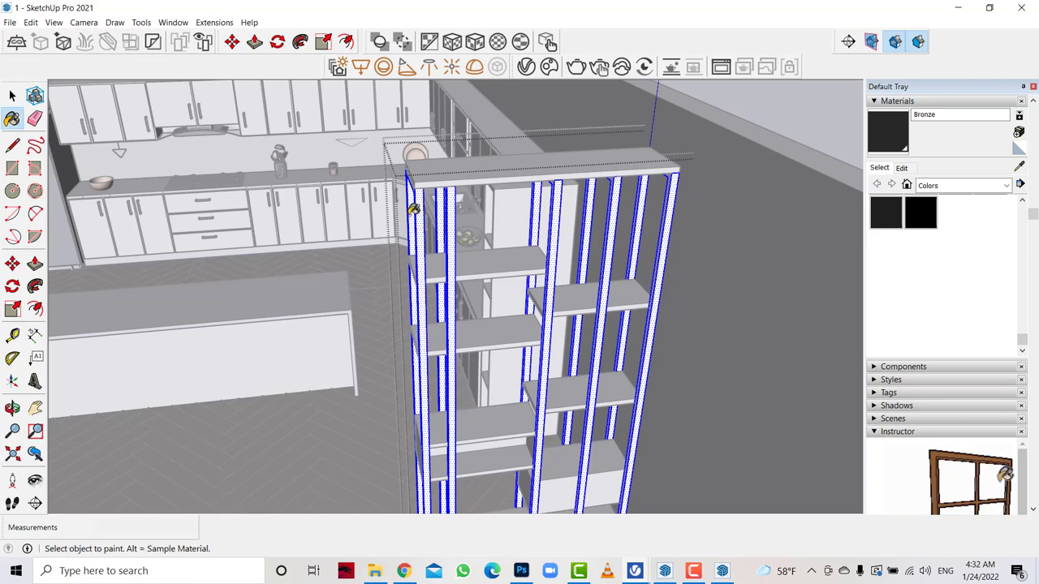
Paint the selected shelf posts with the dark Bronze material.
{"action": "left_click", "coordinate": [422, 205]}
{"action": "left_click", "coordinate": [13, 96]}
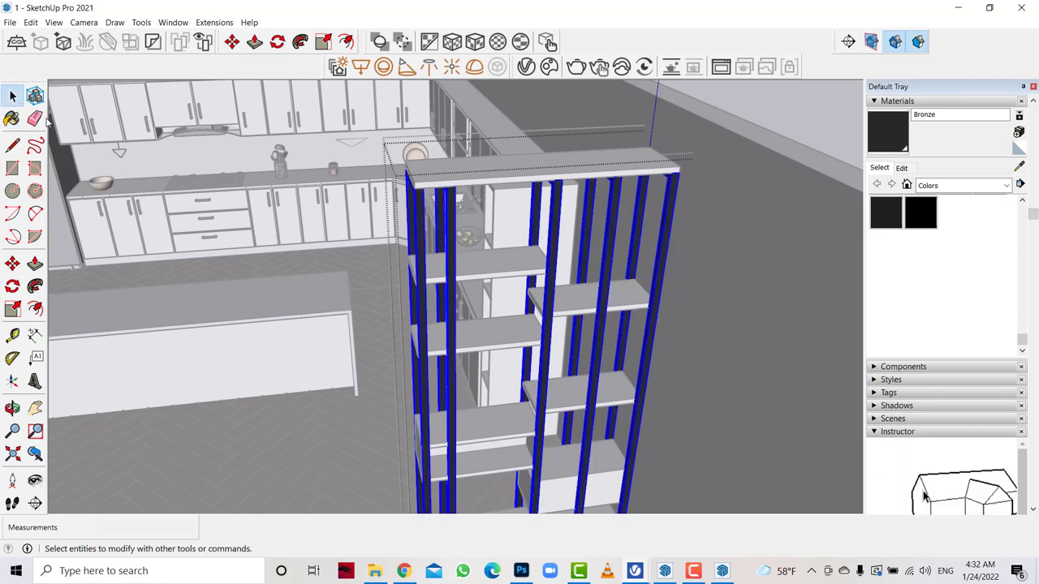
{"action": "left_click", "coordinate": [232, 300]}
{"action": "double_click", "coordinate": [385, 129]}
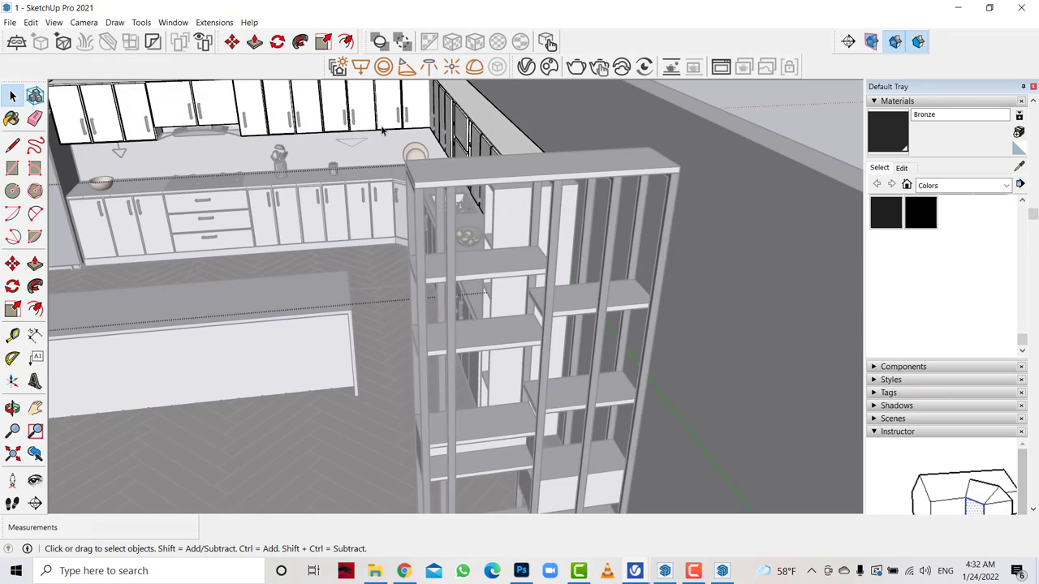
{"action": "key", "text": "Escape"}
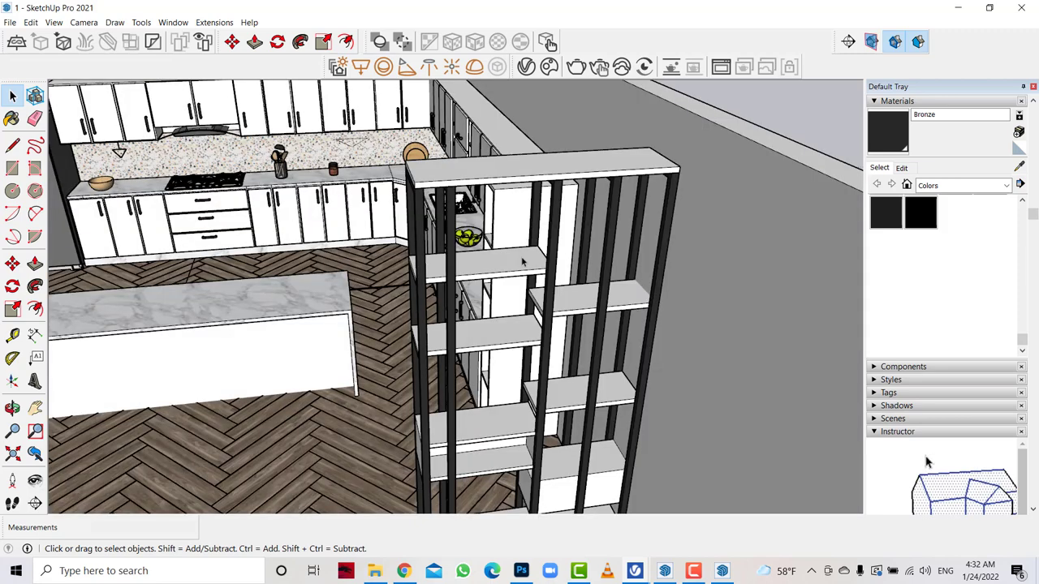
{"action": "scroll", "coordinate": [523, 262], "scroll_direction": "down", "scroll_amount": 3}
{"action": "scroll", "coordinate": [487, 256], "scroll_direction": "down", "scroll_amount": 1}
{"action": "scroll", "coordinate": [430, 250], "scroll_direction": "up", "scroll_amount": 3}
{"action": "scroll", "coordinate": [420, 248], "scroll_direction": "up", "scroll_amount": 2}
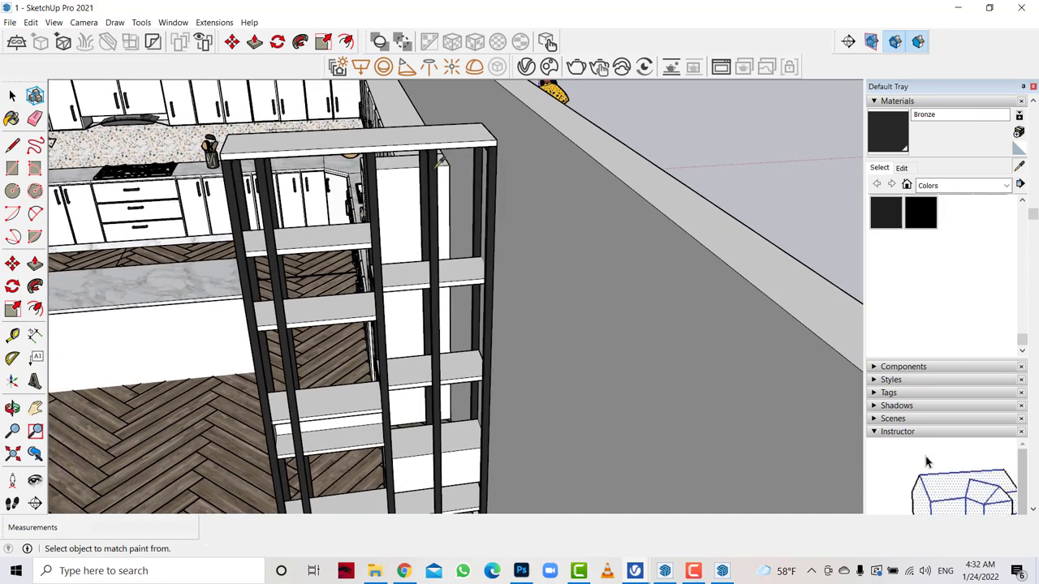
Keep Bronze dark through its V-Ray Opacity and Diffuse settings, then select the top shelf board.
{"action": "left_click", "coordinate": [526, 65]}
{"action": "left_click", "coordinate": [466, 306]}
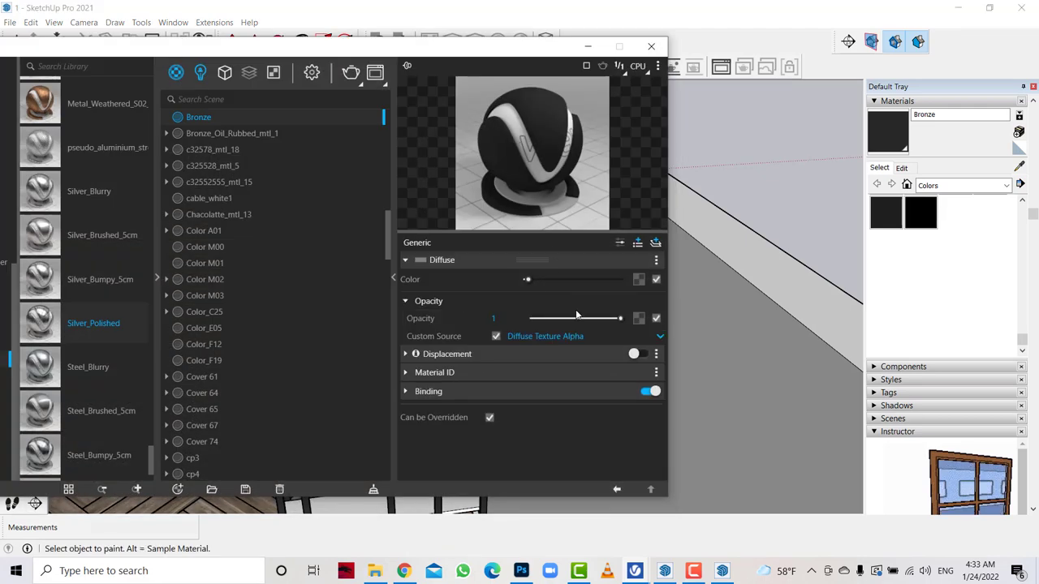
{"action": "left_click", "coordinate": [591, 281]}
{"action": "left_click_drag", "start_coordinate": [591, 281], "coordinate": [519, 280]}
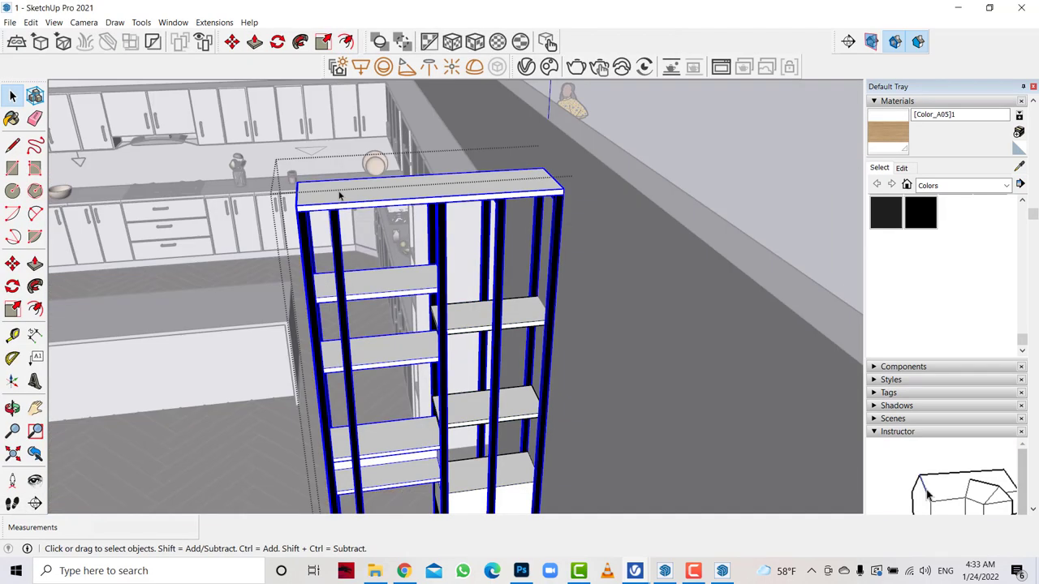
{"action": "double_click", "coordinate": [339, 194]}
{"action": "left_click", "coordinate": [350, 201]}
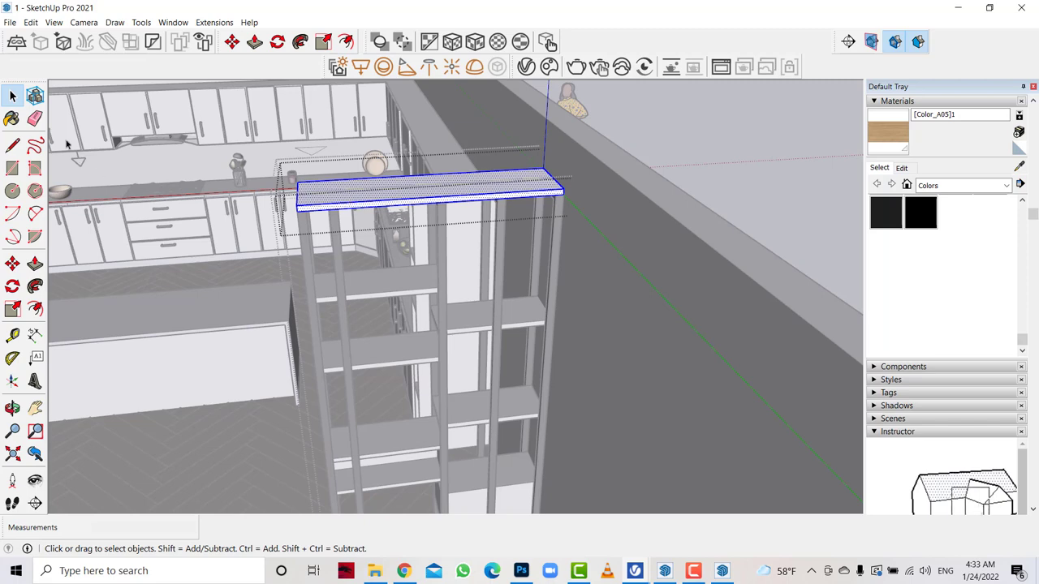
Paint the top shelf board and the next shelf board with Color_A05 wood.
{"action": "key", "text": "b"}
{"action": "left_click", "coordinate": [346, 181]}
{"action": "left_click", "coordinate": [12, 96]}
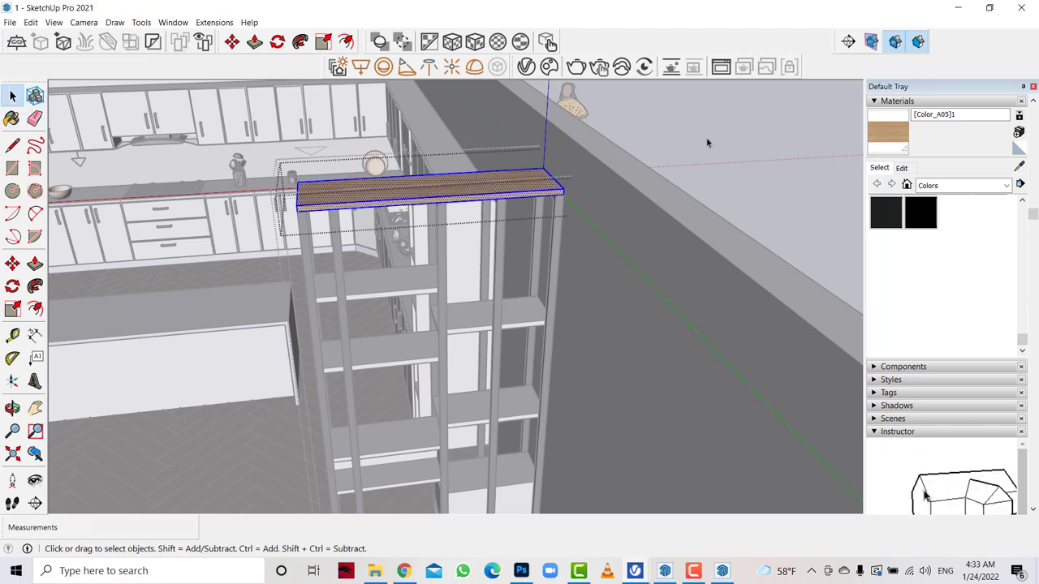
{"action": "left_click", "coordinate": [706, 137]}
{"action": "double_click", "coordinate": [381, 286]}
{"action": "left_click", "coordinate": [381, 286]}
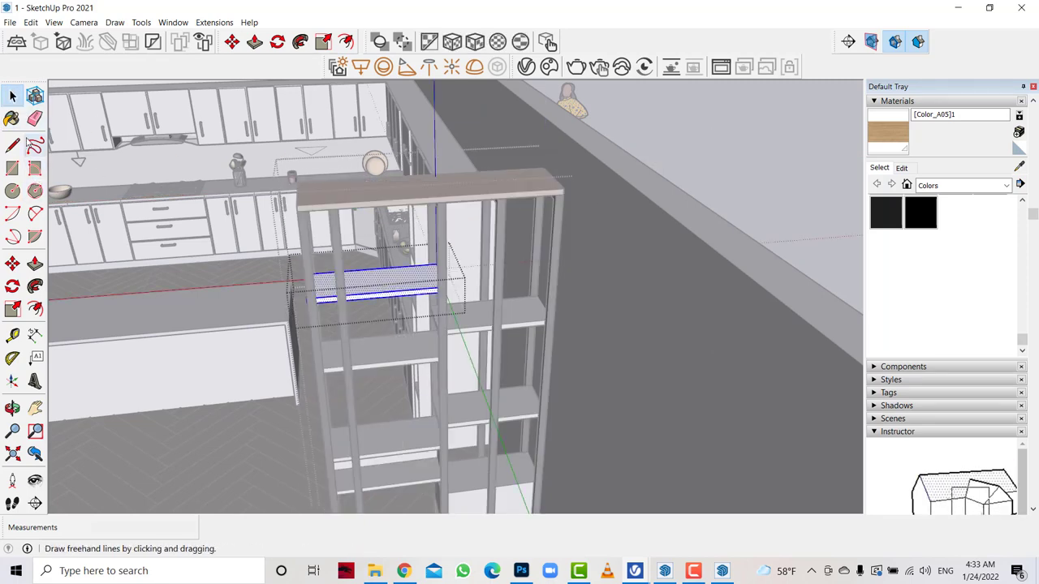
{"action": "left_click", "coordinate": [12, 118]}
{"action": "left_click", "coordinate": [388, 280]}
{"action": "key", "text": "space"}
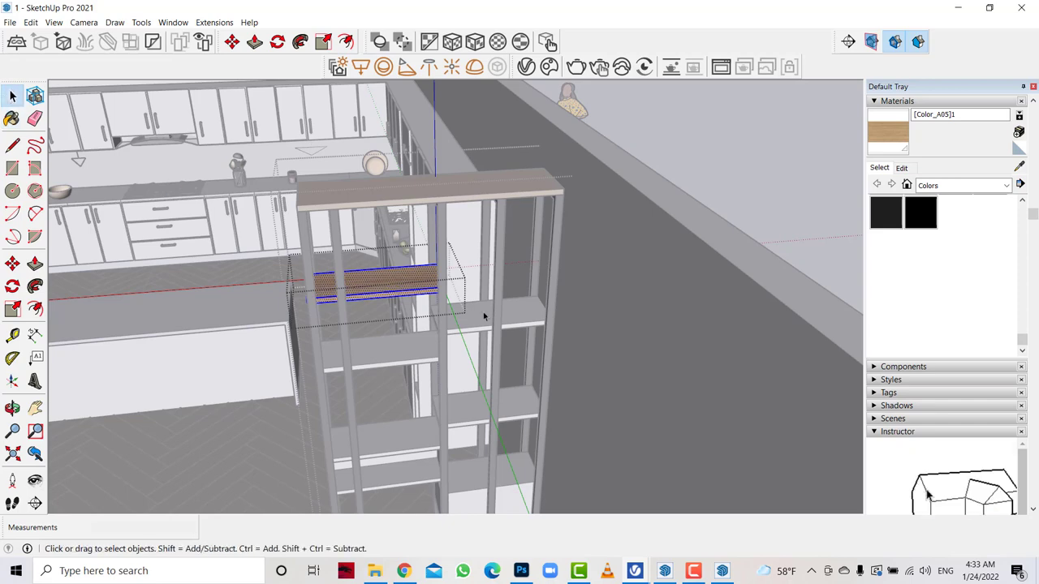
Apply Color_A05 wood to two more shelf boards.
{"action": "double_click", "coordinate": [483, 315]}
{"action": "left_click", "coordinate": [483, 315]}
{"action": "left_click", "coordinate": [12, 119]}
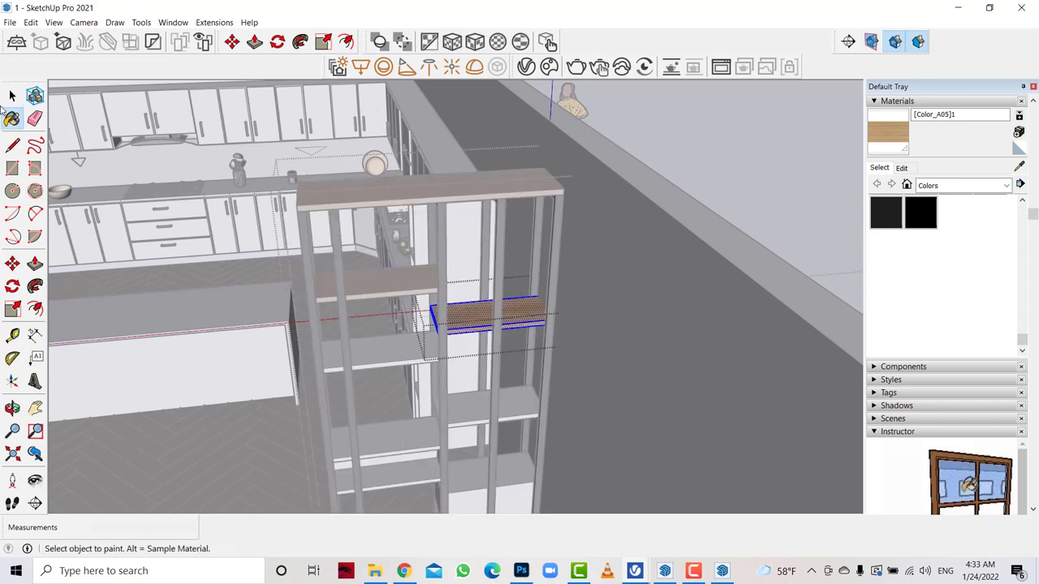
{"action": "left_click", "coordinate": [12, 97]}
{"action": "double_click", "coordinate": [372, 349]}
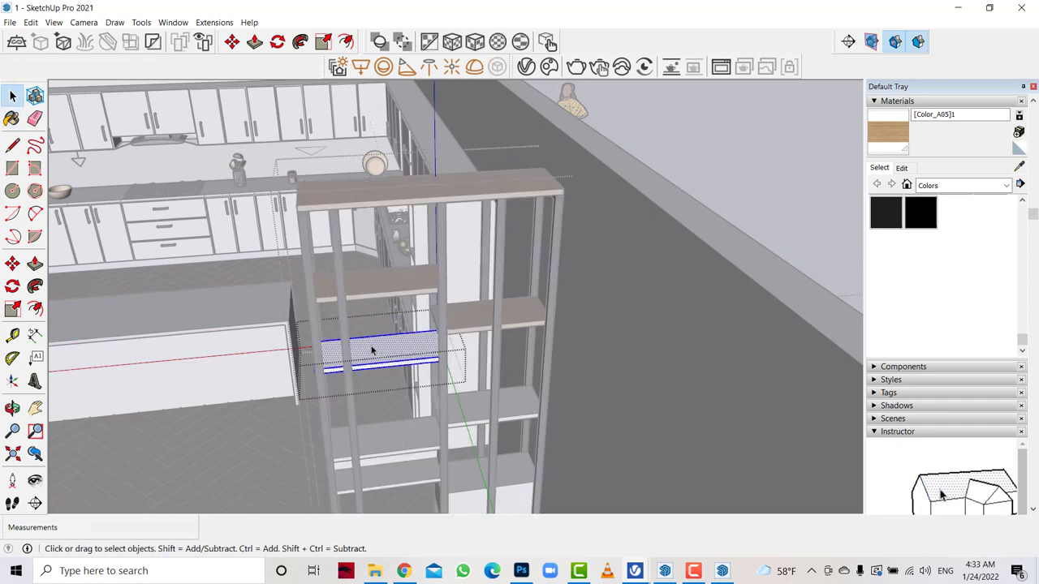
{"action": "left_click", "coordinate": [11, 118]}
{"action": "left_click", "coordinate": [420, 345]}
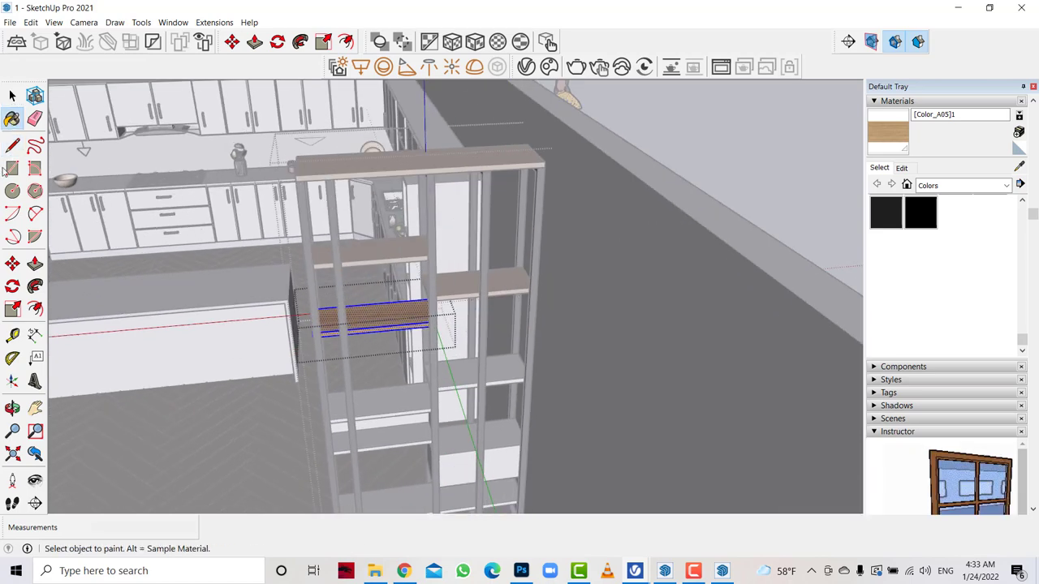
{"action": "left_click", "coordinate": [12, 97]}
Finish the lower board and a higher shelf board in Color_A05 wood.
{"action": "left_click", "coordinate": [405, 402]}
{"action": "double_click", "coordinate": [404, 403]}
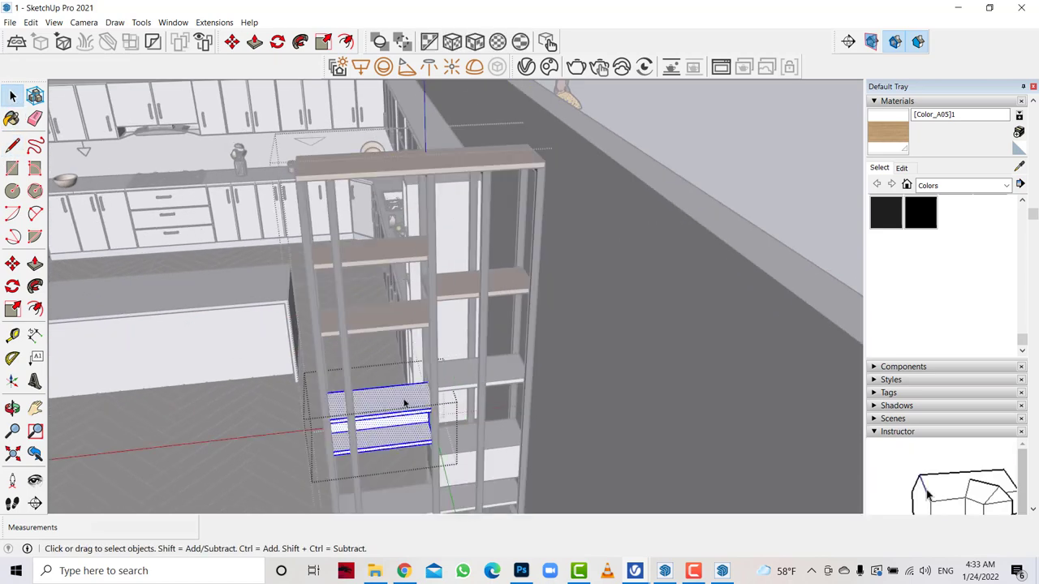
{"action": "left_click", "coordinate": [11, 118]}
{"action": "left_click", "coordinate": [396, 394]}
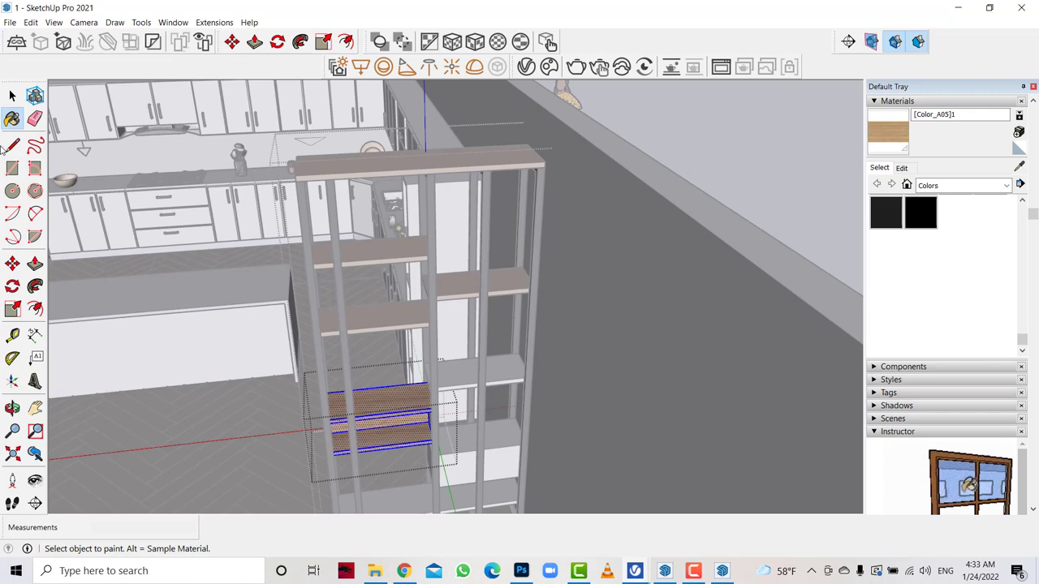
{"action": "key", "text": "space"}
{"action": "left_click", "coordinate": [466, 369]}
{"action": "double_click", "coordinate": [466, 370]}
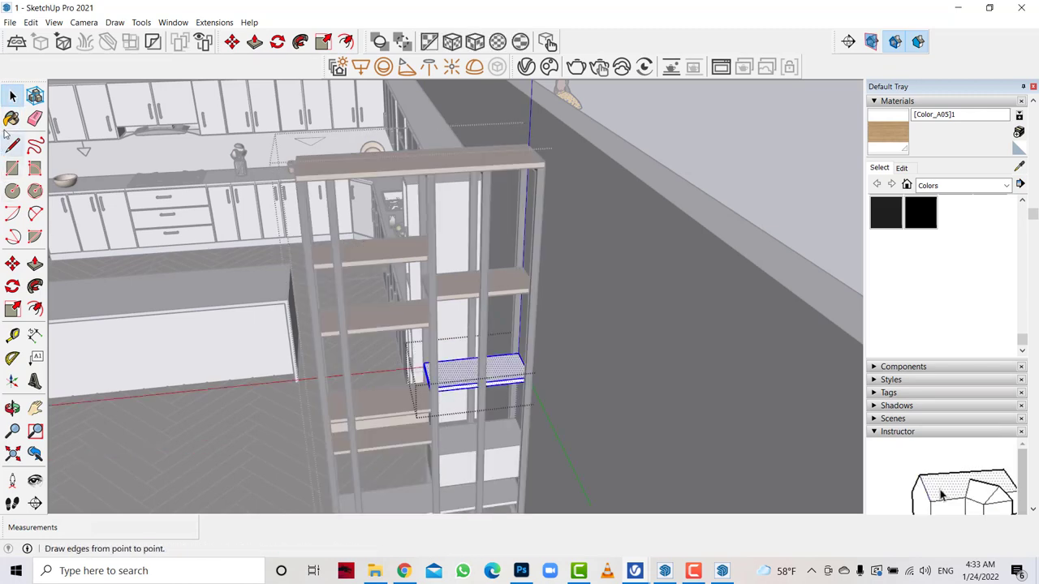
{"action": "left_click", "coordinate": [11, 118]}
{"action": "left_click", "coordinate": [12, 96]}
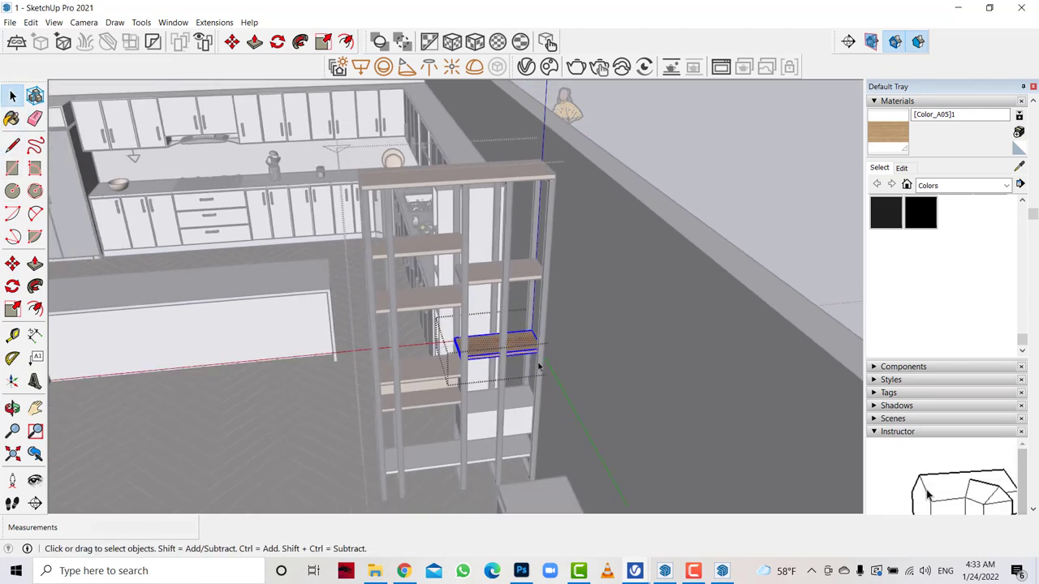
Paint the bottom shelf board with Color_A05 wood.
{"action": "middle_click_drag", "start_coordinate": [422, 366], "coordinate": [437, 461]}
{"action": "left_click", "coordinate": [430, 476]}
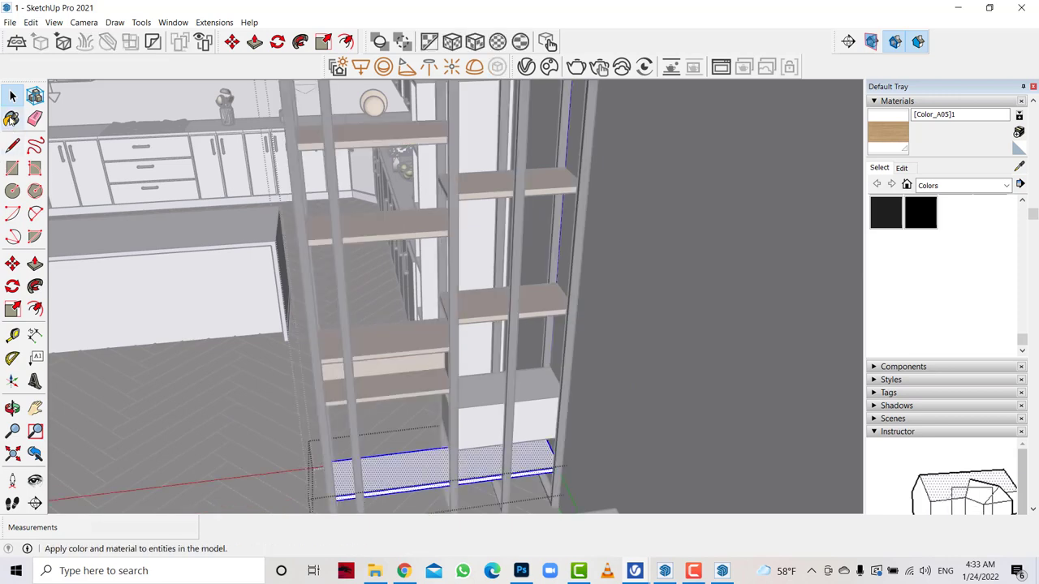
{"action": "left_click", "coordinate": [431, 467]}
{"action": "key", "text": "space"}
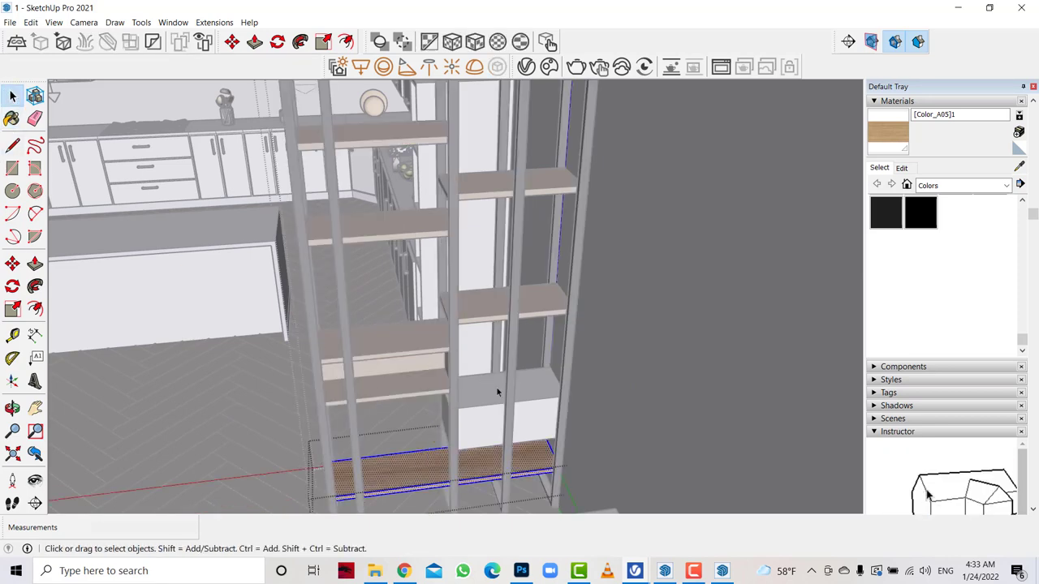
Give the white box under the shelves the Color_A05 wood material.
{"action": "left_click", "coordinate": [497, 392]}
{"action": "left_click", "coordinate": [13, 120]}
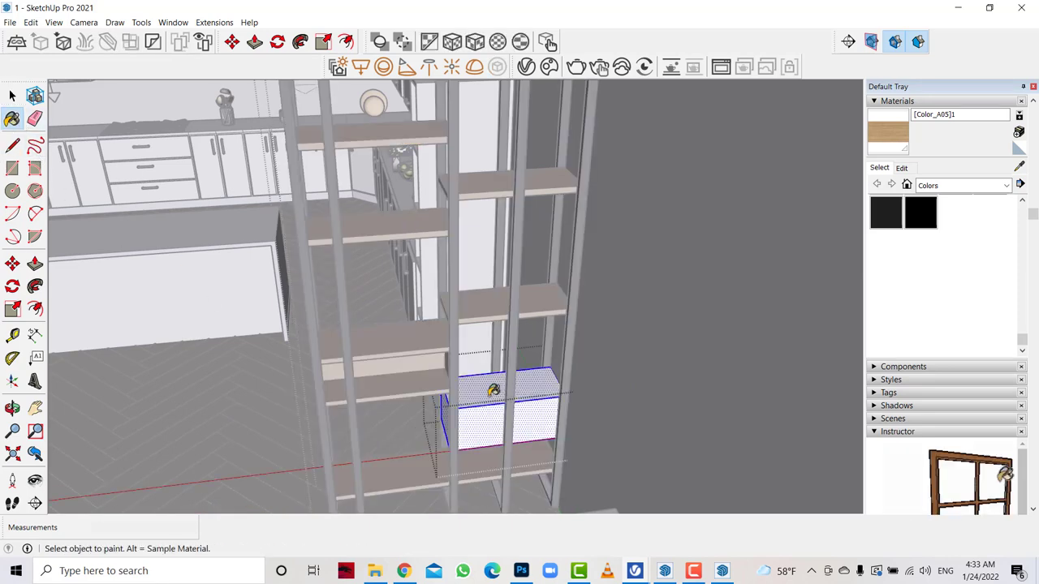
{"action": "left_click", "coordinate": [492, 382]}
{"action": "scroll", "coordinate": [487, 413], "scroll_direction": "down", "scroll_amount": 3}
{"action": "scroll", "coordinate": [487, 414], "scroll_direction": "down", "scroll_amount": 3}
{"action": "left_click", "coordinate": [12, 95]}
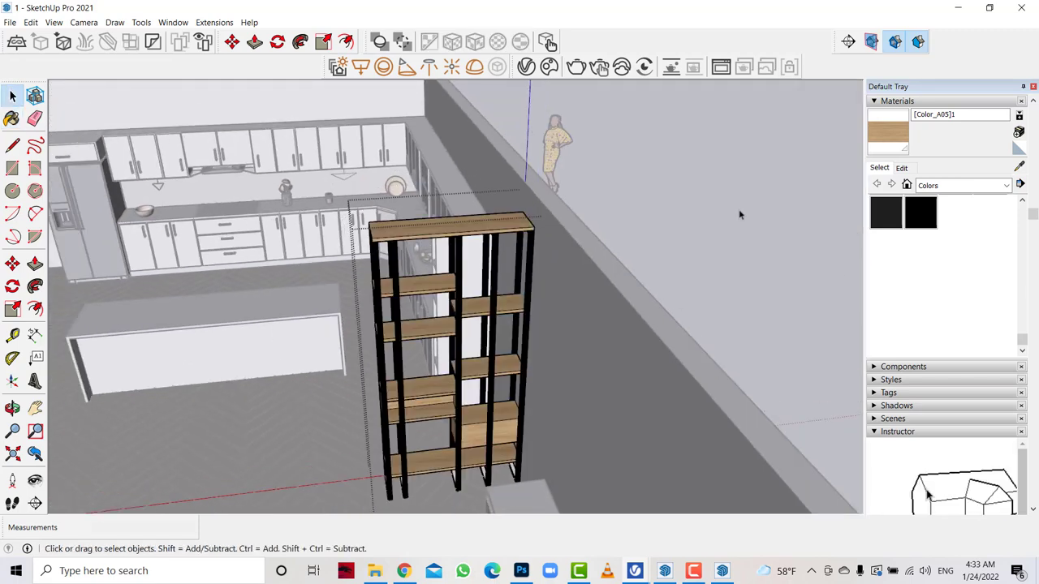
{"action": "scroll", "coordinate": [674, 481], "scroll_direction": "up", "scroll_amount": 1}
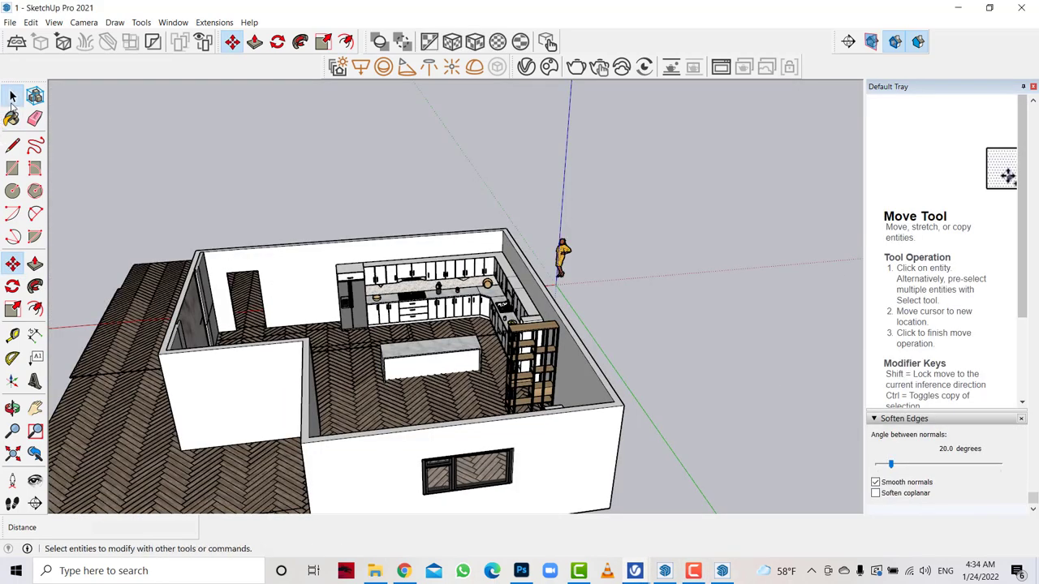
Zoom out and orbit to look down on the house from above.
{"action": "left_click", "coordinate": [12, 96]}
{"action": "scroll", "coordinate": [325, 138], "scroll_direction": "down", "scroll_amount": 3}
{"action": "scroll", "coordinate": [324, 138], "scroll_direction": "down", "scroll_amount": 2}
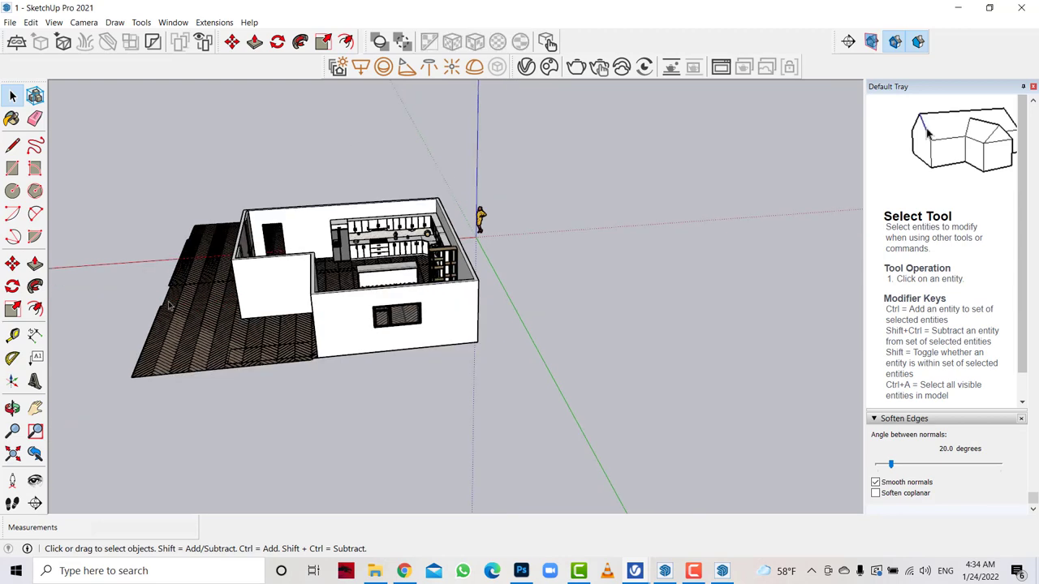
{"action": "left_click", "coordinate": [12, 409]}
{"action": "mouse_move", "coordinate": [479, 382]}
{"action": "left_mouse_down"}
{"action": "mouse_move", "coordinate": [490, 382]}
{"action": "mouse_move", "coordinate": [491, 327]}
{"action": "left_mouse_up"}
{"action": "key", "text": "space"}
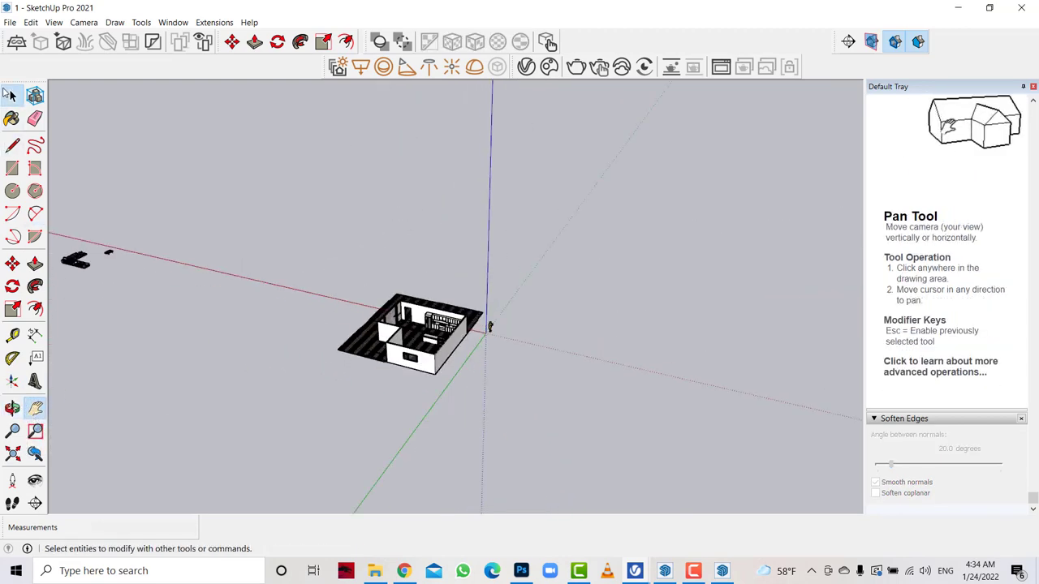
Move the sofa group inside the house against the front wall corner.
{"action": "left_click", "coordinate": [14, 268]}
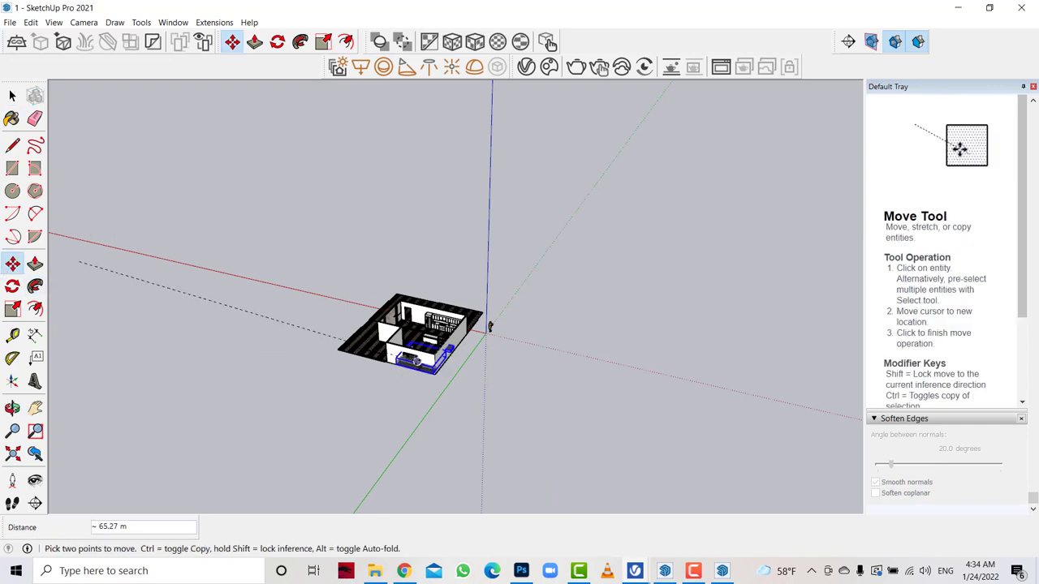
{"action": "left_click", "coordinate": [490, 326]}
{"action": "scroll", "coordinate": [513, 320], "scroll_direction": "up", "scroll_amount": 5}
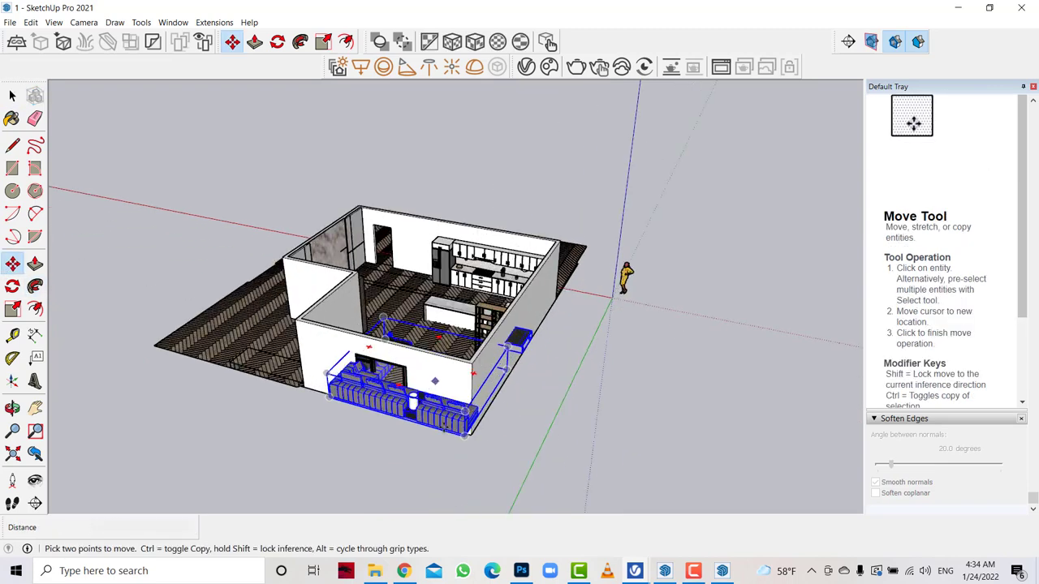
{"action": "scroll", "coordinate": [458, 436], "scroll_direction": "up", "scroll_amount": 3}
{"action": "scroll", "coordinate": [470, 439], "scroll_direction": "up", "scroll_amount": 3}
{"action": "left_click", "coordinate": [472, 439]}
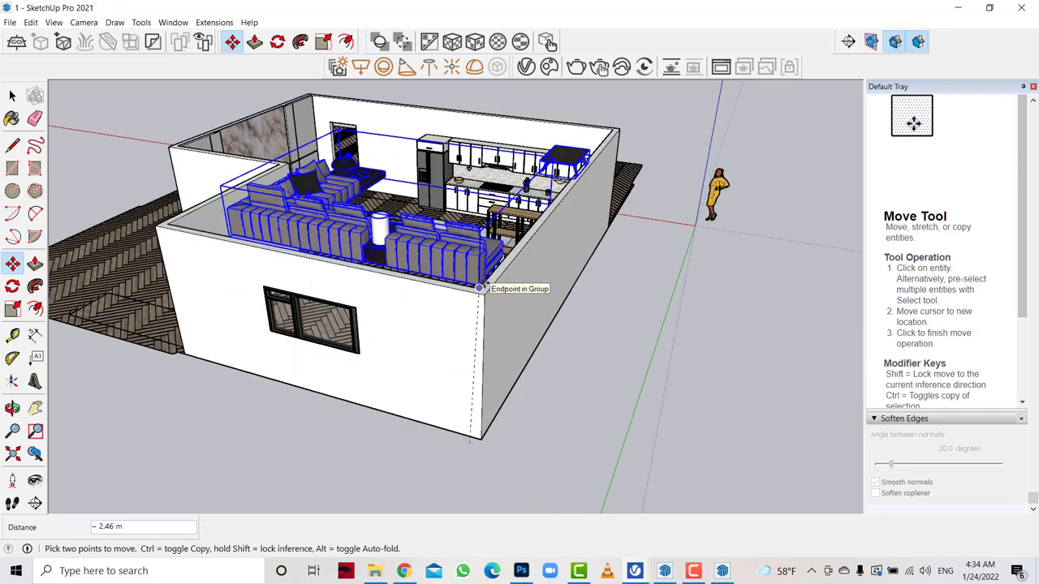
{"action": "left_click", "coordinate": [478, 288]}
{"action": "left_click", "coordinate": [559, 237]}
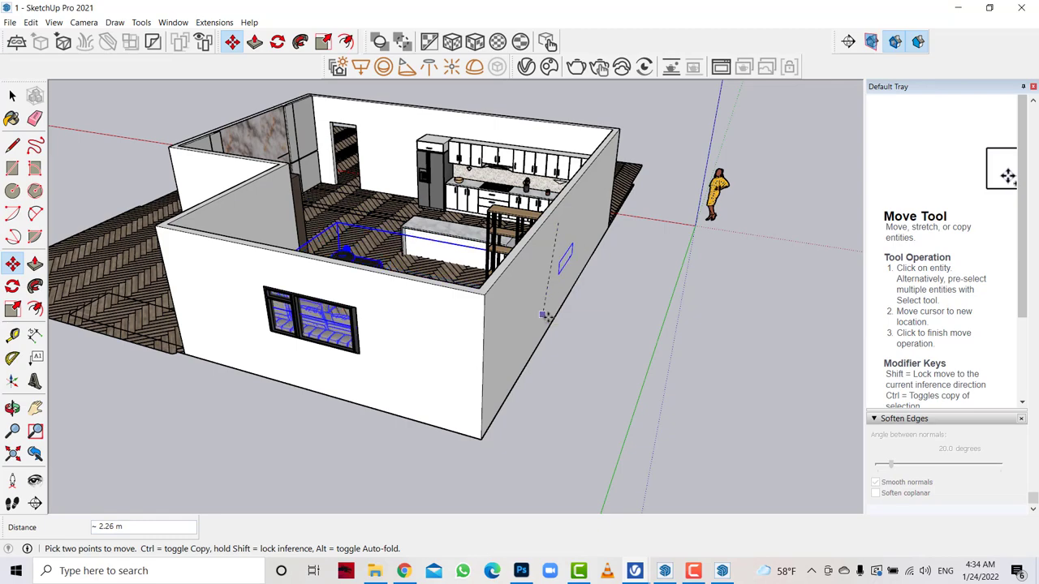
From a low view, drag the sofa set down along the blue axis.
{"action": "left_click", "coordinate": [12, 408]}
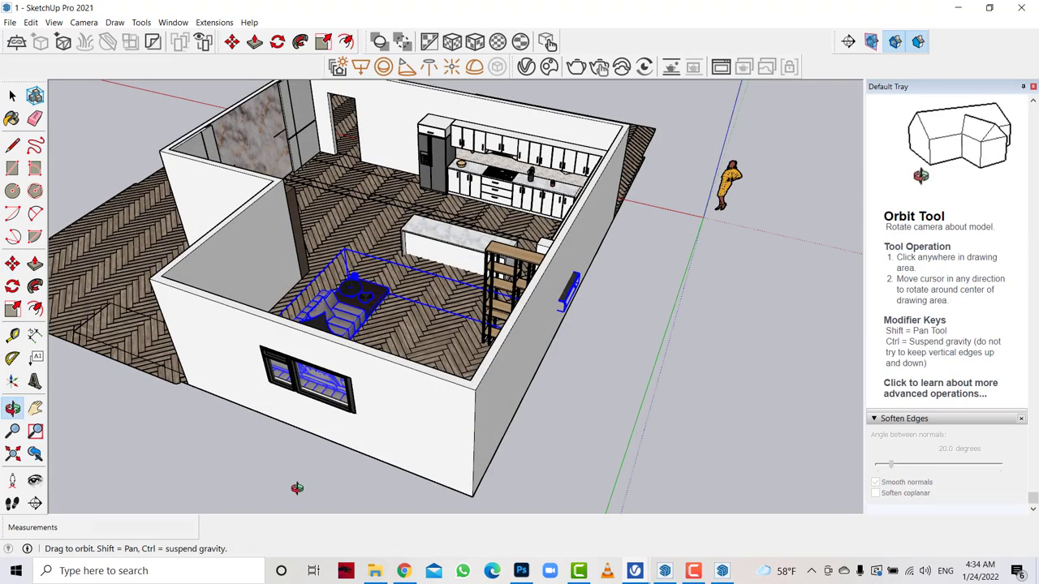
{"action": "left_click_drag", "start_coordinate": [295, 488], "coordinate": [398, 398]}
{"action": "scroll", "coordinate": [422, 467], "scroll_direction": "up", "scroll_amount": 3}
{"action": "scroll", "coordinate": [422, 467], "scroll_direction": "up", "scroll_amount": 2}
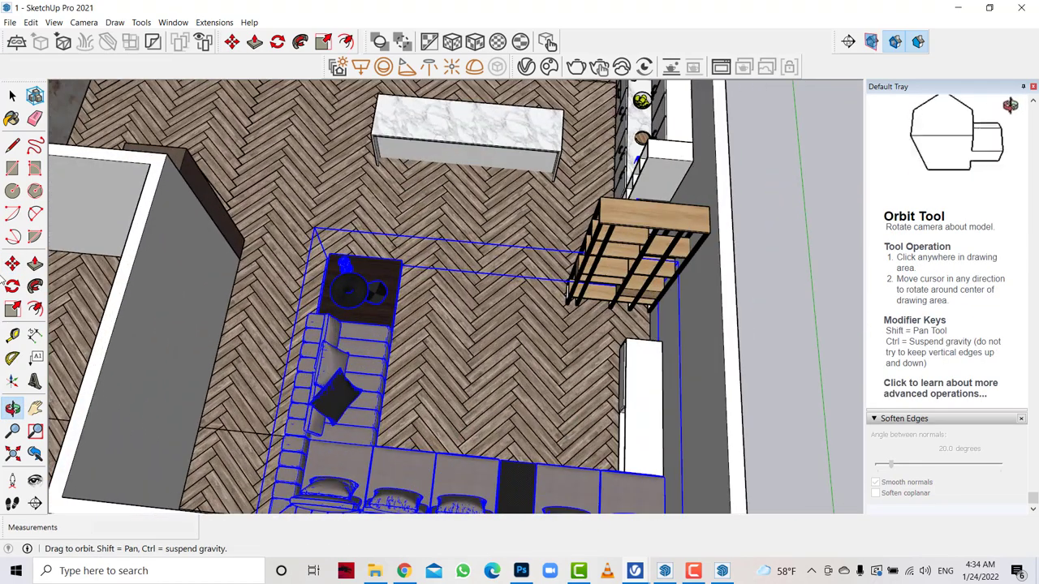
{"action": "key", "text": "m"}
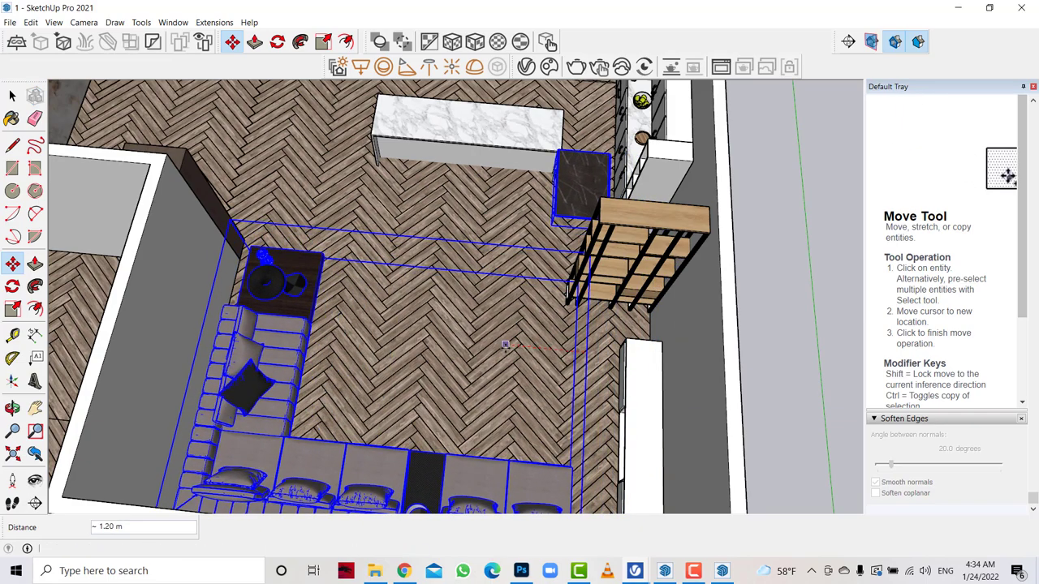
{"action": "left_click", "coordinate": [12, 408]}
{"action": "left_click_drag", "start_coordinate": [73, 406], "coordinate": [148, 297]}
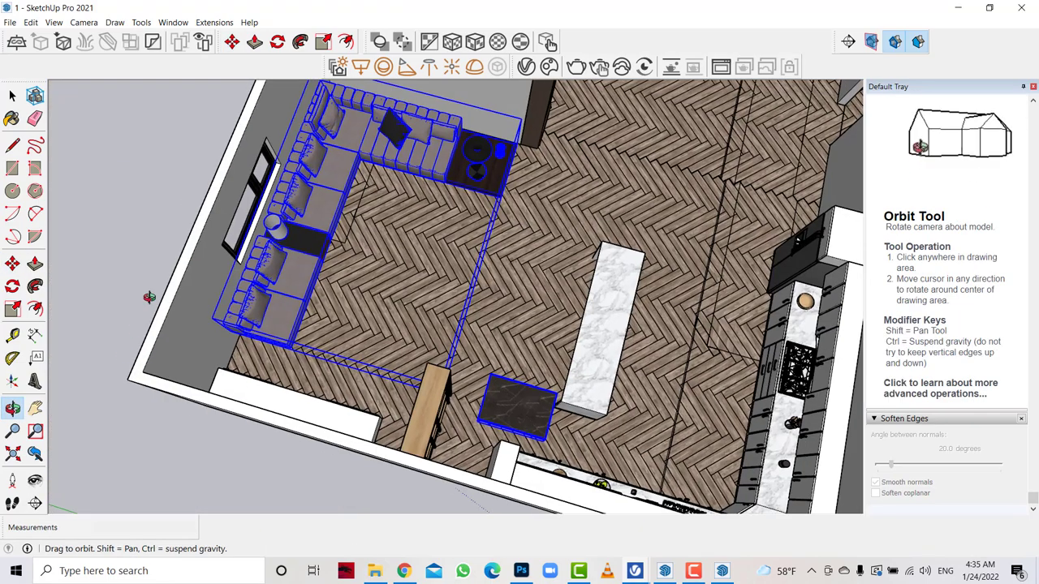
{"action": "left_click_drag", "start_coordinate": [321, 236], "coordinate": [249, 119]}
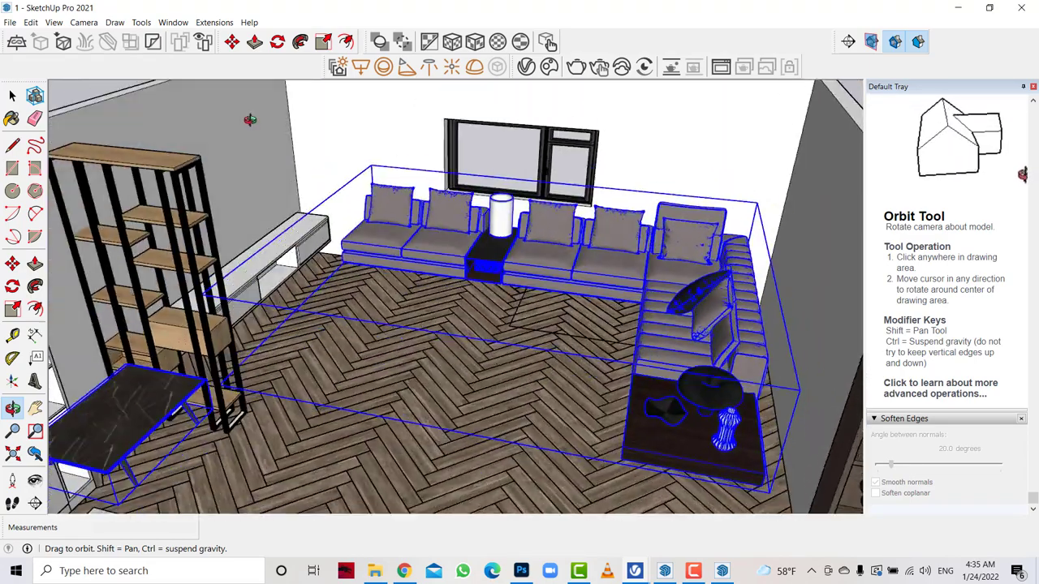
{"action": "scroll", "coordinate": [666, 373], "scroll_direction": "up", "scroll_amount": 3}
{"action": "scroll", "coordinate": [650, 369], "scroll_direction": "up", "scroll_amount": 3}
{"action": "scroll", "coordinate": [677, 342], "scroll_direction": "up", "scroll_amount": 4}
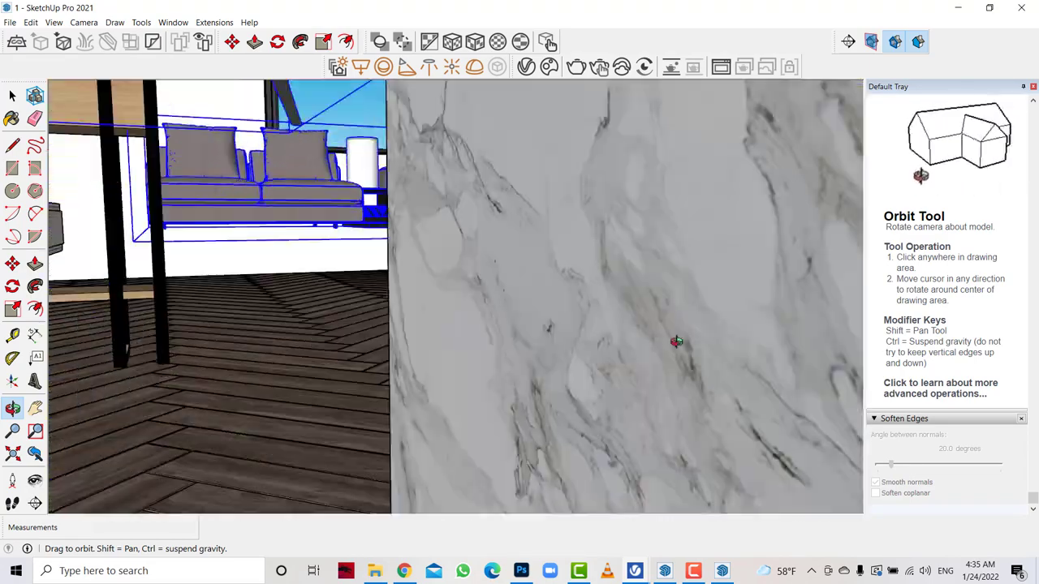
{"action": "mouse_move", "coordinate": [311, 224]}
{"action": "left_mouse_down"}
{"action": "mouse_move", "coordinate": [354, 258]}
{"action": "mouse_move", "coordinate": [383, 254]}
{"action": "left_mouse_up"}
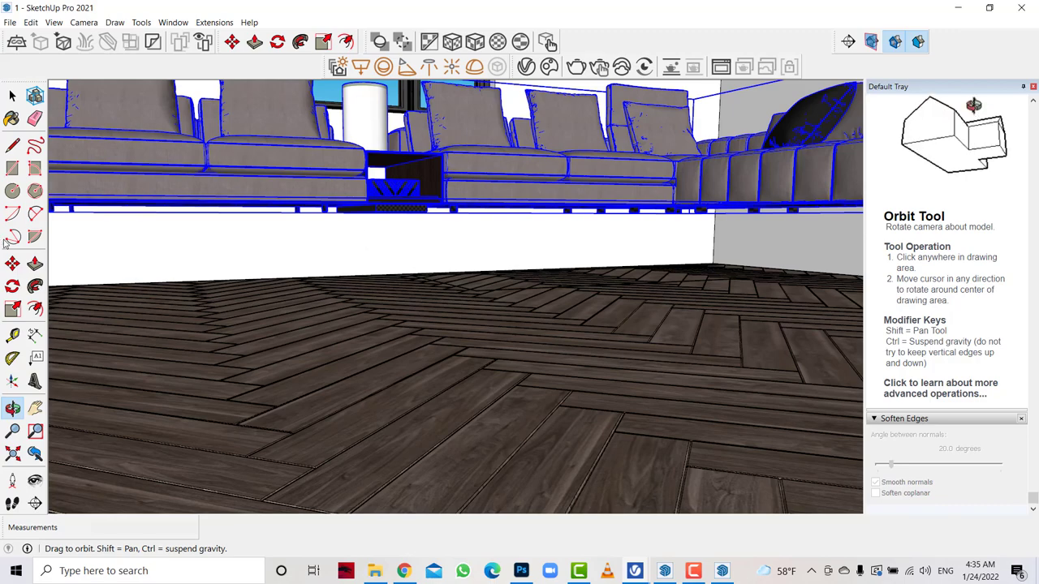
{"action": "left_click", "coordinate": [12, 264]}
{"action": "scroll", "coordinate": [317, 223], "scroll_direction": "up", "scroll_amount": 3}
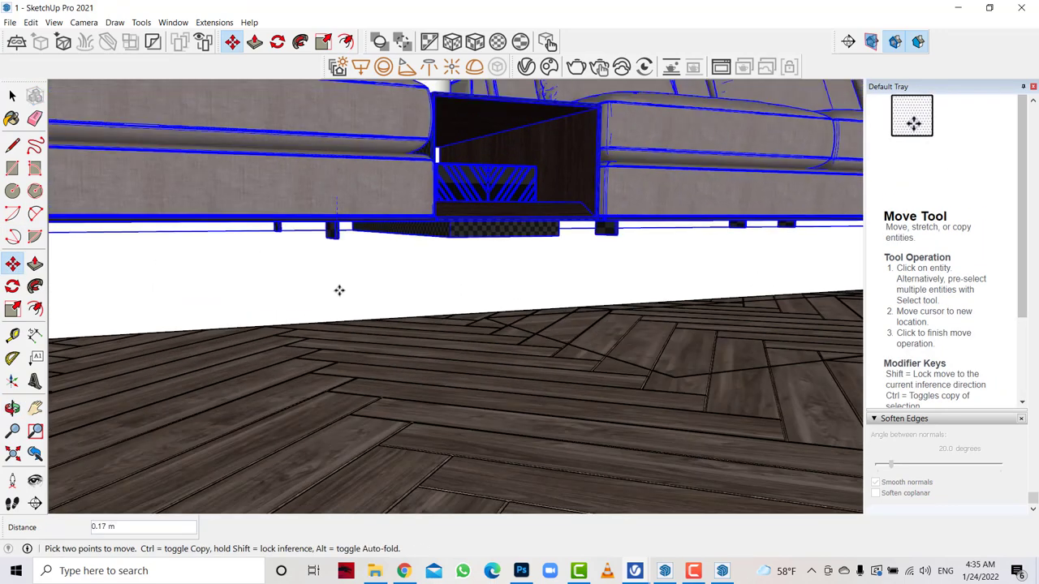
{"action": "left_click_drag", "start_coordinate": [339, 290], "coordinate": [341, 367]}
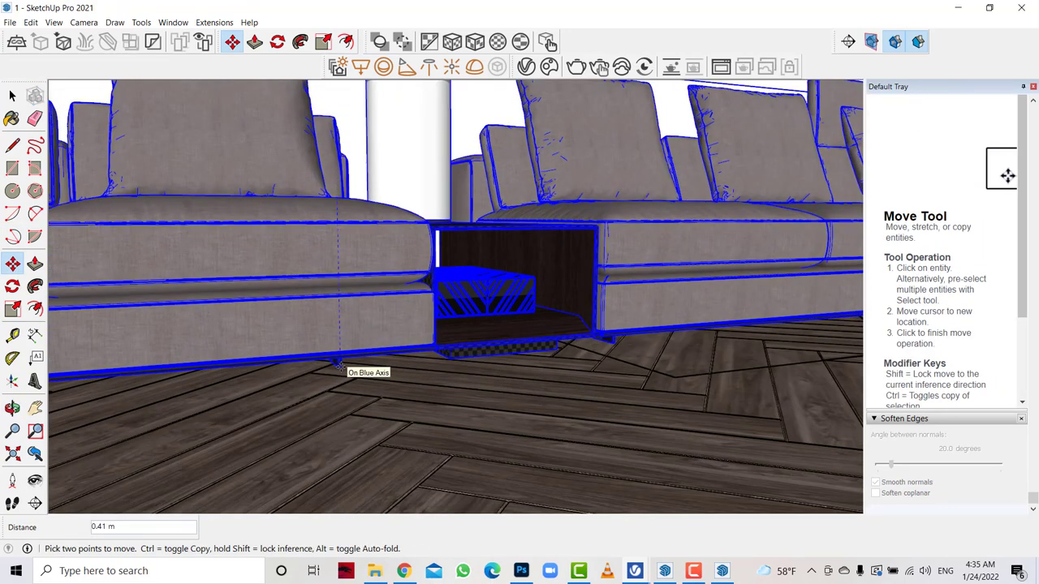
Lower the sofa set the last bit onto the floor and check its base.
{"action": "left_click", "coordinate": [12, 409]}
{"action": "left_click_drag", "start_coordinate": [364, 332], "coordinate": [378, 299]}
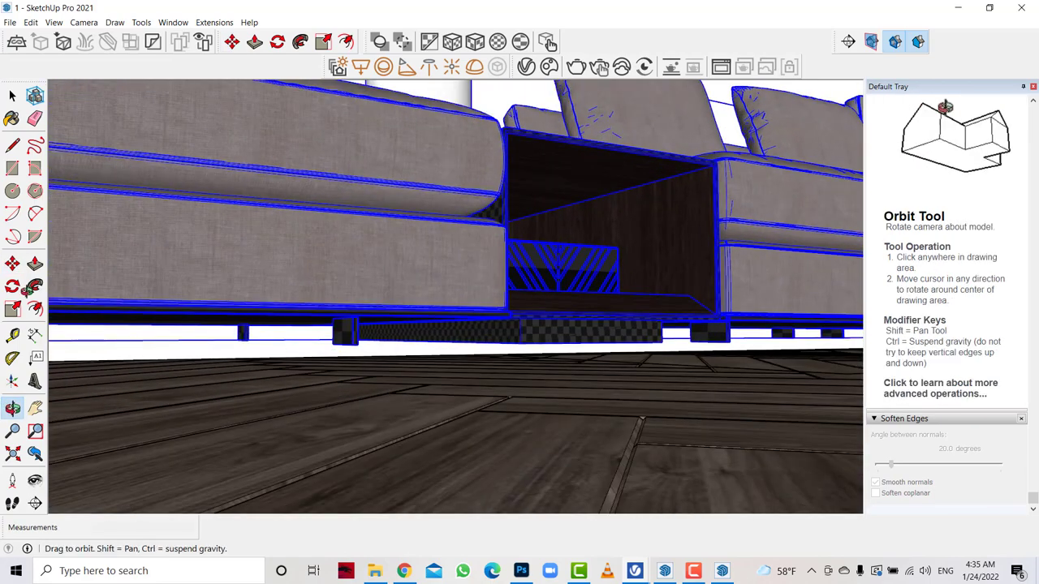
{"action": "left_click", "coordinate": [12, 264]}
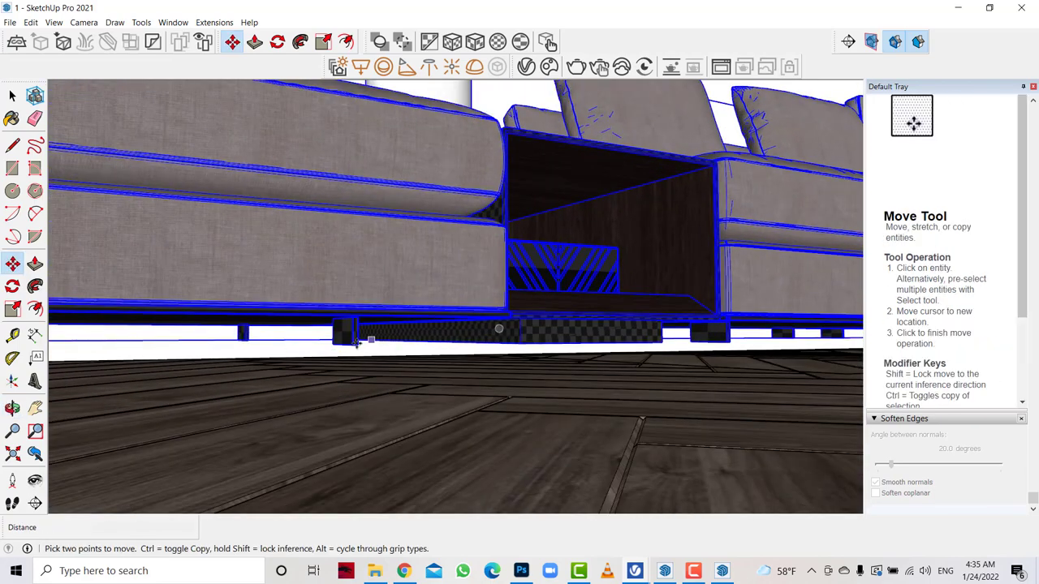
{"action": "left_click_drag", "start_coordinate": [353, 363], "coordinate": [352, 382]}
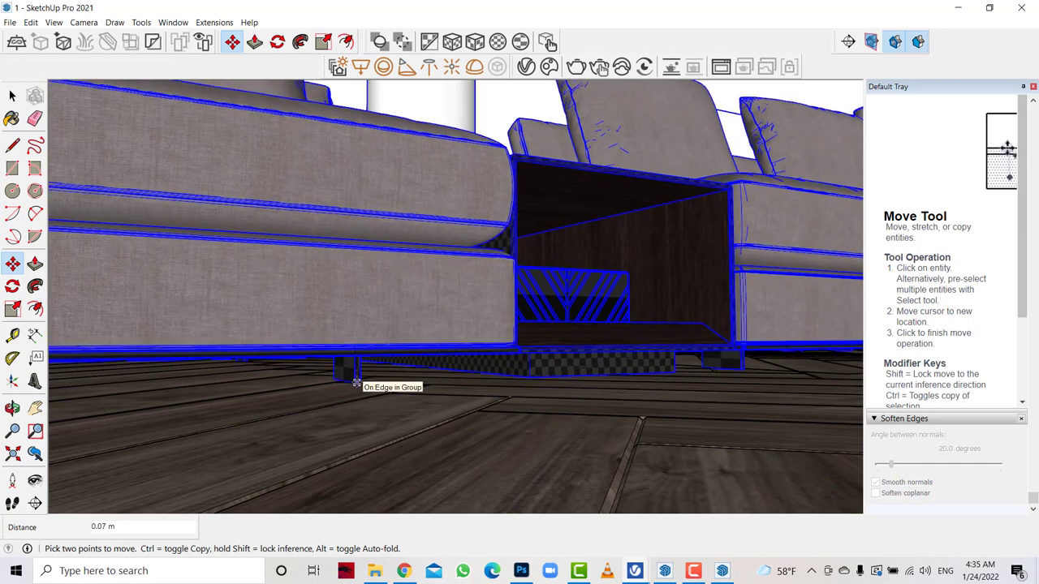
{"action": "key", "text": "o"}
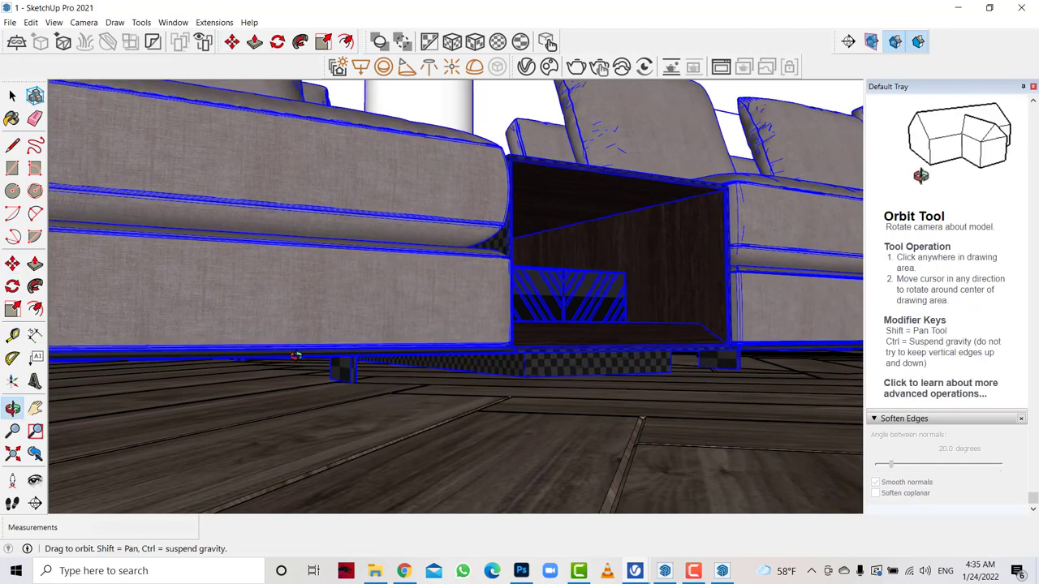
{"action": "mouse_move", "coordinate": [352, 382]}
{"action": "left_mouse_down"}
{"action": "mouse_move", "coordinate": [284, 418]}
{"action": "mouse_move", "coordinate": [349, 347]}
{"action": "mouse_move", "coordinate": [203, 343]}
{"action": "mouse_move", "coordinate": [600, 354]}
{"action": "left_mouse_up"}
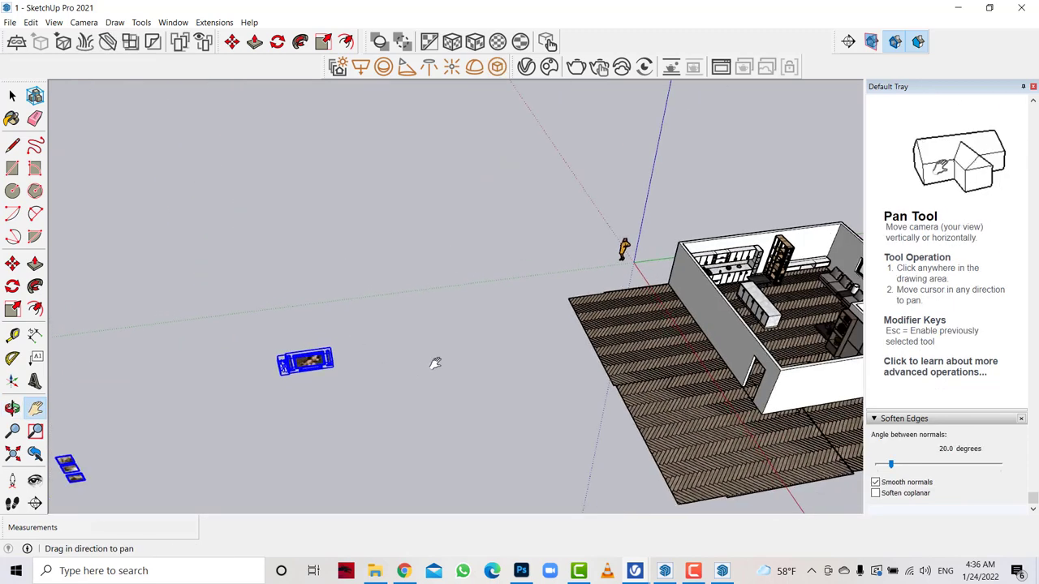
Move the TV group from outside the room onto the white TV stand.
{"action": "left_click_drag", "start_coordinate": [600, 355], "coordinate": [288, 272], "text": "shift"}
{"action": "key", "text": "space"}
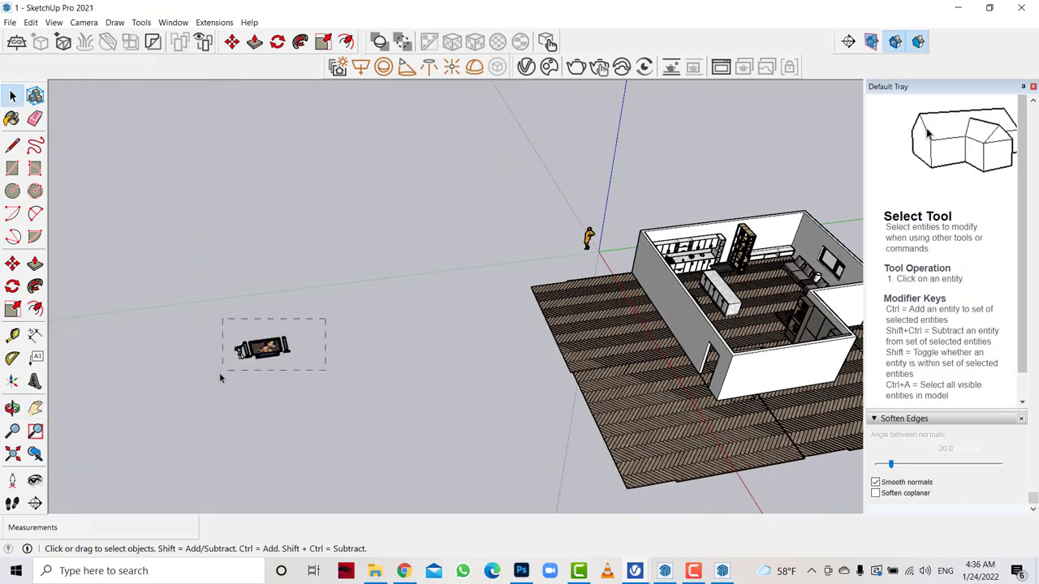
{"action": "left_click", "coordinate": [13, 264]}
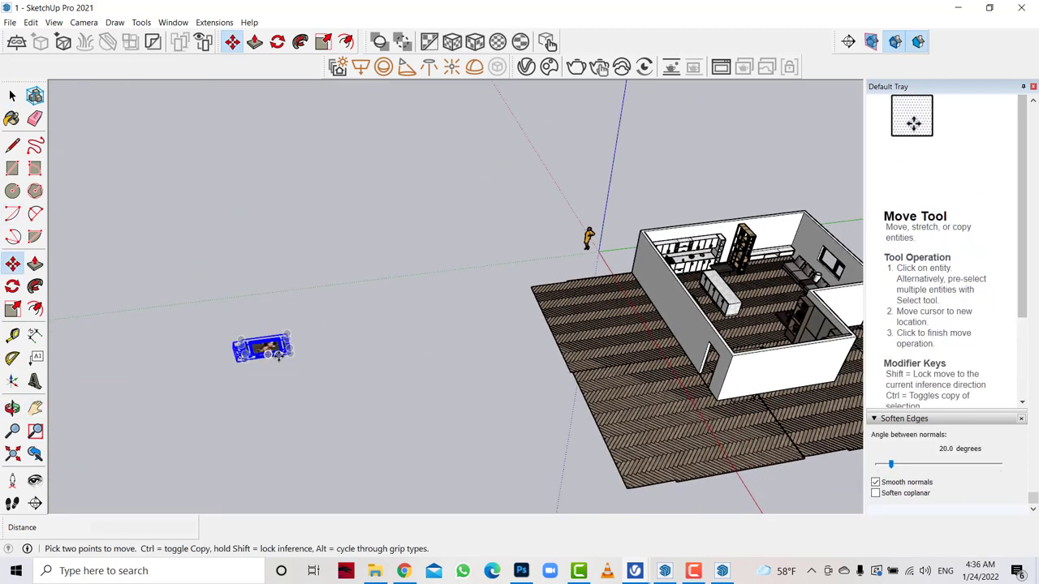
{"action": "scroll", "coordinate": [804, 248], "scroll_direction": "up", "scroll_amount": 1}
{"action": "scroll", "coordinate": [803, 248], "scroll_direction": "up", "scroll_amount": 2}
{"action": "scroll", "coordinate": [804, 248], "scroll_direction": "up", "scroll_amount": 3}
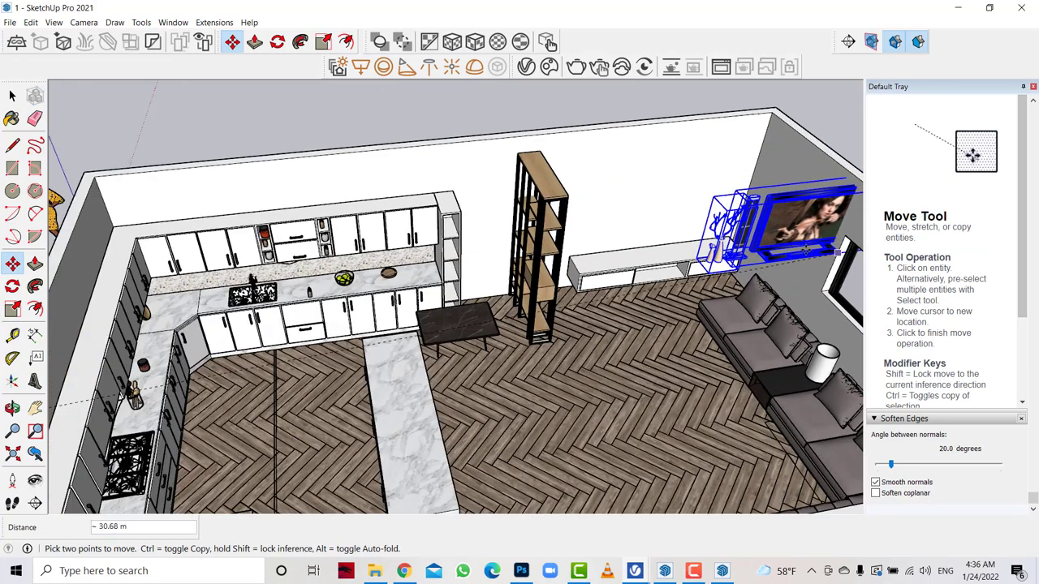
{"action": "scroll", "coordinate": [806, 250], "scroll_direction": "up", "scroll_amount": 2}
{"action": "scroll", "coordinate": [804, 248], "scroll_direction": "up", "scroll_amount": 2}
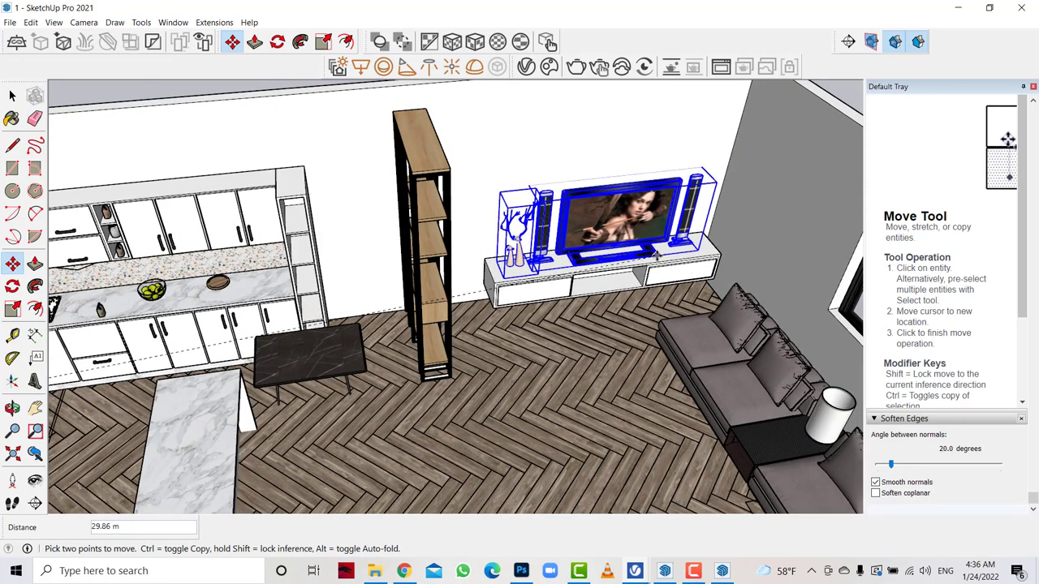
{"action": "left_click", "coordinate": [747, 245]}
Orbit around the TV stand and out to a higher view of the model.
{"action": "scroll", "coordinate": [747, 245], "scroll_direction": "up", "scroll_amount": 3}
{"action": "scroll", "coordinate": [735, 242], "scroll_direction": "up", "scroll_amount": 2}
{"action": "left_click", "coordinate": [22, 412]}
{"action": "mouse_move", "coordinate": [341, 341]}
{"action": "left_mouse_down"}
{"action": "mouse_move", "coordinate": [439, 335]}
{"action": "mouse_move", "coordinate": [703, 274]}
{"action": "left_mouse_up"}
{"action": "scroll", "coordinate": [439, 335], "scroll_direction": "down", "scroll_amount": 5}
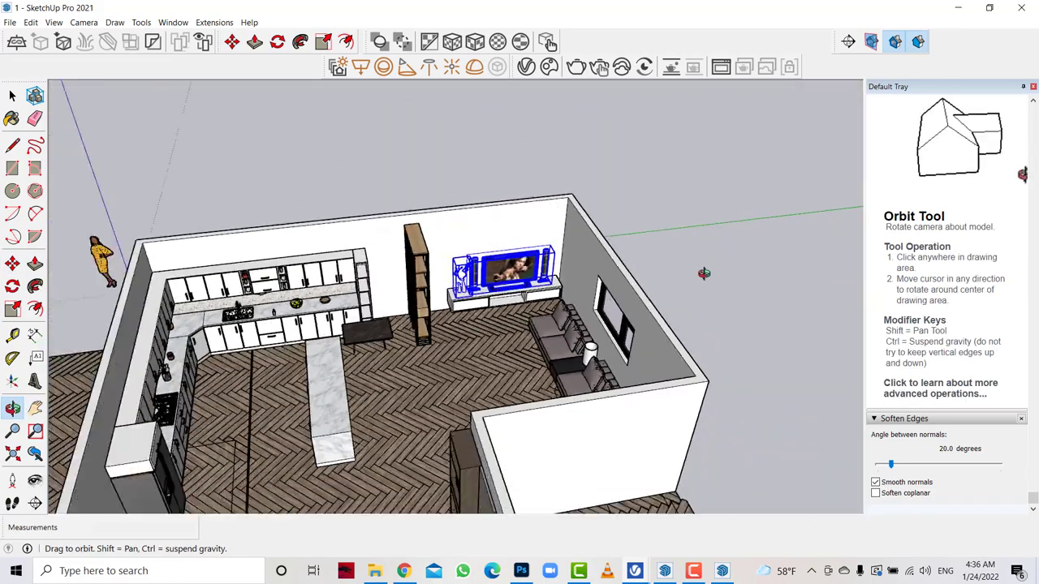
{"action": "scroll", "coordinate": [704, 274], "scroll_direction": "down", "scroll_amount": 2}
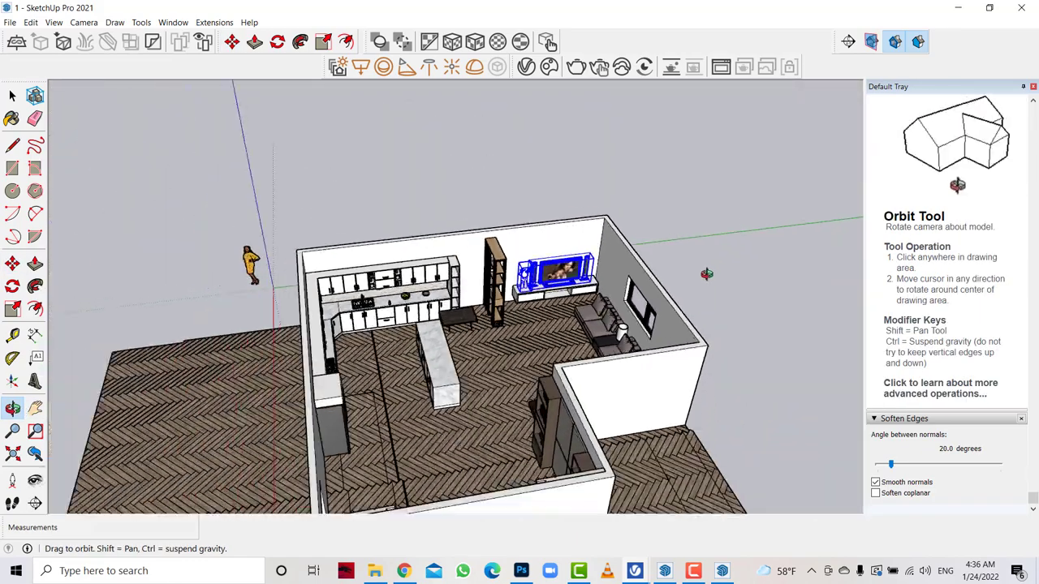
{"action": "scroll", "coordinate": [704, 273], "scroll_direction": "down", "scroll_amount": 2}
{"action": "scroll", "coordinate": [705, 273], "scroll_direction": "down", "scroll_amount": 2}
{"action": "scroll", "coordinate": [707, 274], "scroll_direction": "down", "scroll_amount": 1}
{"action": "left_click_drag", "start_coordinate": [707, 275], "coordinate": [164, 265]}
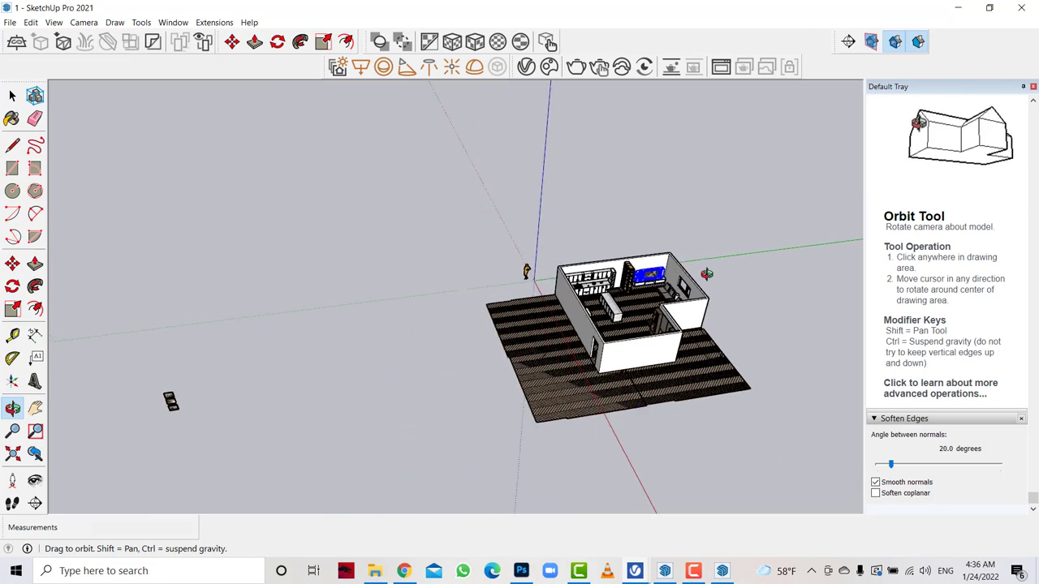
Move the three picture frames onto the wall beside the tall shelf.
{"action": "left_click", "coordinate": [12, 97]}
{"action": "left_click_drag", "start_coordinate": [291, 328], "coordinate": [278, 419]}
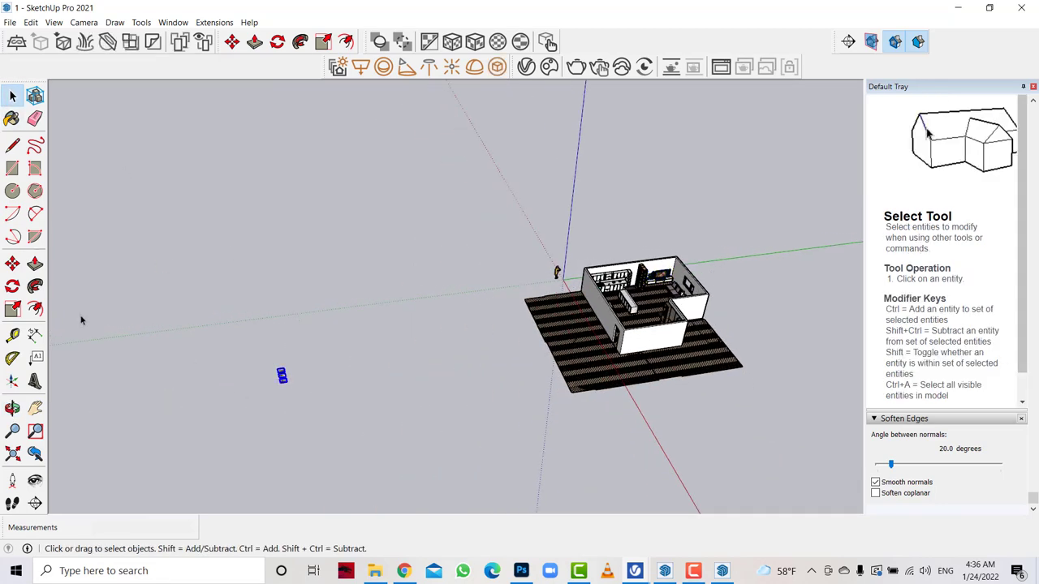
{"action": "key", "text": "m"}
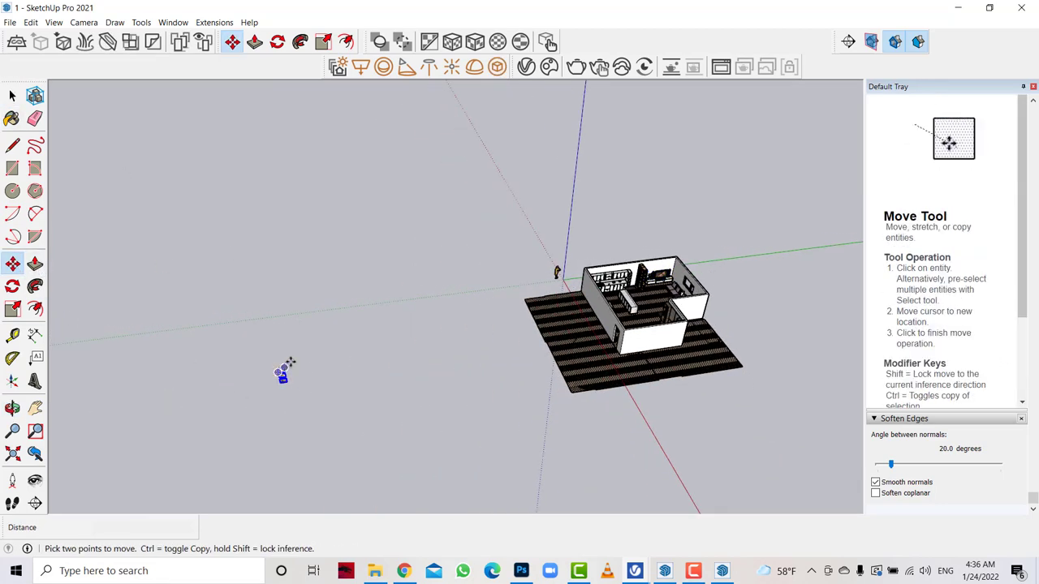
{"action": "scroll", "coordinate": [715, 280], "scroll_direction": "up", "scroll_amount": 1}
{"action": "scroll", "coordinate": [710, 284], "scroll_direction": "up", "scroll_amount": 2}
{"action": "scroll", "coordinate": [617, 276], "scroll_direction": "up", "scroll_amount": 3}
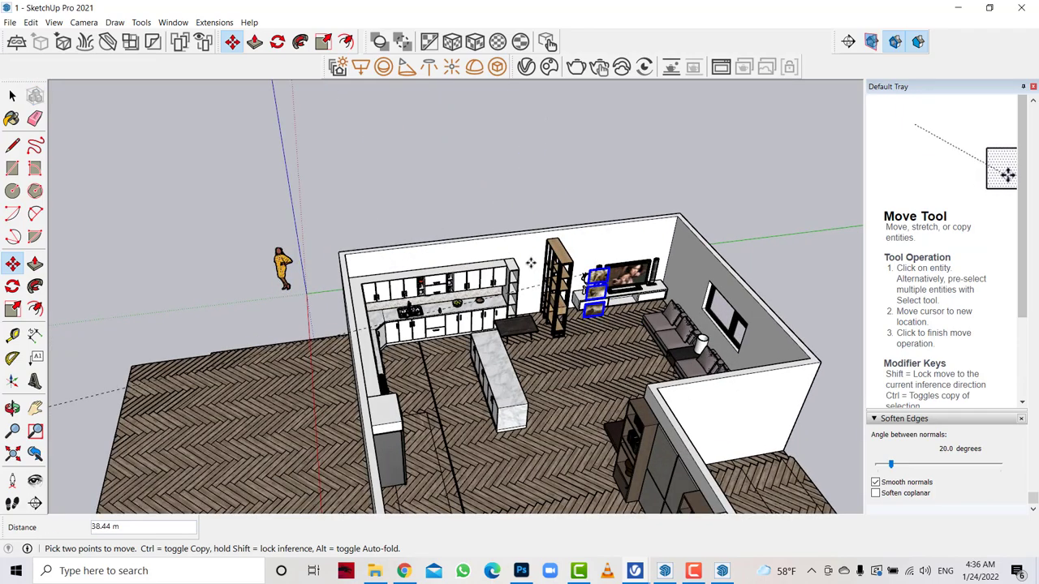
{"action": "scroll", "coordinate": [552, 268], "scroll_direction": "up", "scroll_amount": 3}
{"action": "scroll", "coordinate": [529, 261], "scroll_direction": "up", "scroll_amount": 2}
{"action": "scroll", "coordinate": [529, 258], "scroll_direction": "up", "scroll_amount": 2}
{"action": "scroll", "coordinate": [529, 255], "scroll_direction": "up", "scroll_amount": 2}
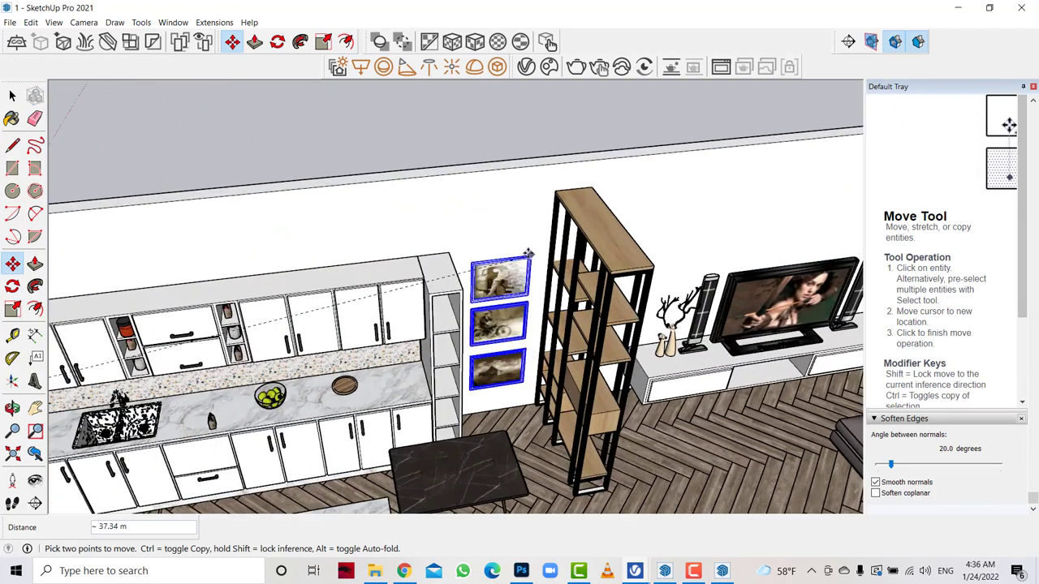
{"action": "scroll", "coordinate": [534, 245], "scroll_direction": "up", "scroll_amount": 2}
{"action": "scroll", "coordinate": [534, 251], "scroll_direction": "up", "scroll_amount": 3}
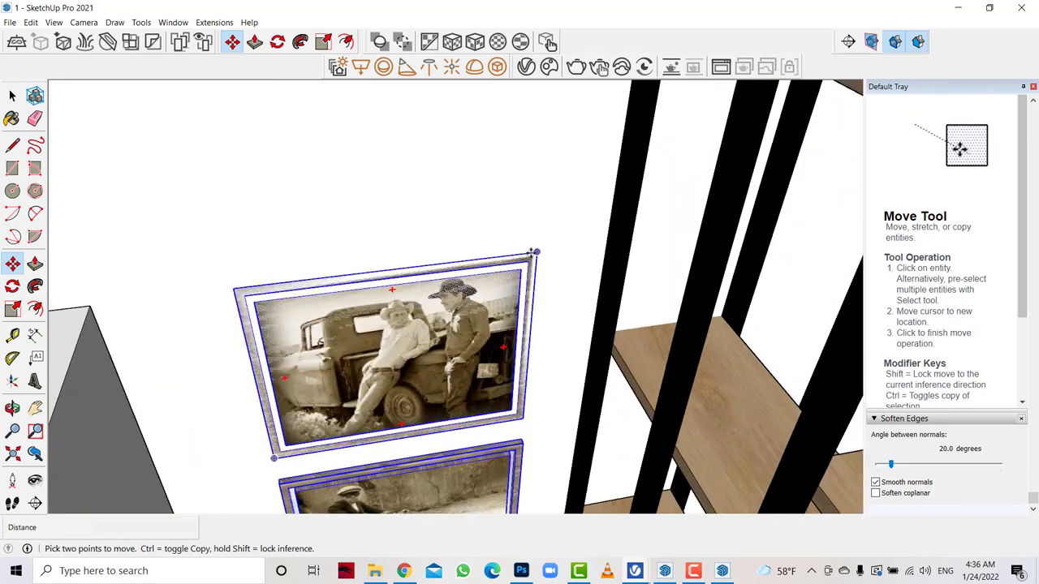
{"action": "left_click", "coordinate": [537, 253]}
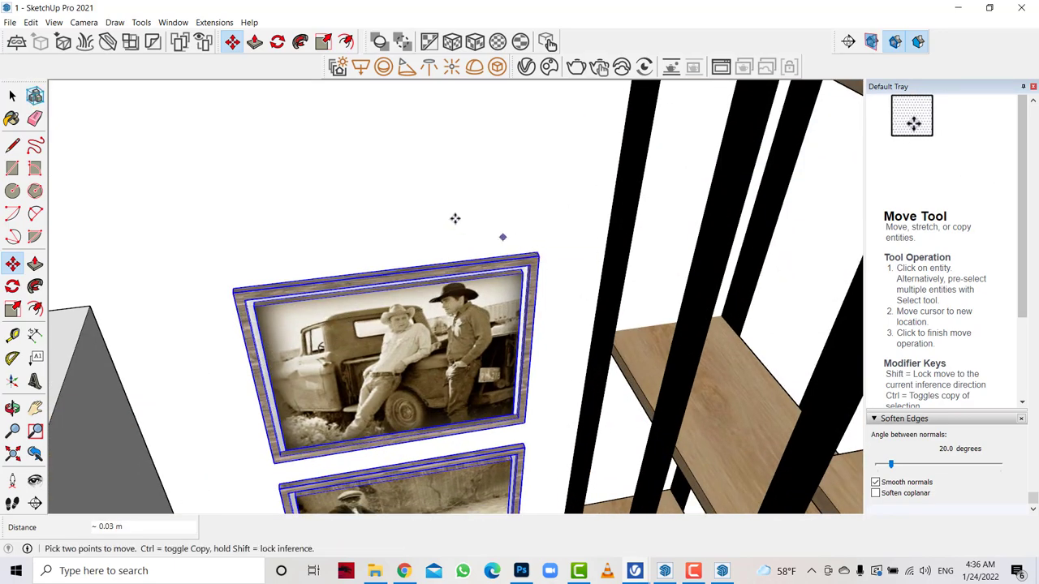
Zoom back out to view the hung frames in the room.
{"action": "scroll", "coordinate": [455, 218], "scroll_direction": "down", "scroll_amount": 3}
{"action": "scroll", "coordinate": [454, 217], "scroll_direction": "down", "scroll_amount": 2}
{"action": "scroll", "coordinate": [455, 217], "scroll_direction": "down", "scroll_amount": 2}
{"action": "scroll", "coordinate": [461, 216], "scroll_direction": "down", "scroll_amount": 1}
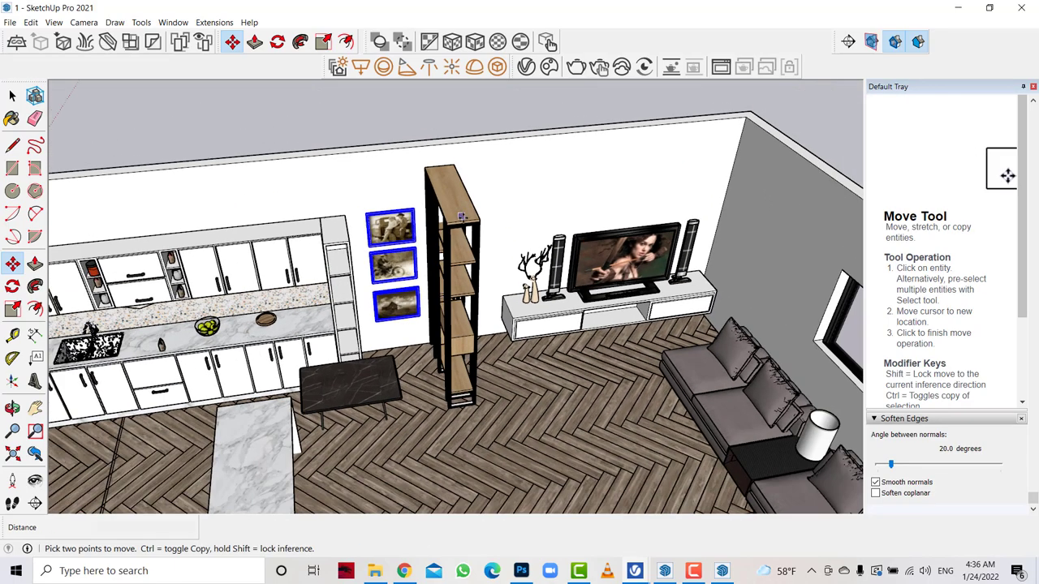
{"action": "scroll", "coordinate": [460, 216], "scroll_direction": "down", "scroll_amount": 2}
{"action": "scroll", "coordinate": [166, 190], "scroll_direction": "down", "scroll_amount": 4}
{"action": "scroll", "coordinate": [122, 182], "scroll_direction": "down", "scroll_amount": 2}
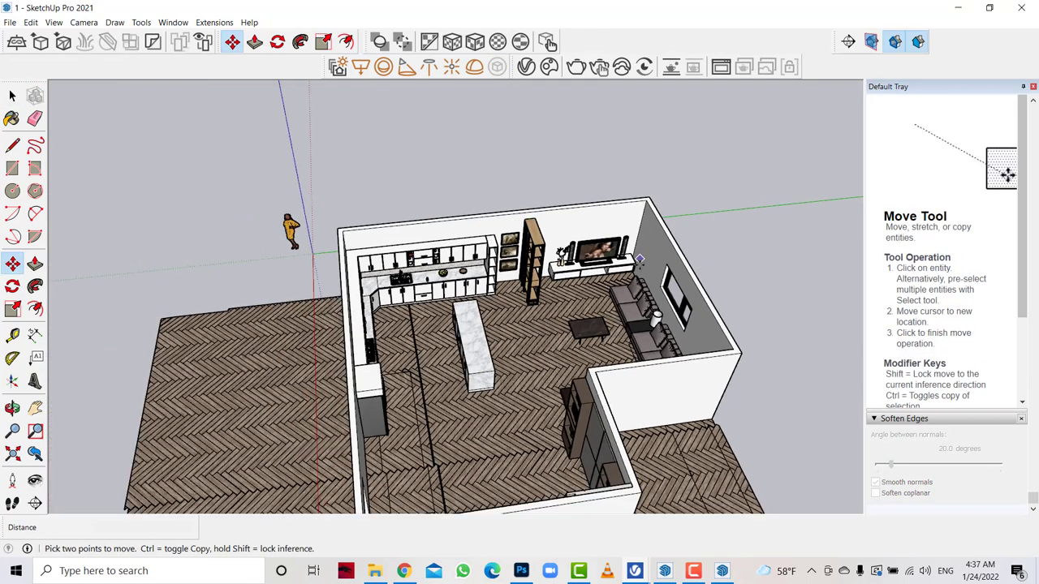
{"action": "scroll", "coordinate": [57, 171], "scroll_direction": "down", "scroll_amount": 2}
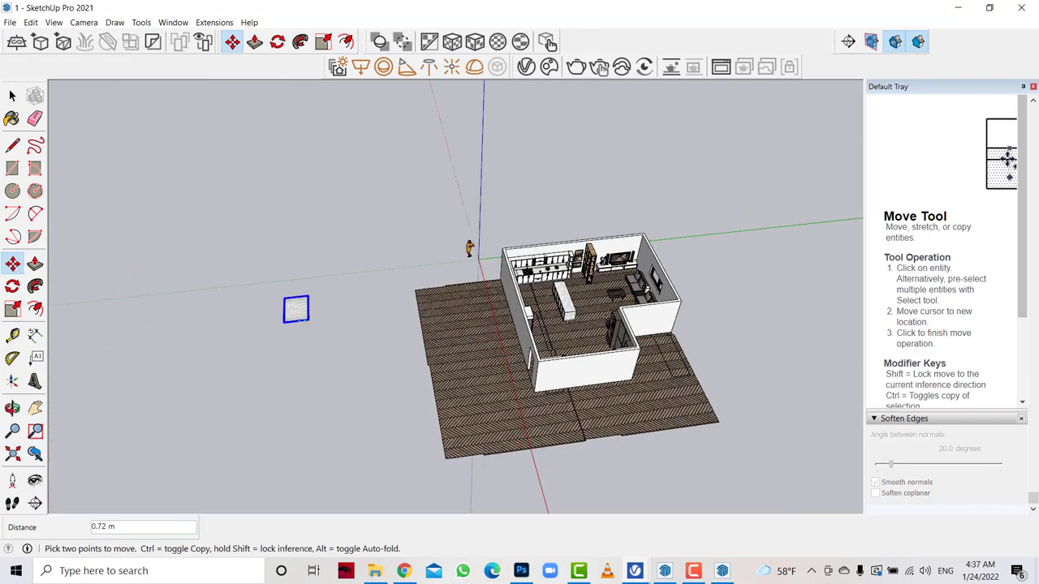
Drop the patterned grey rug onto the floor in front of the sofa.
{"action": "scroll", "coordinate": [621, 310], "scroll_direction": "up", "scroll_amount": 2}
{"action": "scroll", "coordinate": [625, 307], "scroll_direction": "up", "scroll_amount": 2}
{"action": "scroll", "coordinate": [633, 302], "scroll_direction": "up", "scroll_amount": 1}
{"action": "scroll", "coordinate": [641, 297], "scroll_direction": "up", "scroll_amount": 2}
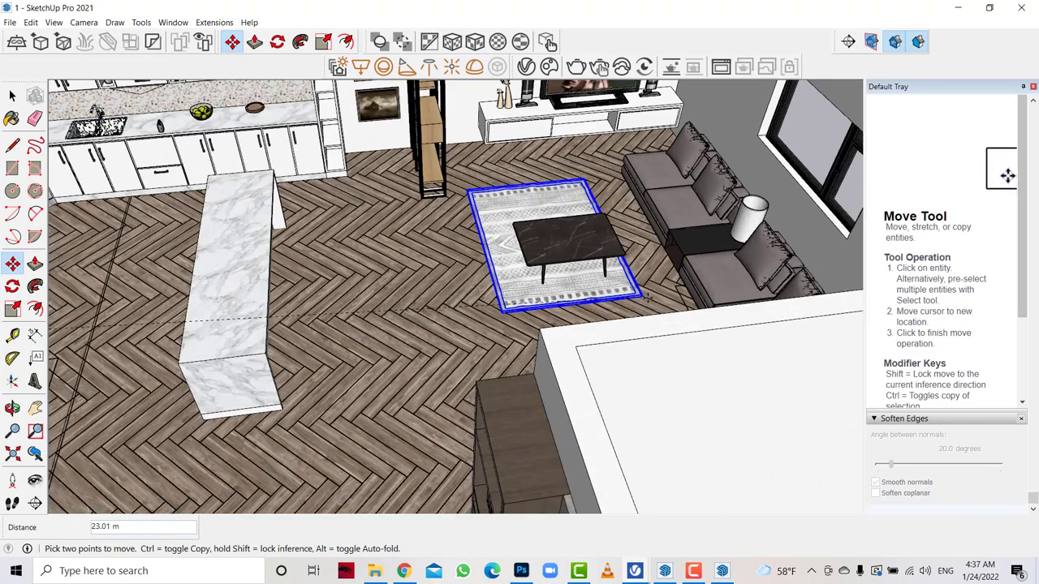
{"action": "left_click", "coordinate": [651, 301]}
Scale the rug up by about 1.16 from a corner, then view it from above.
{"action": "left_click", "coordinate": [12, 408]}
{"action": "mouse_move", "coordinate": [341, 309]}
{"action": "left_mouse_down"}
{"action": "mouse_move", "coordinate": [452, 295]}
{"action": "mouse_move", "coordinate": [288, 323]}
{"action": "left_mouse_up"}
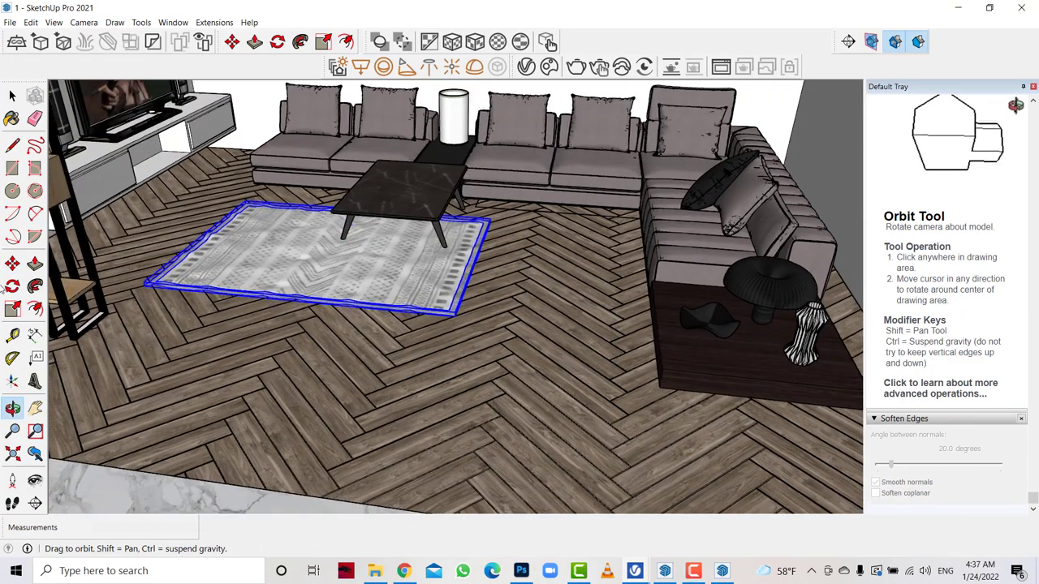
{"action": "key", "text": "m"}
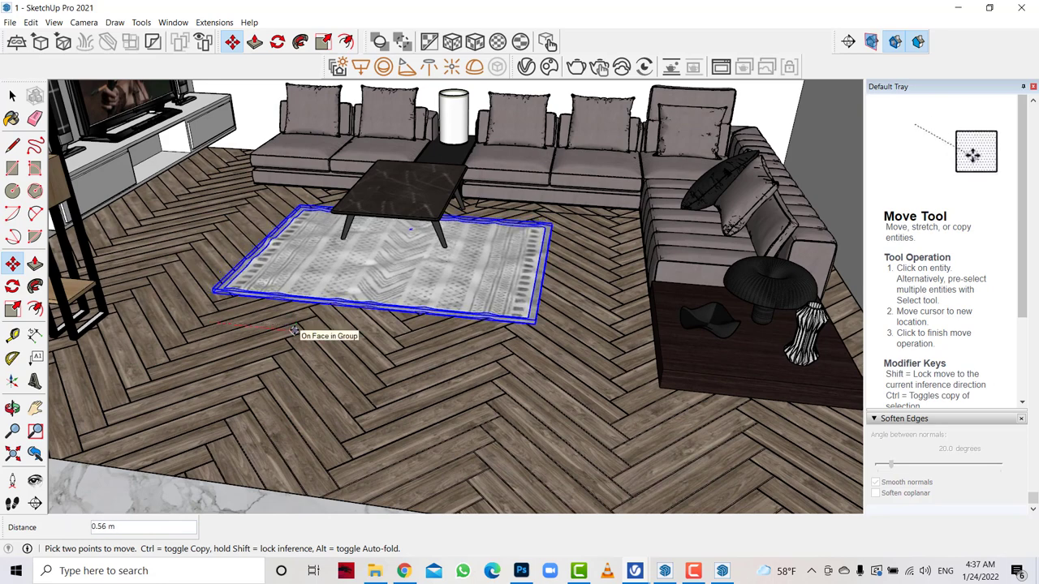
{"action": "scroll", "coordinate": [388, 223], "scroll_direction": "up", "scroll_amount": 2}
{"action": "key", "text": "s"}
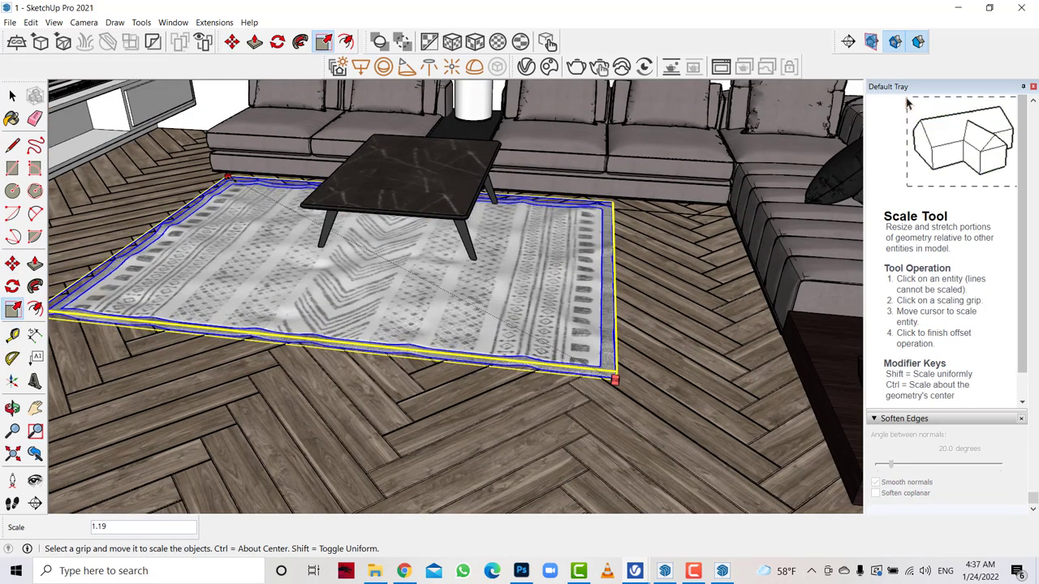
{"action": "left_click", "coordinate": [362, 388]}
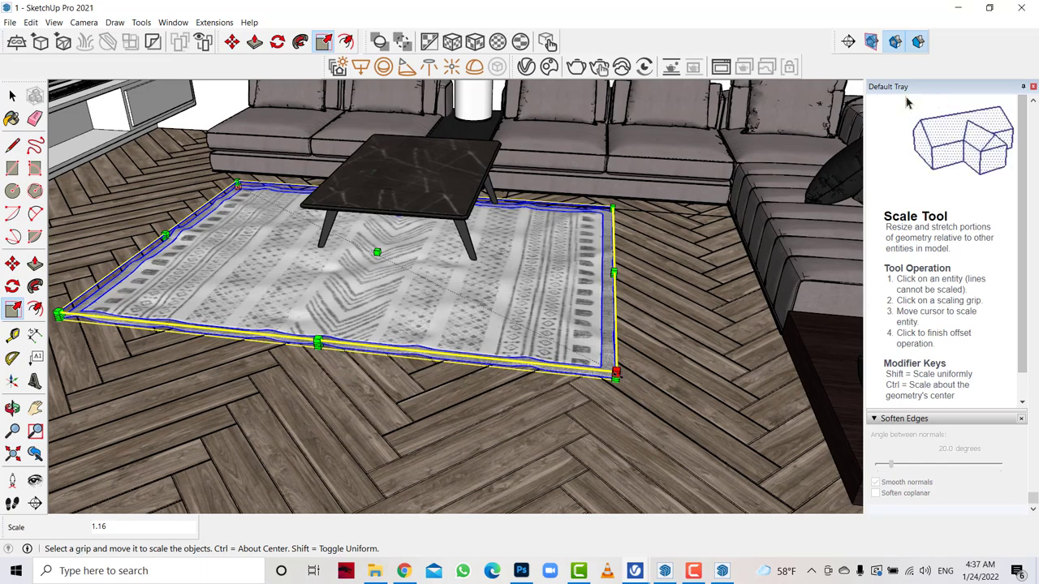
{"action": "left_click", "coordinate": [617, 373]}
{"action": "left_click", "coordinate": [25, 409]}
{"action": "mouse_move", "coordinate": [235, 406]}
{"action": "left_mouse_down"}
{"action": "mouse_move", "coordinate": [319, 294]}
{"action": "mouse_move", "coordinate": [1023, 175]}
{"action": "left_mouse_up"}
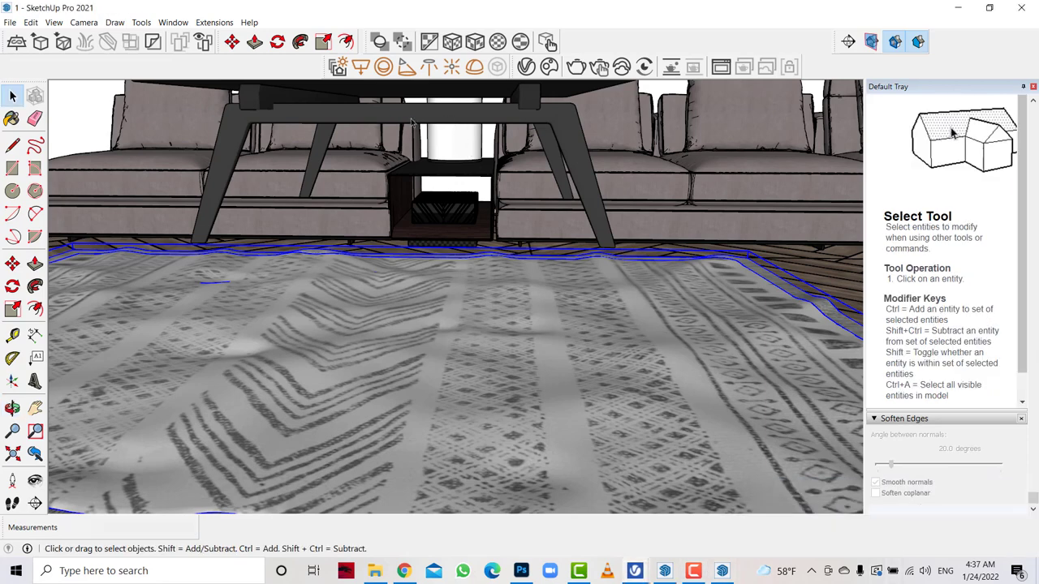
Move the coffee table by its corner so it sits on the enlarged rug.
{"action": "key", "text": "m"}
{"action": "left_click", "coordinate": [640, 268]}
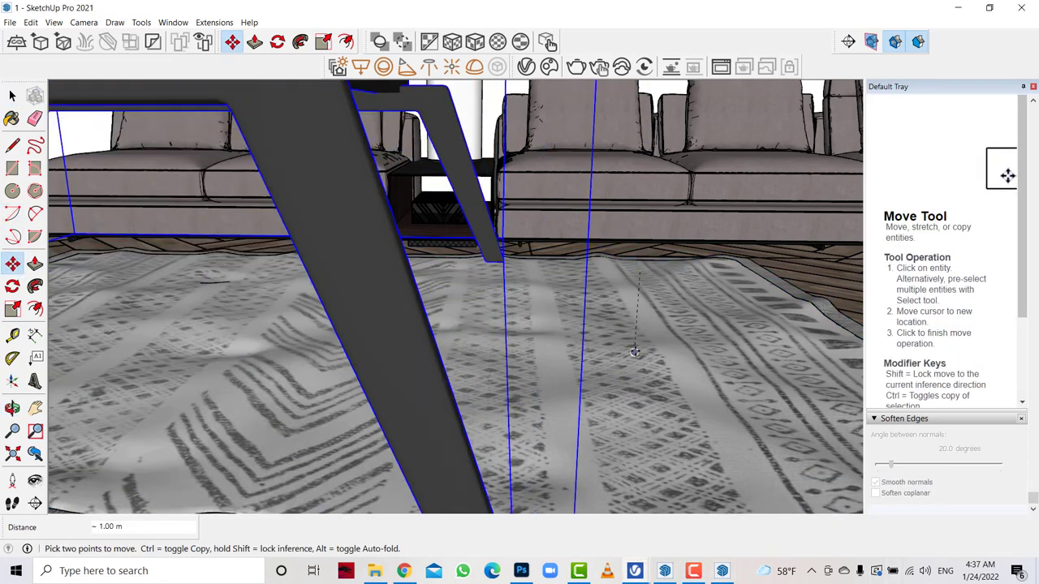
{"action": "scroll", "coordinate": [641, 117], "scroll_direction": "down", "scroll_amount": 5}
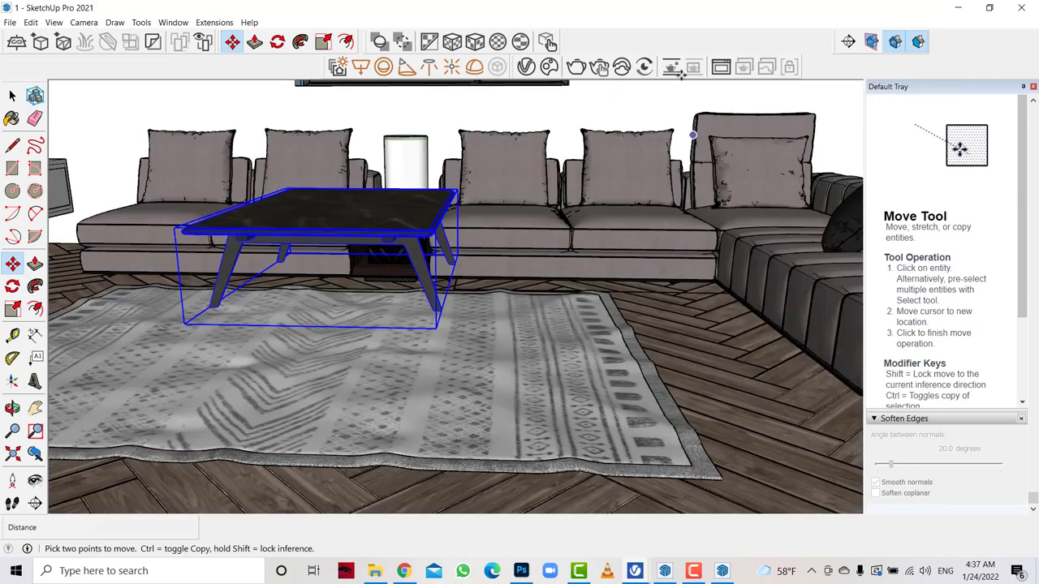
{"action": "left_click", "coordinate": [645, 109]}
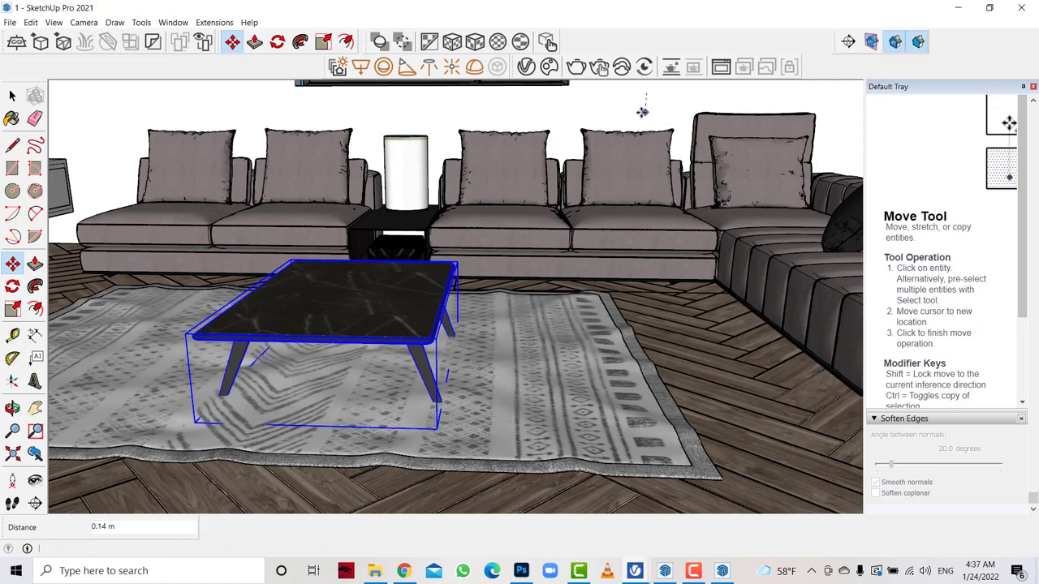
{"action": "mouse_move", "coordinate": [341, 422]}
{"action": "middle_mouse_down"}
{"action": "mouse_move", "coordinate": [402, 418]}
{"action": "mouse_move", "coordinate": [485, 361]}
{"action": "mouse_move", "coordinate": [333, 257]}
{"action": "mouse_move", "coordinate": [460, 288]}
{"action": "middle_mouse_up"}
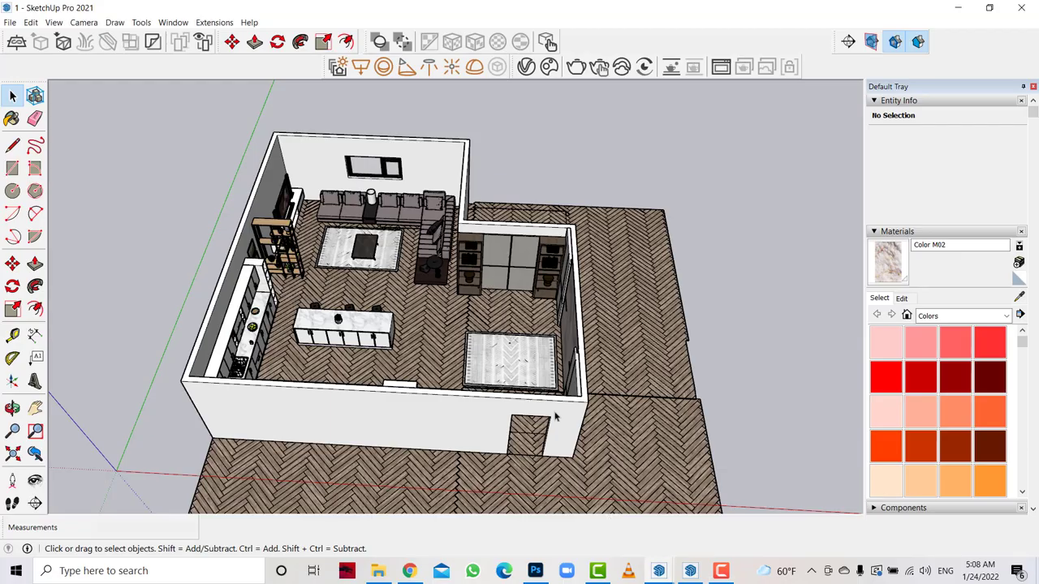
Move the dark curtain from outside the house to the wall behind the sofa.
{"action": "scroll", "coordinate": [380, 319], "scroll_direction": "down", "scroll_amount": 3}
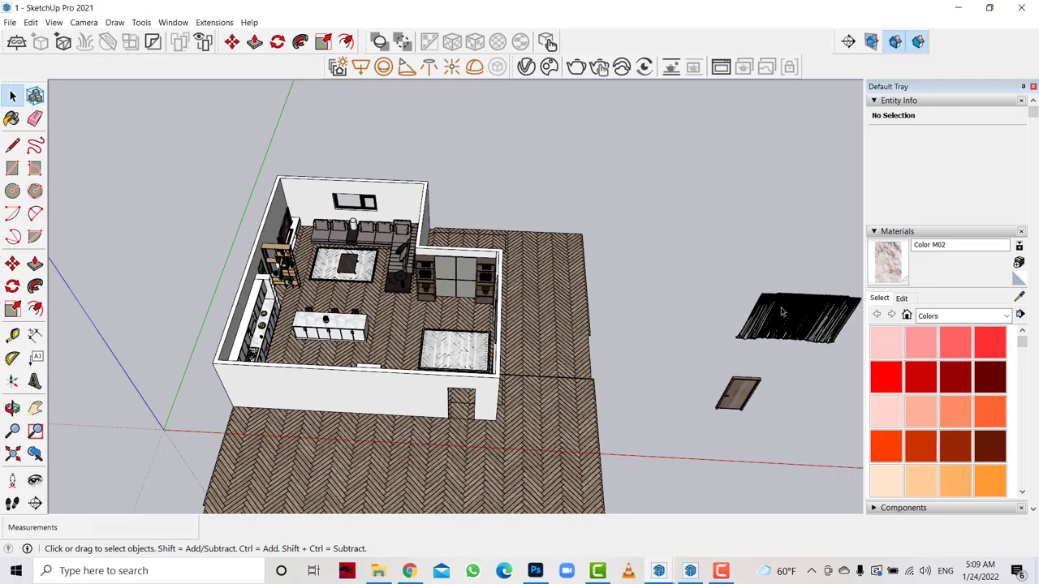
{"action": "left_click", "coordinate": [782, 312]}
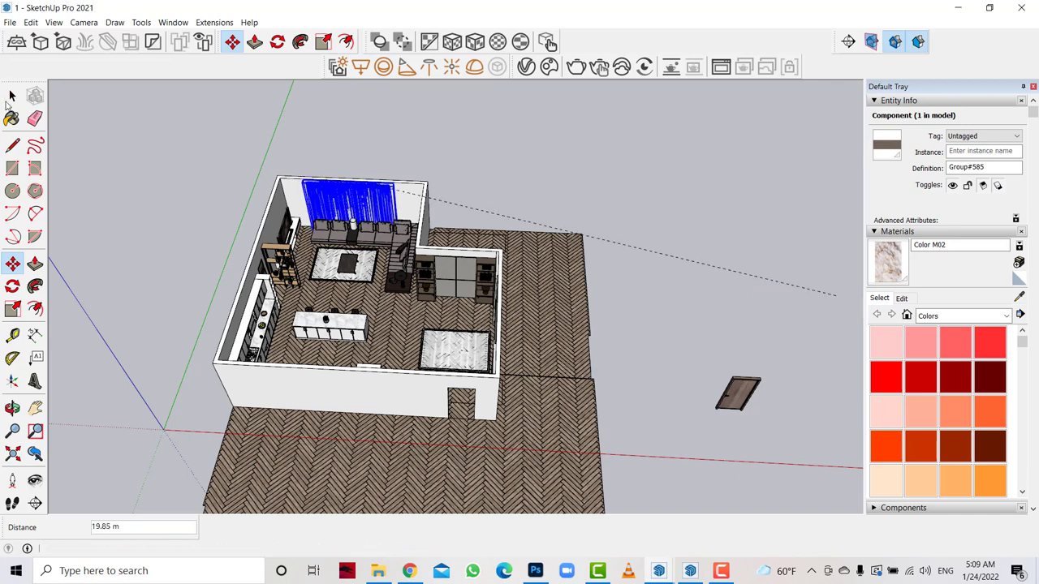
{"action": "left_click", "coordinate": [11, 97]}
Fit the loose wood-grain door into the front wall's doorway and turn toward the window wall.
{"action": "left_click", "coordinate": [727, 393]}
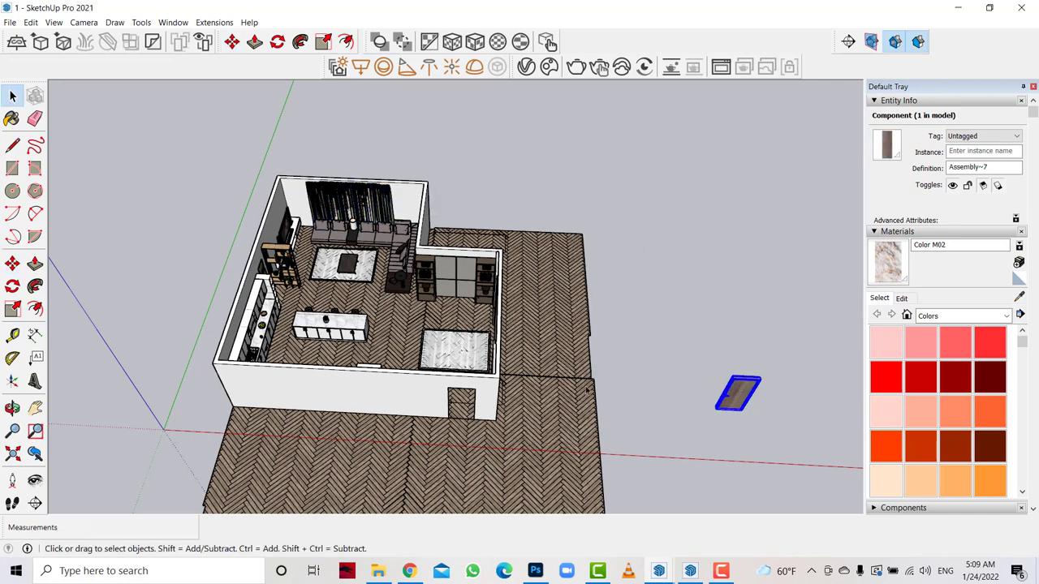
{"action": "left_click", "coordinate": [12, 264]}
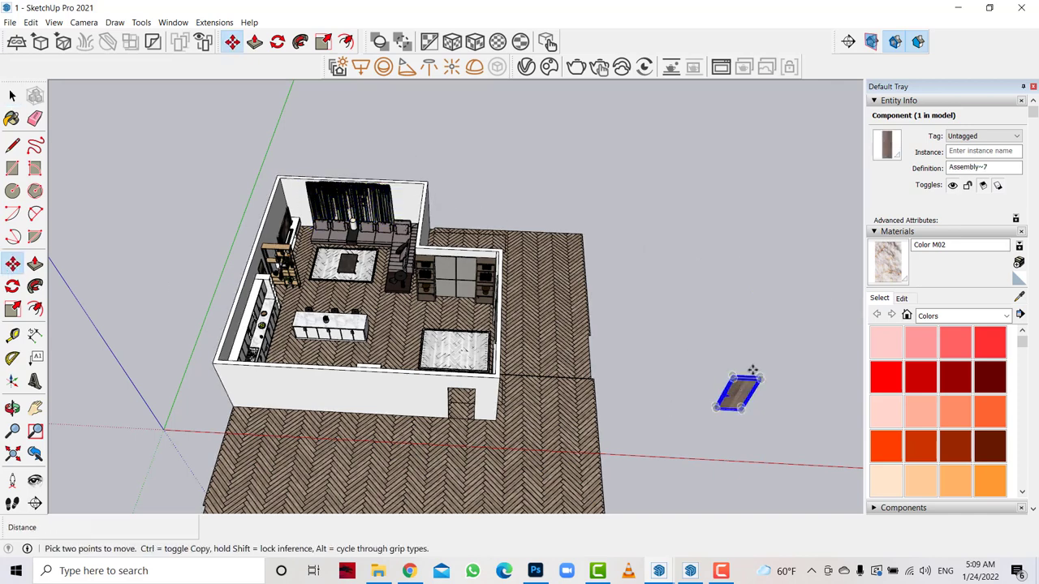
{"action": "left_click", "coordinate": [472, 396]}
{"action": "scroll", "coordinate": [467, 402], "scroll_direction": "up", "scroll_amount": 1}
{"action": "scroll", "coordinate": [464, 400], "scroll_direction": "up", "scroll_amount": 2}
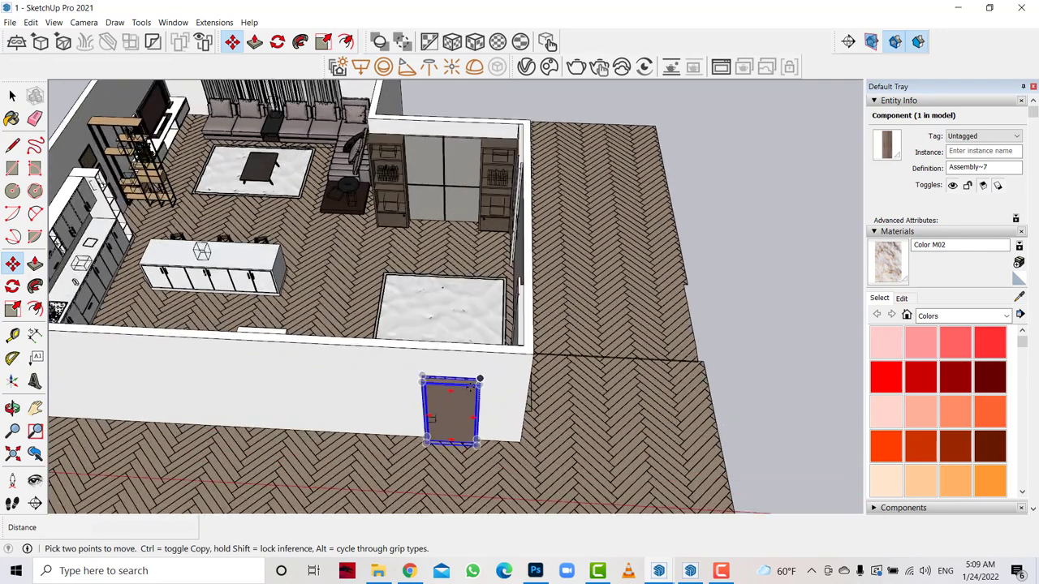
{"action": "scroll", "coordinate": [467, 396], "scroll_direction": "up", "scroll_amount": 2}
{"action": "scroll", "coordinate": [475, 389], "scroll_direction": "up", "scroll_amount": 3}
{"action": "scroll", "coordinate": [484, 381], "scroll_direction": "up", "scroll_amount": 3}
{"action": "left_click", "coordinate": [484, 381]}
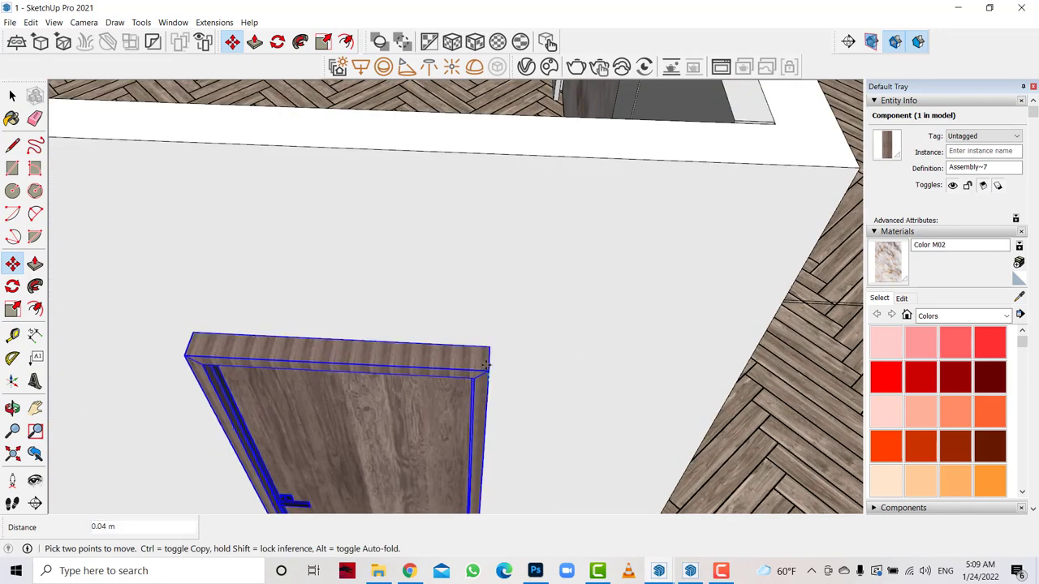
{"action": "scroll", "coordinate": [495, 390], "scroll_direction": "down", "scroll_amount": 5}
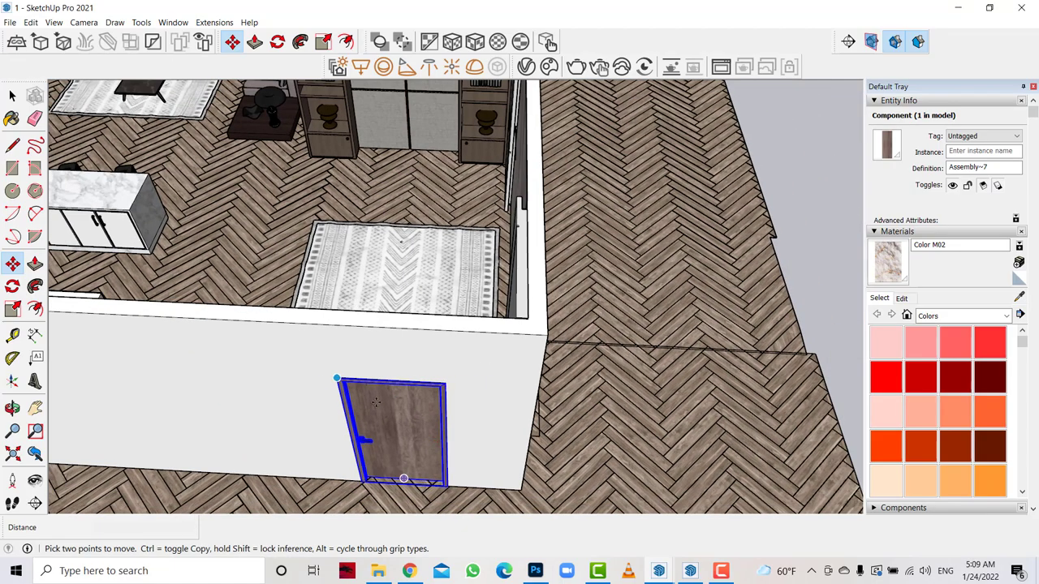
{"action": "scroll", "coordinate": [349, 382], "scroll_direction": "down", "scroll_amount": 3}
{"action": "left_click", "coordinate": [35, 408]}
{"action": "scroll", "coordinate": [357, 250], "scroll_direction": "down", "scroll_amount": 3}
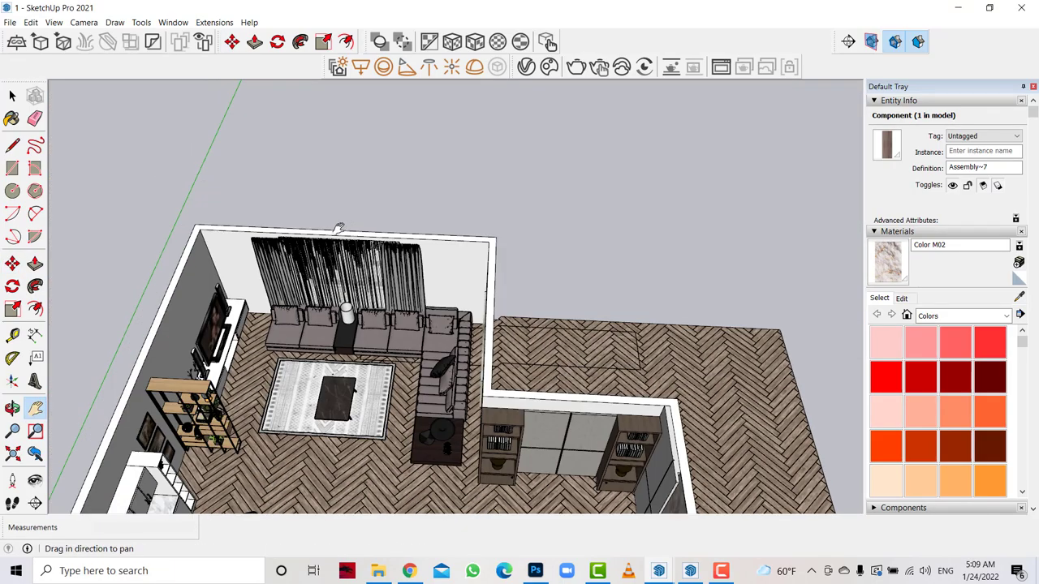
{"action": "scroll", "coordinate": [357, 250], "scroll_direction": "up", "scroll_amount": 3}
{"action": "scroll", "coordinate": [357, 250], "scroll_direction": "up", "scroll_amount": 2}
{"action": "scroll", "coordinate": [355, 251], "scroll_direction": "up", "scroll_amount": 2}
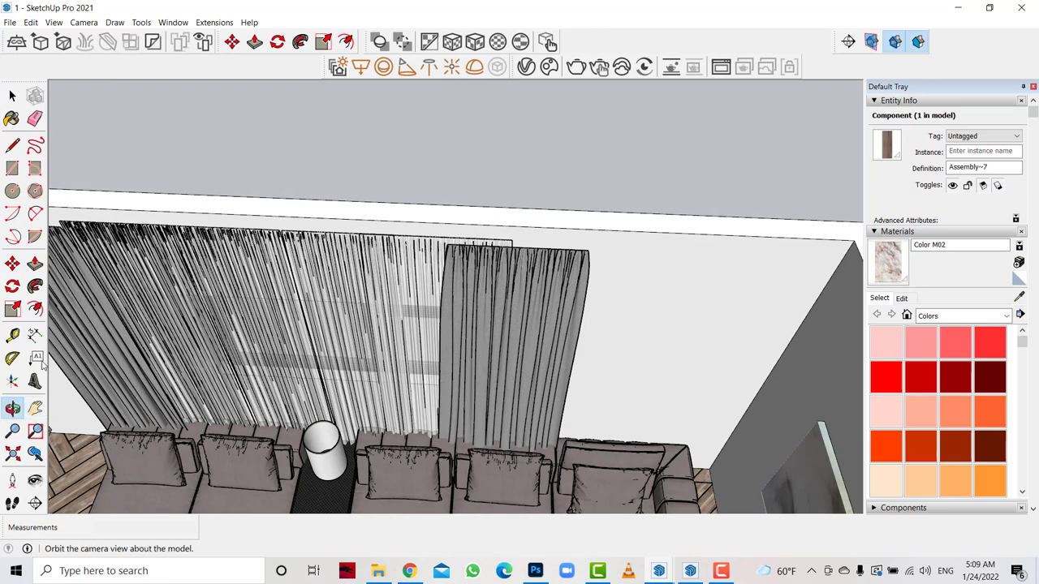
{"action": "mouse_move", "coordinate": [341, 292]}
{"action": "left_mouse_down"}
{"action": "mouse_move", "coordinate": [392, 247]}
{"action": "mouse_move", "coordinate": [627, 194]}
{"action": "left_mouse_up"}
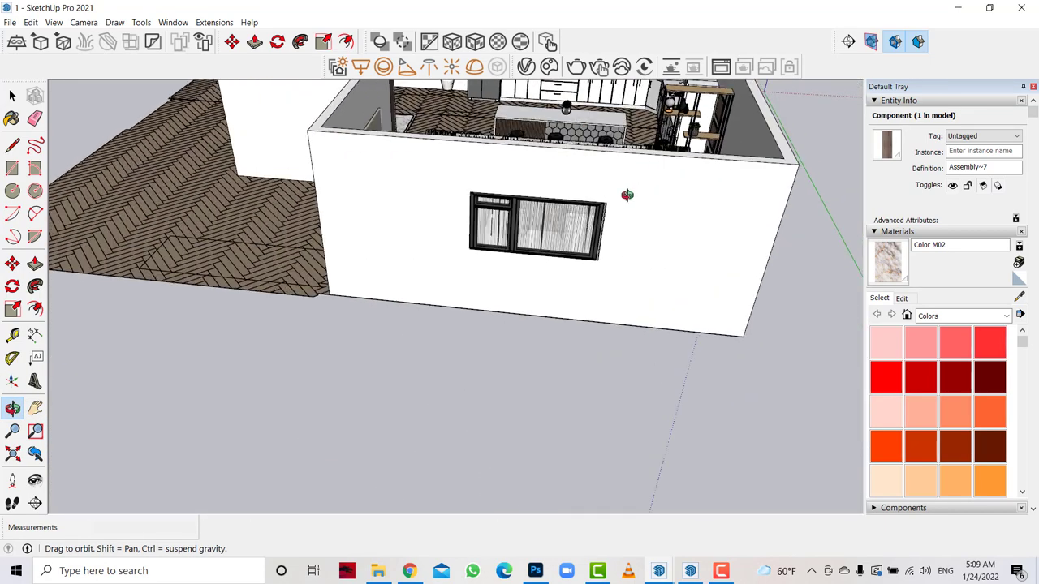
Draw a V-Ray rectangle light spanning the window.
{"action": "scroll", "coordinate": [626, 195], "scroll_direction": "up", "scroll_amount": 2}
{"action": "scroll", "coordinate": [506, 99], "scroll_direction": "up", "scroll_amount": 3}
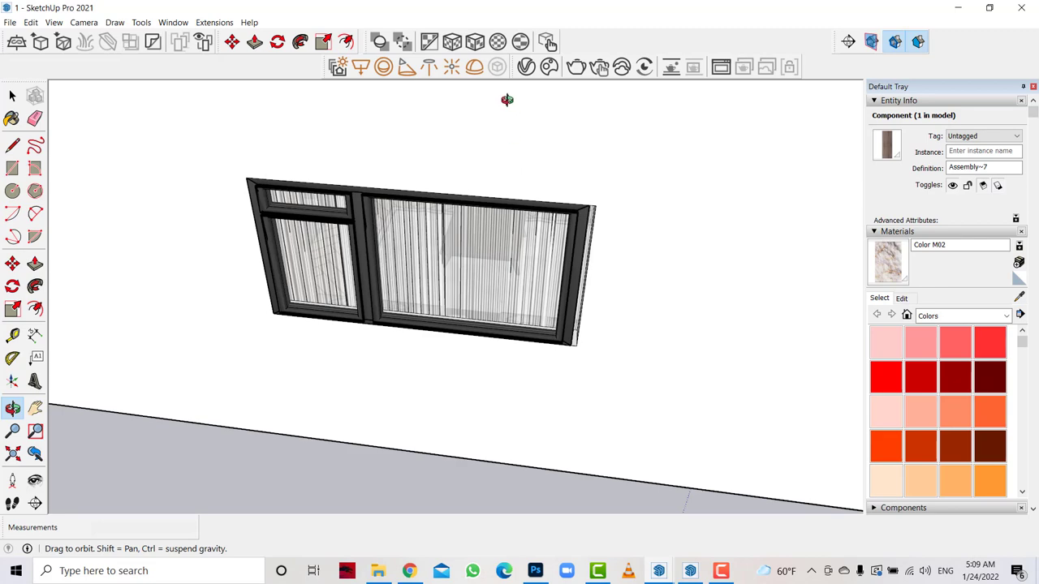
{"action": "left_click", "coordinate": [360, 66]}
{"action": "left_click", "coordinate": [579, 348]}
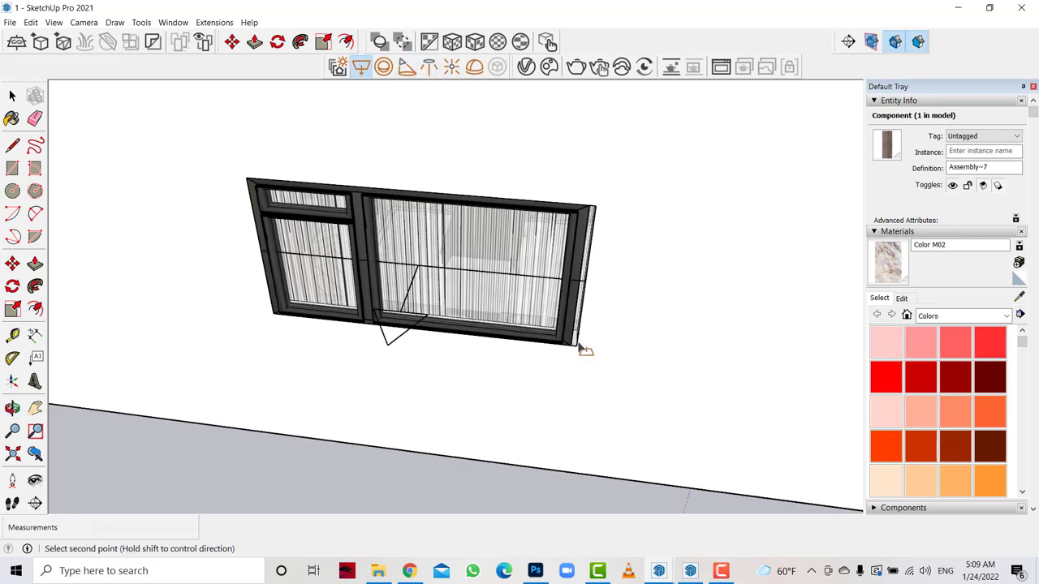
{"action": "key", "text": "space"}
{"action": "scroll", "coordinate": [601, 272], "scroll_direction": "up", "scroll_amount": 3}
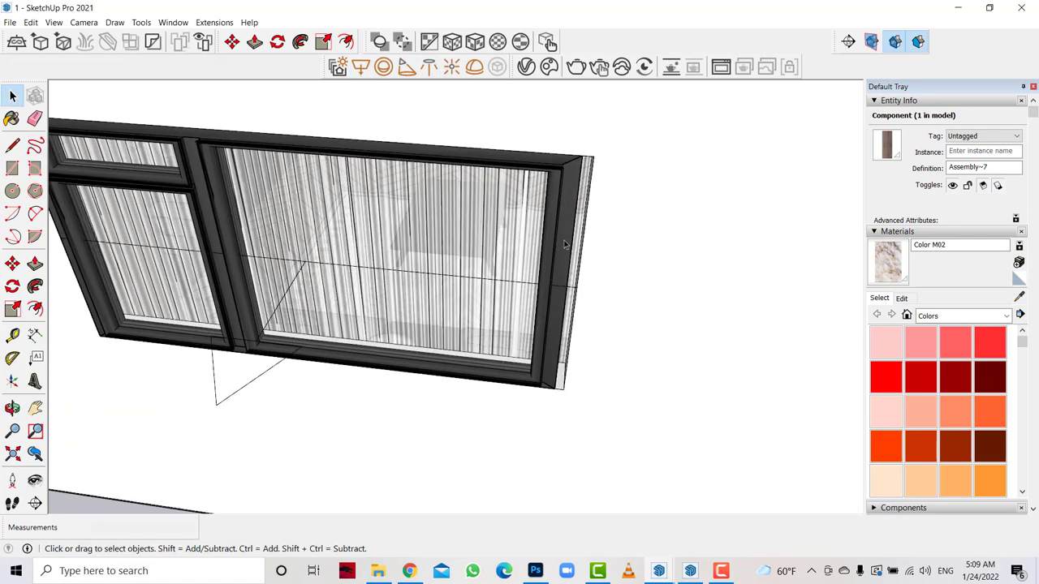
{"action": "left_click", "coordinate": [563, 239]}
{"action": "key", "text": "s"}
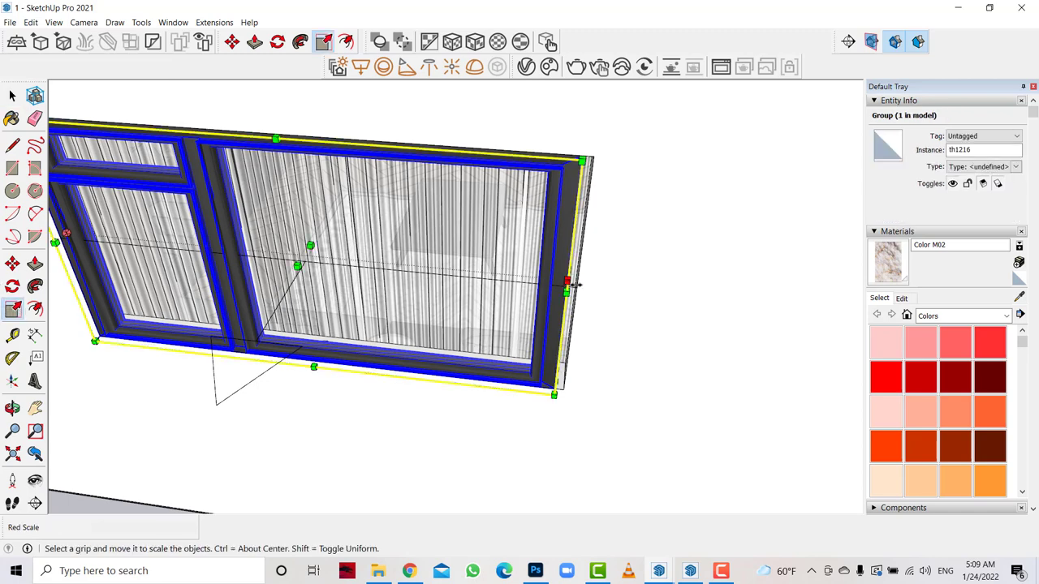
{"action": "scroll", "coordinate": [431, 296], "scroll_direction": "down", "scroll_amount": 2}
{"action": "key", "text": "space"}
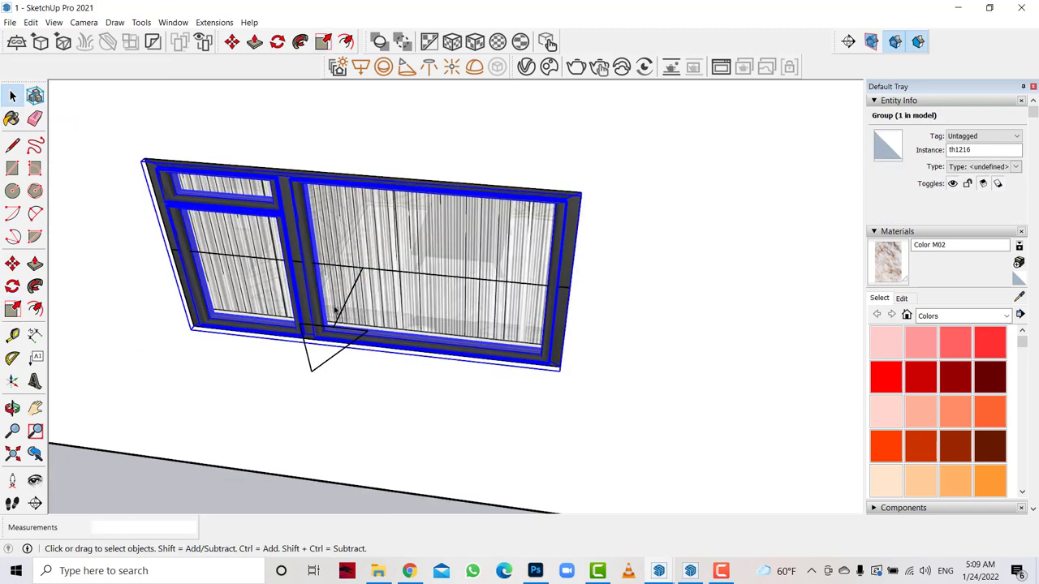
Flip the rectangle light along its component red axis and then its blue axis.
{"action": "left_click", "coordinate": [336, 325]}
{"action": "right_click", "coordinate": [336, 325]}
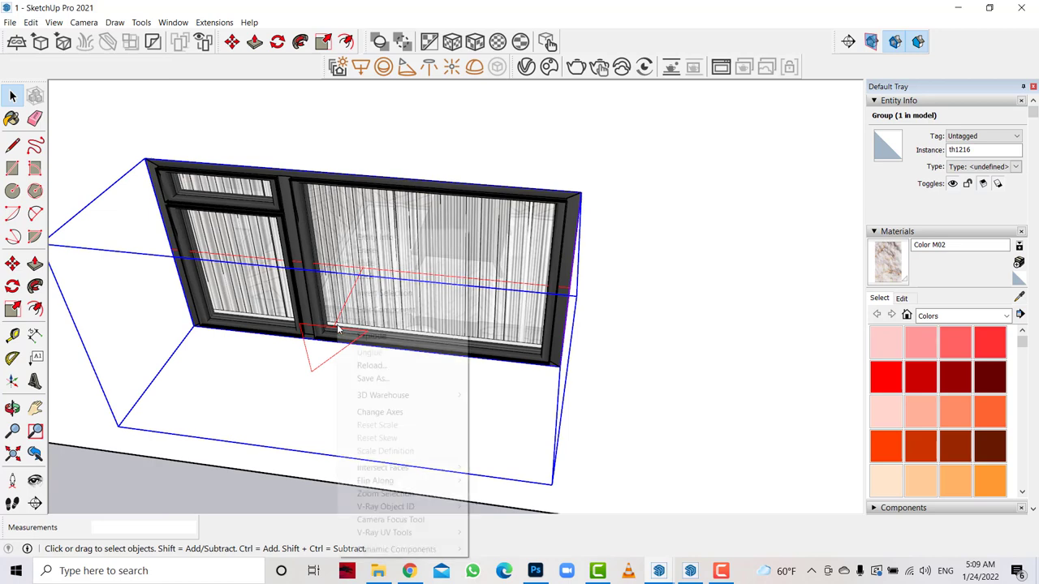
{"action": "mouse_move", "coordinate": [375, 481]}
{"action": "left_click", "coordinate": [504, 493]}
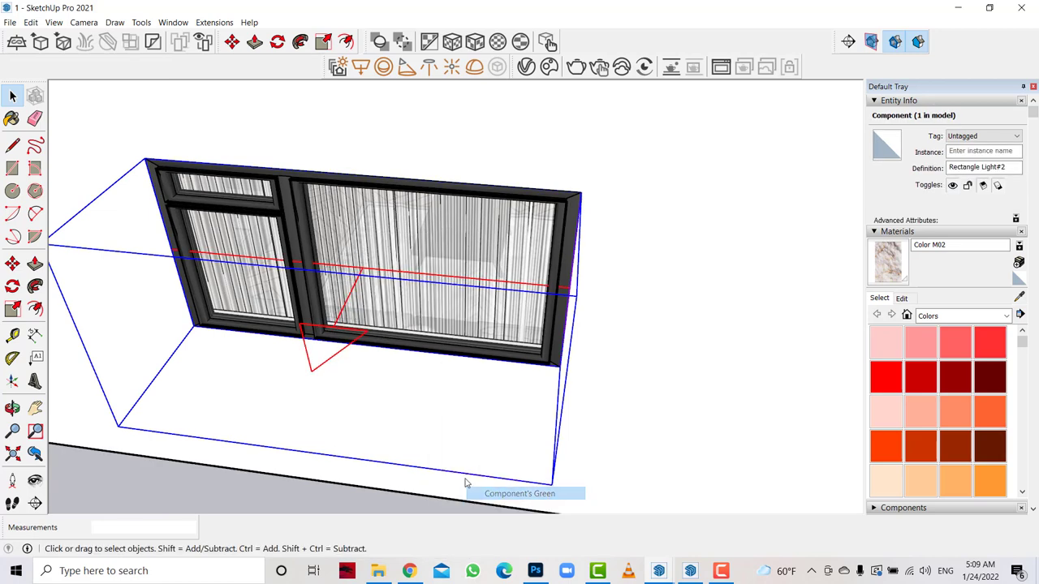
{"action": "scroll", "coordinate": [142, 349], "scroll_direction": "down", "scroll_amount": 2}
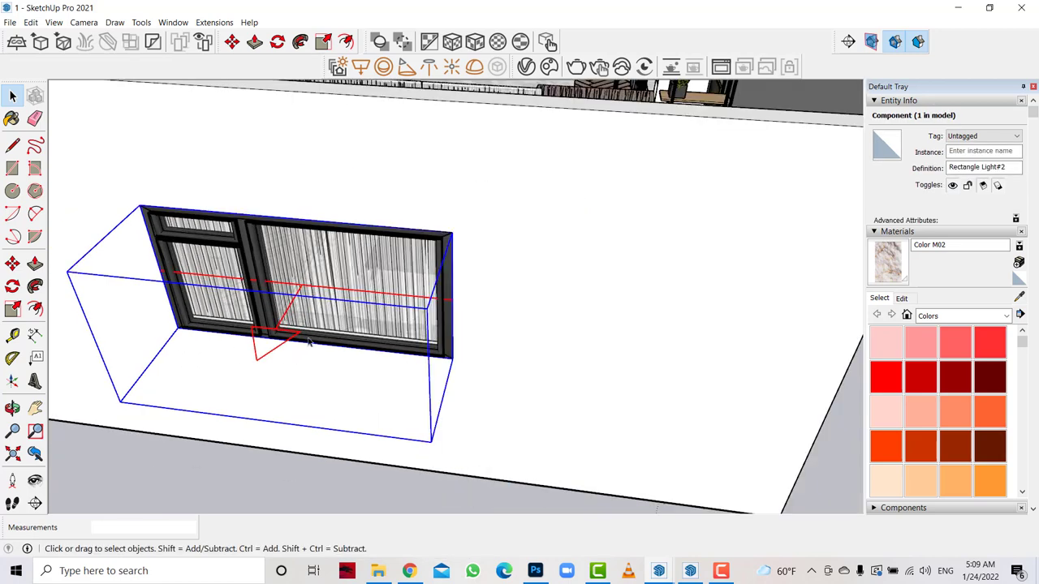
{"action": "right_click", "coordinate": [280, 328]}
{"action": "mouse_move", "coordinate": [316, 480]}
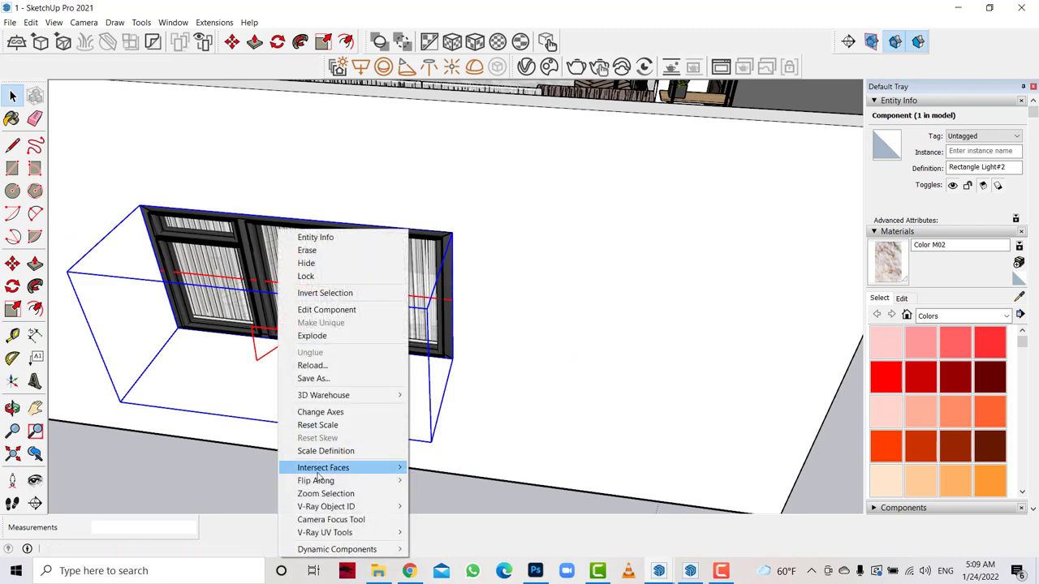
{"action": "left_click", "coordinate": [449, 483]}
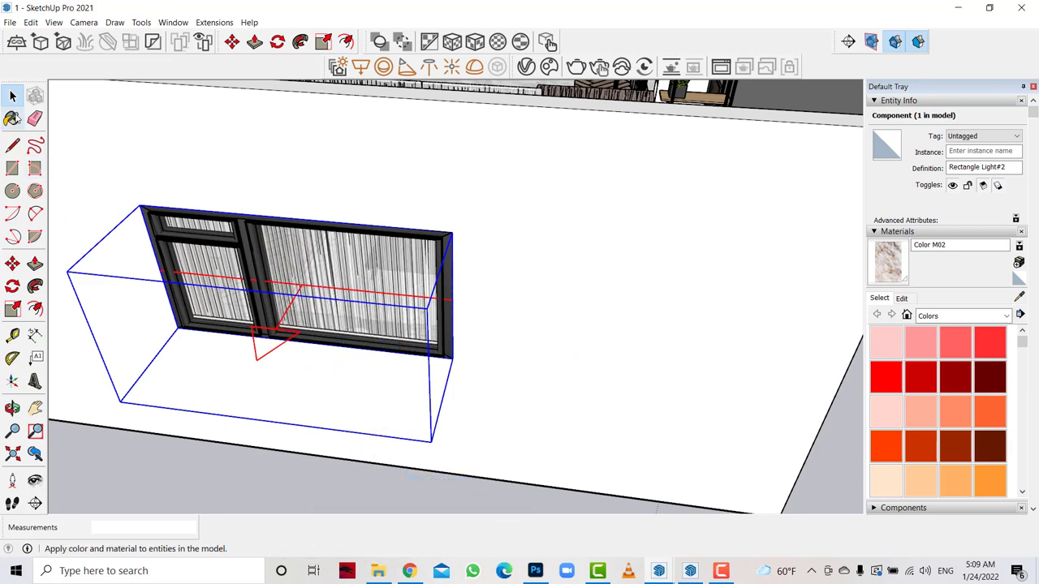
{"action": "left_click", "coordinate": [193, 496]}
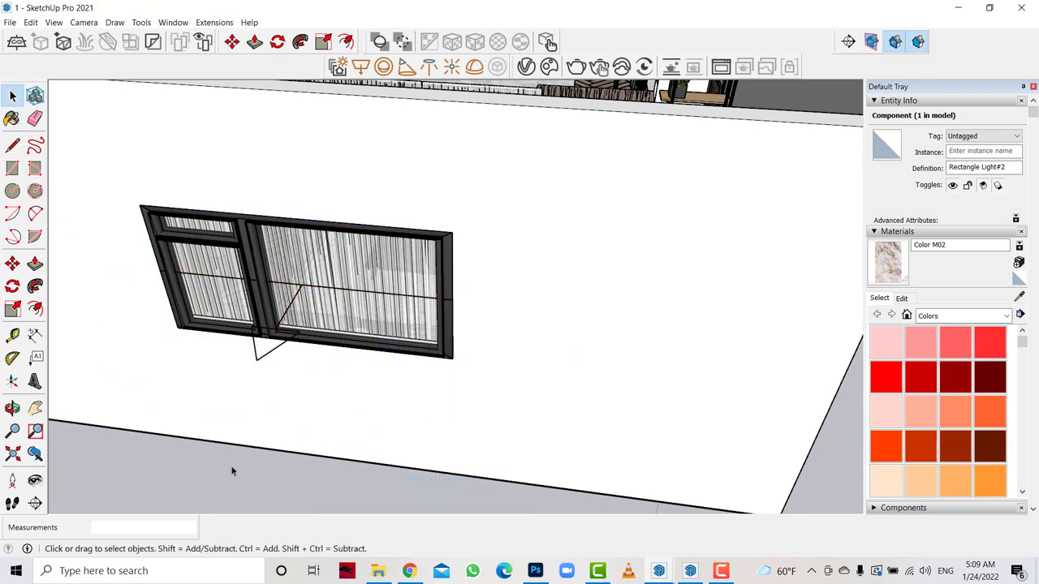
{"action": "left_click", "coordinate": [276, 335]}
{"action": "right_click", "coordinate": [276, 332]}
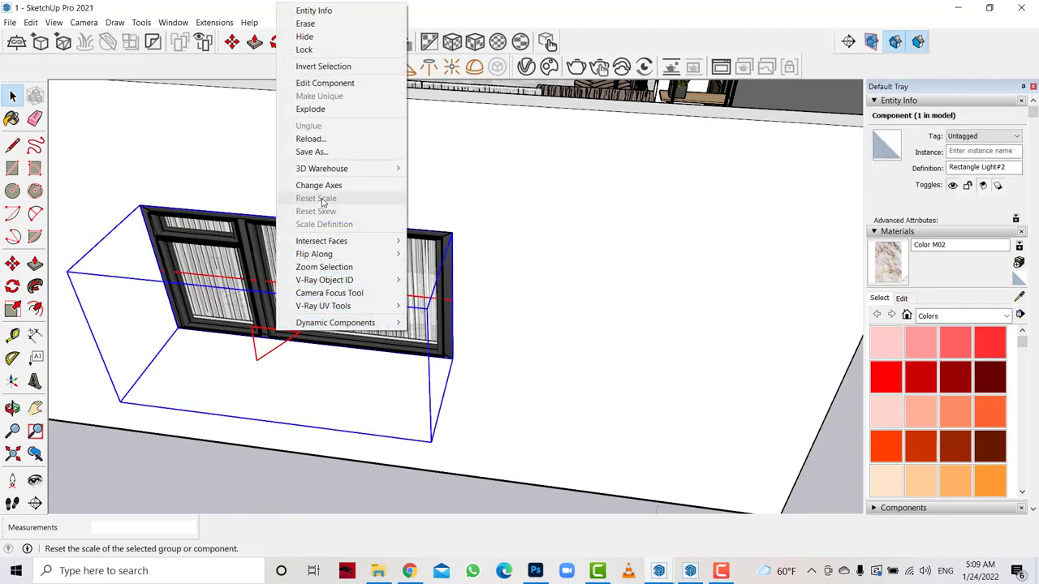
{"action": "left_click", "coordinate": [474, 265]}
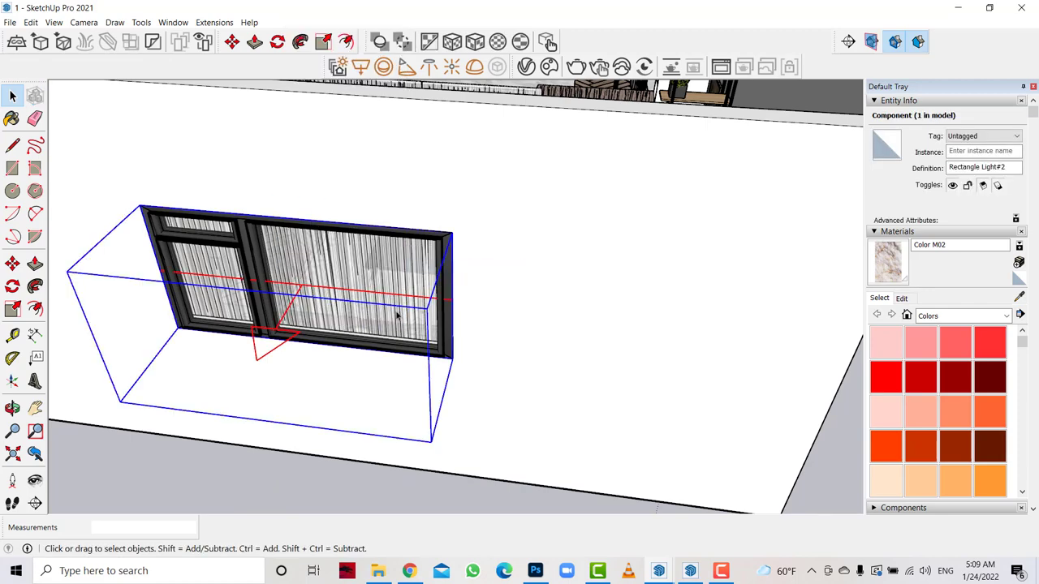
{"action": "right_click", "coordinate": [281, 332]}
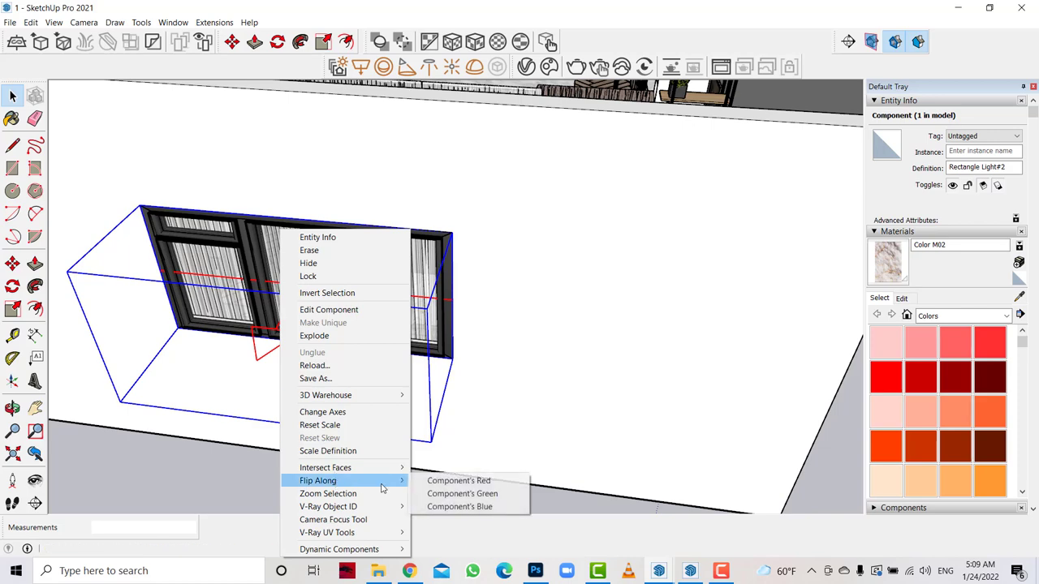
{"action": "left_click", "coordinate": [471, 502]}
Move the light 0.30 m and open the V-Ray Asset Editor.
{"action": "left_click", "coordinate": [13, 265]}
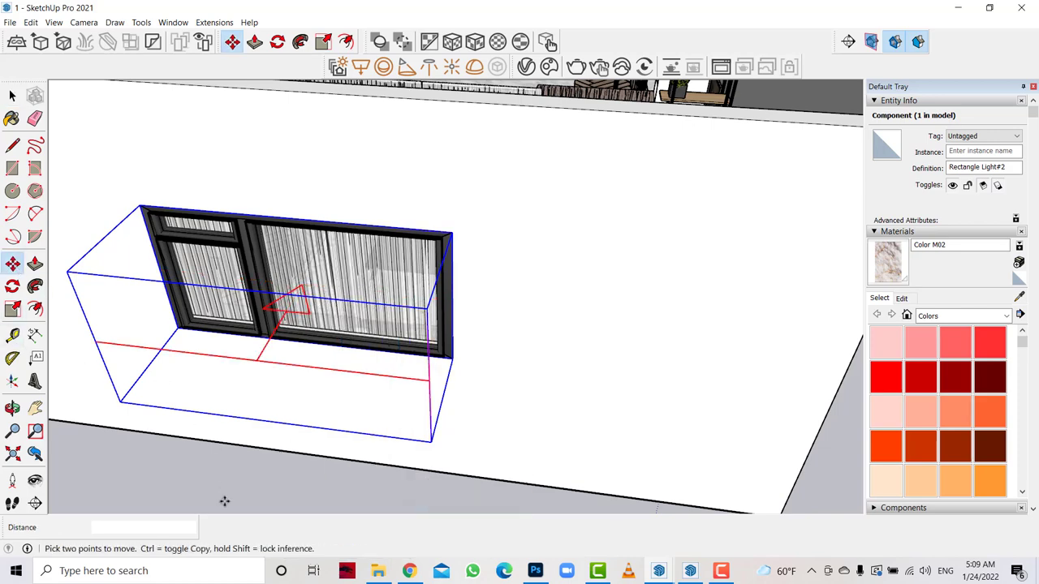
{"action": "left_click", "coordinate": [225, 499]}
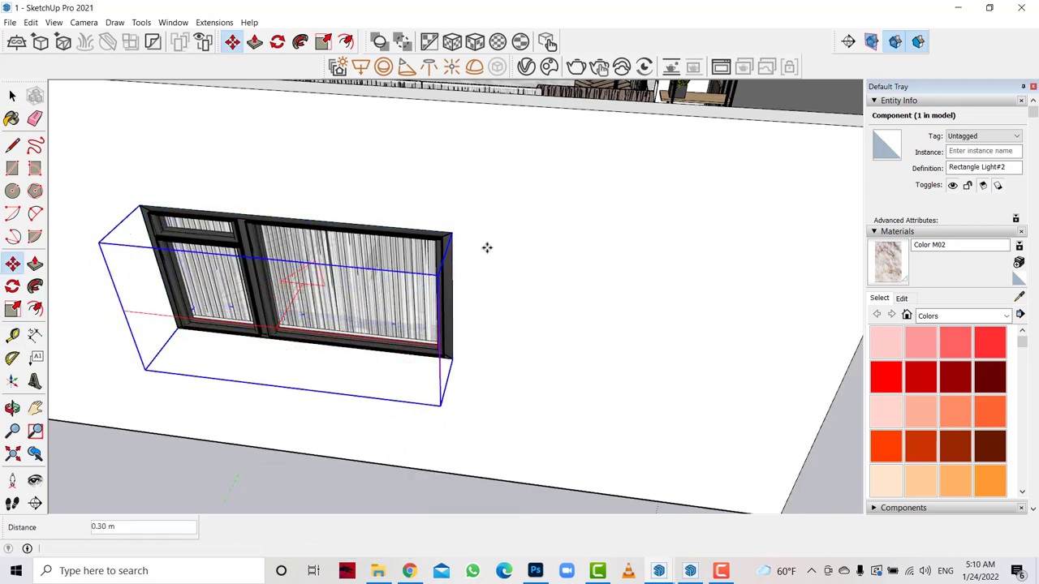
{"action": "left_click", "coordinate": [527, 67]}
Tick Invisible and untick Affect Reflections for Rectangle Light#2, then minimize the V-Ray editor.
{"action": "left_click", "coordinate": [116, 75]}
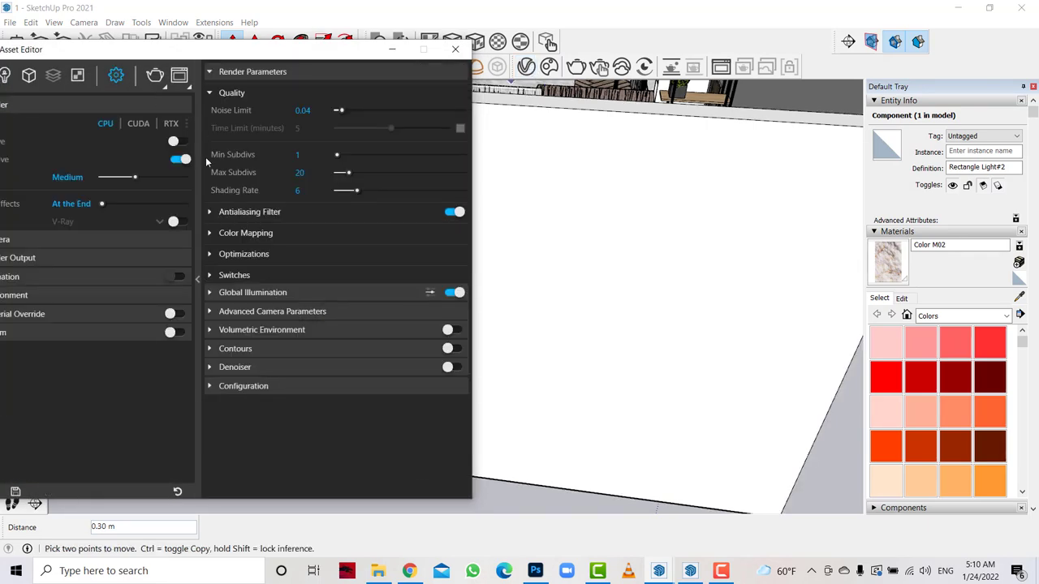
{"action": "left_click_drag", "start_coordinate": [162, 49], "coordinate": [416, 73]}
{"action": "left_click", "coordinate": [259, 99]}
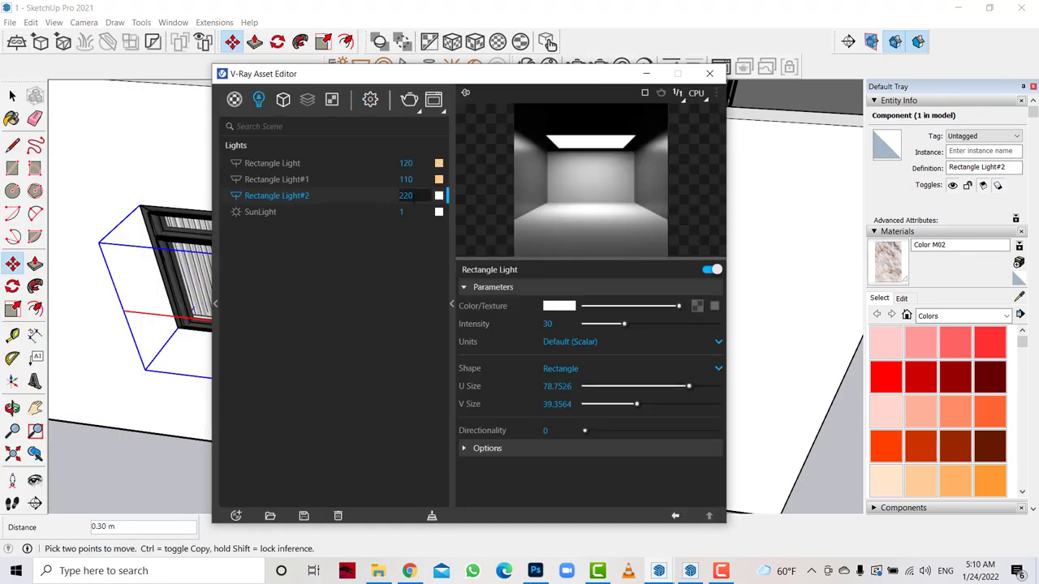
{"action": "left_click", "coordinate": [529, 450]}
{"action": "scroll", "coordinate": [544, 365], "scroll_direction": "down", "scroll_amount": 3}
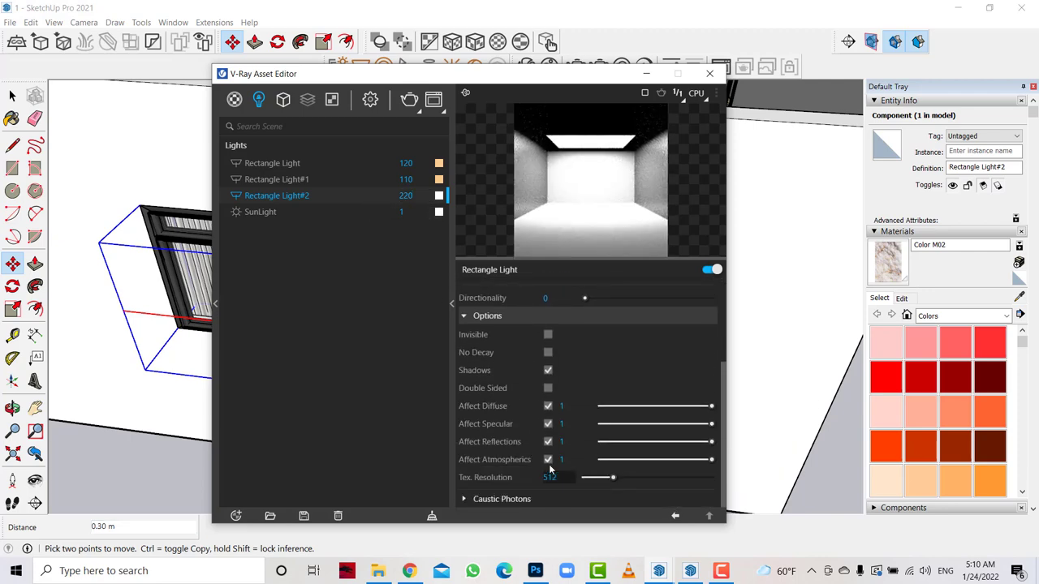
{"action": "left_click", "coordinate": [548, 352]}
{"action": "left_click", "coordinate": [548, 352]}
{"action": "left_click", "coordinate": [547, 334]}
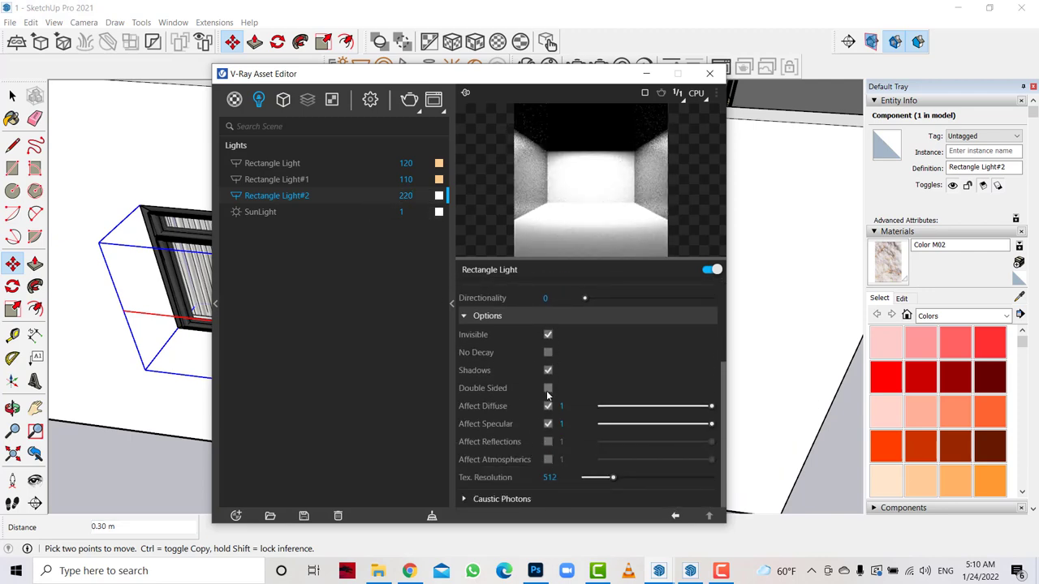
{"action": "left_click", "coordinate": [548, 388]}
{"action": "left_click", "coordinate": [646, 73]}
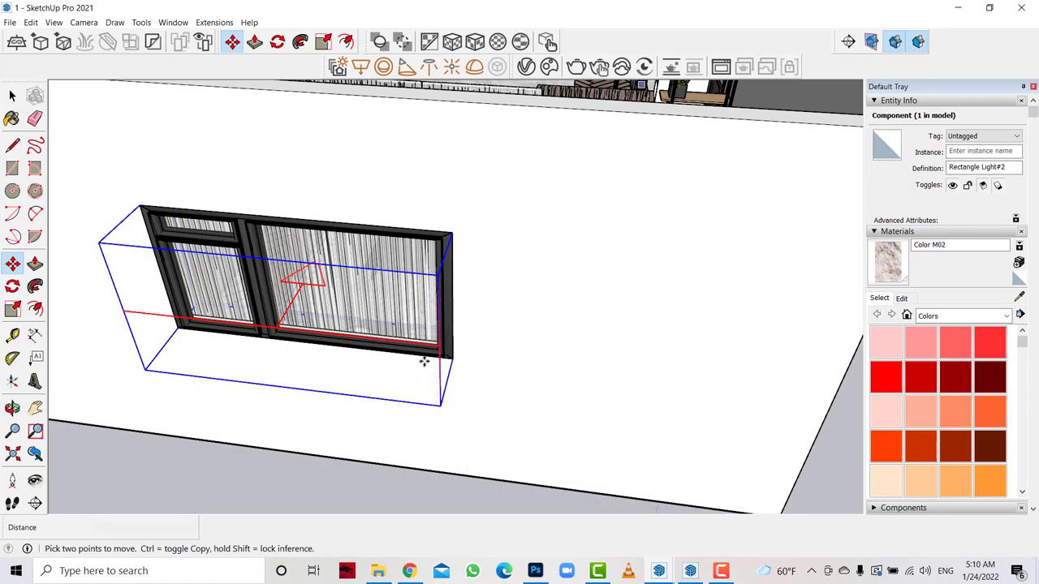
Select the potted plant and round woven mat and move them near the kitchen island.
{"action": "left_click", "coordinate": [34, 409]}
{"action": "scroll", "coordinate": [302, 447], "scroll_direction": "down", "scroll_amount": 3}
{"action": "left_click_drag", "start_coordinate": [326, 302], "coordinate": [455, 373]}
{"action": "scroll", "coordinate": [455, 373], "scroll_direction": "up", "scroll_amount": 2}
{"action": "scroll", "coordinate": [415, 347], "scroll_direction": "up", "scroll_amount": 2}
{"action": "scroll", "coordinate": [412, 378], "scroll_direction": "up", "scroll_amount": 2}
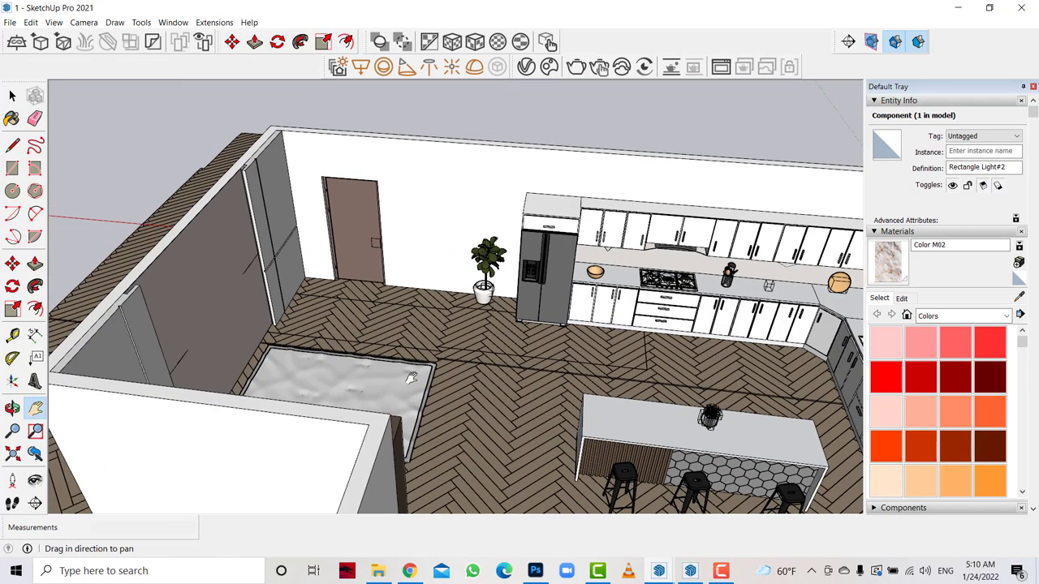
{"action": "left_click", "coordinate": [12, 408]}
{"action": "mouse_move", "coordinate": [406, 366]}
{"action": "left_mouse_down"}
{"action": "mouse_move", "coordinate": [361, 303]}
{"action": "mouse_move", "coordinate": [345, 421]}
{"action": "left_mouse_up"}
{"action": "scroll", "coordinate": [329, 259], "scroll_direction": "up", "scroll_amount": 2}
{"action": "scroll", "coordinate": [357, 224], "scroll_direction": "up", "scroll_amount": 2}
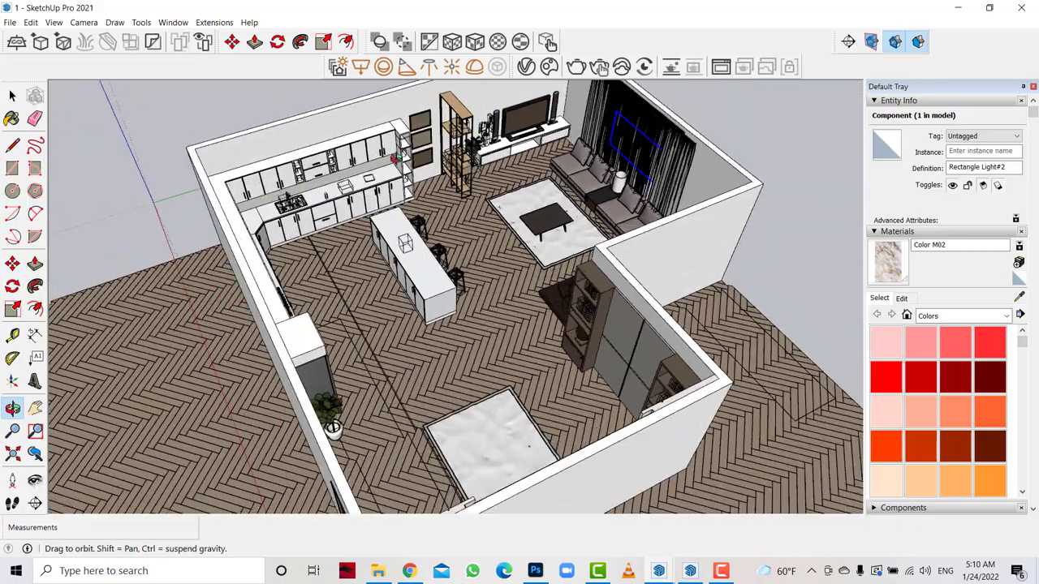
{"action": "scroll", "coordinate": [388, 146], "scroll_direction": "up", "scroll_amount": 2}
{"action": "scroll", "coordinate": [400, 166], "scroll_direction": "up", "scroll_amount": 2}
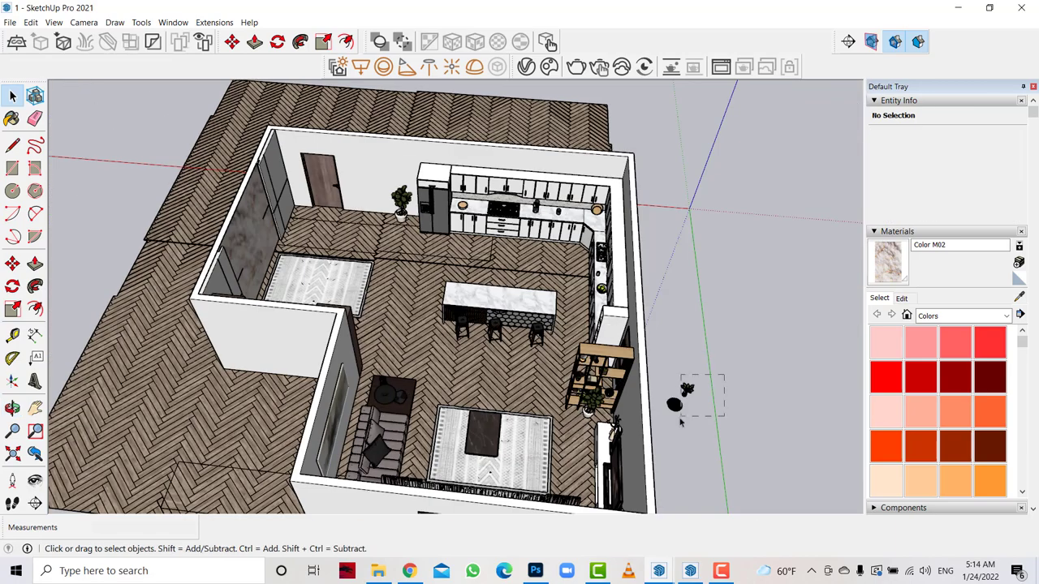
{"action": "left_click", "coordinate": [676, 396]}
{"action": "left_click", "coordinate": [12, 264]}
{"action": "left_click", "coordinate": [13, 268]}
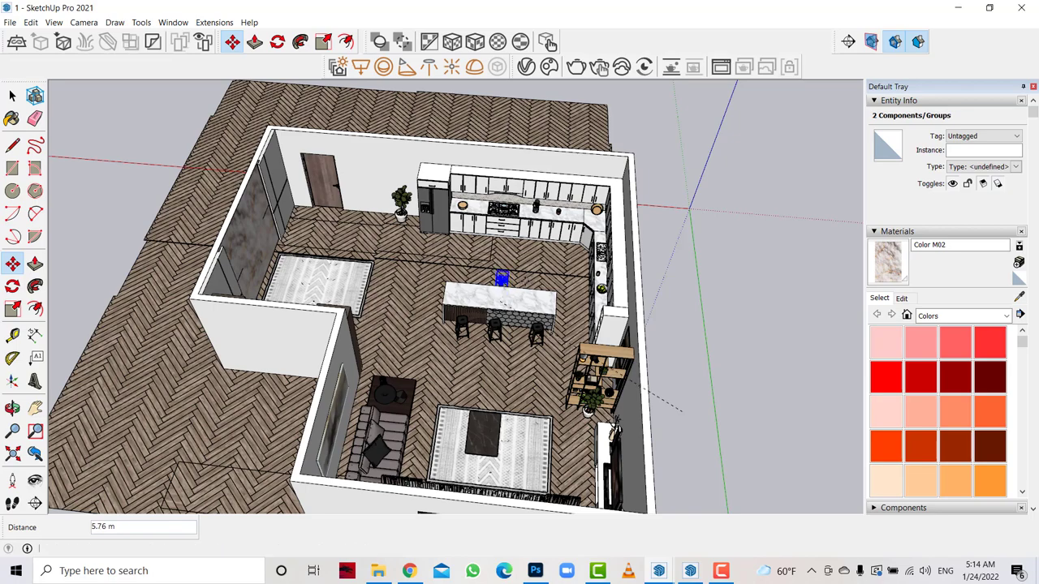
{"action": "scroll", "coordinate": [497, 299], "scroll_direction": "up", "scroll_amount": 2}
{"action": "scroll", "coordinate": [498, 295], "scroll_direction": "up", "scroll_amount": 2}
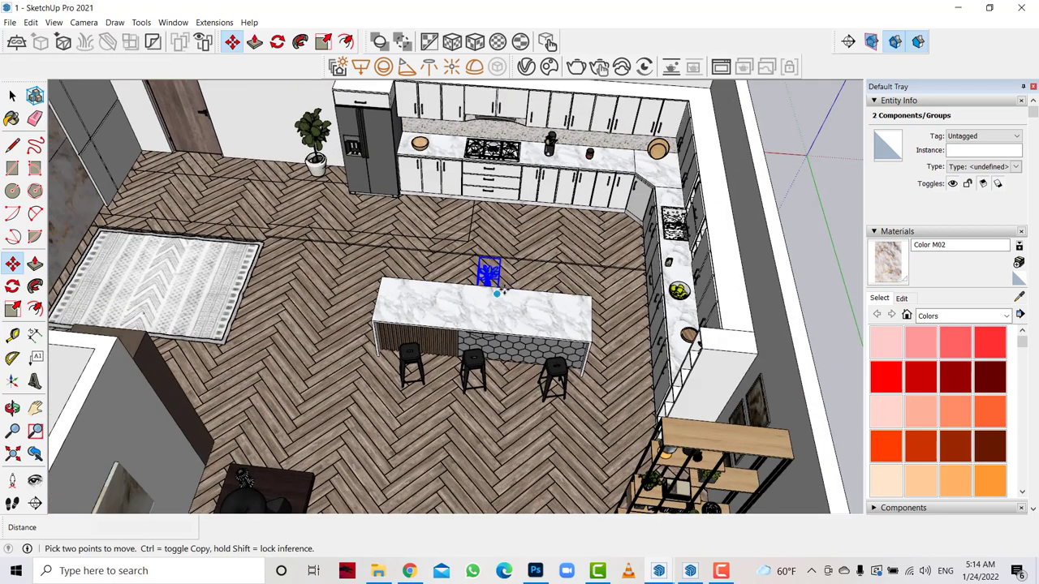
{"action": "scroll", "coordinate": [496, 294], "scroll_direction": "up", "scroll_amount": 1}
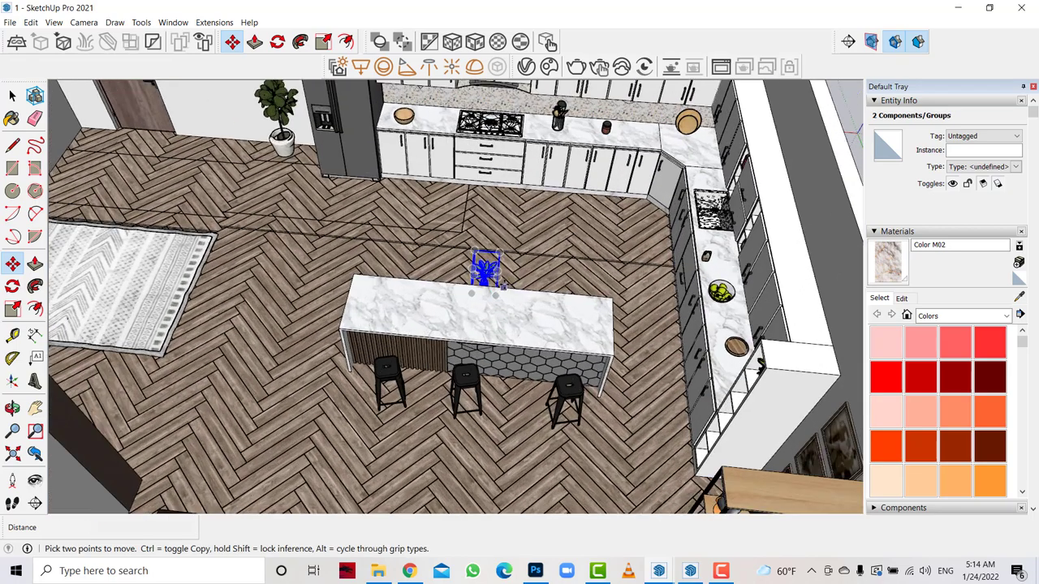
{"action": "left_click", "coordinate": [488, 294]}
{"action": "left_click", "coordinate": [490, 265]}
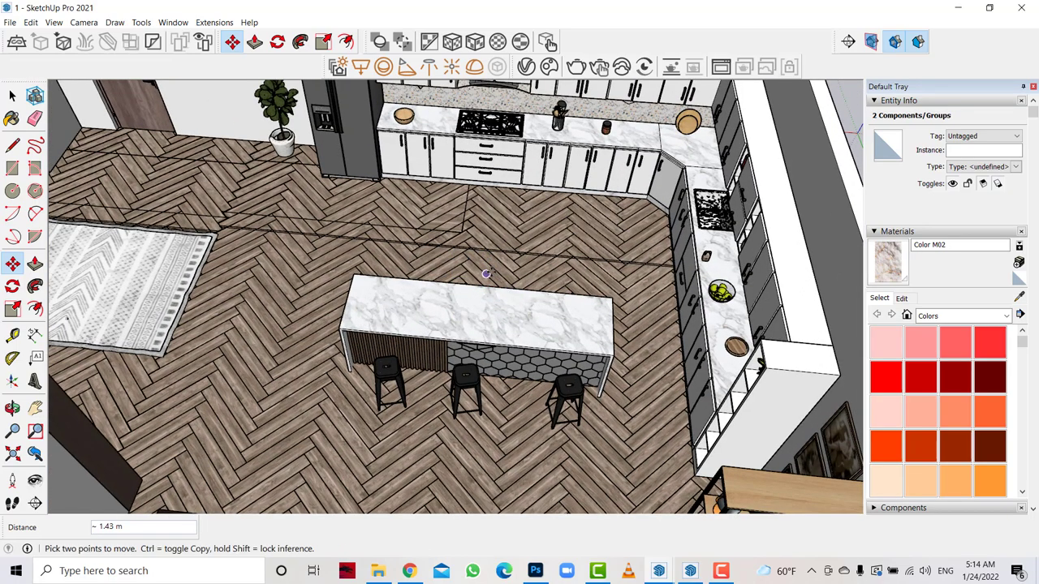
Lift the plant and mat together onto the marble island top.
{"action": "scroll", "coordinate": [494, 272], "scroll_direction": "up", "scroll_amount": 2}
{"action": "scroll", "coordinate": [502, 286], "scroll_direction": "up", "scroll_amount": 2}
{"action": "left_click", "coordinate": [504, 289]}
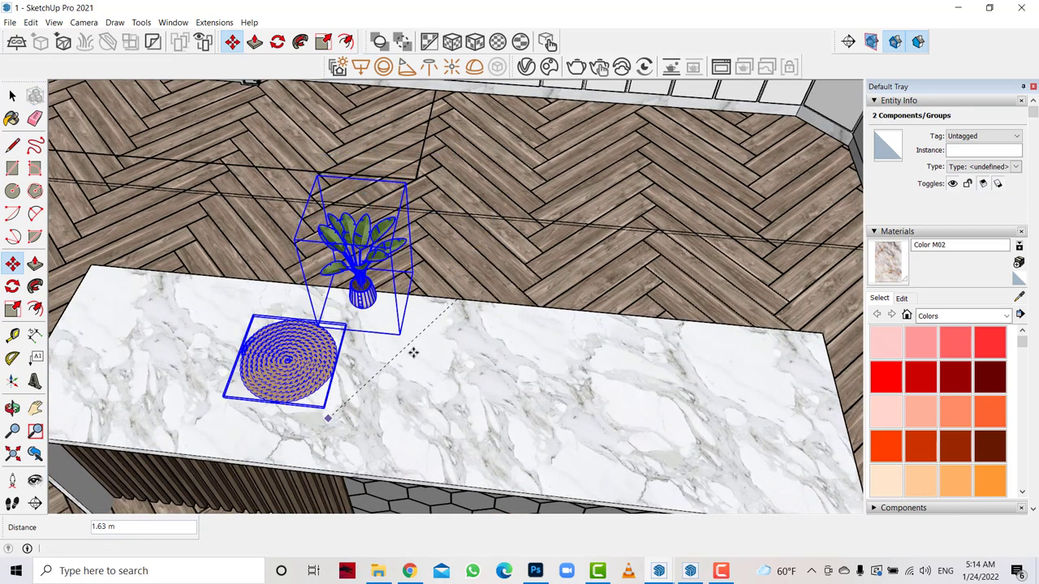
{"action": "left_click", "coordinate": [413, 352]}
Slide the round woven mat alone across the countertop.
{"action": "left_click", "coordinate": [412, 355]}
{"action": "left_click", "coordinate": [9, 96]}
{"action": "left_click", "coordinate": [244, 391]}
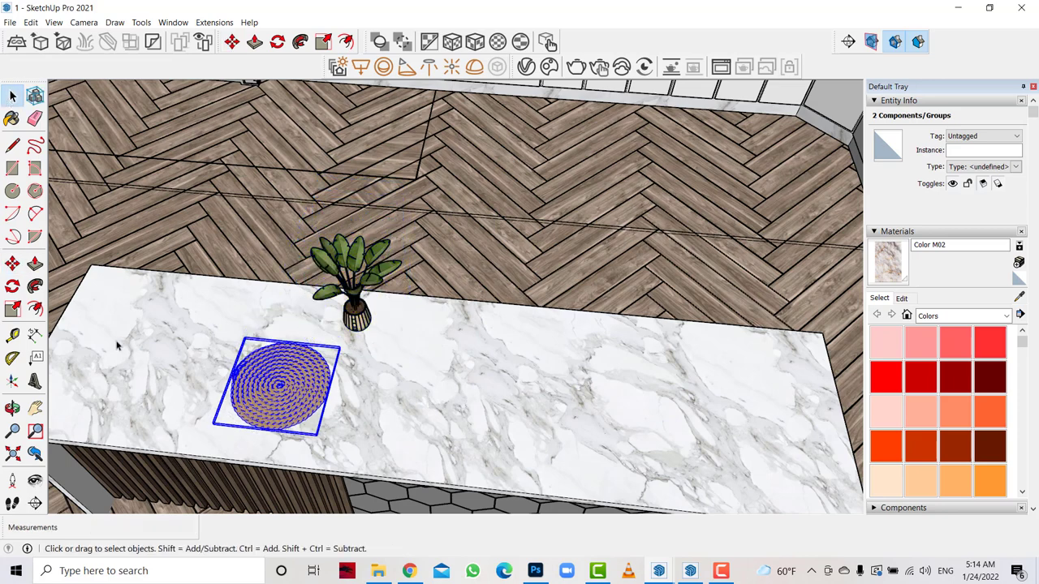
{"action": "key", "text": "m"}
{"action": "left_click", "coordinate": [371, 403]}
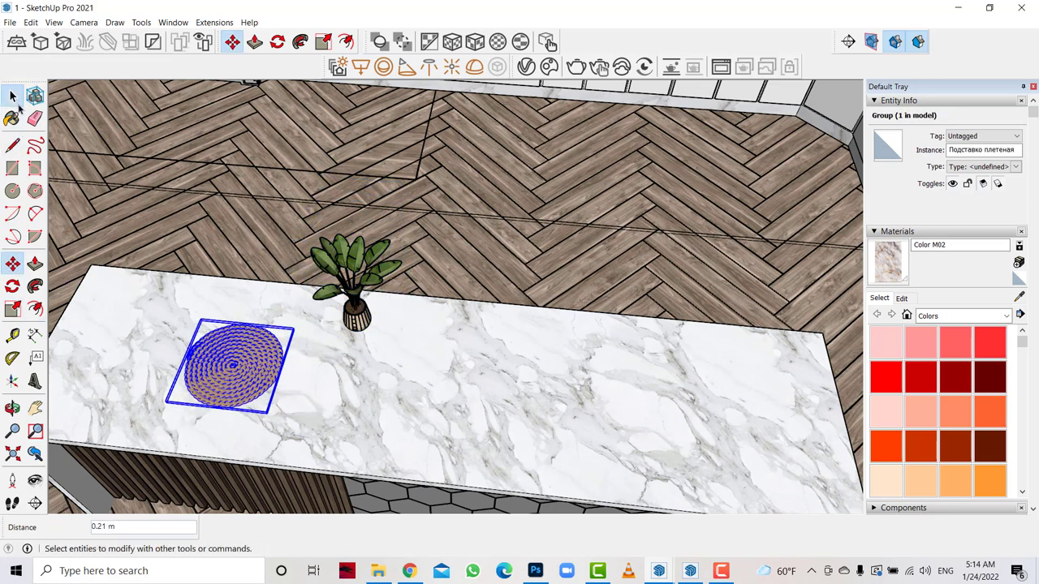
Set the potted plant down beside the mat, then orbit out to the whole apartment.
{"action": "left_click", "coordinate": [12, 96]}
{"action": "left_click", "coordinate": [355, 312]}
{"action": "key", "text": "m"}
{"action": "left_click", "coordinate": [355, 376]}
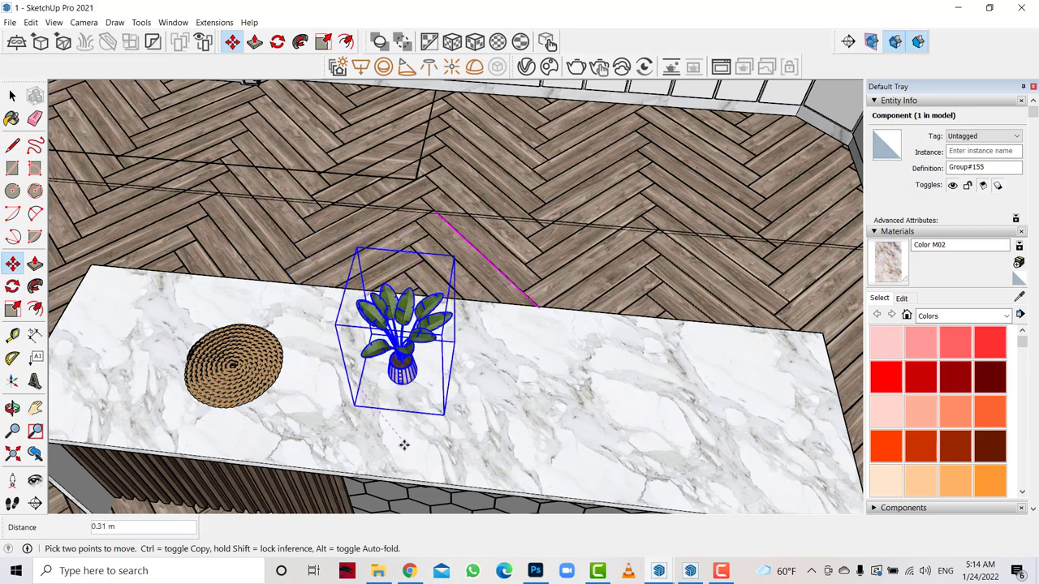
{"action": "left_click", "coordinate": [420, 460]}
{"action": "scroll", "coordinate": [420, 460], "scroll_direction": "down", "scroll_amount": 1}
{"action": "scroll", "coordinate": [419, 460], "scroll_direction": "down", "scroll_amount": 2}
{"action": "scroll", "coordinate": [420, 459], "scroll_direction": "down", "scroll_amount": 2}
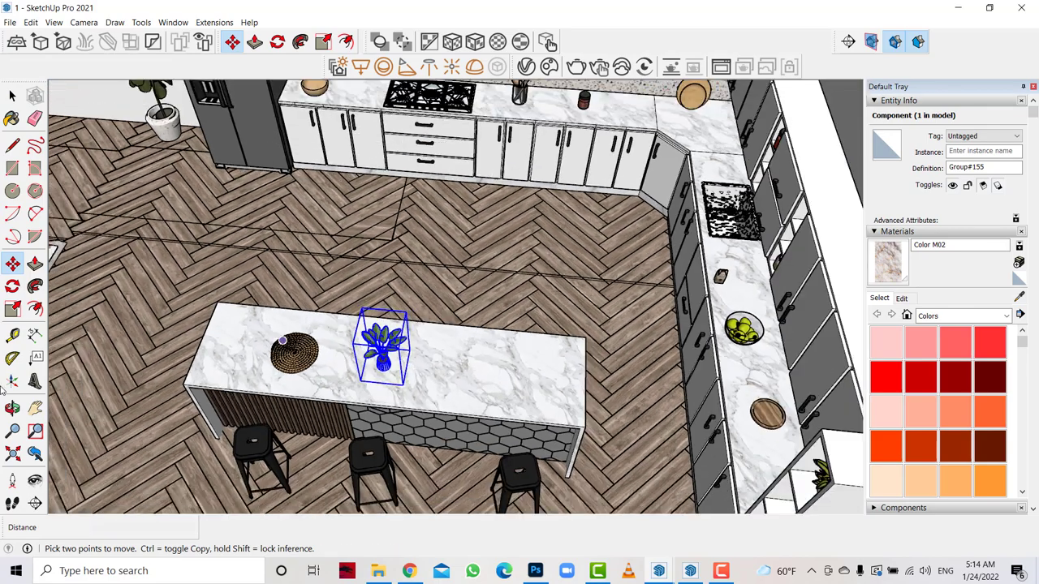
{"action": "left_click", "coordinate": [12, 408]}
{"action": "left_click_drag", "start_coordinate": [99, 325], "coordinate": [515, 232]}
{"action": "key", "text": "space"}
{"action": "left_click", "coordinate": [515, 232]}
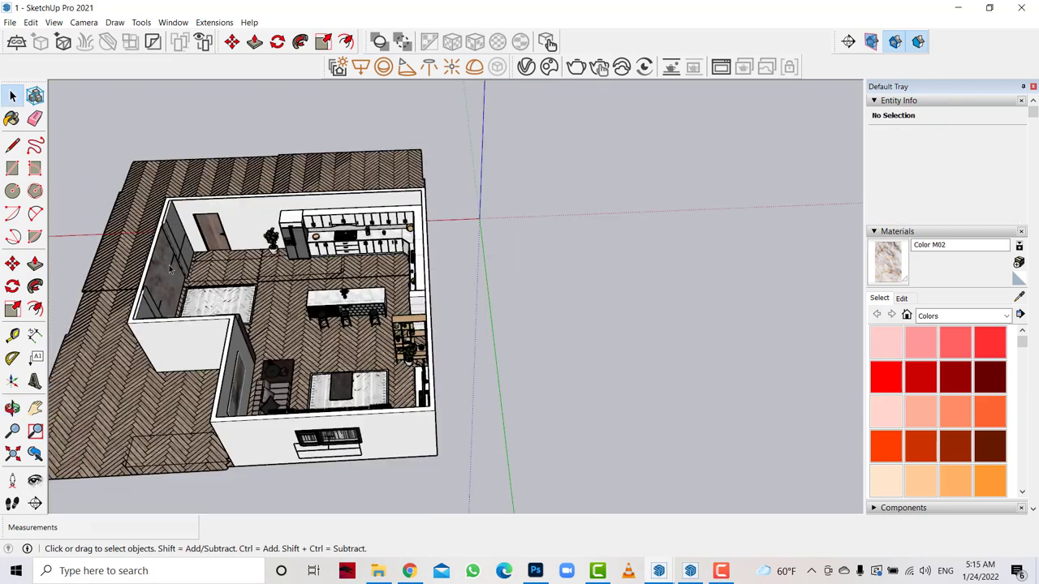
Draw a line across the wall tops to close an L-shaped ceiling face.
{"action": "left_click", "coordinate": [166, 272]}
{"action": "triple_click", "coordinate": [166, 273]}
{"action": "right_click", "coordinate": [165, 272]}
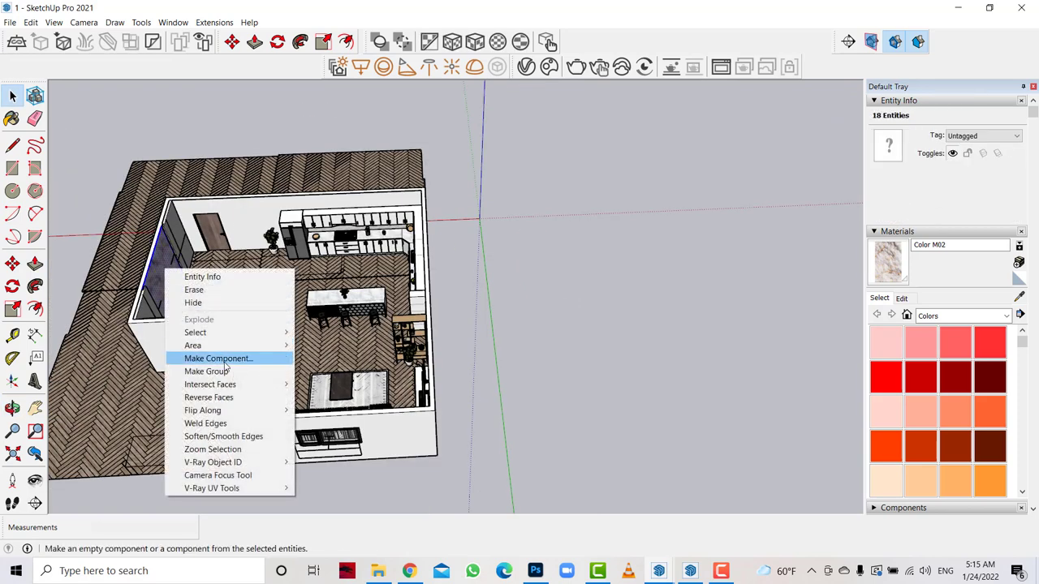
{"action": "left_click", "coordinate": [516, 295]}
{"action": "left_click", "coordinate": [528, 298]}
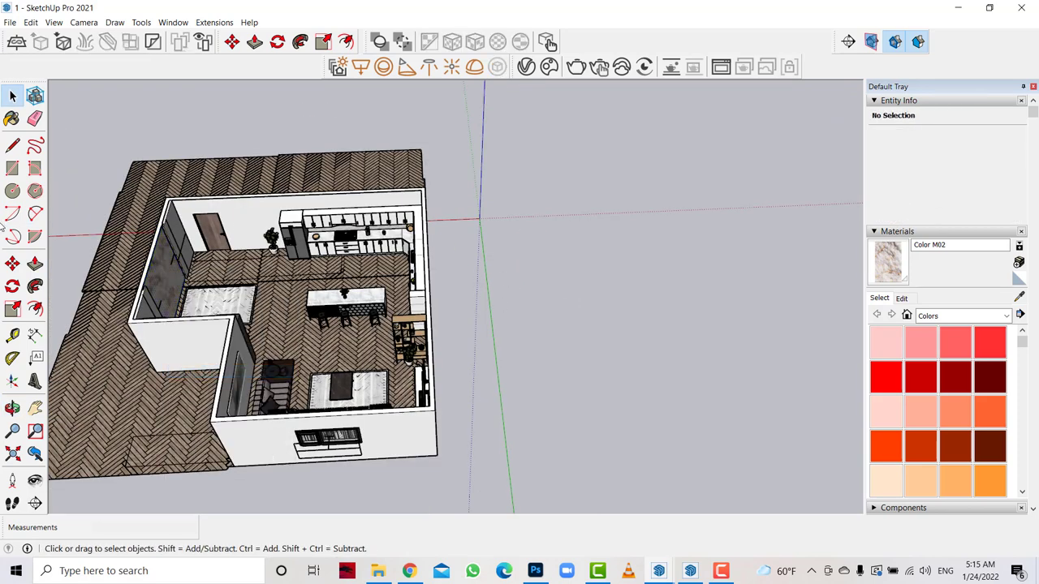
{"action": "left_click", "coordinate": [14, 153]}
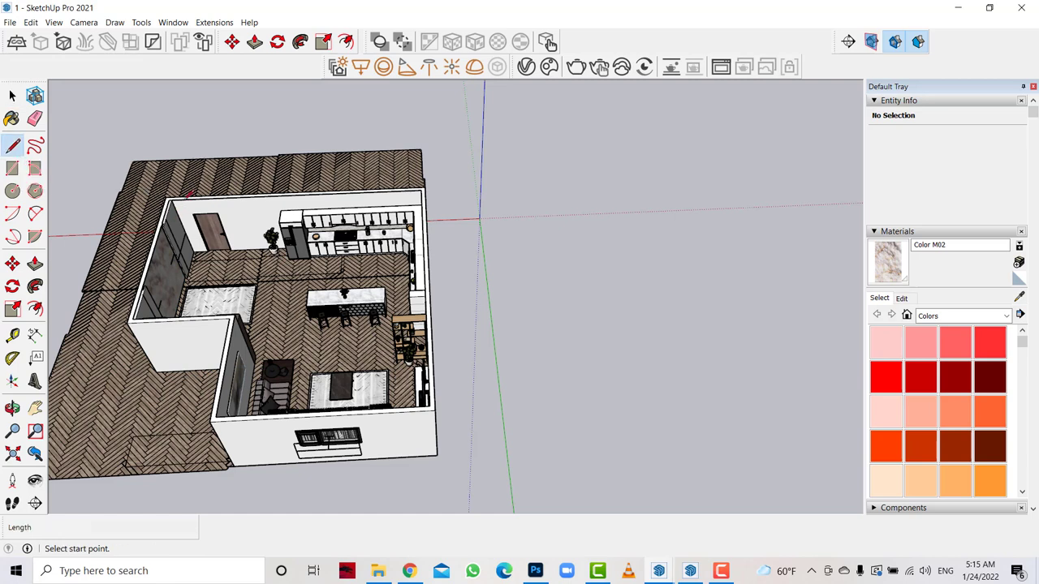
{"action": "left_click", "coordinate": [168, 200]}
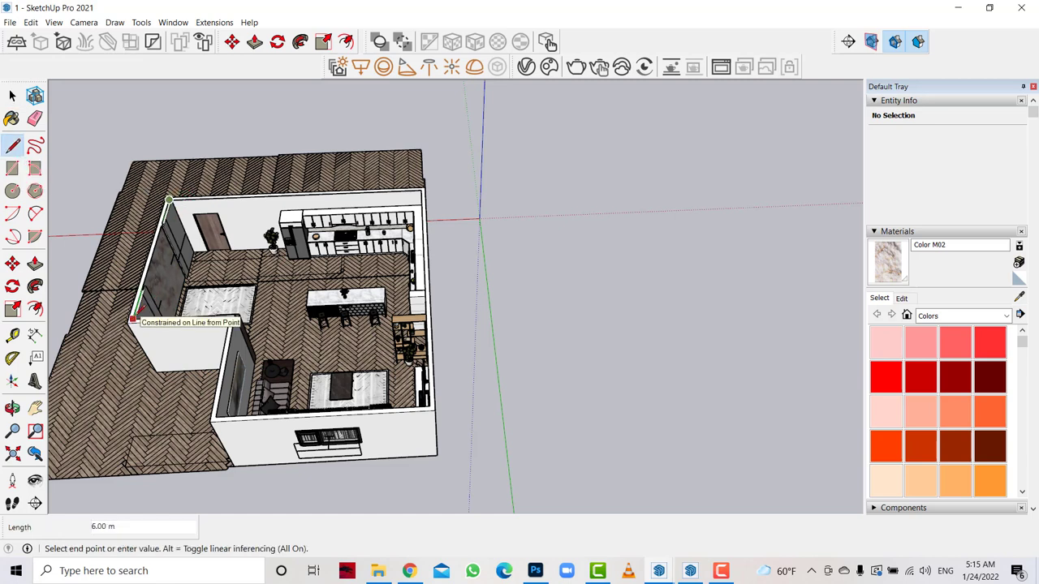
{"action": "left_click", "coordinate": [133, 319]}
Cut the ceiling face, paste it to the right of the model, and pan it into view.
{"action": "key", "text": "space"}
{"action": "left_click", "coordinate": [284, 299]}
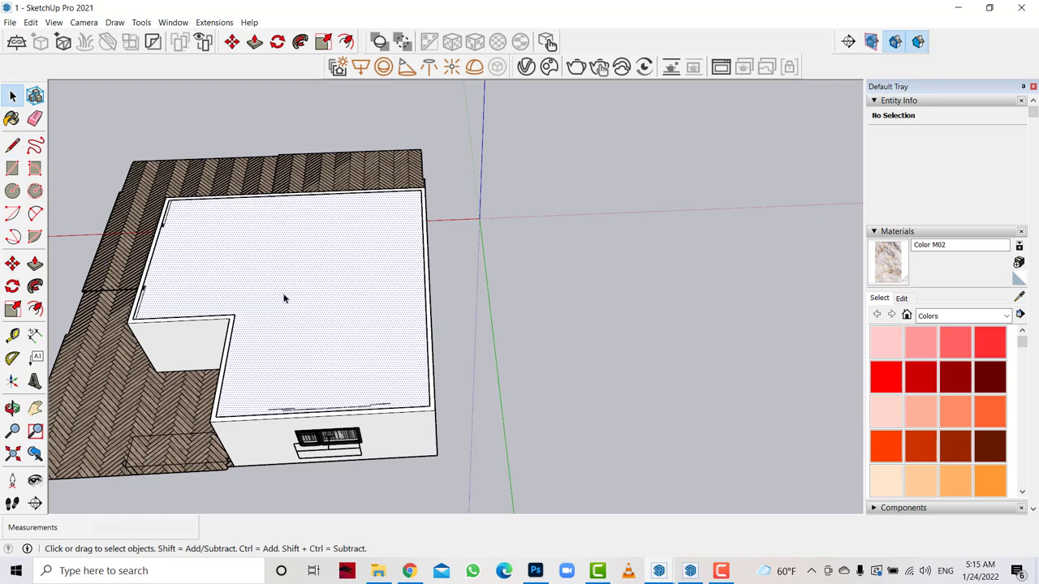
{"action": "key", "text": "Delete"}
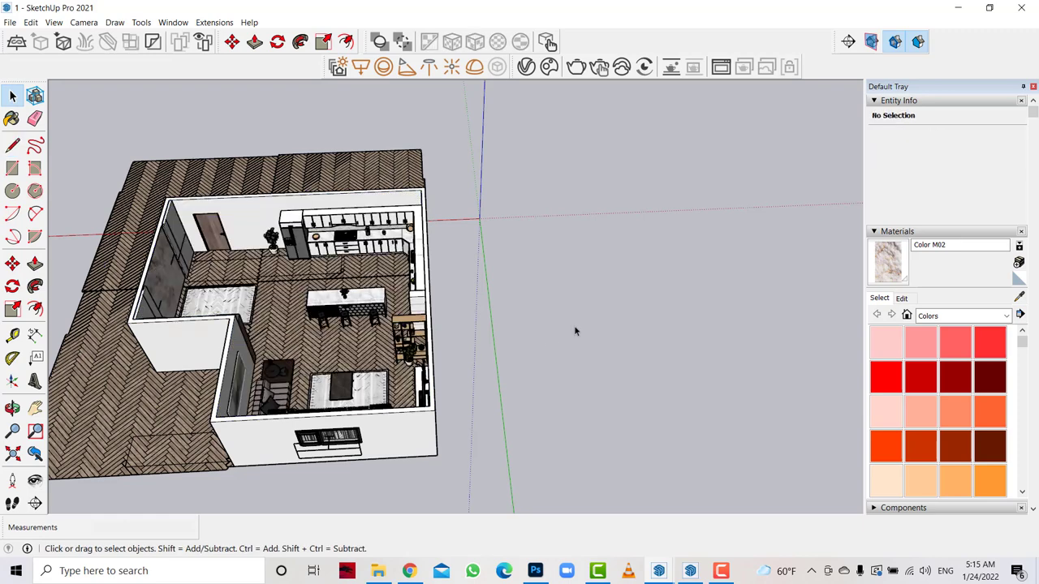
{"action": "left_click", "coordinate": [718, 228]}
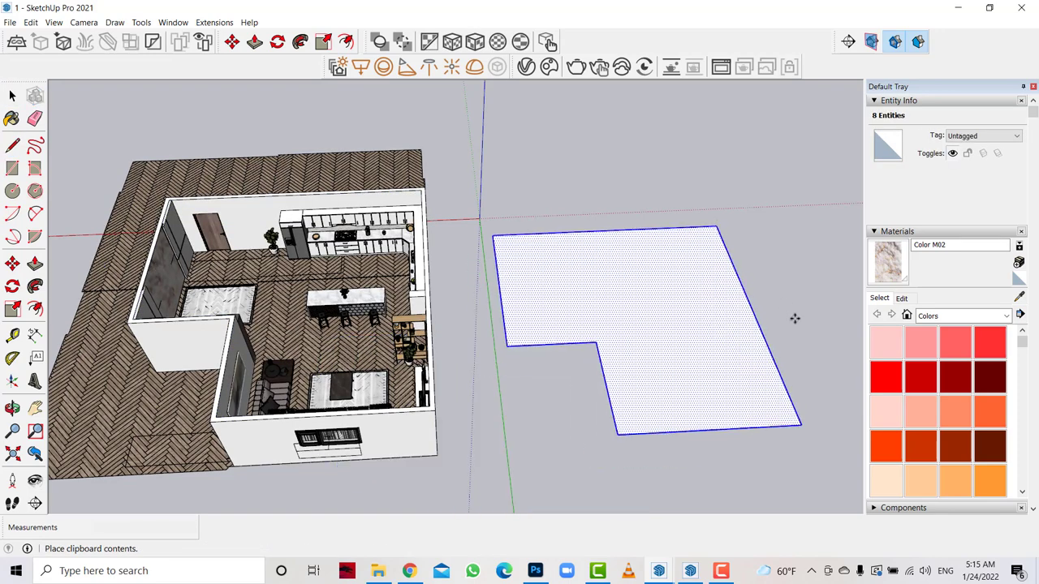
{"action": "key", "text": "h"}
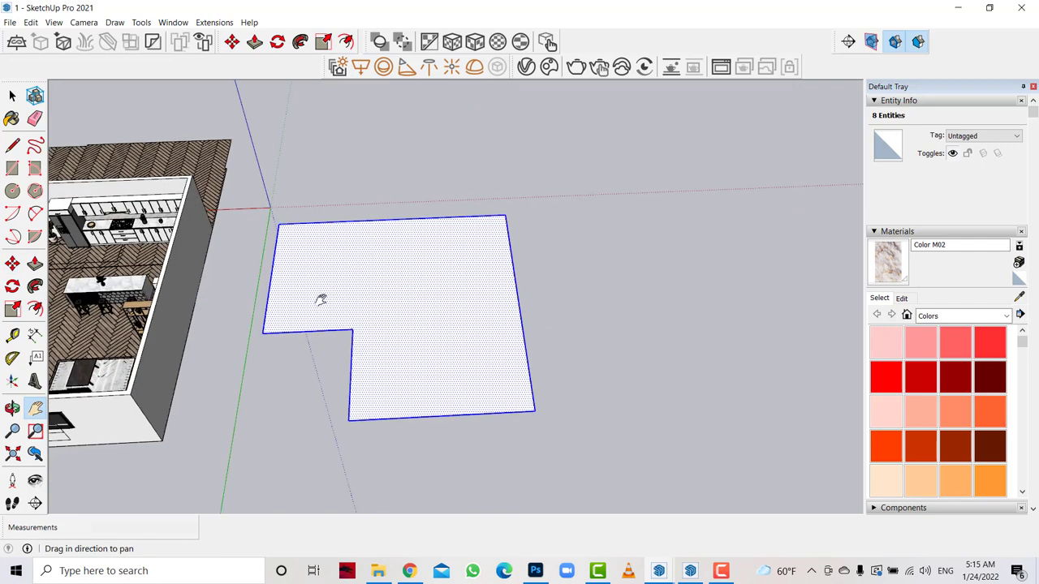
{"action": "left_click_drag", "start_coordinate": [436, 367], "coordinate": [60, 343]}
Offset the L-shape's outline inward from the notch corner to form a border ring.
{"action": "left_click", "coordinate": [35, 309]}
{"action": "left_click", "coordinate": [348, 338]}
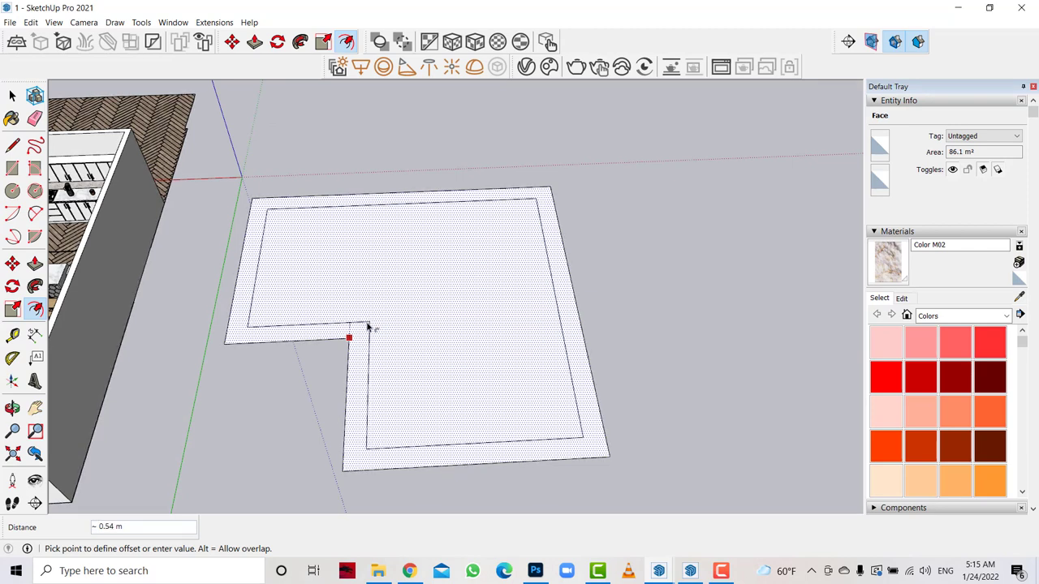
{"action": "type", "text": ".6"}
{"action": "key", "text": "Return"}
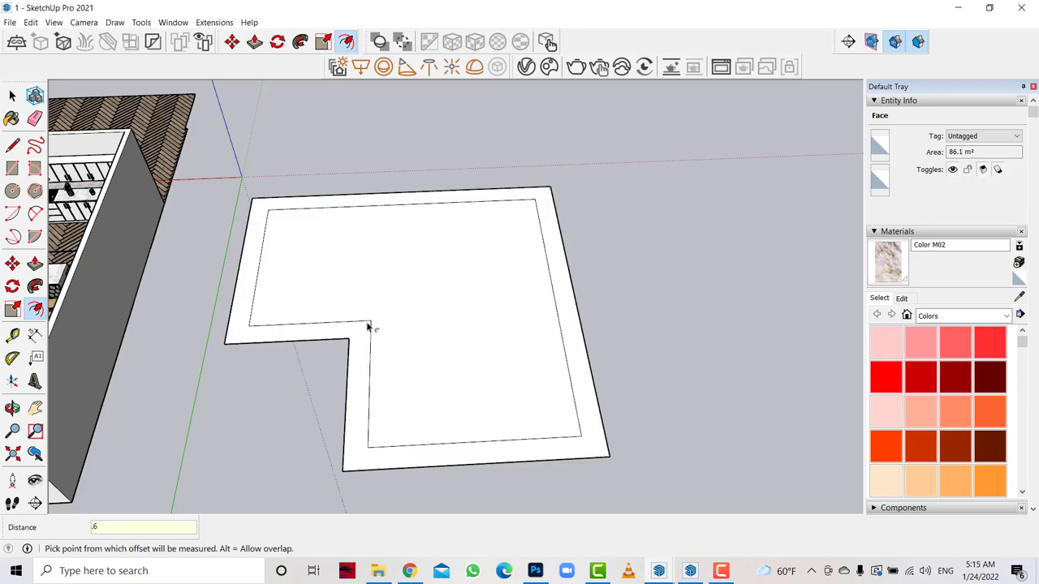
Raise the outer border ring with Push/Pull to thicken the slab's edge.
{"action": "key", "text": "m"}
{"action": "key", "text": "p"}
{"action": "left_click", "coordinate": [254, 333]}
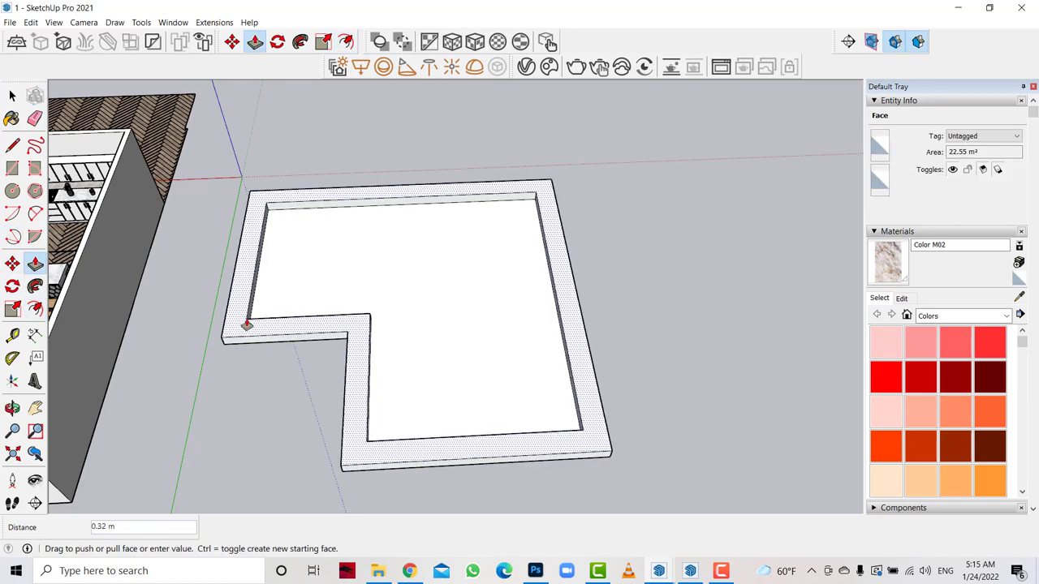
{"action": "key", "text": "Return"}
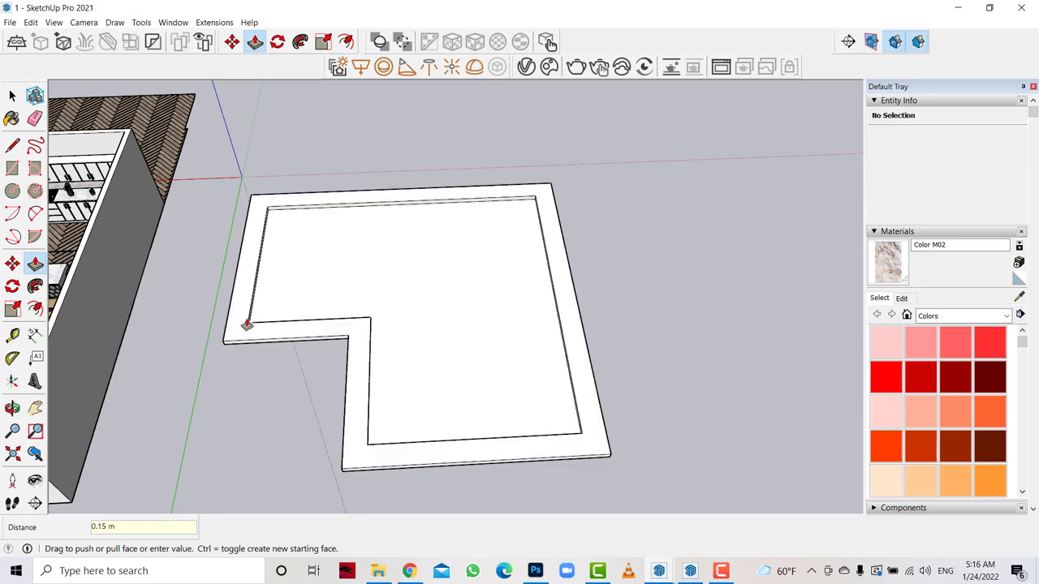
{"action": "left_click", "coordinate": [296, 320]}
{"action": "key", "text": "Escape"}
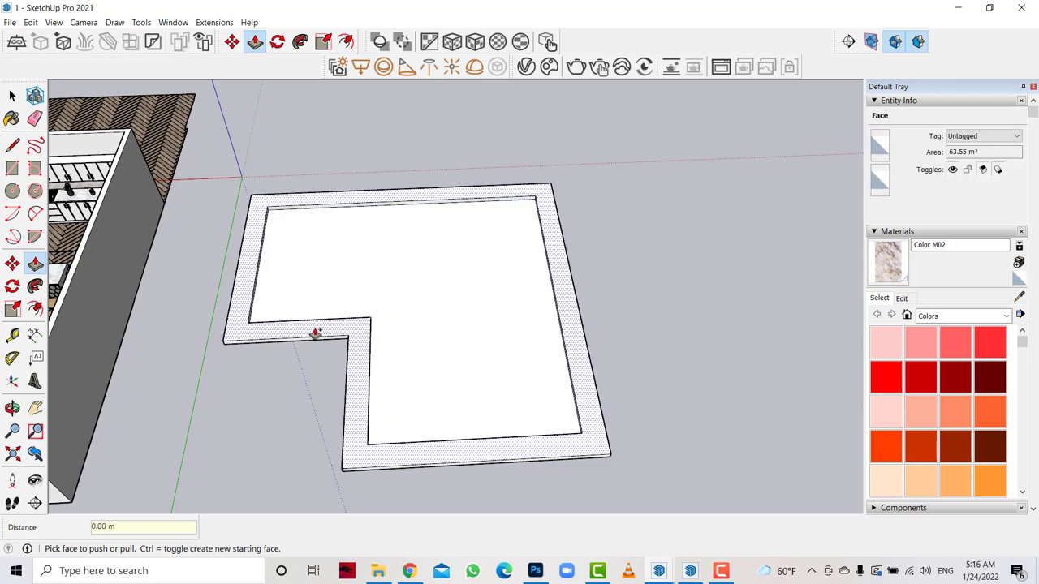
{"action": "left_click", "coordinate": [313, 331]}
{"action": "key", "text": "Escape"}
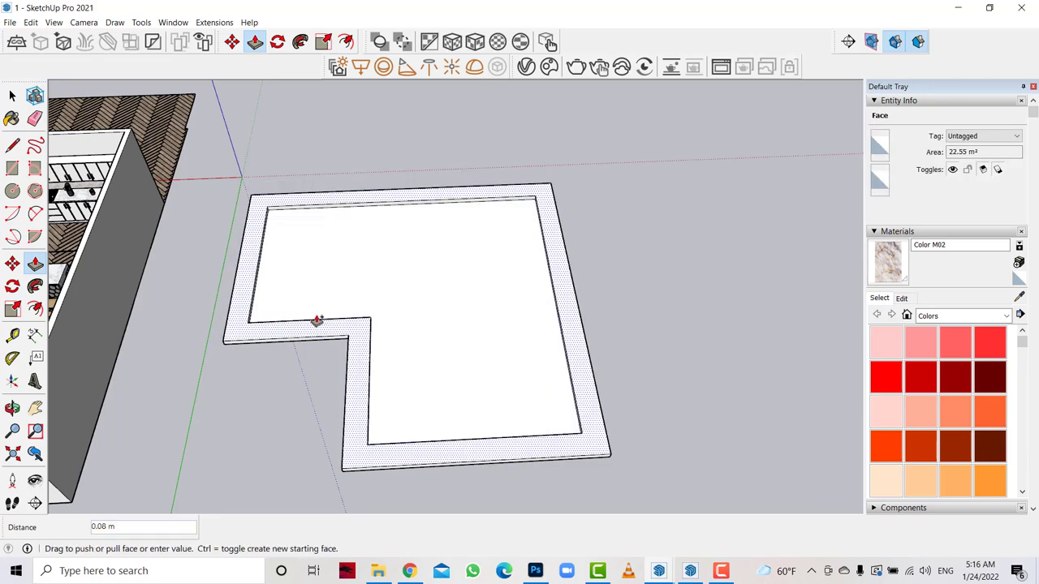
{"action": "left_click", "coordinate": [317, 321]}
{"action": "type", "text": "15"}
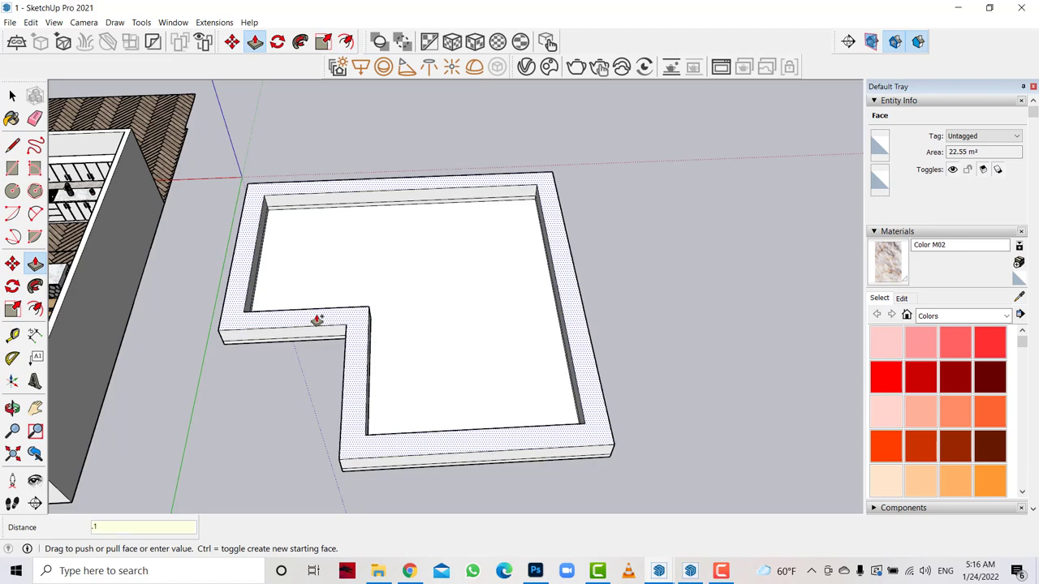
{"action": "left_click", "coordinate": [317, 322]}
Push the inner wall strips and the side wall face to shape the ledge walls.
{"action": "scroll", "coordinate": [514, 204], "scroll_direction": "up", "scroll_amount": 3}
{"action": "scroll", "coordinate": [515, 204], "scroll_direction": "up", "scroll_amount": 2}
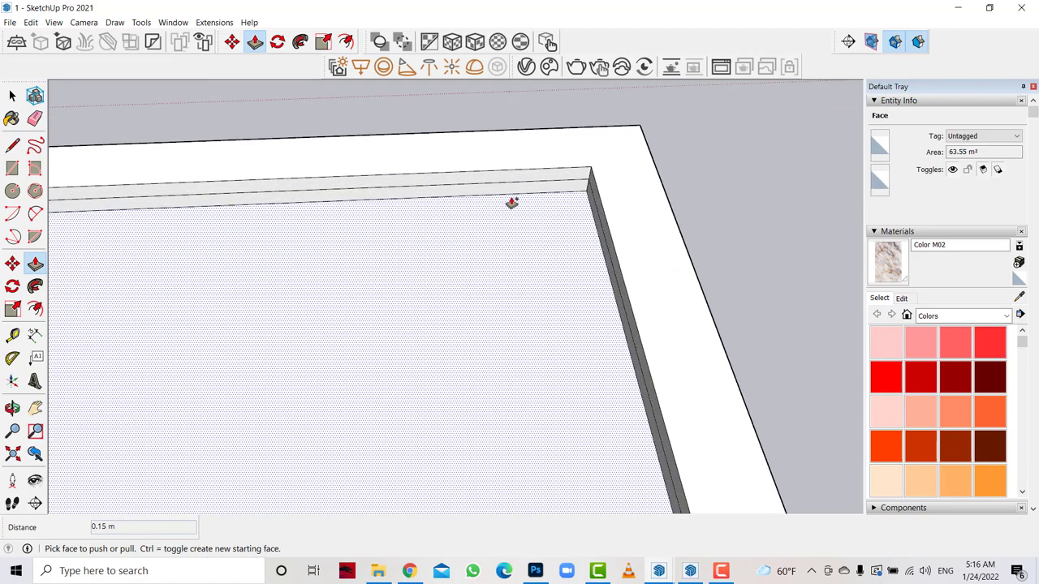
{"action": "scroll", "coordinate": [553, 193], "scroll_direction": "up", "scroll_amount": 2}
{"action": "left_click", "coordinate": [560, 181]}
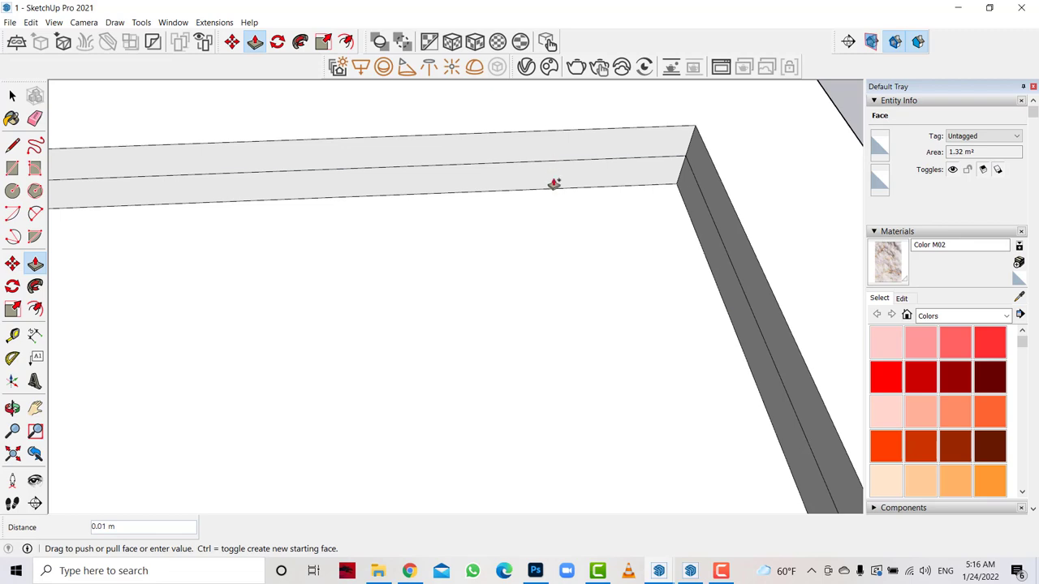
{"action": "left_click", "coordinate": [553, 184]}
{"action": "left_click", "coordinate": [604, 172]}
{"action": "left_click", "coordinate": [617, 171]}
{"action": "left_click", "coordinate": [622, 172]}
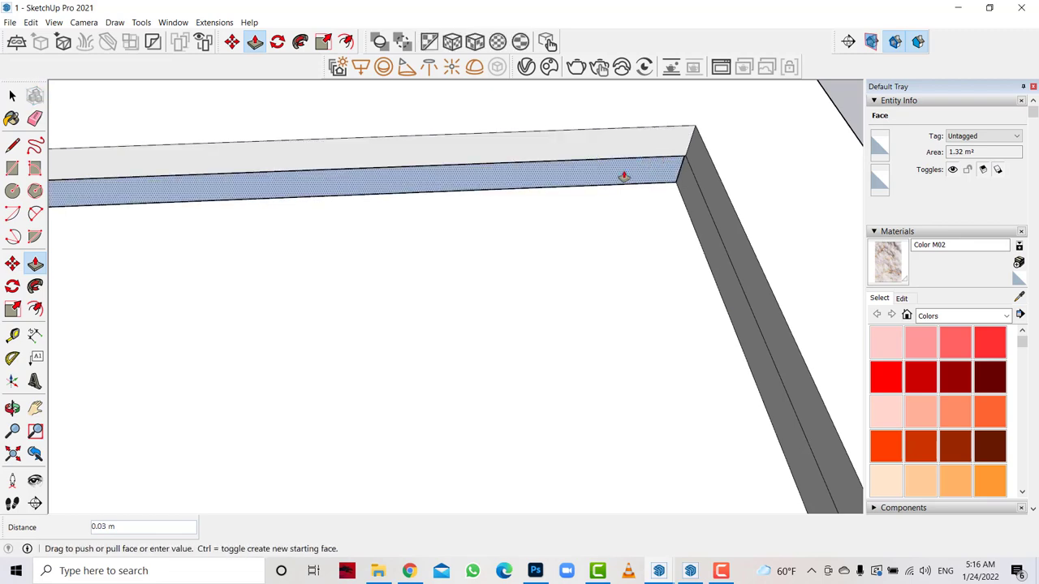
{"action": "left_click", "coordinate": [595, 155]}
{"action": "left_click", "coordinate": [714, 244]}
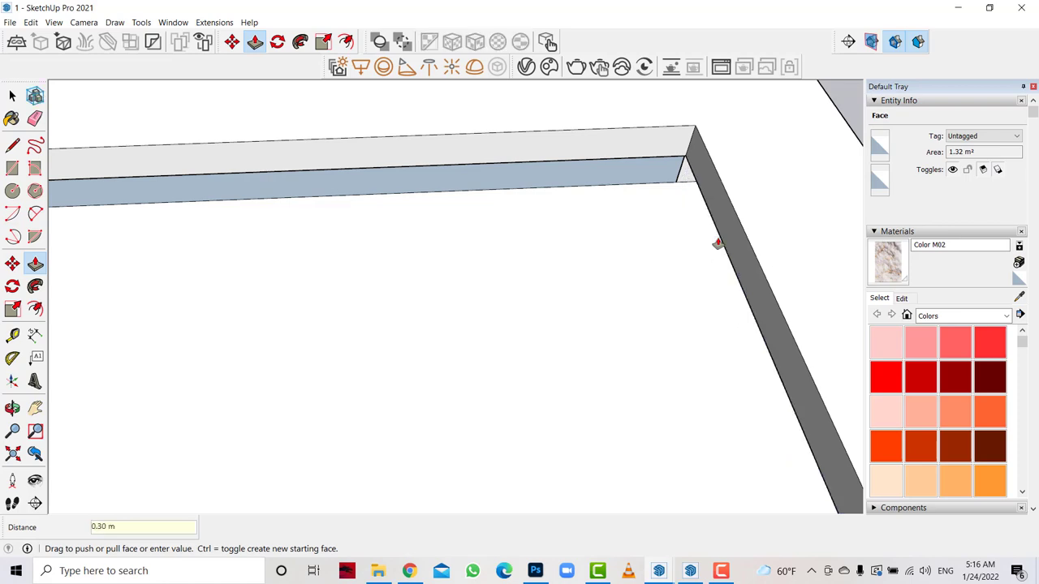
{"action": "left_click", "coordinate": [717, 242]}
Push the inner strip face down 0.22 m into a recessed ledge.
{"action": "scroll", "coordinate": [650, 183], "scroll_direction": "down", "scroll_amount": 3}
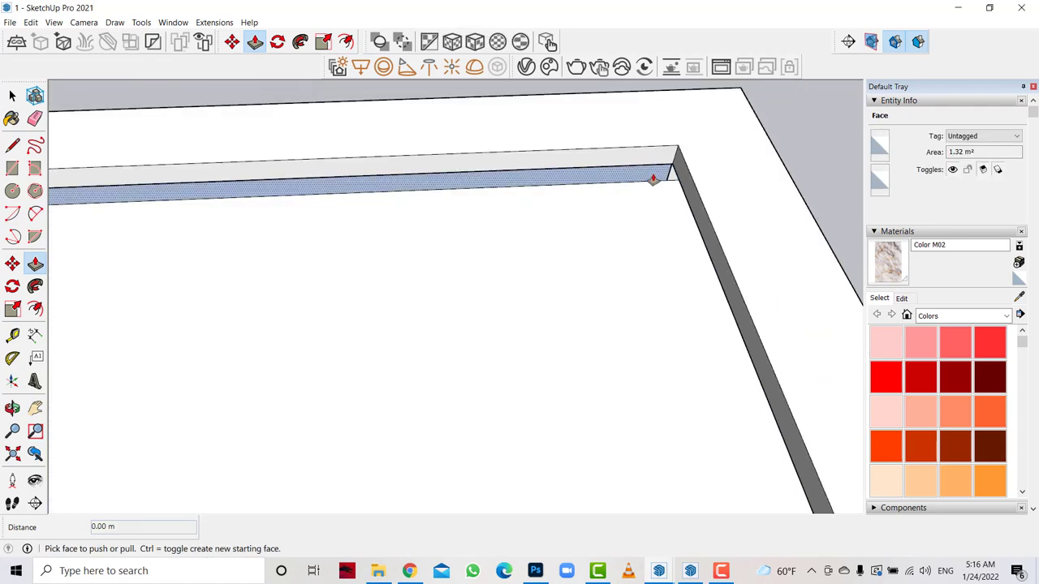
{"action": "scroll", "coordinate": [816, 154], "scroll_direction": "down", "scroll_amount": 3}
{"action": "middle_click_drag", "start_coordinate": [817, 153], "coordinate": [251, 308]}
{"action": "left_click", "coordinate": [12, 408]}
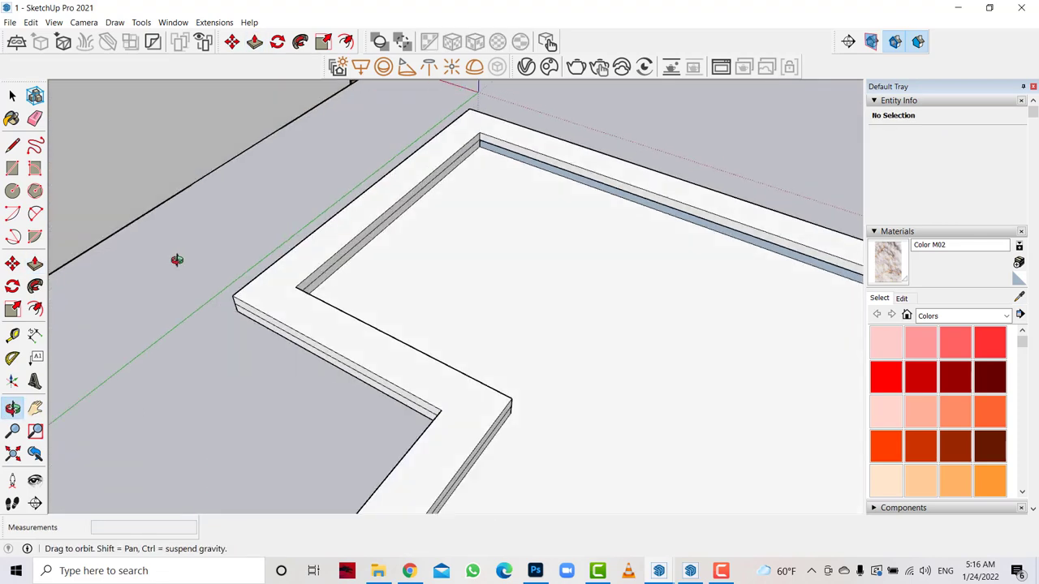
{"action": "left_click_drag", "start_coordinate": [174, 255], "coordinate": [361, 225]}
{"action": "left_click", "coordinate": [35, 264]}
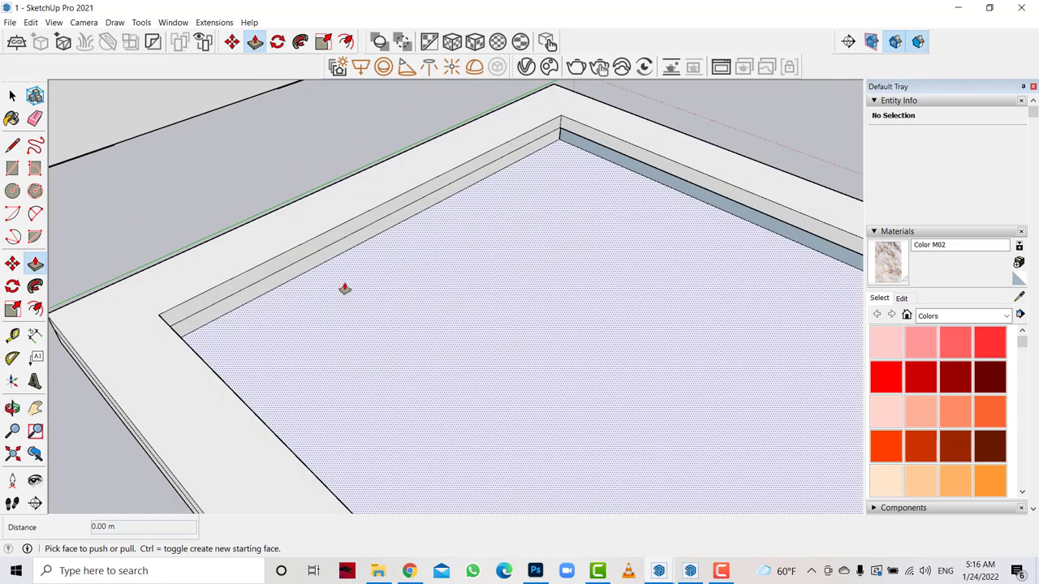
{"action": "scroll", "coordinate": [401, 219], "scroll_direction": "up", "scroll_amount": 3}
{"action": "left_click", "coordinate": [400, 219]}
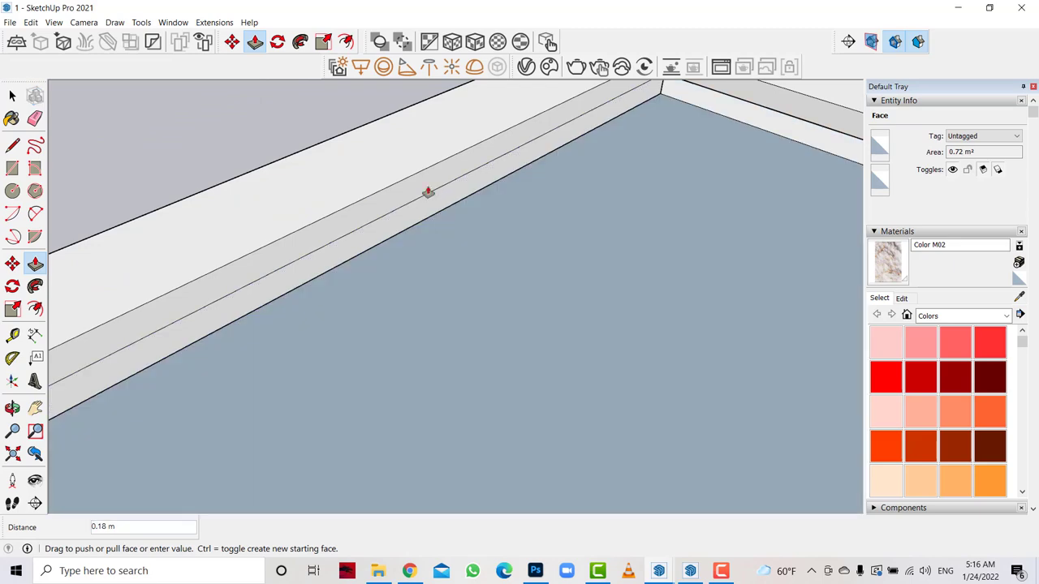
{"action": "key", "text": "Escape"}
{"action": "left_click", "coordinate": [511, 244]}
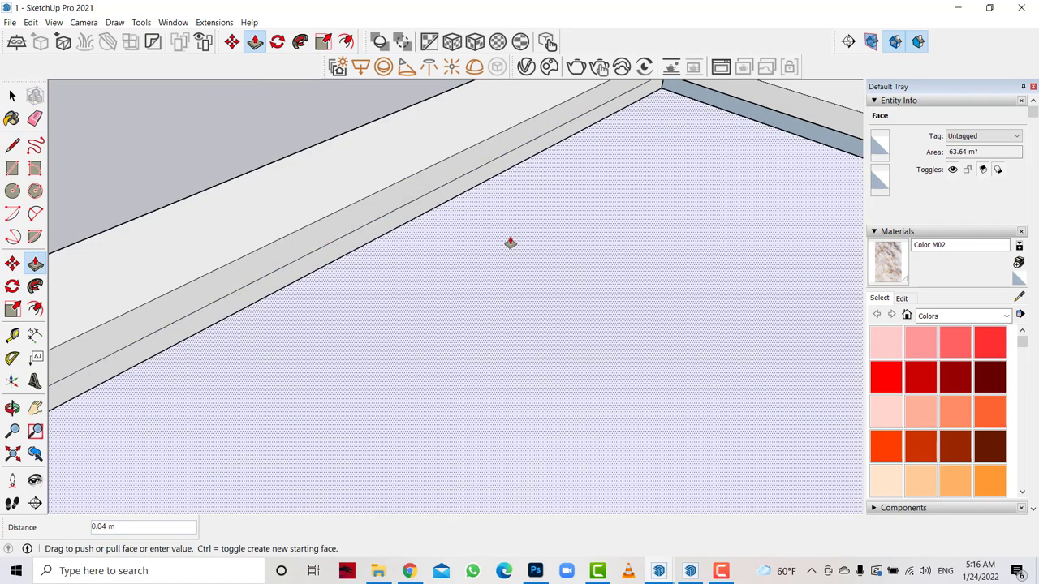
{"action": "key", "text": "Escape"}
{"action": "left_click_drag", "start_coordinate": [459, 200], "coordinate": [440, 189]}
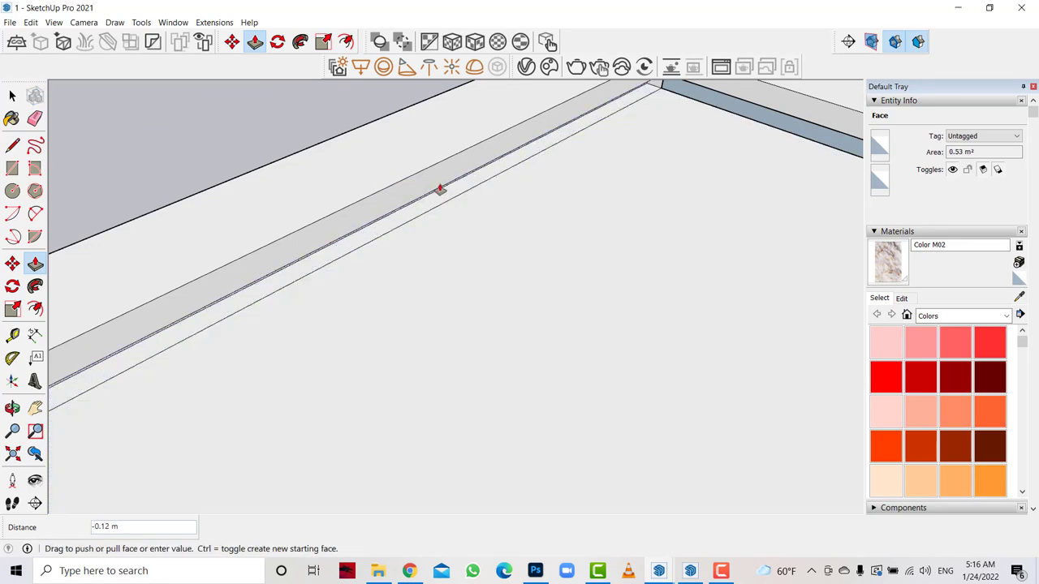
{"action": "left_click", "coordinate": [430, 187]}
Push a small strip face down and the slab's side face outward.
{"action": "middle_click_drag", "start_coordinate": [425, 183], "coordinate": [375, 383]}
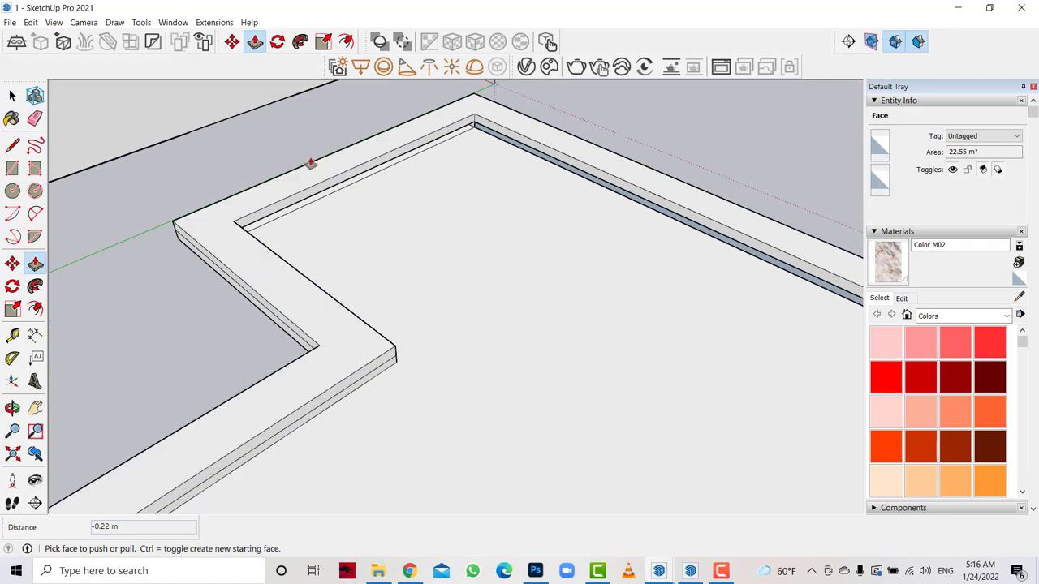
{"action": "left_click_drag", "start_coordinate": [375, 382], "coordinate": [358, 360]}
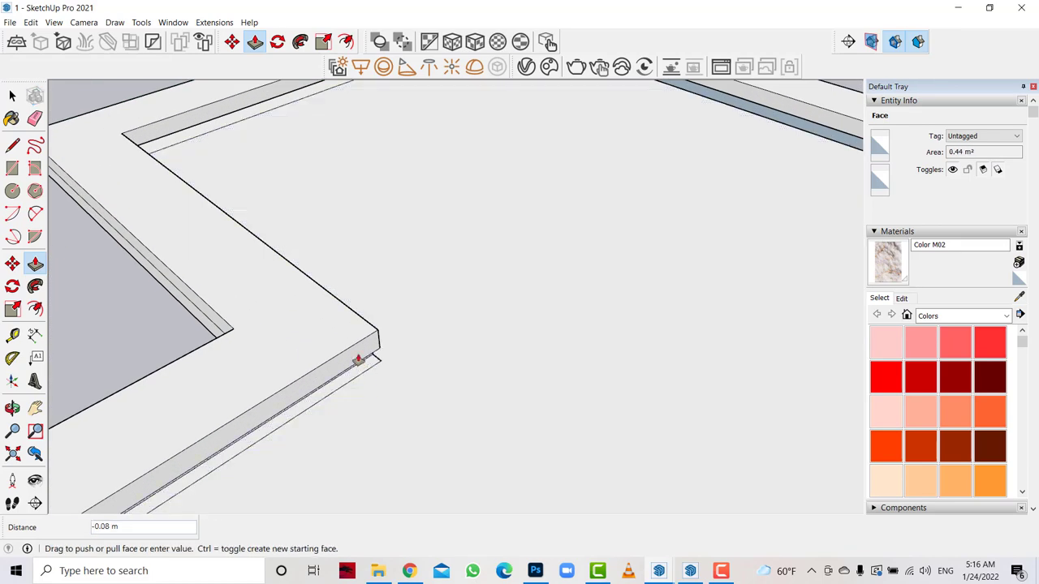
{"action": "scroll", "coordinate": [337, 346], "scroll_direction": "down", "scroll_amount": 2}
{"action": "middle_click_drag", "start_coordinate": [239, 353], "coordinate": [127, 320]}
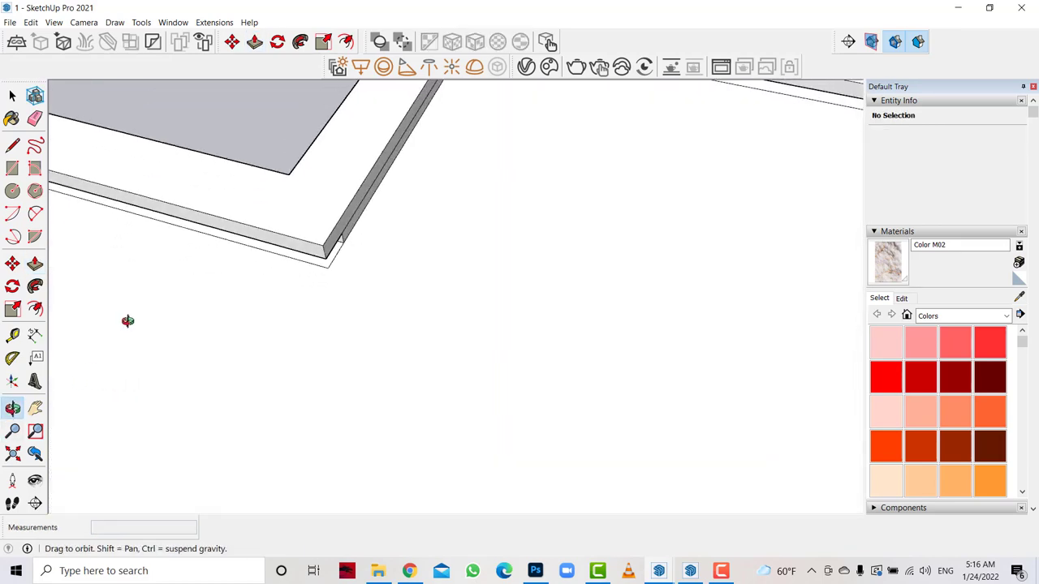
{"action": "left_click", "coordinate": [35, 264]}
{"action": "middle_click_drag", "start_coordinate": [189, 255], "coordinate": [371, 232]}
{"action": "left_click", "coordinate": [367, 234]}
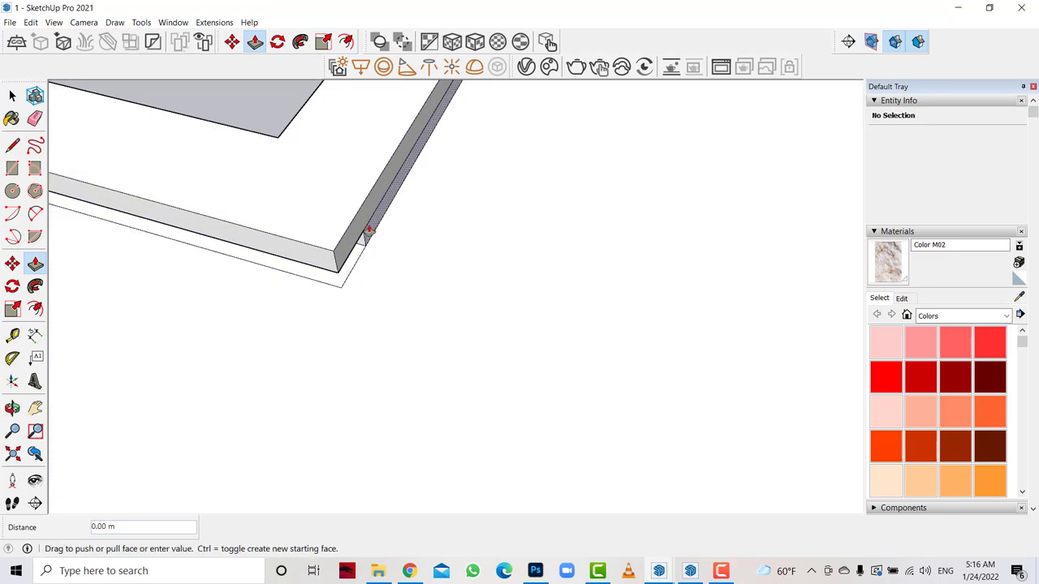
{"action": "left_click", "coordinate": [331, 210]}
{"action": "scroll", "coordinate": [612, 250], "scroll_direction": "down", "scroll_amount": 2}
{"action": "scroll", "coordinate": [192, 288], "scroll_direction": "up", "scroll_amount": 4}
{"action": "scroll", "coordinate": [267, 307], "scroll_direction": "up", "scroll_amount": 3}
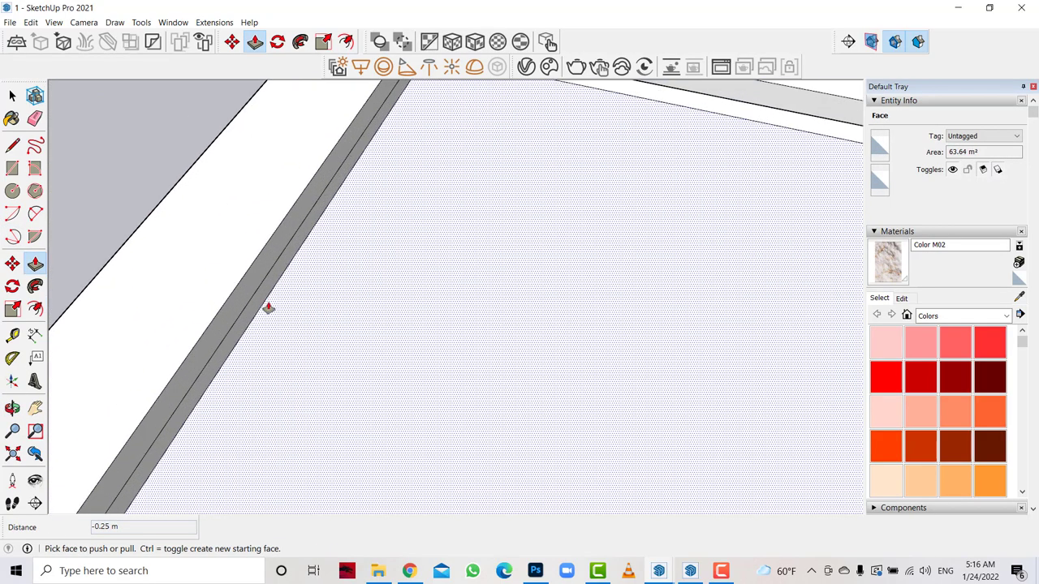
Pull the slab's edge strip 0.03 m, then again to 0.29 m.
{"action": "left_click", "coordinate": [241, 303]}
{"action": "scroll", "coordinate": [241, 303], "scroll_direction": "down", "scroll_amount": 1}
{"action": "scroll", "coordinate": [216, 251], "scroll_direction": "down", "scroll_amount": 3}
{"action": "scroll", "coordinate": [230, 216], "scroll_direction": "down", "scroll_amount": 3}
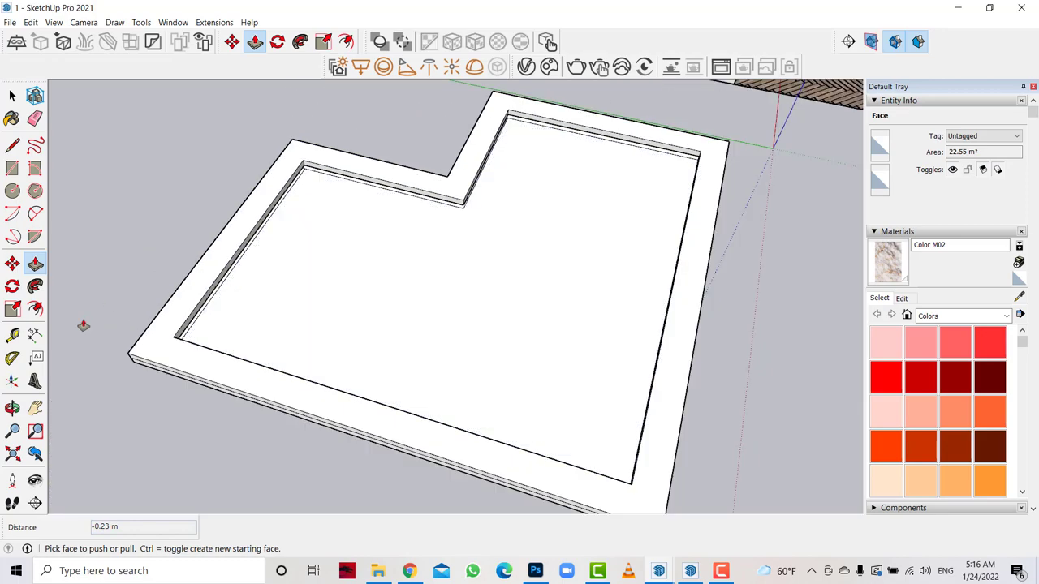
{"action": "left_click", "coordinate": [12, 407]}
{"action": "left_click_drag", "start_coordinate": [53, 357], "coordinate": [65, 322]}
{"action": "scroll", "coordinate": [309, 267], "scroll_direction": "up", "scroll_amount": 2}
{"action": "scroll", "coordinate": [102, 195], "scroll_direction": "up", "scroll_amount": 4}
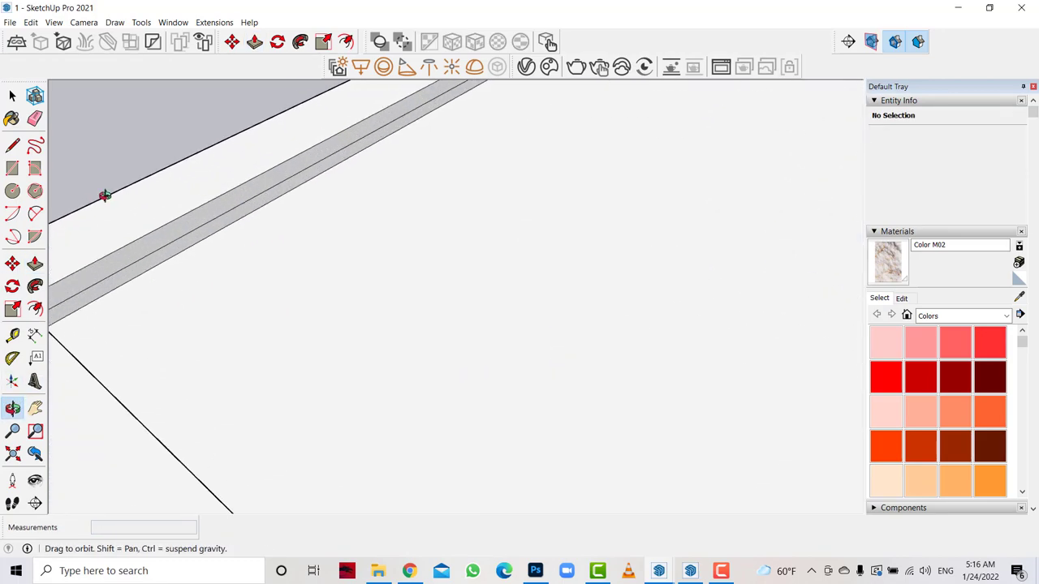
{"action": "left_click", "coordinate": [35, 263]}
{"action": "left_click", "coordinate": [127, 280]}
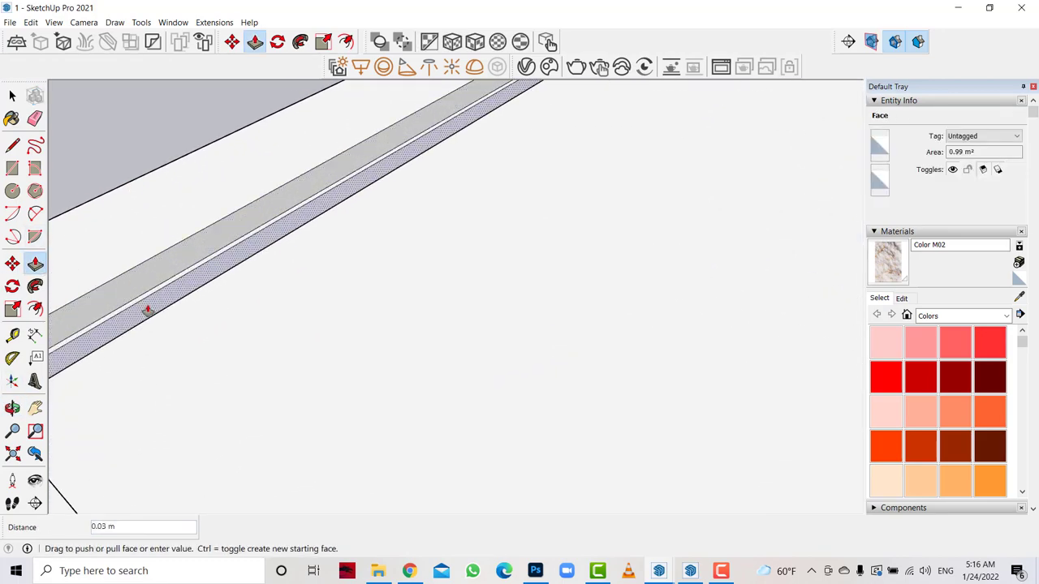
{"action": "left_click", "coordinate": [154, 301]}
{"action": "left_click", "coordinate": [135, 278]}
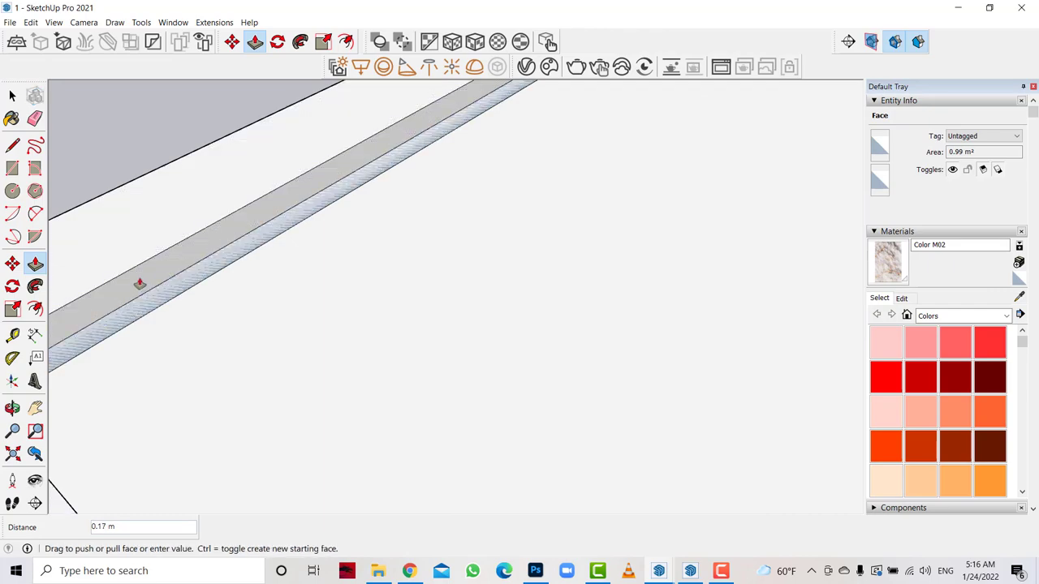
{"action": "left_click", "coordinate": [114, 243]}
Orbit and zoom to view the whole L-shaped slab square-on.
{"action": "scroll", "coordinate": [230, 306], "scroll_direction": "down", "scroll_amount": 3}
{"action": "key", "text": "o"}
{"action": "scroll", "coordinate": [292, 301], "scroll_direction": "down", "scroll_amount": 2}
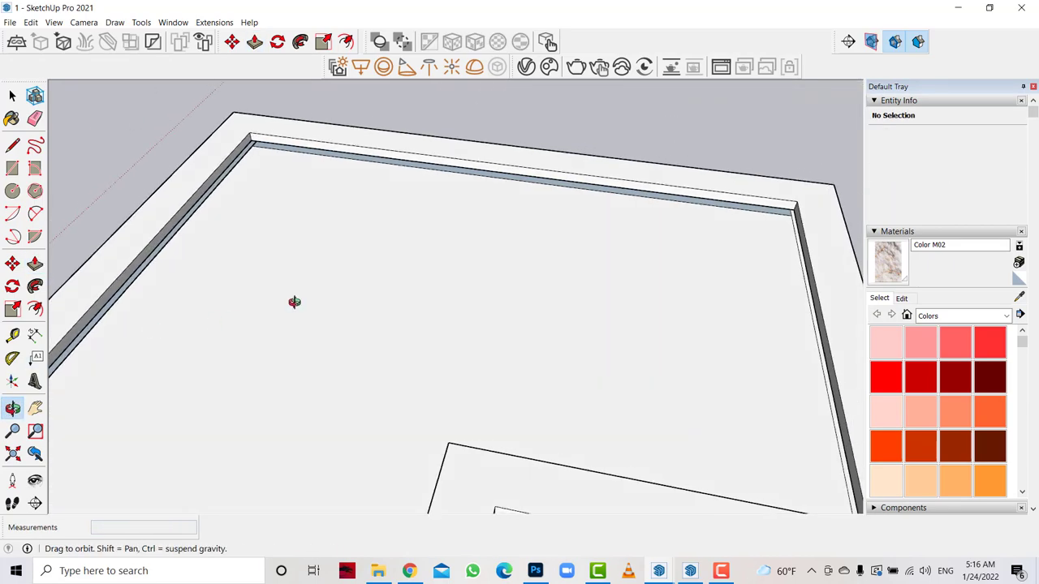
{"action": "scroll", "coordinate": [478, 270], "scroll_direction": "down", "scroll_amount": 3}
{"action": "left_click_drag", "start_coordinate": [477, 270], "coordinate": [678, 158]}
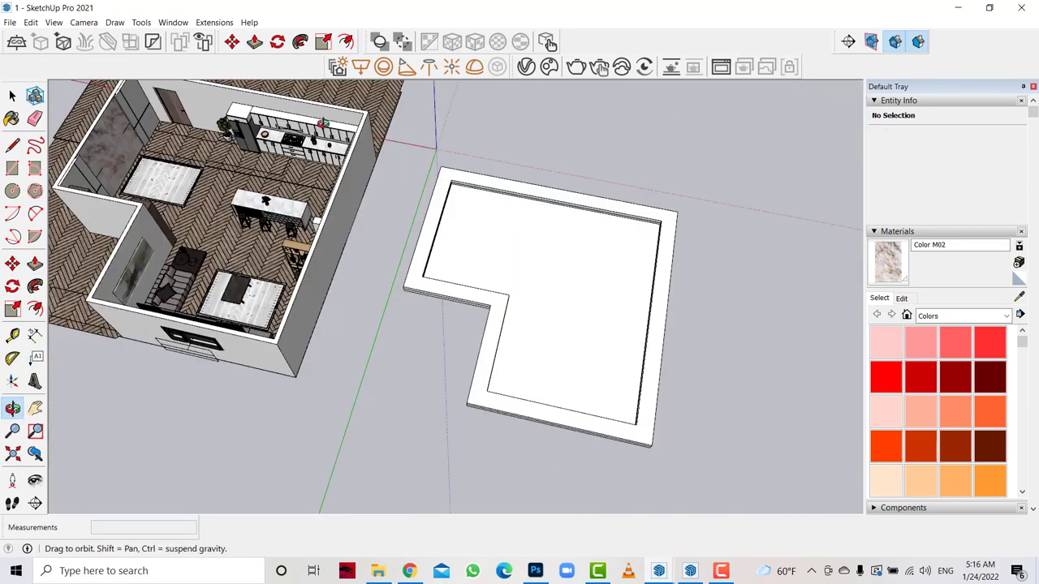
{"action": "mouse_move", "coordinate": [323, 124]}
{"action": "left_mouse_down"}
{"action": "mouse_move", "coordinate": [577, 238]}
{"action": "mouse_move", "coordinate": [575, 181]}
{"action": "left_mouse_up"}
{"action": "scroll", "coordinate": [557, 182], "scroll_direction": "up", "scroll_amount": 3}
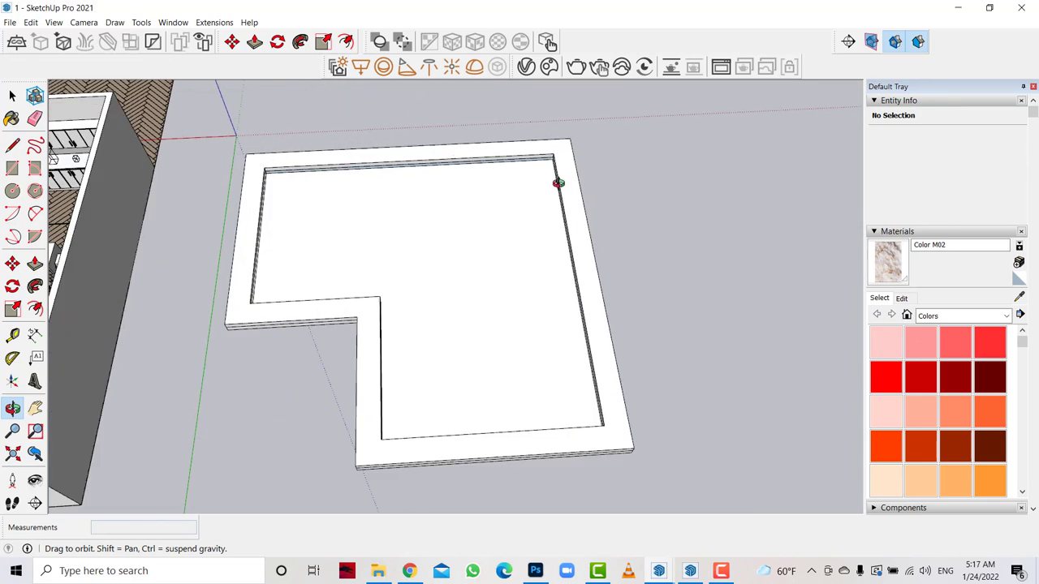
Place a V-Ray Rectangle Light strip along the slab's left ledge.
{"action": "left_click", "coordinate": [365, 67]}
{"action": "scroll", "coordinate": [239, 174], "scroll_direction": "up", "scroll_amount": 2}
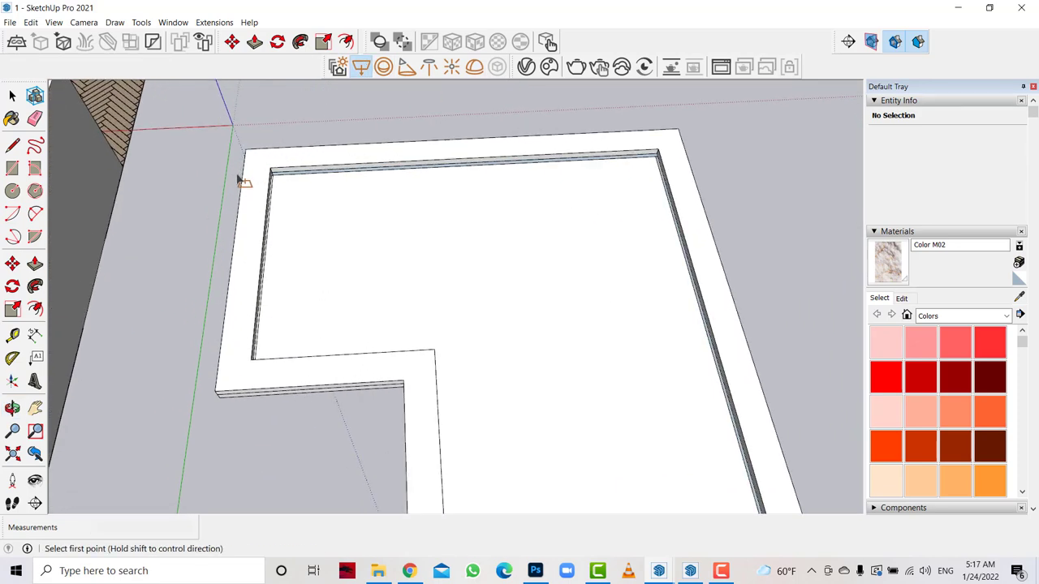
{"action": "scroll", "coordinate": [275, 157], "scroll_direction": "up", "scroll_amount": 2}
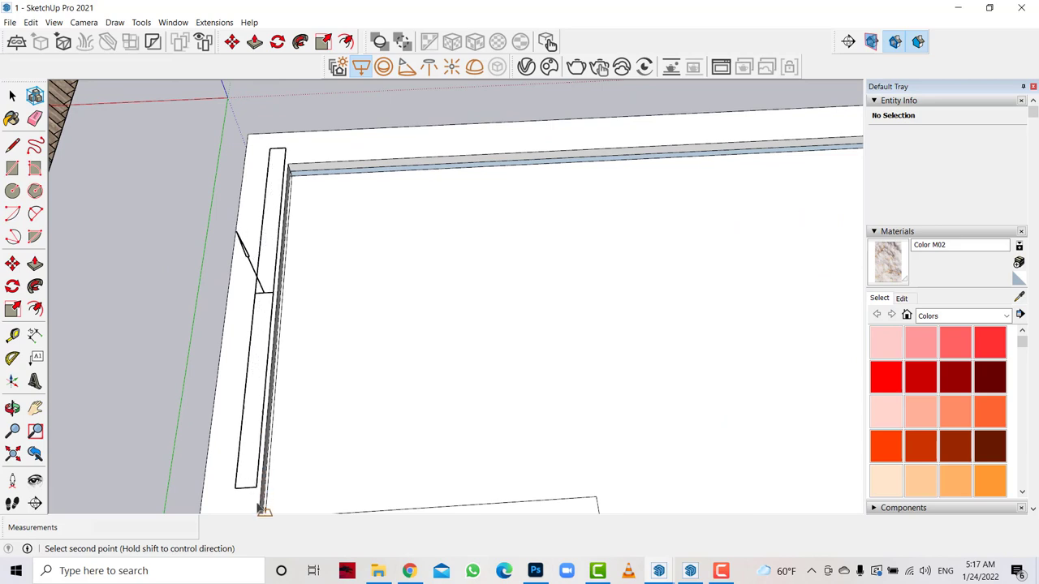
{"action": "middle_click_drag", "start_coordinate": [248, 524], "coordinate": [251, 504], "text": "shift"}
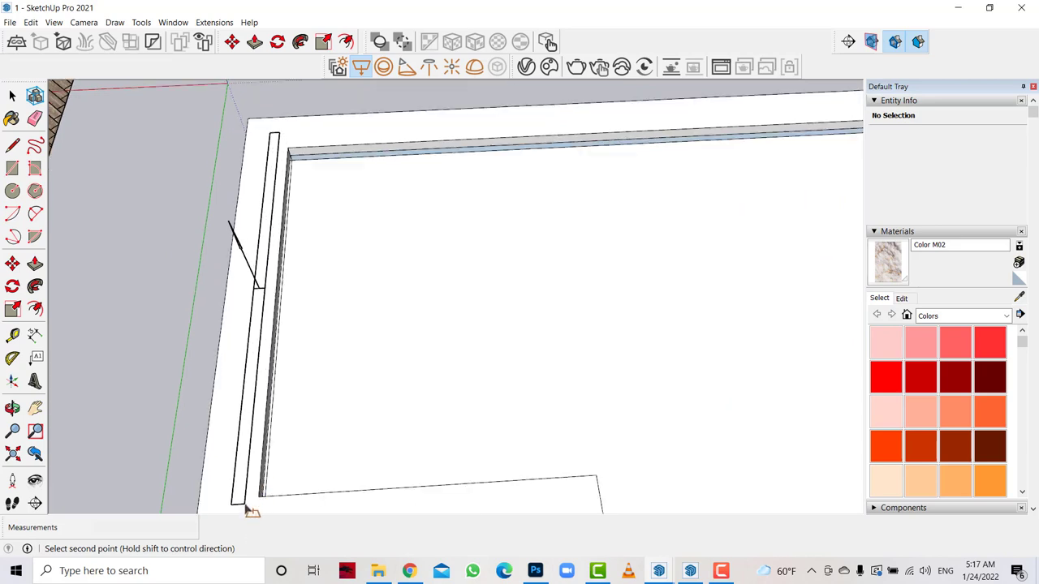
{"action": "key", "text": "Escape"}
{"action": "scroll", "coordinate": [209, 317], "scroll_direction": "down", "scroll_amount": 1}
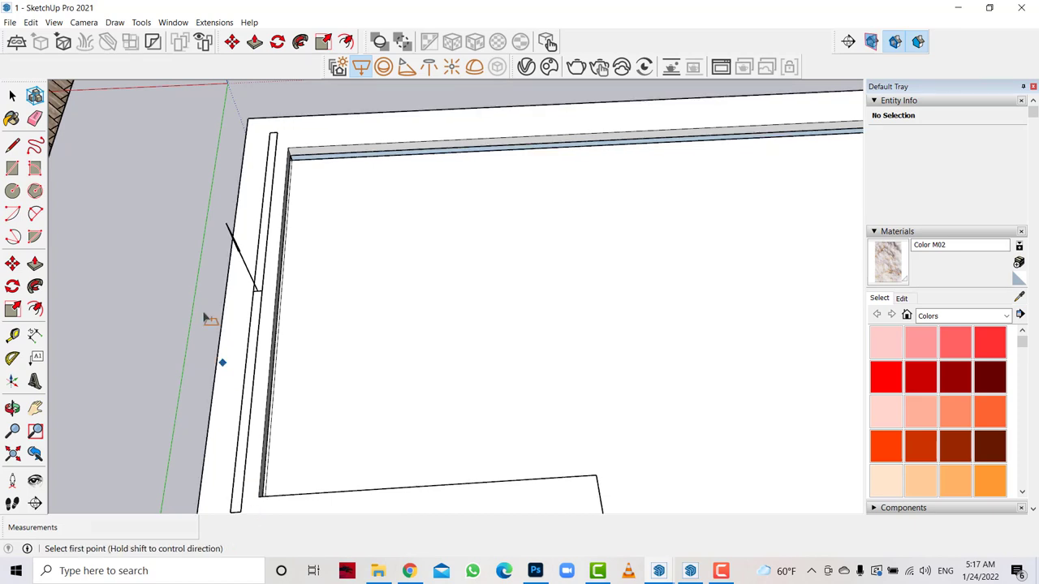
{"action": "scroll", "coordinate": [209, 318], "scroll_direction": "down", "scroll_amount": 2}
Ctrl-copy the left strip light onto the right ledge and stretch it 1.79 times lengthwise.
{"action": "left_click", "coordinate": [235, 291]}
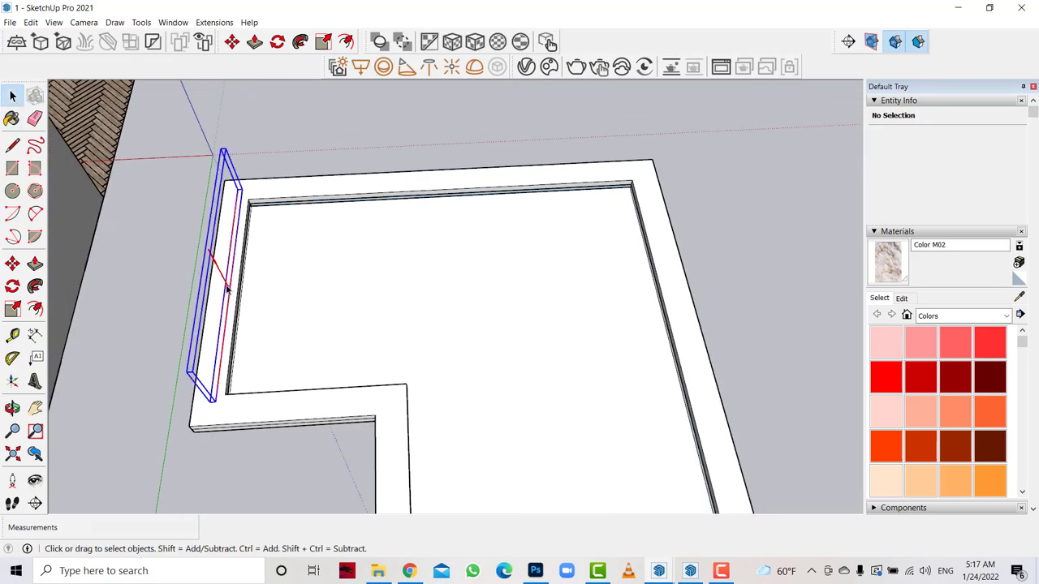
{"action": "left_click", "coordinate": [218, 403]}
{"action": "key", "text": "ctrl"}
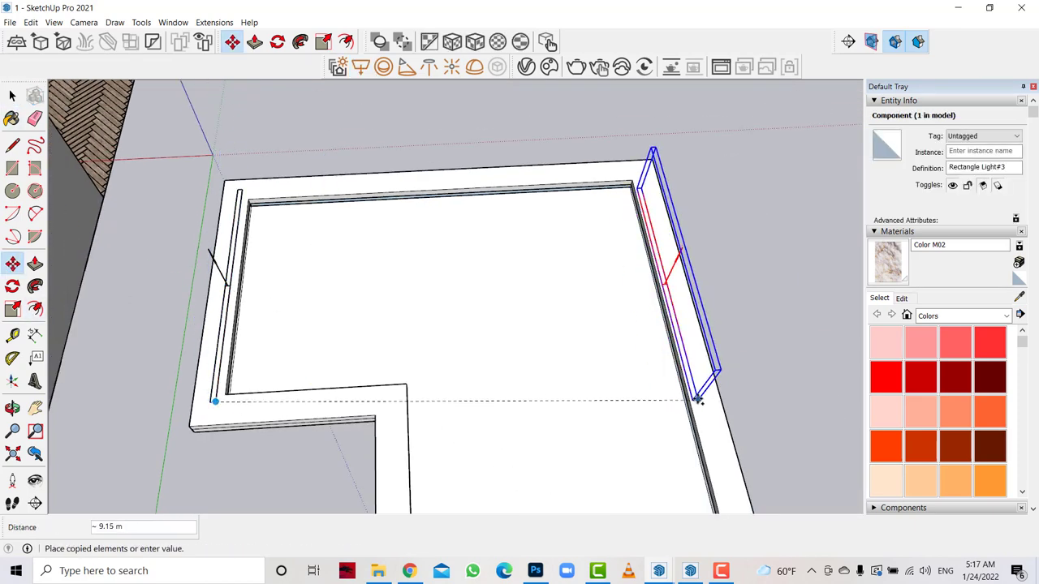
{"action": "left_click", "coordinate": [586, 314]}
{"action": "scroll", "coordinate": [328, 185], "scroll_direction": "down", "scroll_amount": 2}
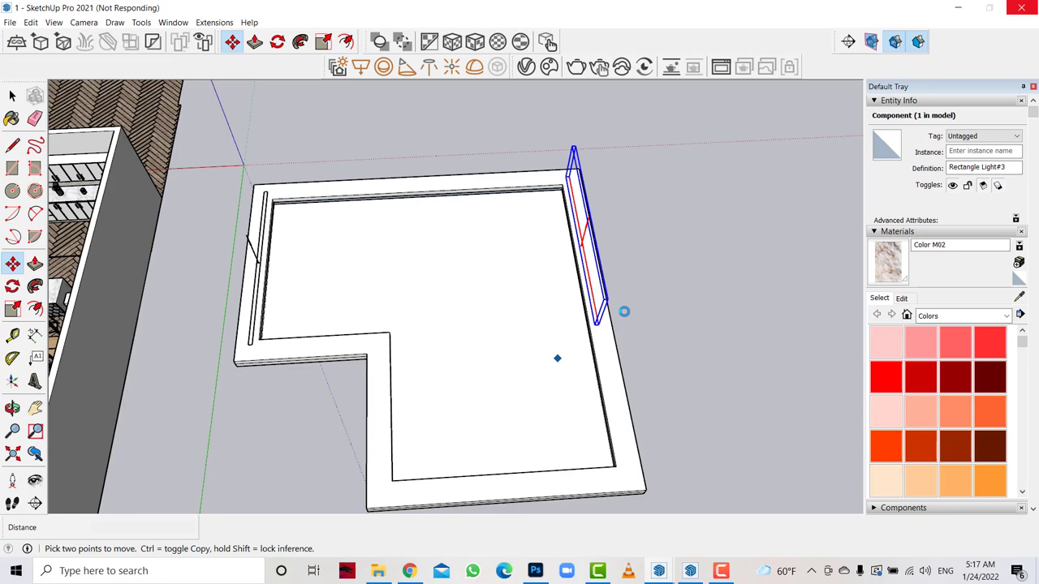
{"action": "key", "text": "s"}
{"action": "left_click_drag", "start_coordinate": [601, 321], "coordinate": [631, 449]}
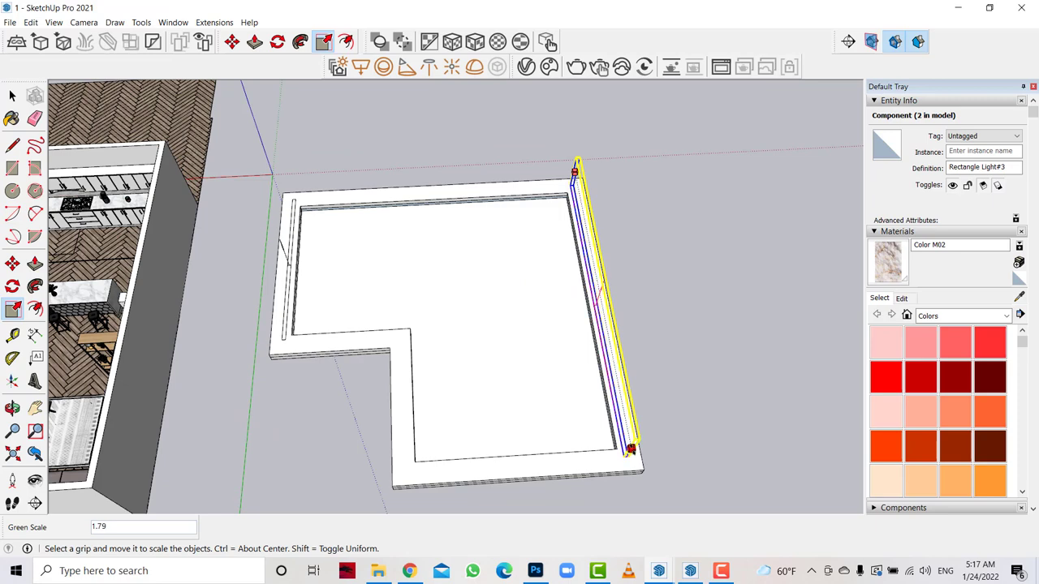
Copy the strip light beside the original and rotate the copy 90° across the slab.
{"action": "left_click", "coordinate": [13, 264]}
{"action": "scroll", "coordinate": [520, 234], "scroll_direction": "up", "scroll_amount": 3}
{"action": "left_click", "coordinate": [554, 182]}
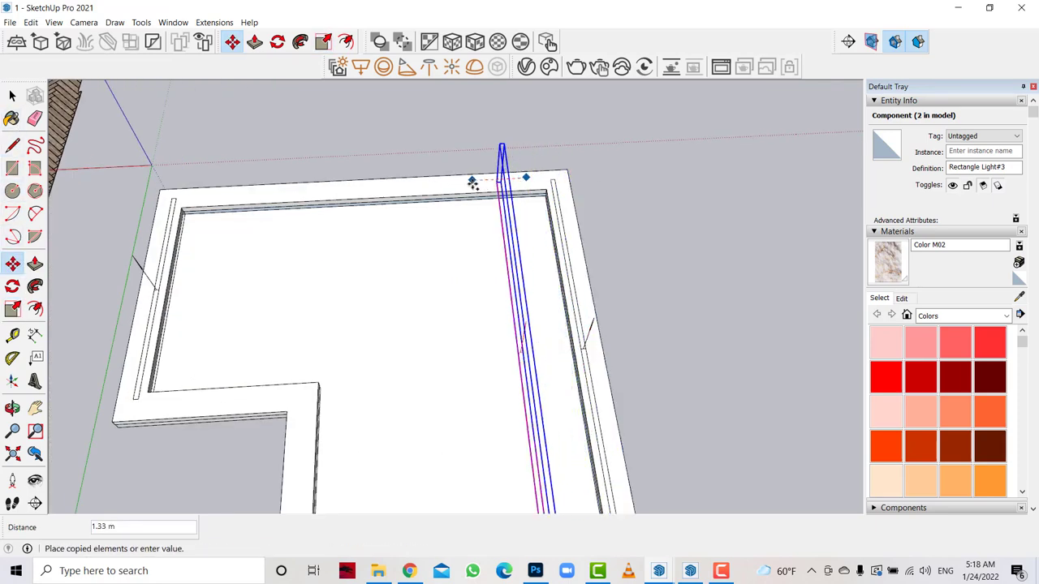
{"action": "left_click", "coordinate": [473, 182]}
{"action": "left_click", "coordinate": [13, 287]}
{"action": "left_click", "coordinate": [437, 258]}
{"action": "left_click", "coordinate": [439, 285]}
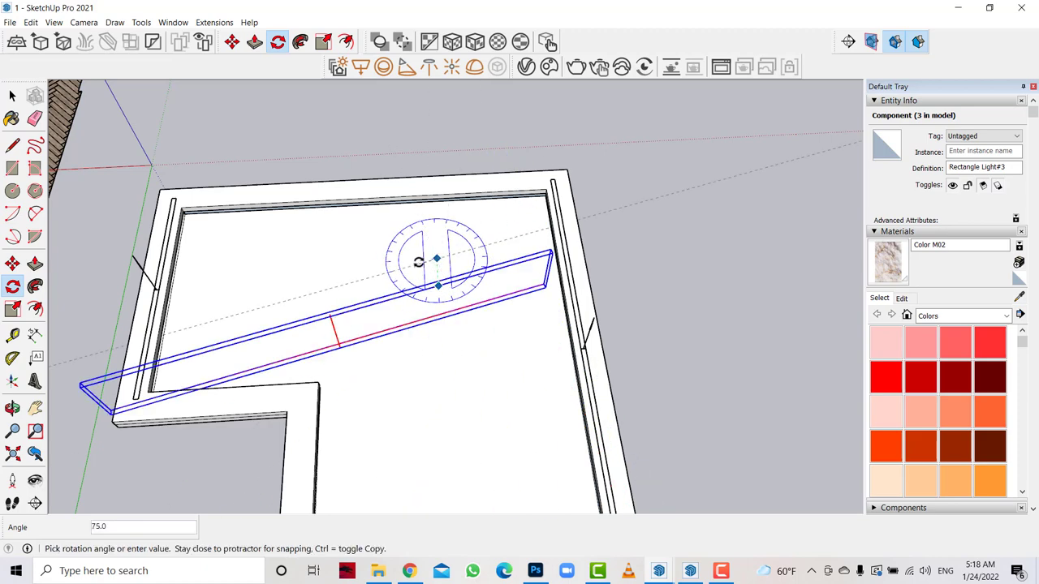
{"action": "left_click", "coordinate": [417, 260]}
Move the rotated light onto the top ledge corner.
{"action": "left_click", "coordinate": [12, 263]}
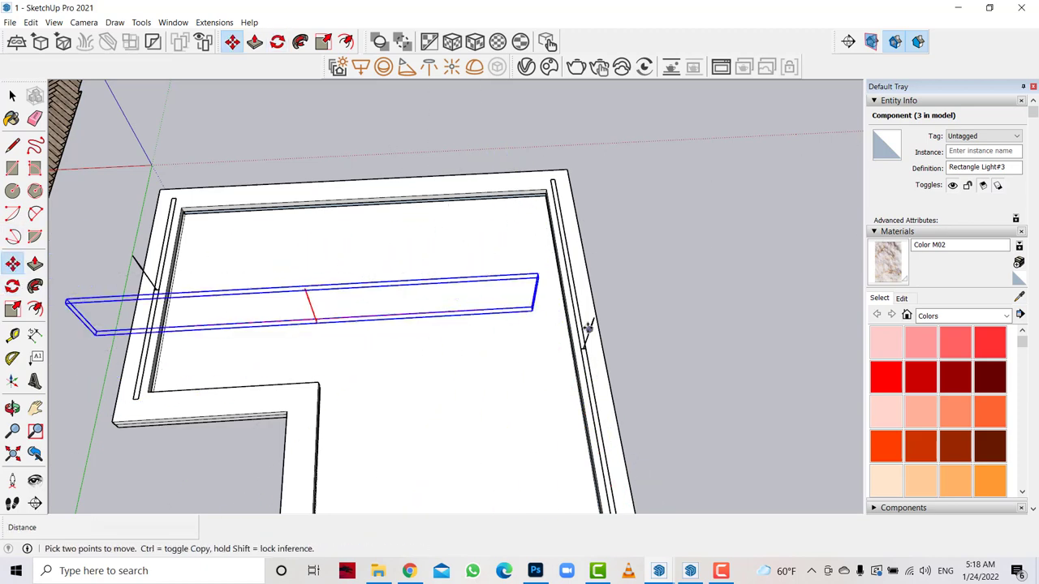
{"action": "left_click", "coordinate": [536, 306]}
{"action": "scroll", "coordinate": [560, 172], "scroll_direction": "up", "scroll_amount": 2}
{"action": "scroll", "coordinate": [548, 187], "scroll_direction": "up", "scroll_amount": 2}
{"action": "left_click", "coordinate": [548, 187]}
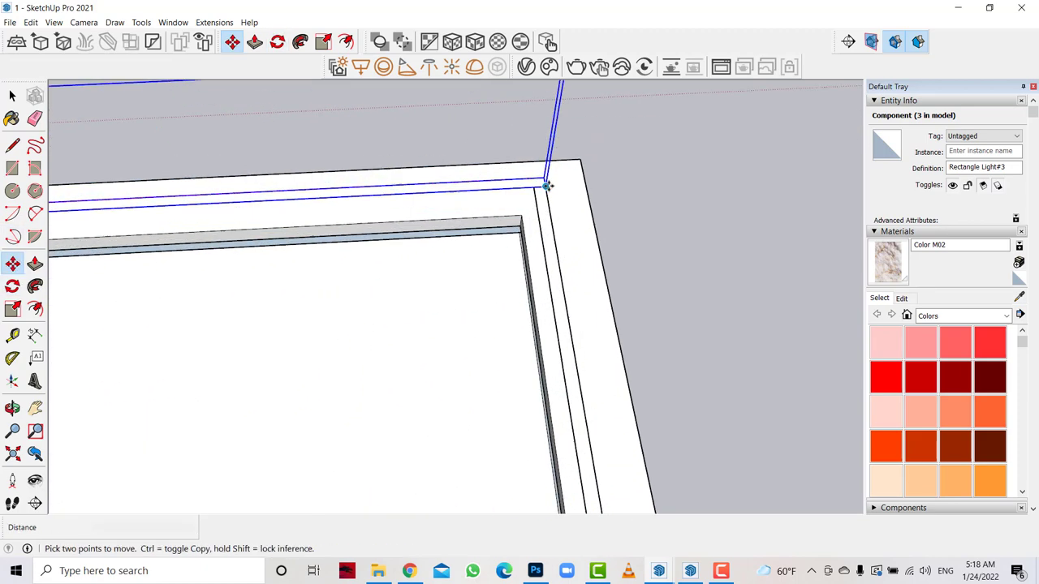
{"action": "left_click", "coordinate": [548, 187]}
{"action": "left_click", "coordinate": [549, 185]}
{"action": "scroll", "coordinate": [656, 195], "scroll_direction": "down", "scroll_amount": 2}
{"action": "scroll", "coordinate": [655, 197], "scroll_direction": "down", "scroll_amount": 2}
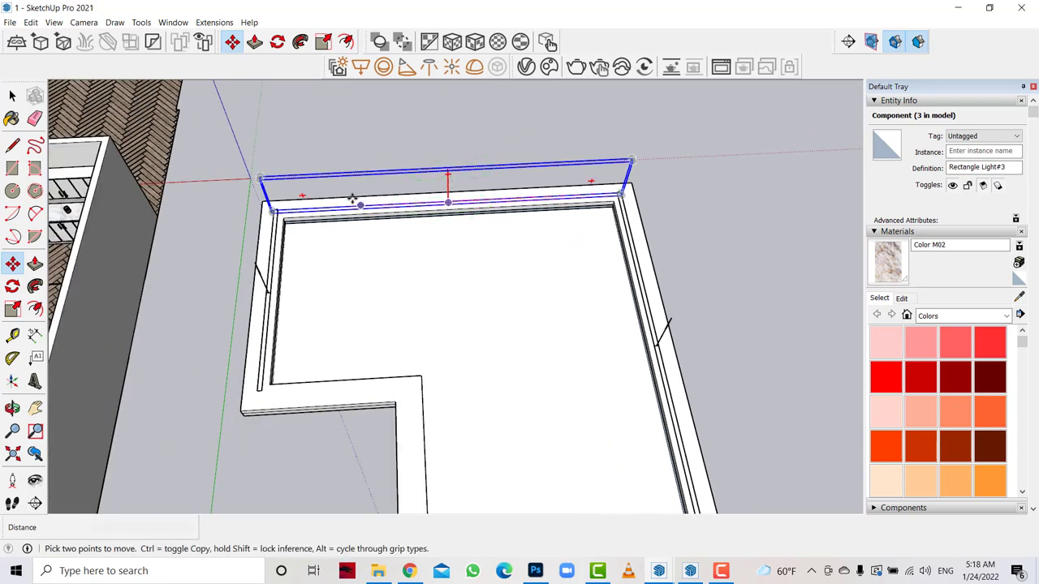
{"action": "scroll", "coordinate": [280, 108], "scroll_direction": "down", "scroll_amount": 1}
Copy the light to the bottom ledge and shorten it to 0.60 of its length.
{"action": "key", "text": "ctrl"}
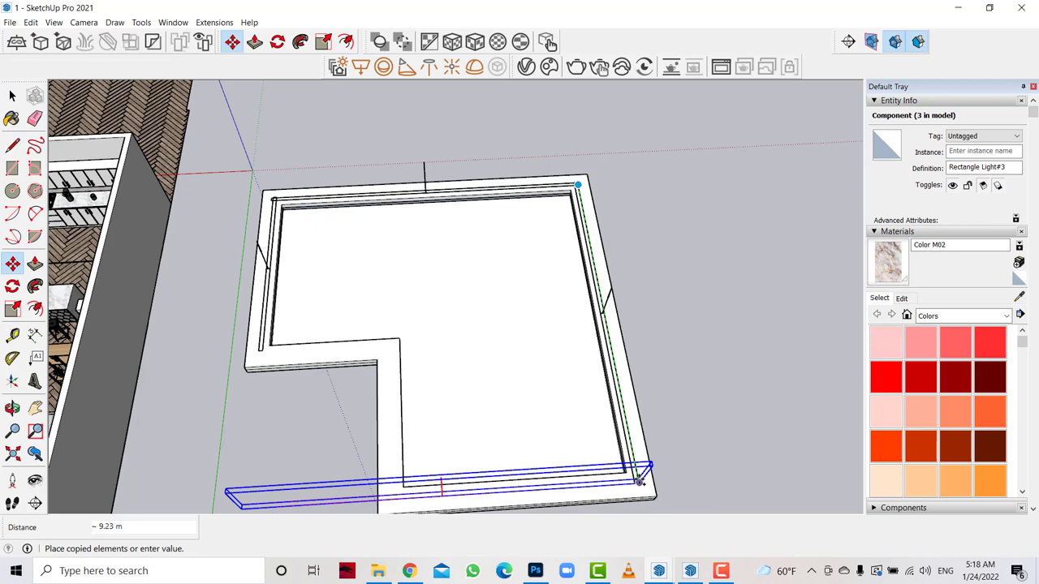
{"action": "left_click", "coordinate": [639, 479]}
{"action": "scroll", "coordinate": [475, 399], "scroll_direction": "up", "scroll_amount": 2}
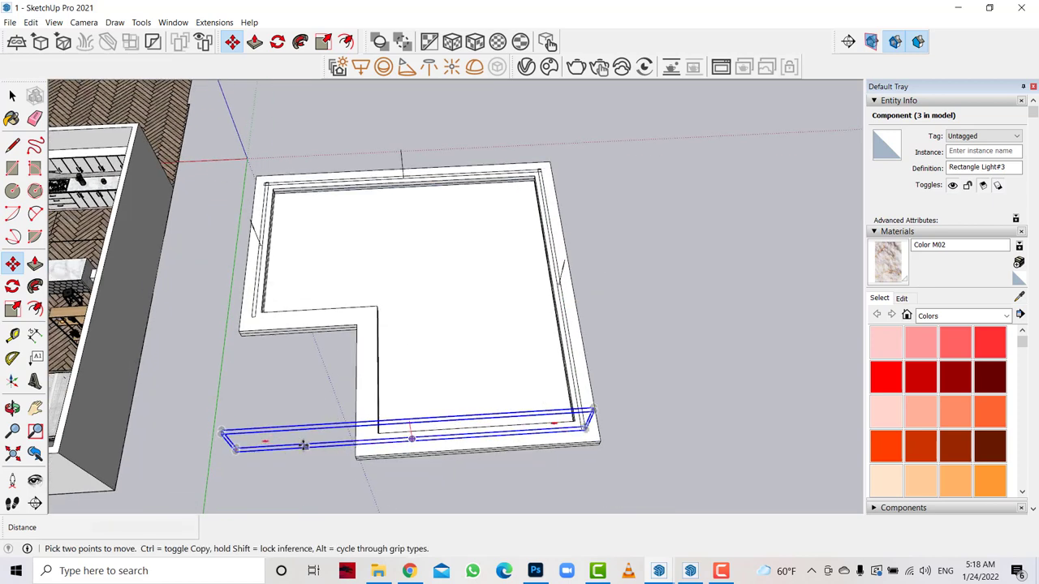
{"action": "scroll", "coordinate": [385, 427], "scroll_direction": "up", "scroll_amount": 3}
{"action": "scroll", "coordinate": [385, 427], "scroll_direction": "down", "scroll_amount": 2}
{"action": "left_click", "coordinate": [12, 308]}
{"action": "scroll", "coordinate": [227, 289], "scroll_direction": "down", "scroll_amount": 1}
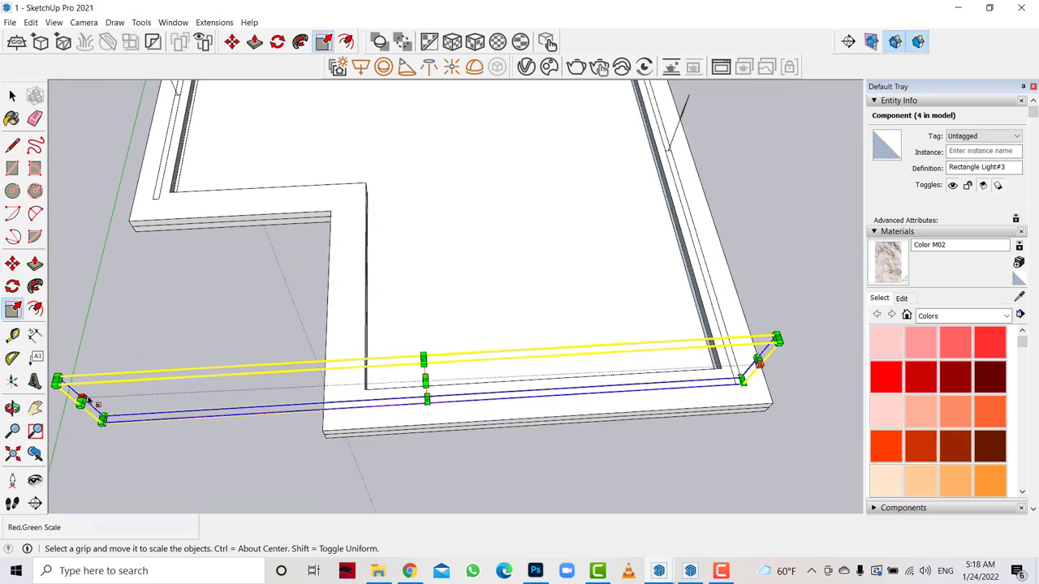
{"action": "left_click_drag", "start_coordinate": [80, 400], "coordinate": [352, 367]}
{"action": "scroll", "coordinate": [352, 367], "scroll_direction": "down", "scroll_amount": 1}
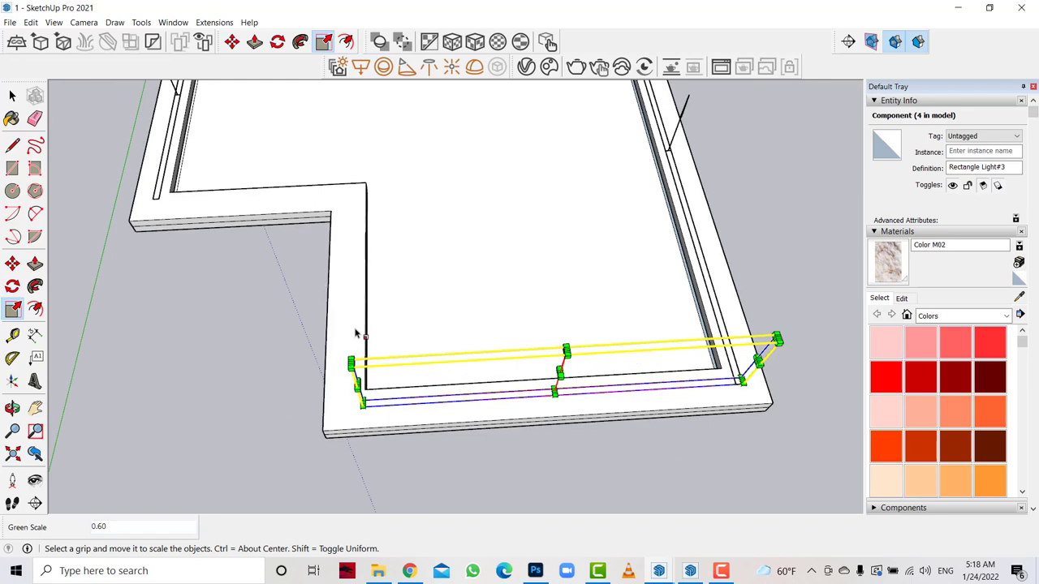
{"action": "scroll", "coordinate": [353, 367], "scroll_direction": "down", "scroll_amount": 1}
Ctrl-copy the shortened light to the L's inner step by the notch.
{"action": "left_click", "coordinate": [12, 264]}
{"action": "left_click", "coordinate": [618, 365]}
{"action": "key", "text": "ctrl"}
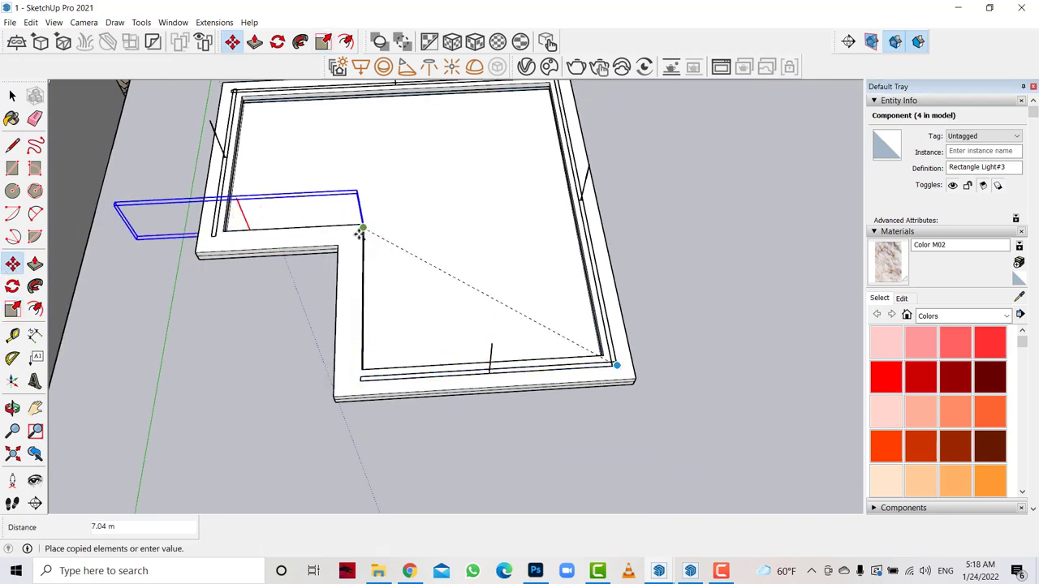
{"action": "scroll", "coordinate": [362, 234], "scroll_direction": "up", "scroll_amount": 2}
{"action": "scroll", "coordinate": [365, 227], "scroll_direction": "up", "scroll_amount": 1}
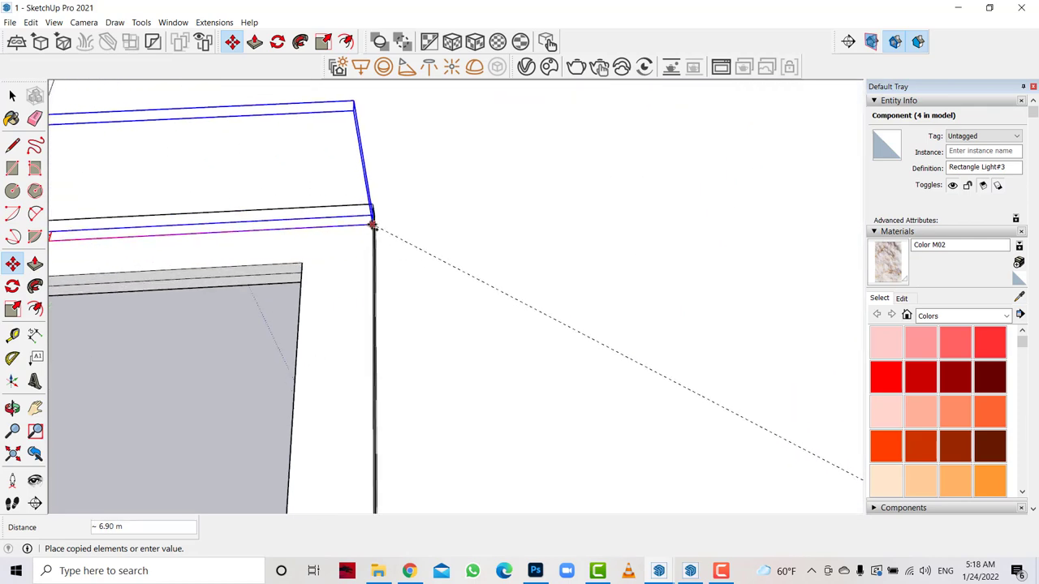
{"action": "left_click", "coordinate": [581, 246]}
{"action": "scroll", "coordinate": [487, 203], "scroll_direction": "down", "scroll_amount": 3}
Scale the new light copy shorter to fit the short ledge.
{"action": "scroll", "coordinate": [243, 178], "scroll_direction": "up", "scroll_amount": 3}
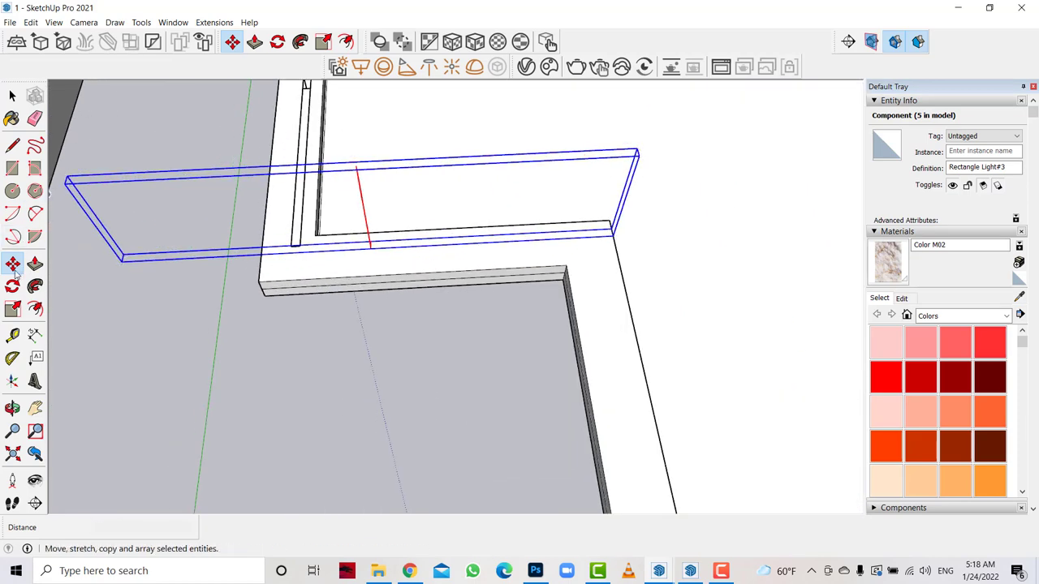
{"action": "left_click", "coordinate": [12, 308]}
{"action": "left_click_drag", "start_coordinate": [95, 222], "coordinate": [276, 175]}
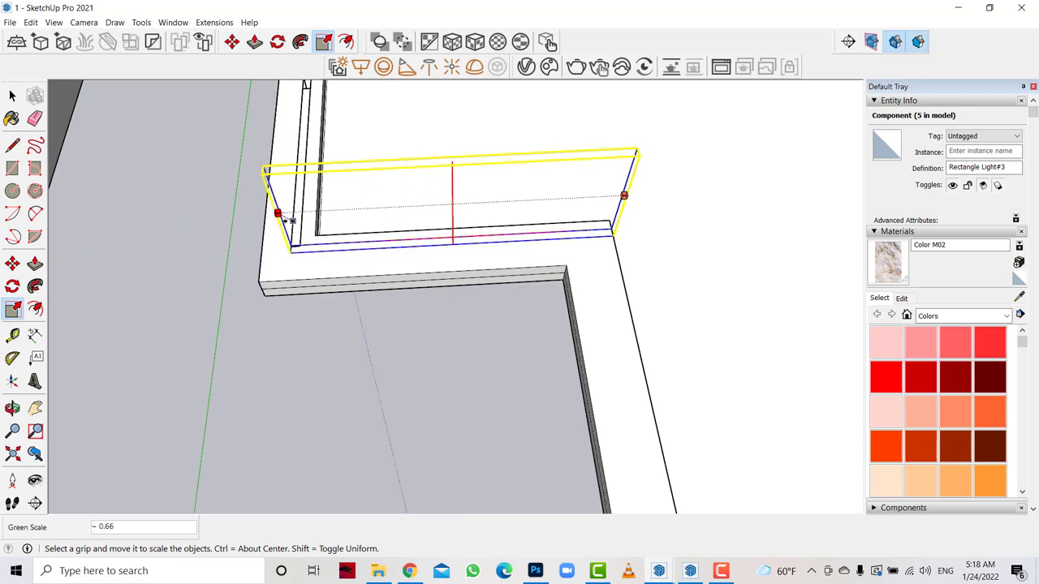
{"action": "scroll", "coordinate": [277, 175], "scroll_direction": "down", "scroll_amount": 2}
Copy the light to the inner step and rotate the copy 90° toward the side ledge.
{"action": "key", "text": "m"}
{"action": "key", "text": "ctrl"}
{"action": "left_click", "coordinate": [479, 229]}
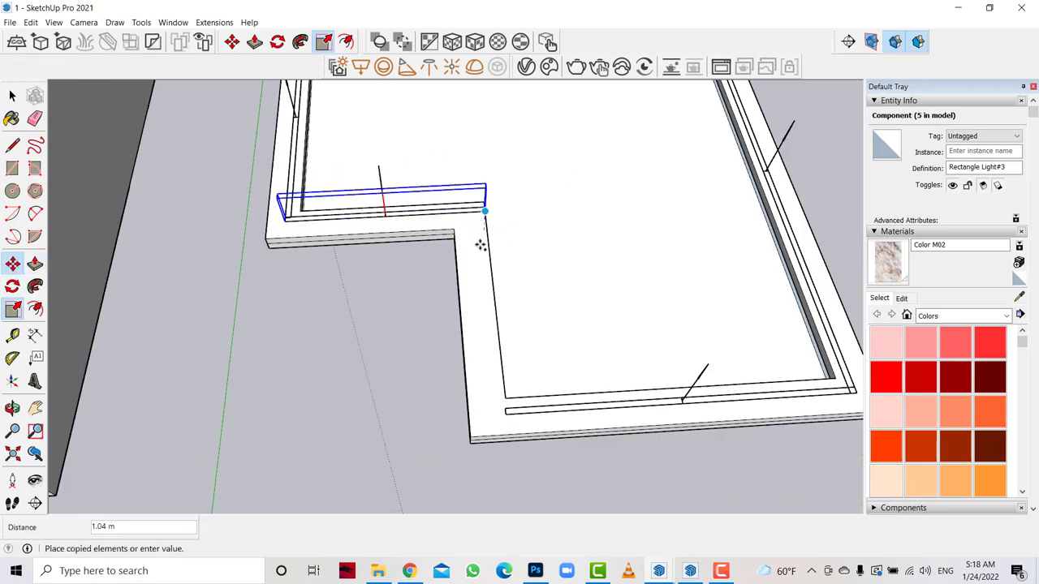
{"action": "left_click", "coordinate": [487, 243]}
{"action": "left_click", "coordinate": [12, 285]}
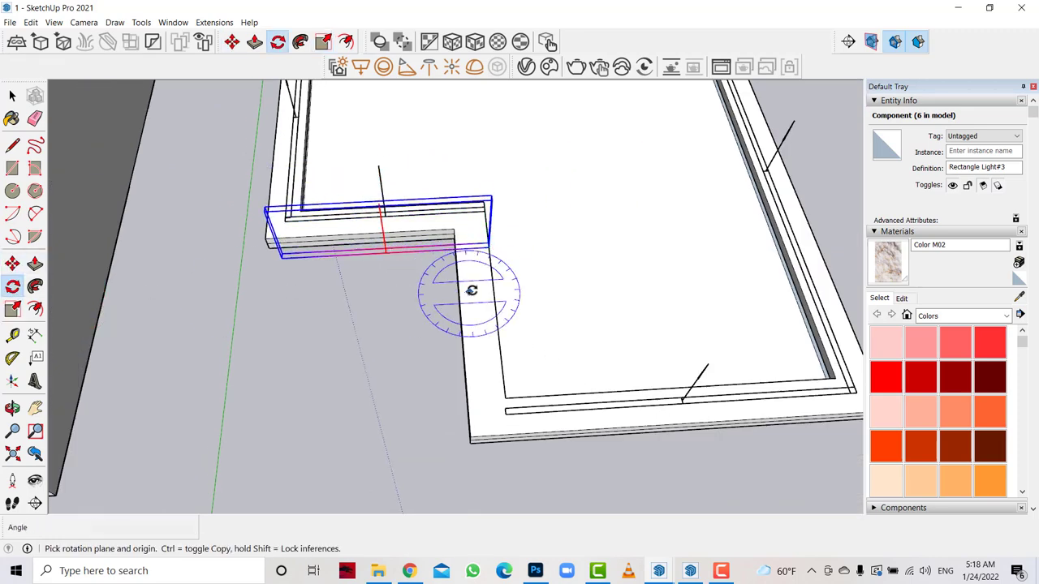
{"action": "left_click", "coordinate": [474, 290]}
{"action": "left_click", "coordinate": [465, 290]}
{"action": "left_click", "coordinate": [473, 297]}
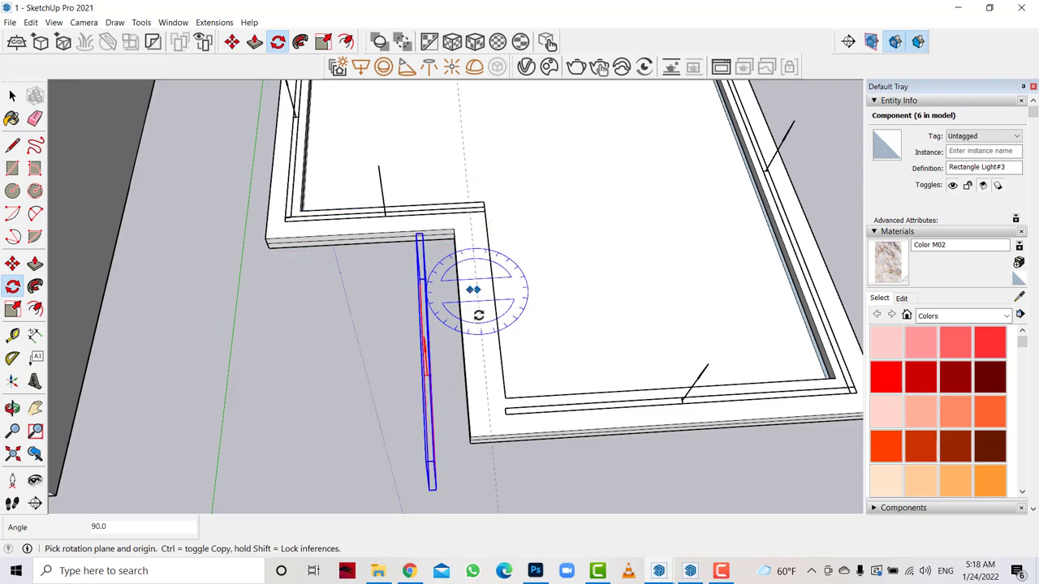
Move the rotated light onto the notch's side ledge.
{"action": "left_click", "coordinate": [12, 264]}
{"action": "scroll", "coordinate": [557, 262], "scroll_direction": "up", "scroll_amount": 2}
{"action": "left_click", "coordinate": [375, 284]}
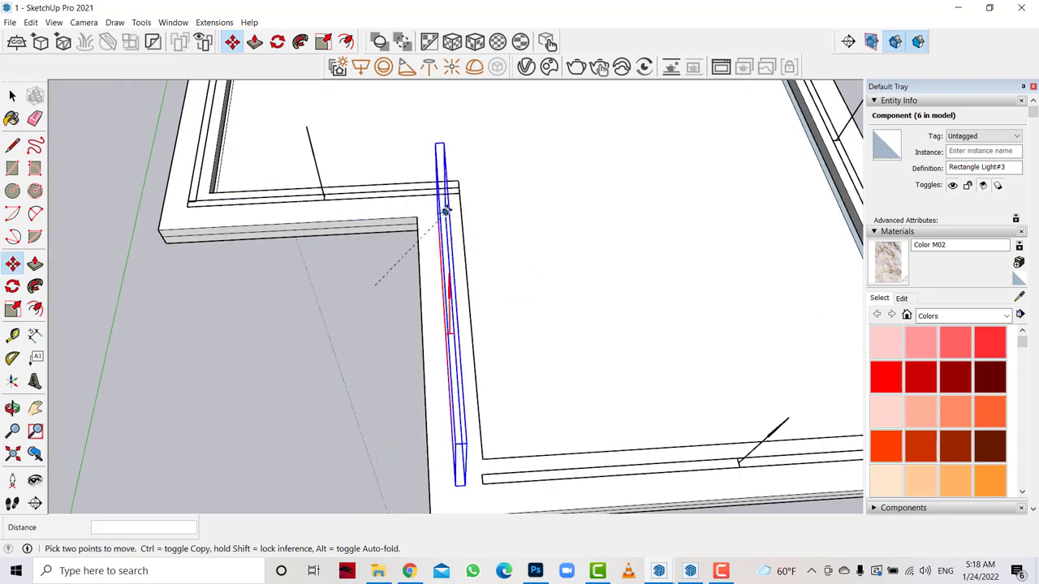
{"action": "left_click", "coordinate": [448, 193]}
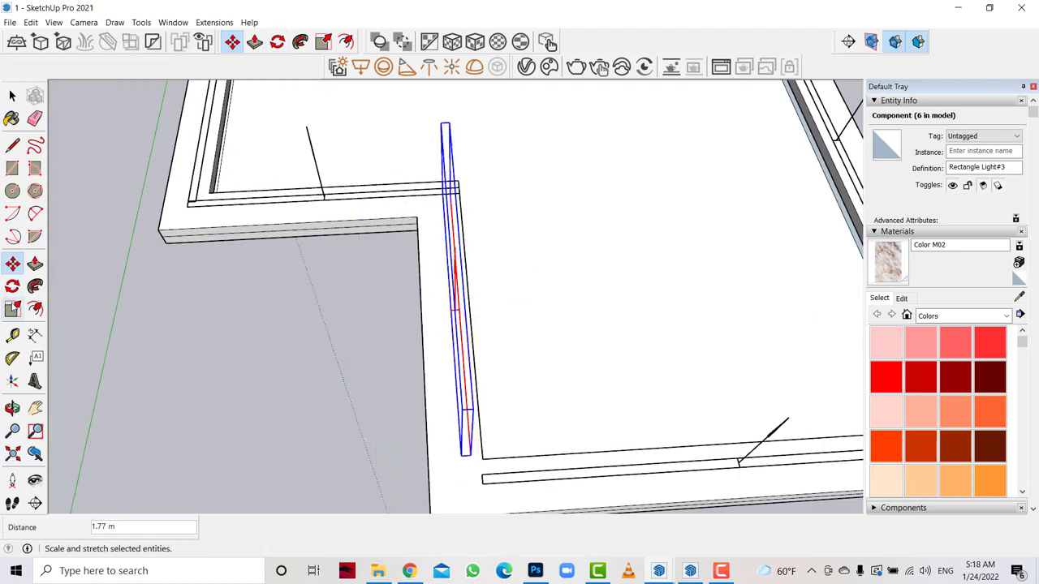
Stretch the vertical light strip to the full length of its edge.
{"action": "left_click", "coordinate": [12, 309]}
{"action": "left_click", "coordinate": [468, 446]}
{"action": "left_click", "coordinate": [474, 464]}
{"action": "scroll", "coordinate": [190, 308], "scroll_direction": "down", "scroll_amount": 2}
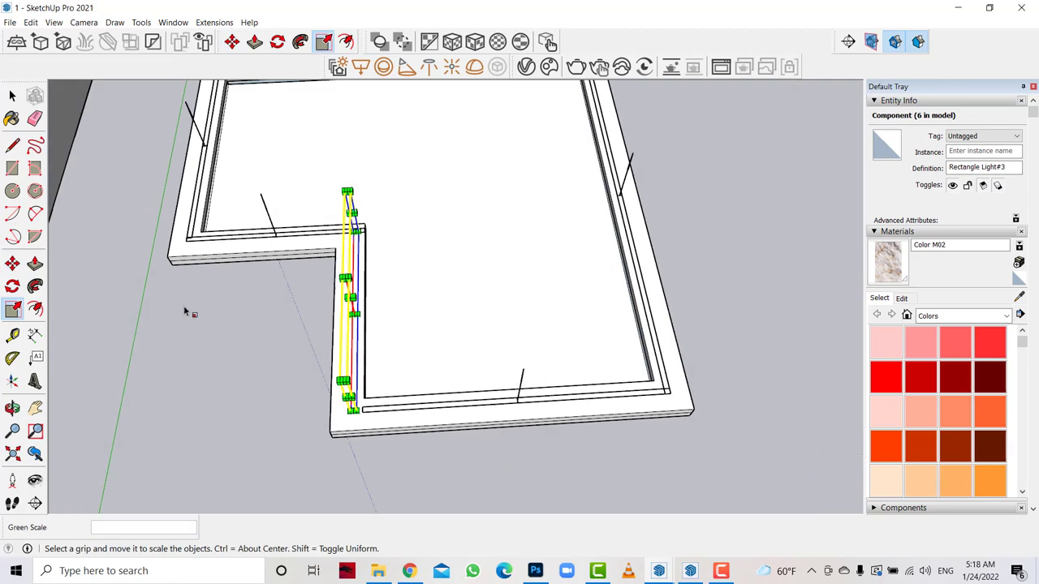
{"action": "scroll", "coordinate": [297, 373], "scroll_direction": "down", "scroll_amount": 2}
{"action": "scroll", "coordinate": [297, 374], "scroll_direction": "down", "scroll_amount": 1}
Select the top, left, lower-left, notch vertical and bottom light strips together.
{"action": "left_click", "coordinate": [12, 95]}
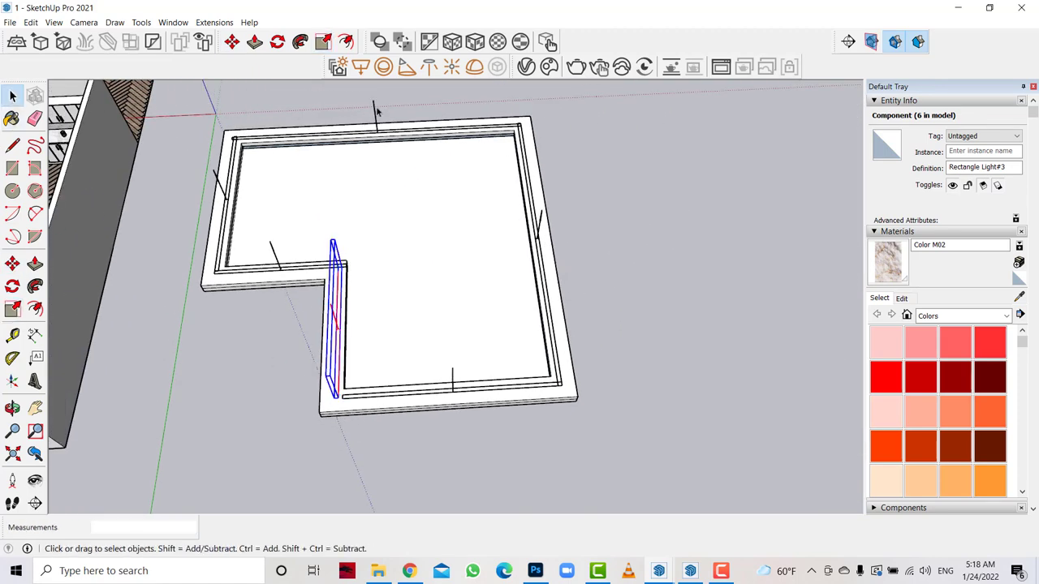
{"action": "left_click", "coordinate": [376, 112]}
{"action": "left_click", "coordinate": [375, 114]}
{"action": "left_click", "coordinate": [216, 179], "text": "ctrl"}
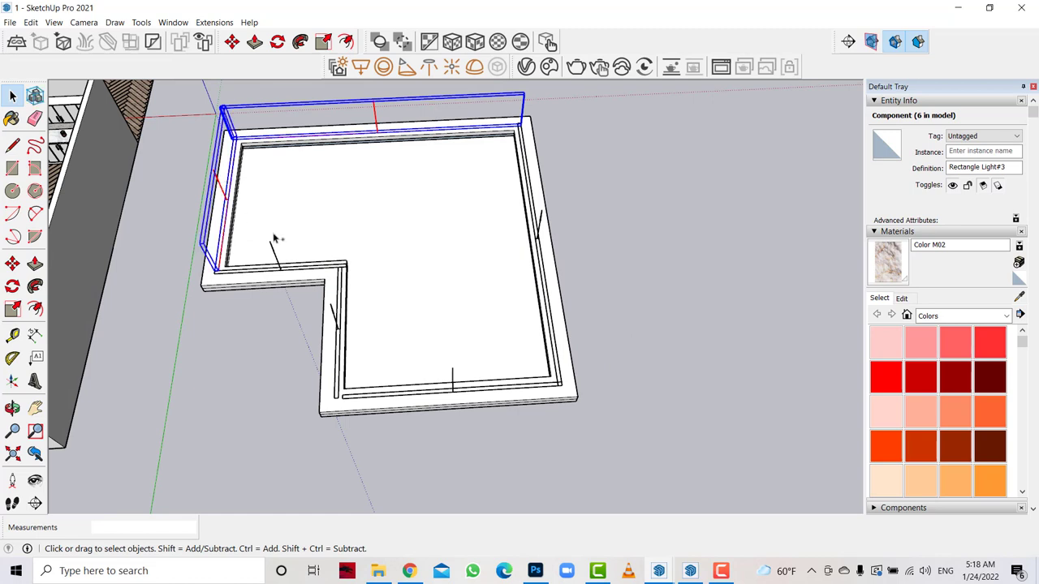
{"action": "left_click", "coordinate": [275, 240], "text": "ctrl"}
{"action": "left_click", "coordinate": [335, 322], "text": "ctrl"}
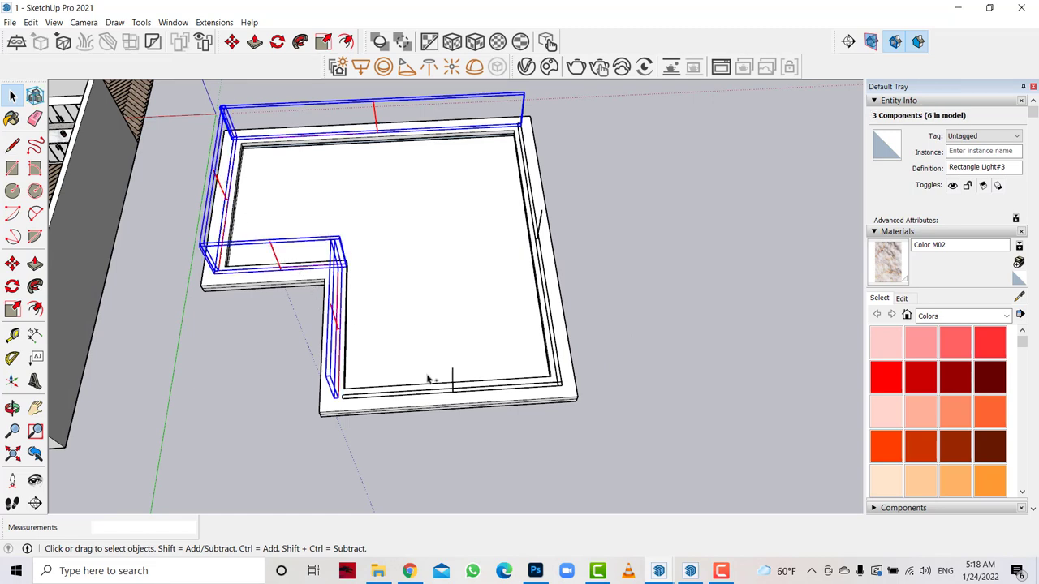
{"action": "left_click", "coordinate": [455, 387], "text": "ctrl"}
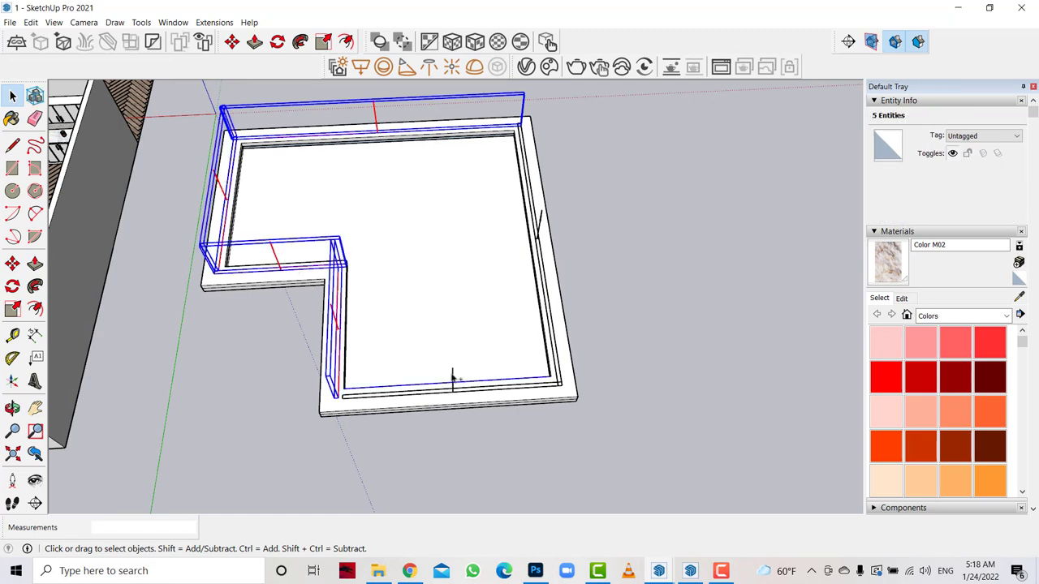
{"action": "left_click", "coordinate": [456, 384], "text": "ctrl"}
Intersect Faces on the selected strips, then open the bottom strip's V-Ray light settings.
{"action": "right_click", "coordinate": [538, 235]}
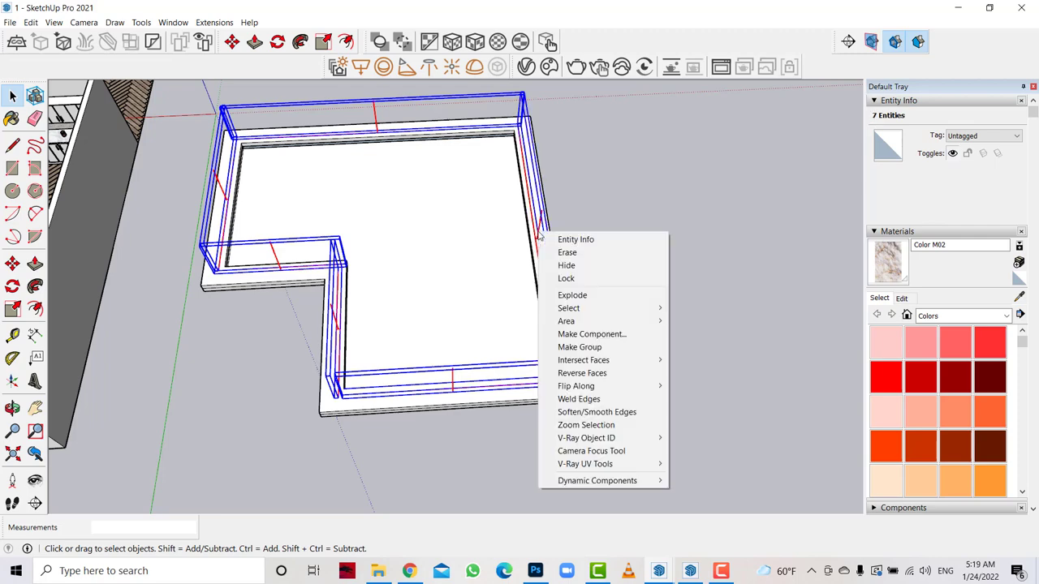
{"action": "left_click", "coordinate": [578, 349]}
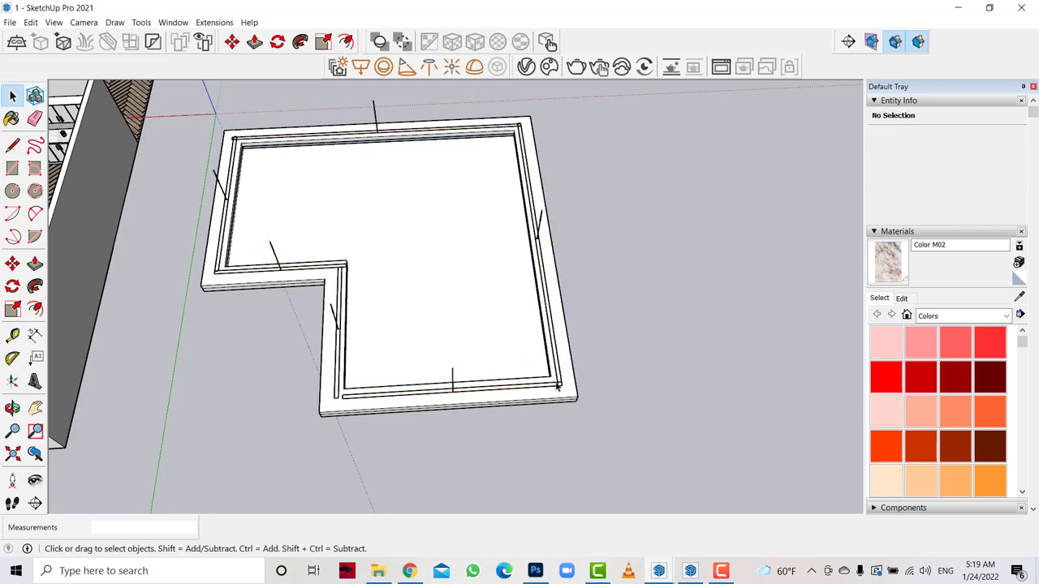
{"action": "double_click", "coordinate": [558, 387]}
{"action": "left_click", "coordinate": [526, 66]}
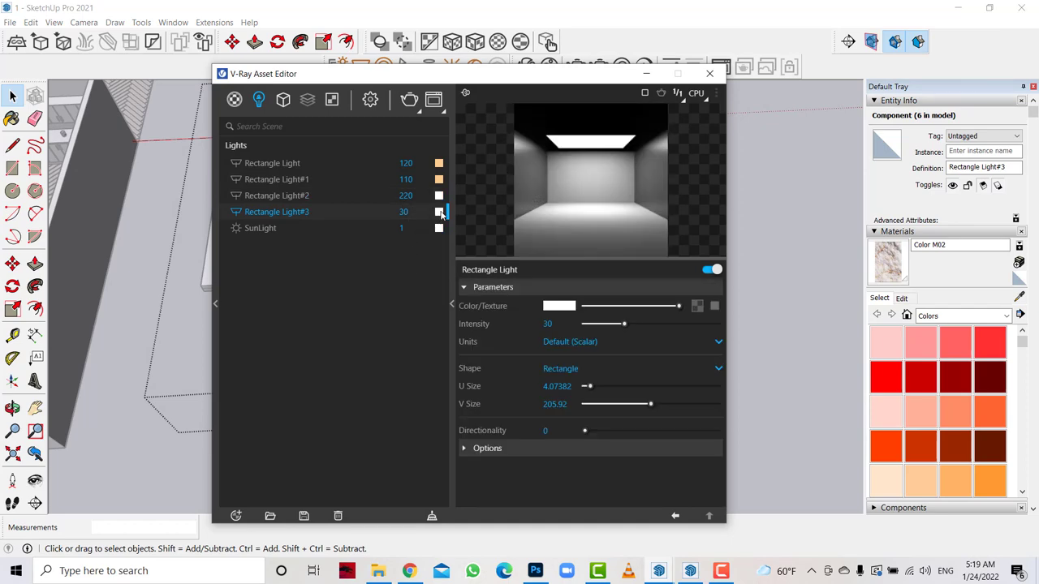
Give Rectangle Light#3 a light orange colour and intensity 110, and tick Invisible.
{"action": "left_click", "coordinate": [441, 212]}
{"action": "left_click", "coordinate": [398, 378]}
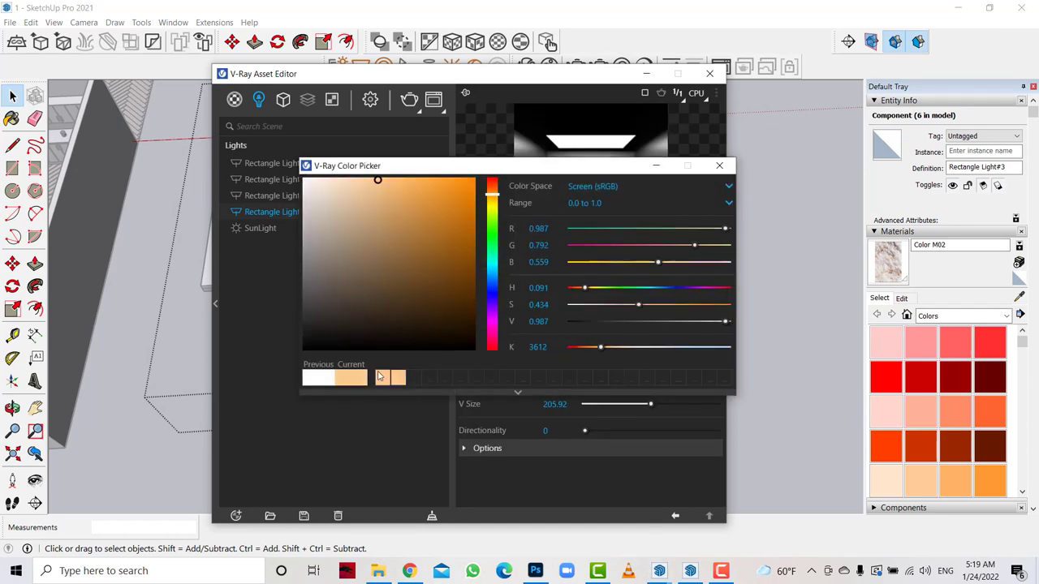
{"action": "left_click", "coordinate": [659, 169]}
{"action": "type", "text": "110"}
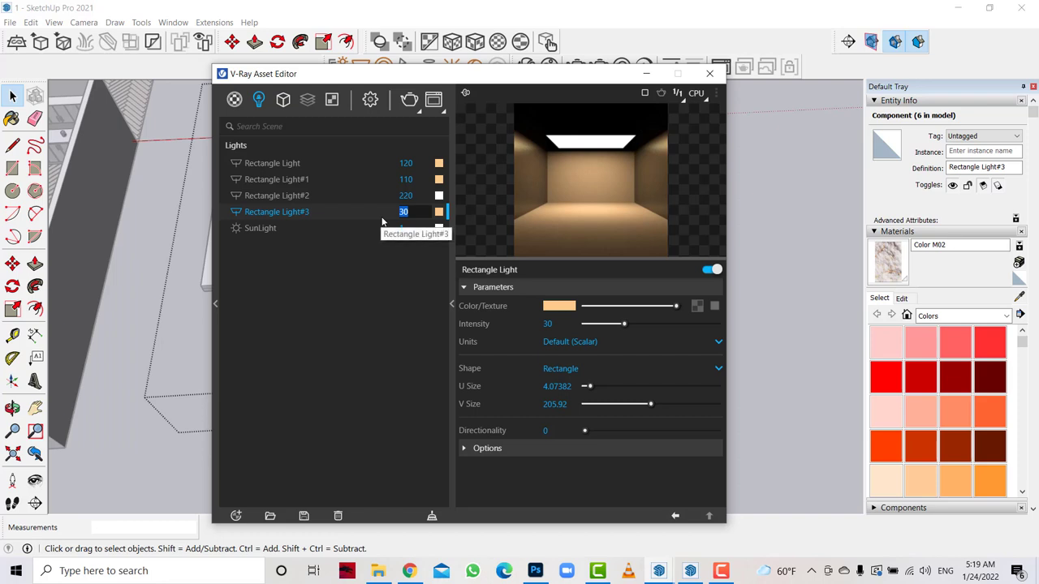
{"action": "key", "text": "Return"}
{"action": "left_click", "coordinate": [514, 447]}
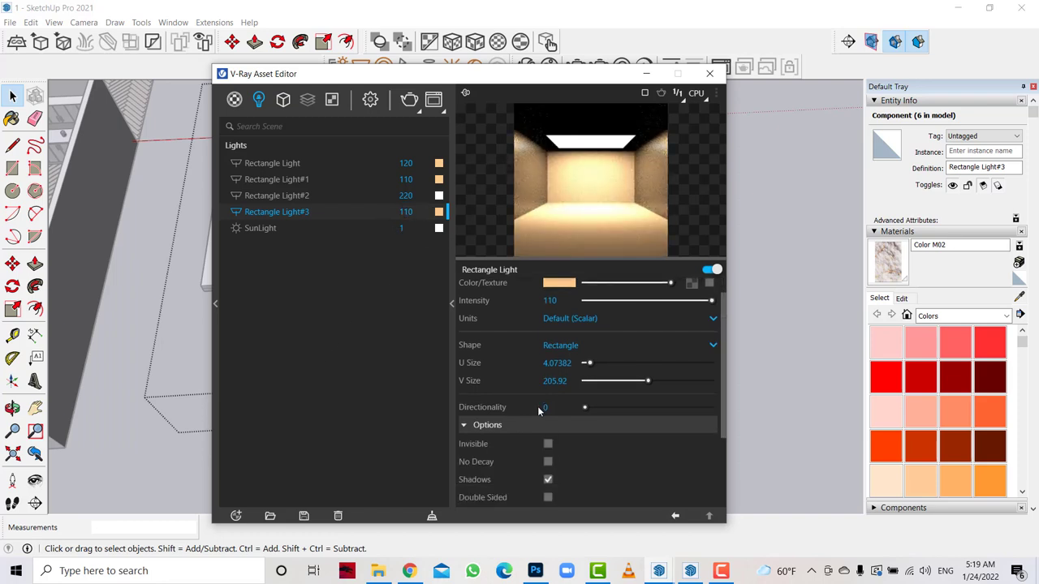
{"action": "scroll", "coordinate": [544, 422], "scroll_direction": "down", "scroll_amount": 3}
{"action": "left_click", "coordinate": [548, 336]}
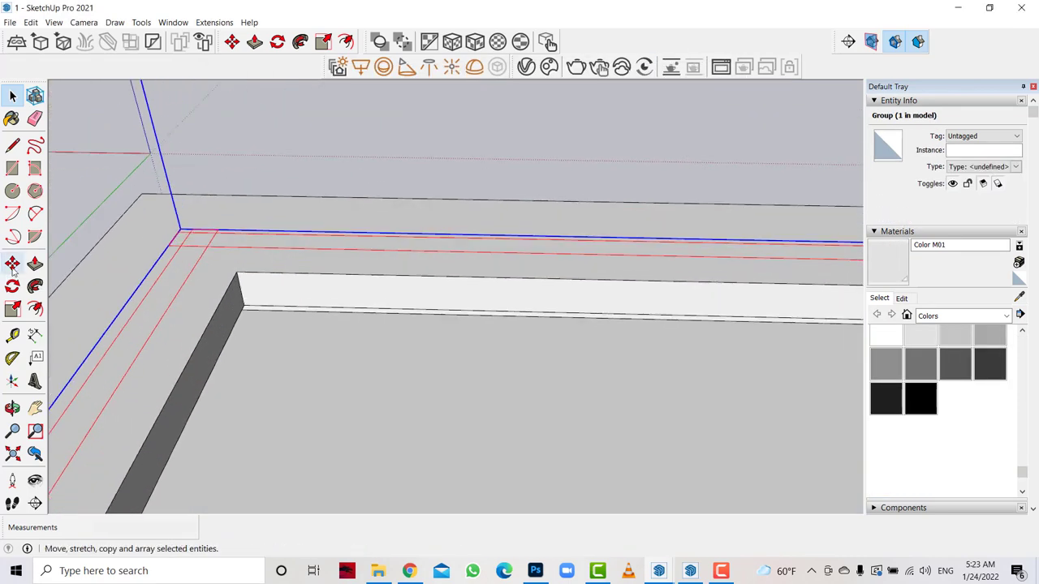
Raise the ceiling ledge group 0.30 m along the blue axis and check from a low angle.
{"action": "left_click", "coordinate": [12, 265]}
{"action": "left_click", "coordinate": [179, 233]}
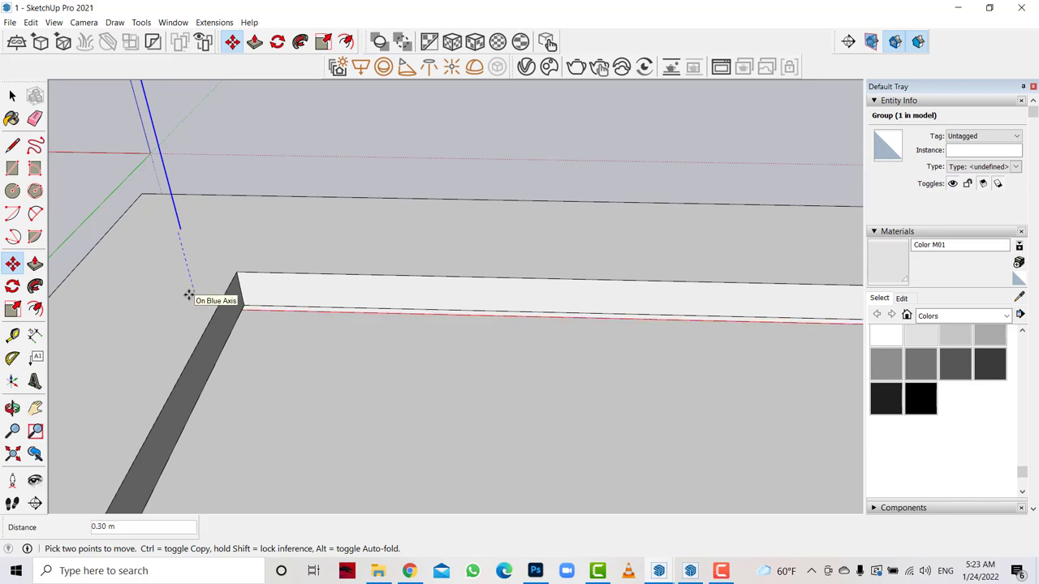
{"action": "left_click", "coordinate": [190, 292]}
{"action": "key", "text": "o"}
{"action": "mouse_move", "coordinate": [265, 352]}
{"action": "left_mouse_down"}
{"action": "mouse_move", "coordinate": [155, 217]}
{"action": "mouse_move", "coordinate": [262, 283]}
{"action": "left_mouse_up"}
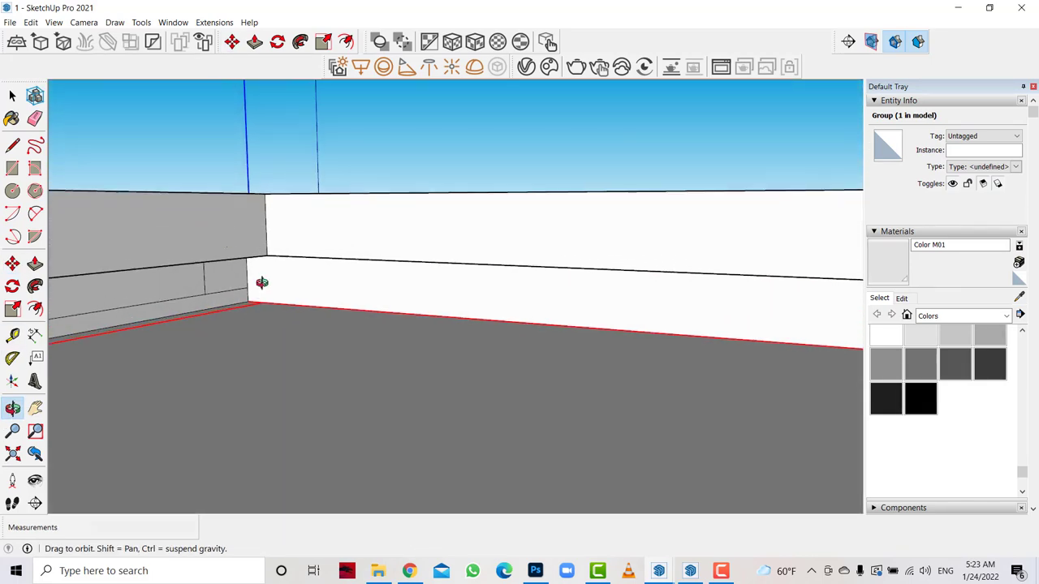
Start moving the round downlight component toward the slab's corner.
{"action": "left_click", "coordinate": [12, 265]}
{"action": "left_click", "coordinate": [241, 249]}
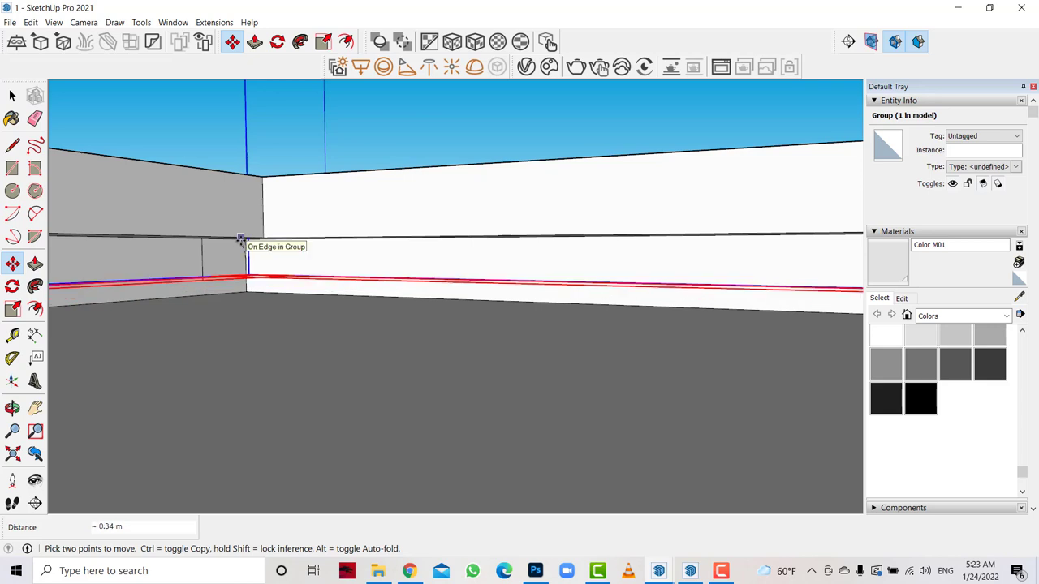
{"action": "left_click", "coordinate": [13, 408]}
{"action": "scroll", "coordinate": [528, 189], "scroll_direction": "up", "scroll_amount": 3}
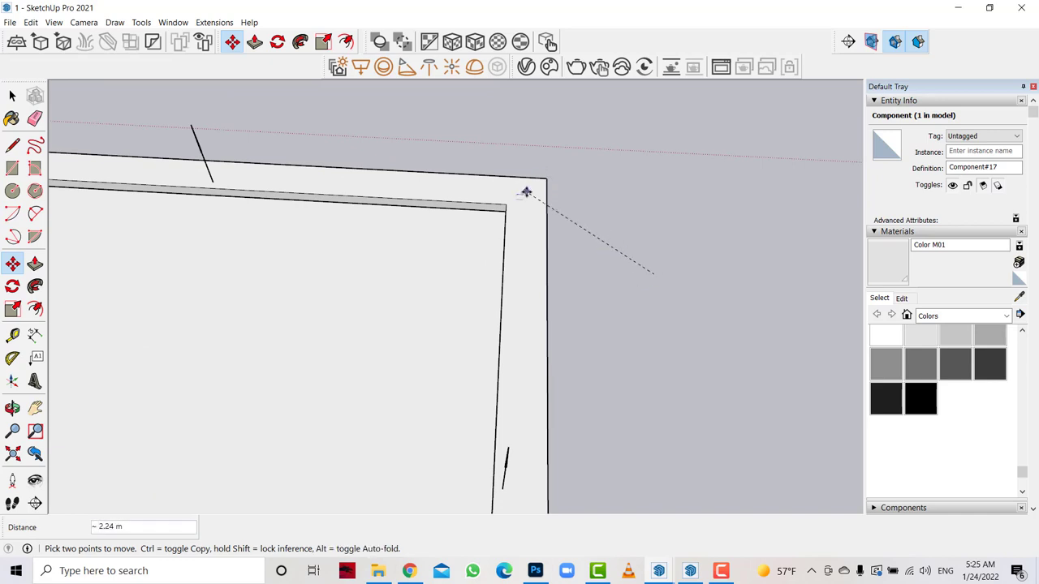
{"action": "scroll", "coordinate": [532, 195], "scroll_direction": "up", "scroll_amount": 2}
{"action": "scroll", "coordinate": [487, 212], "scroll_direction": "up", "scroll_amount": 2}
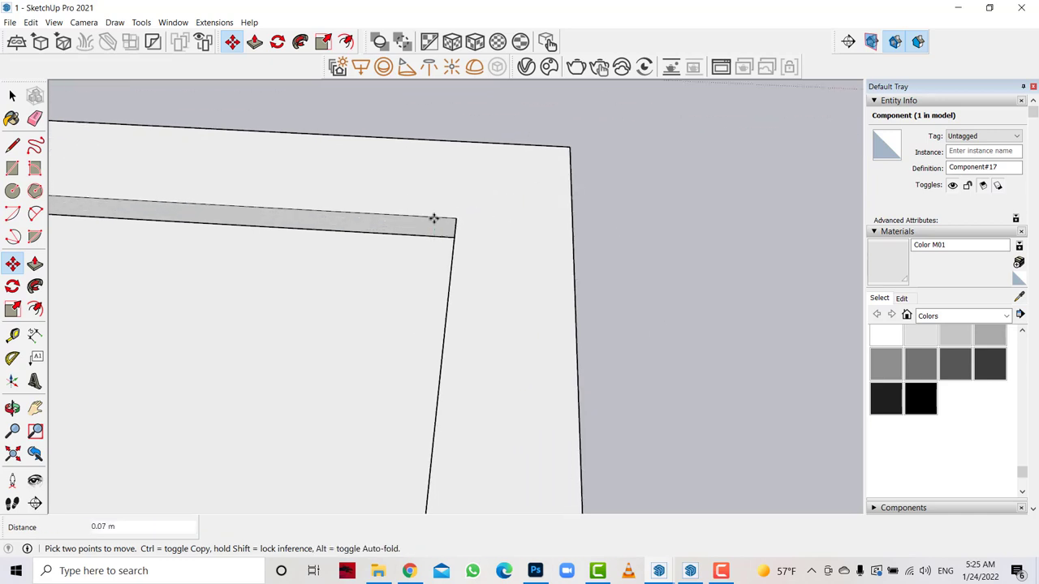
Drop the downlight at the slab corner and lower it onto the slab face.
{"action": "left_click", "coordinate": [434, 217]}
{"action": "scroll", "coordinate": [520, 180], "scroll_direction": "up", "scroll_amount": 2}
{"action": "scroll", "coordinate": [516, 194], "scroll_direction": "up", "scroll_amount": 3}
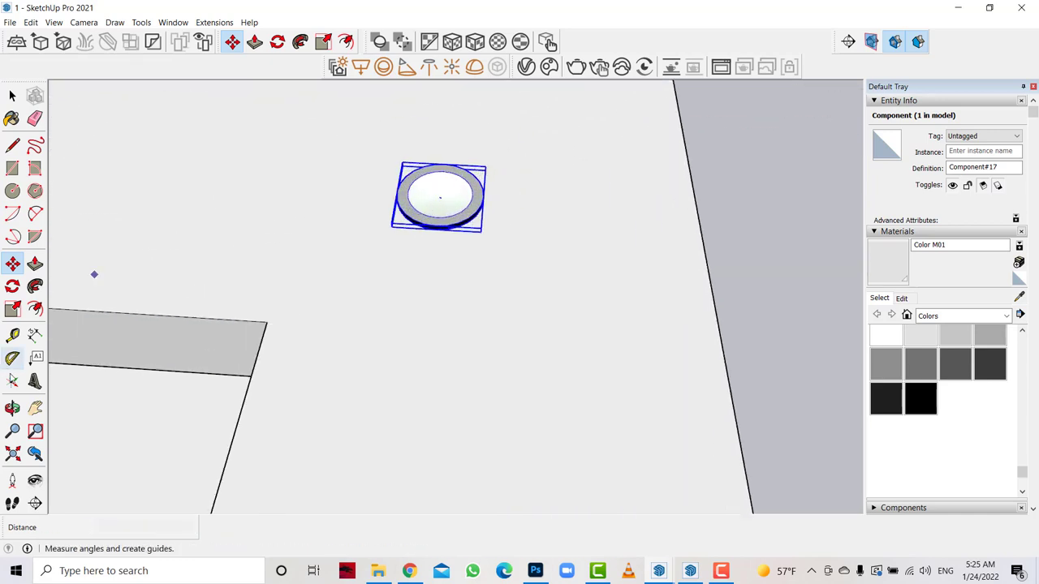
{"action": "left_click", "coordinate": [461, 191]}
{"action": "left_click", "coordinate": [485, 178]}
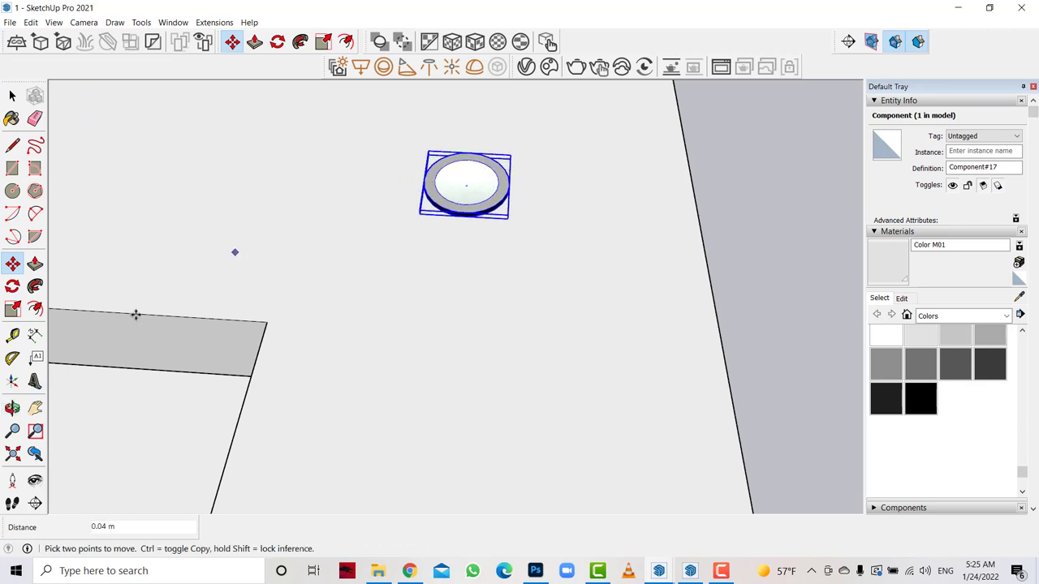
{"action": "left_click", "coordinate": [12, 408]}
{"action": "mouse_move", "coordinate": [366, 211]}
{"action": "left_mouse_down"}
{"action": "mouse_move", "coordinate": [423, 131]}
{"action": "mouse_move", "coordinate": [381, 235]}
{"action": "left_mouse_up"}
{"action": "left_click", "coordinate": [13, 264]}
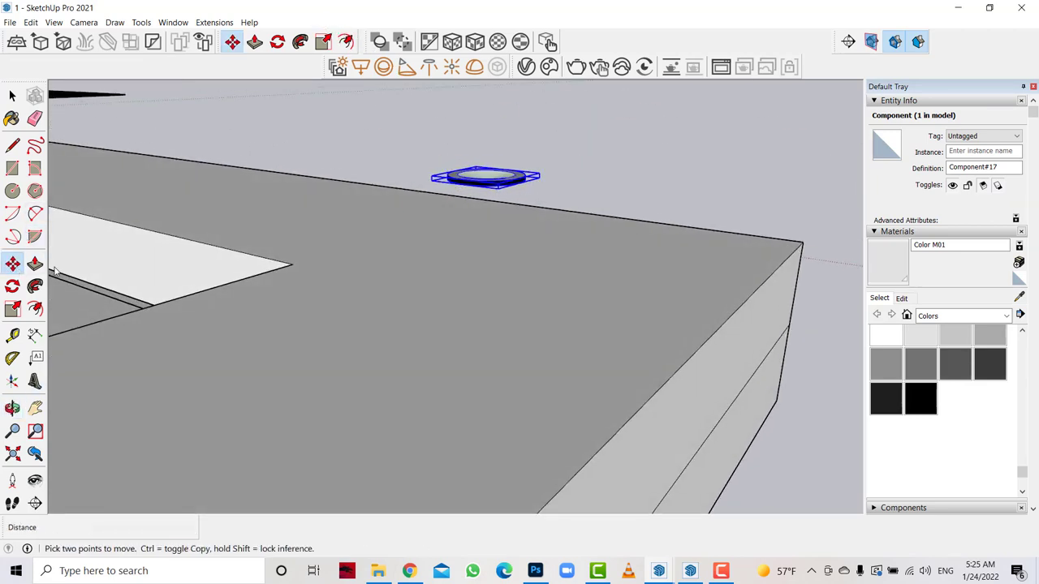
{"action": "left_click", "coordinate": [542, 176]}
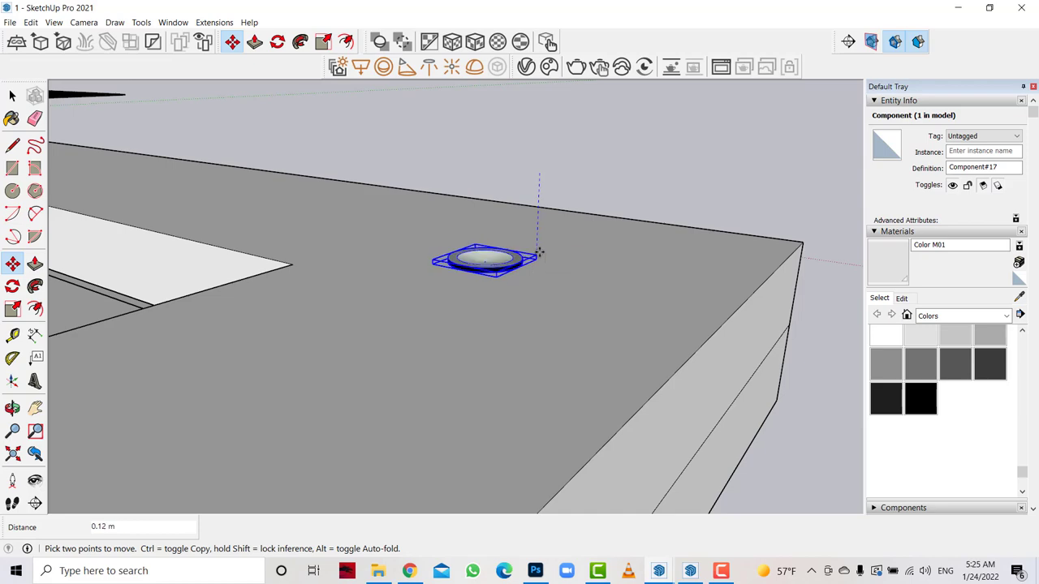
{"action": "left_click", "coordinate": [540, 254]}
From a top-down view, shift the downlight 0.14 m in from the corner.
{"action": "left_click", "coordinate": [12, 409]}
{"action": "mouse_move", "coordinate": [122, 365]}
{"action": "left_mouse_down"}
{"action": "mouse_move", "coordinate": [471, 228]}
{"action": "mouse_move", "coordinate": [552, 262]}
{"action": "mouse_move", "coordinate": [559, 248]}
{"action": "mouse_move", "coordinate": [411, 343]}
{"action": "mouse_move", "coordinate": [622, 233]}
{"action": "mouse_move", "coordinate": [504, 352]}
{"action": "left_mouse_up"}
{"action": "scroll", "coordinate": [601, 369], "scroll_direction": "up", "scroll_amount": 2}
{"action": "scroll", "coordinate": [557, 352], "scroll_direction": "up", "scroll_amount": 2}
{"action": "scroll", "coordinate": [527, 279], "scroll_direction": "up", "scroll_amount": 3}
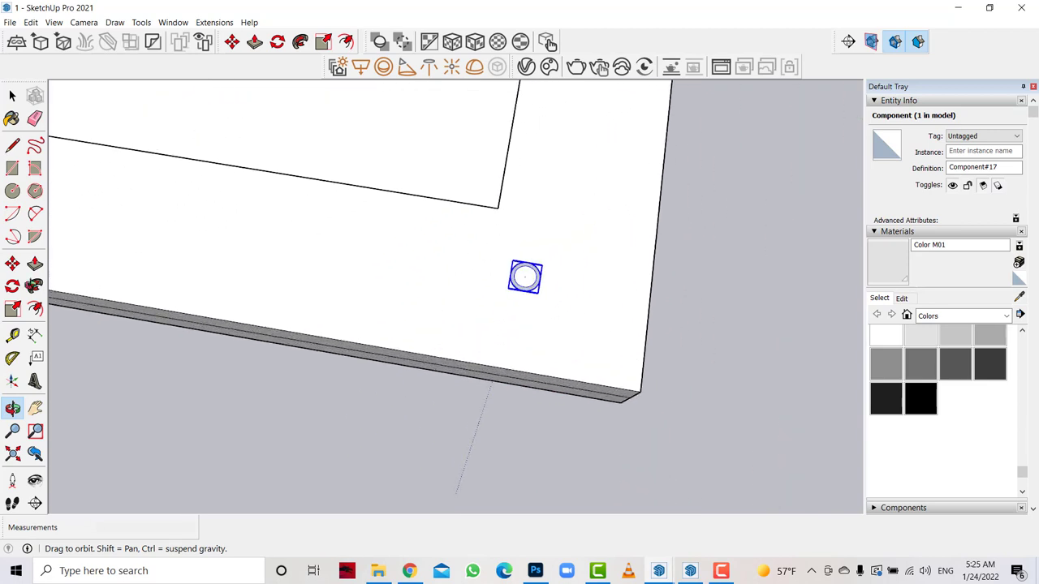
{"action": "left_click", "coordinate": [12, 263]}
{"action": "left_click", "coordinate": [416, 301]}
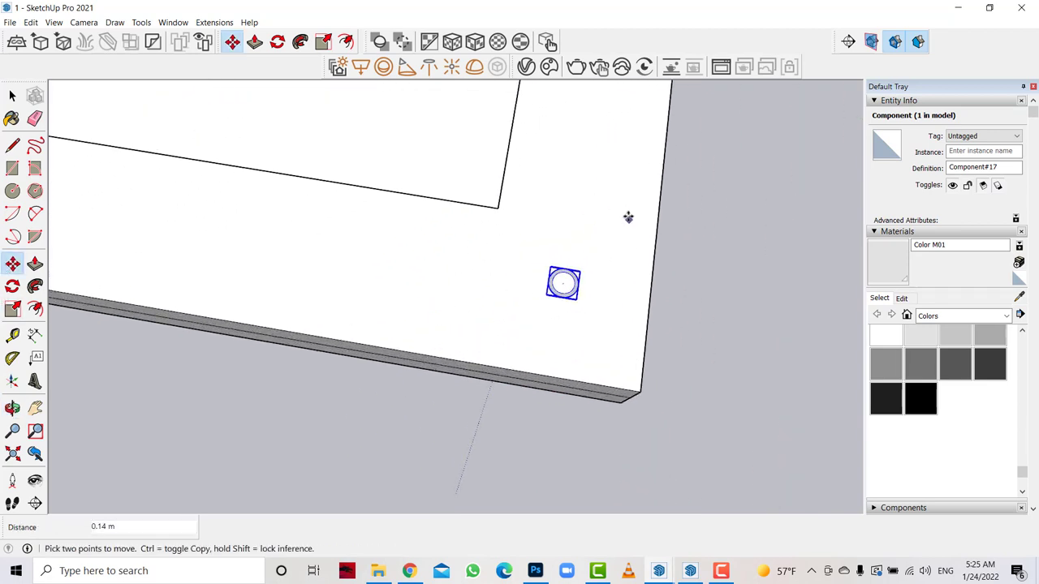
{"action": "scroll", "coordinate": [787, 278], "scroll_direction": "down", "scroll_amount": 3}
{"action": "scroll", "coordinate": [784, 293], "scroll_direction": "down", "scroll_amount": 1}
Copy the downlight along the front border, then undo the misplaced copies.
{"action": "key", "text": "ctrl"}
{"action": "left_click", "coordinate": [782, 294]}
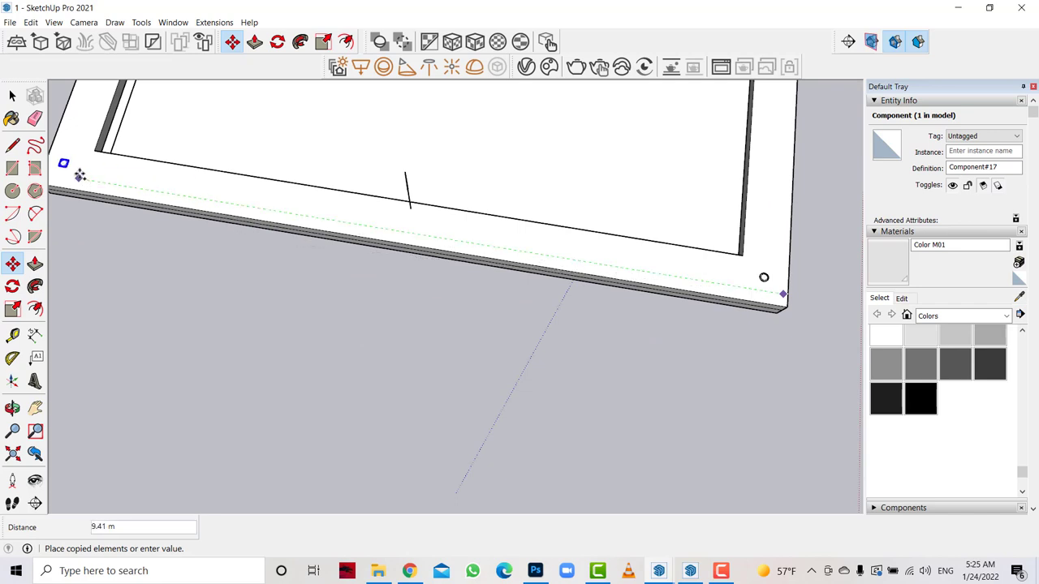
{"action": "scroll", "coordinate": [219, 194], "scroll_direction": "down", "scroll_amount": 2}
{"action": "left_click", "coordinate": [106, 173]}
{"action": "left_click", "coordinate": [109, 174]}
{"action": "type", "text": "1"}
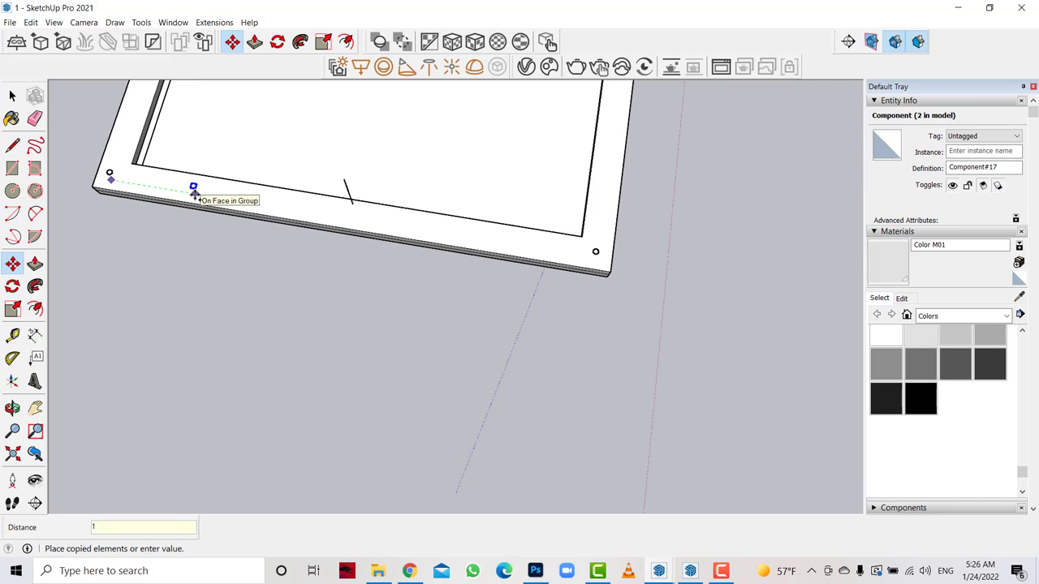
{"action": "key", "text": "Return"}
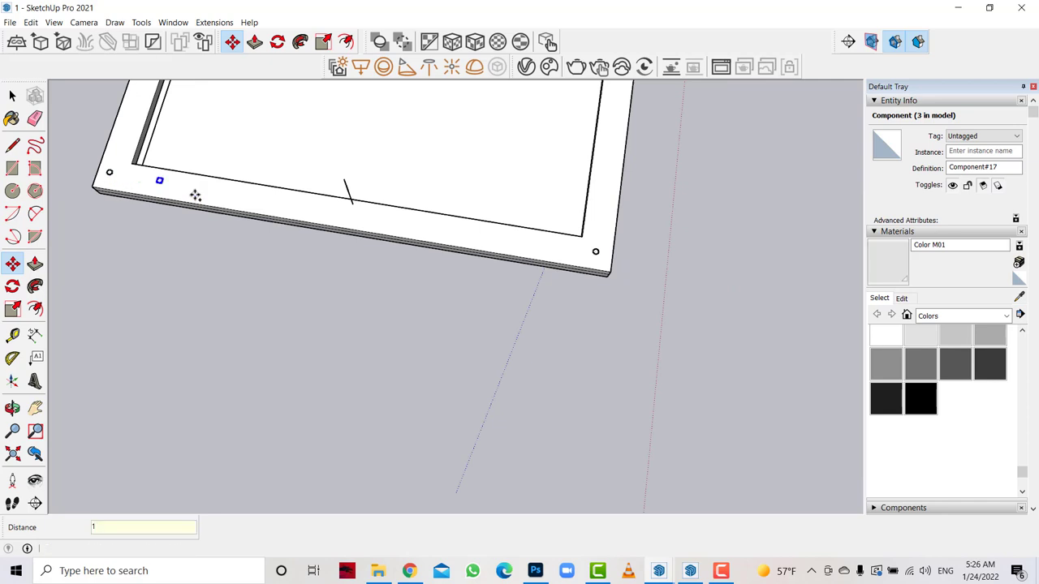
{"action": "left_click", "coordinate": [178, 184]}
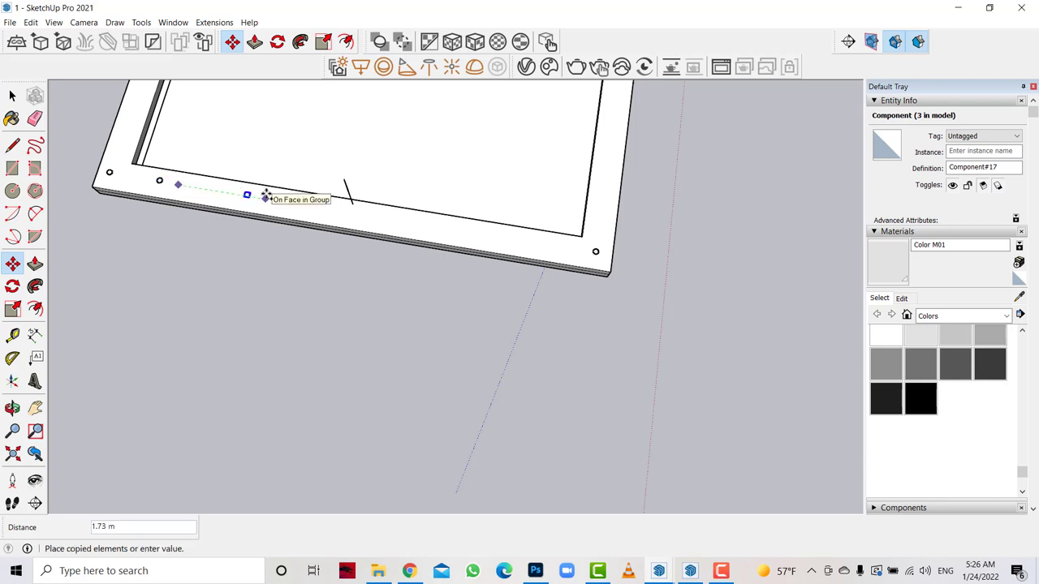
{"action": "key", "text": "Return"}
{"action": "left_click", "coordinate": [246, 195]}
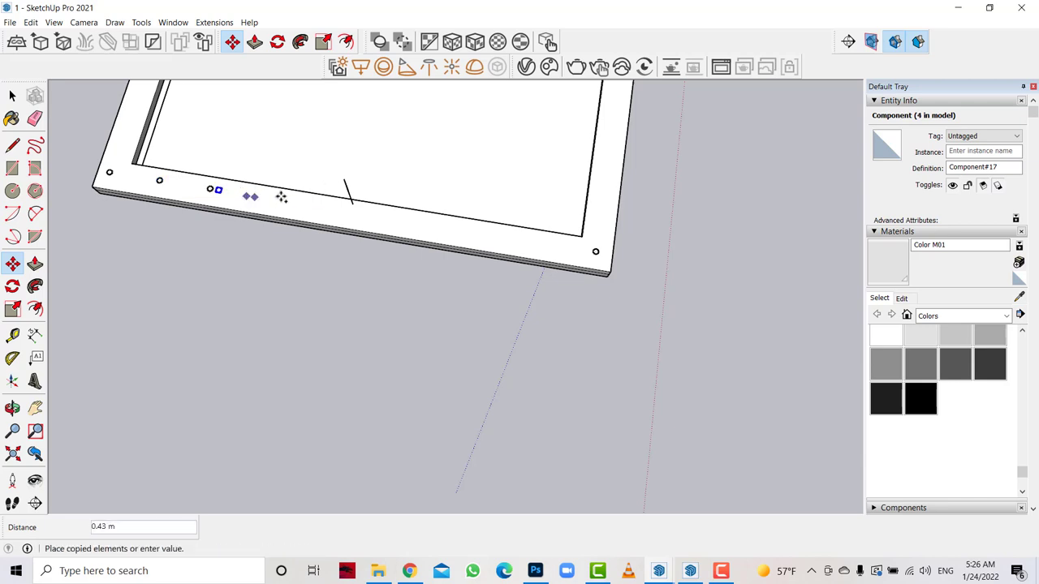
{"action": "key", "text": "ctrl+z"}
{"action": "key", "text": "ctrl+z"}
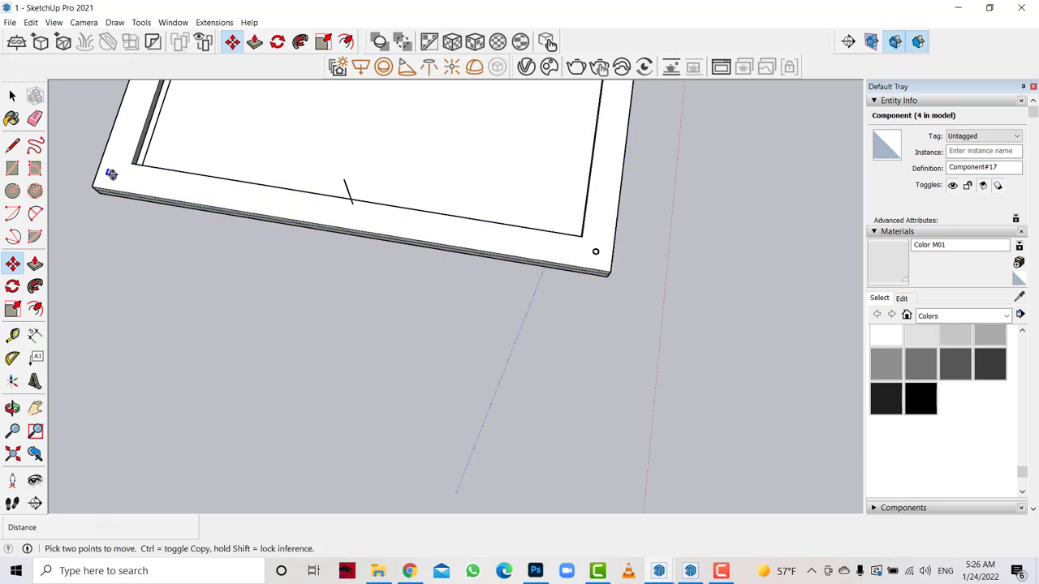
Copy the corner downlight four times along the border at 1.2 m spacing.
{"action": "left_click", "coordinate": [110, 173]}
{"action": "type", "text": "1.2"}
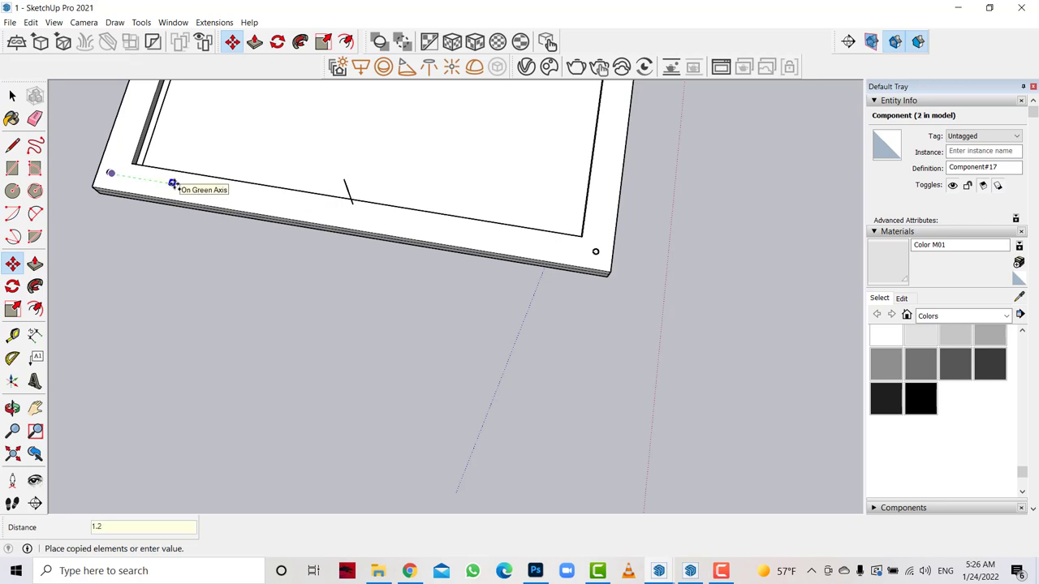
{"action": "key", "text": "Return"}
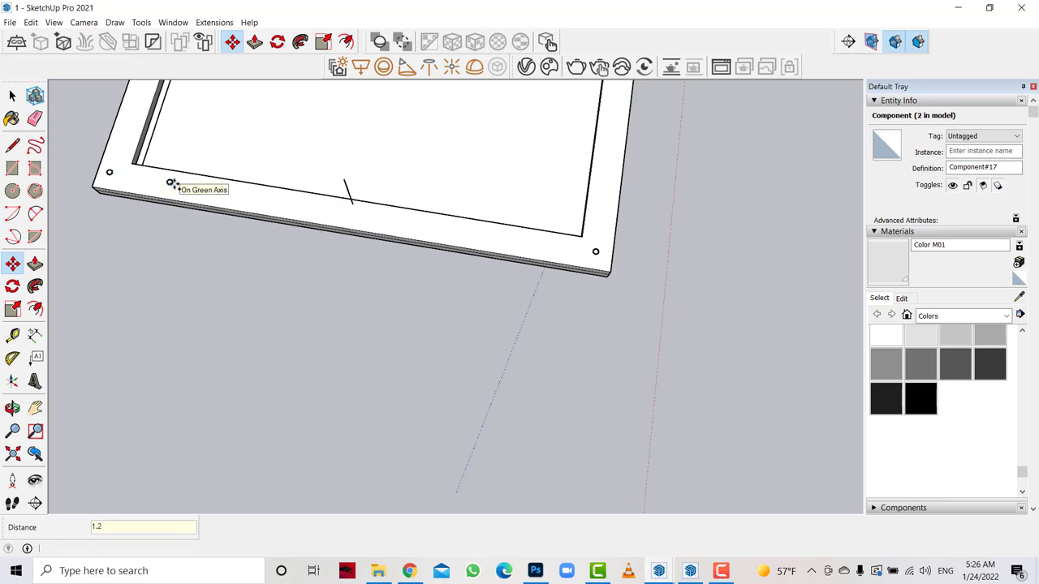
{"action": "left_click", "coordinate": [171, 182]}
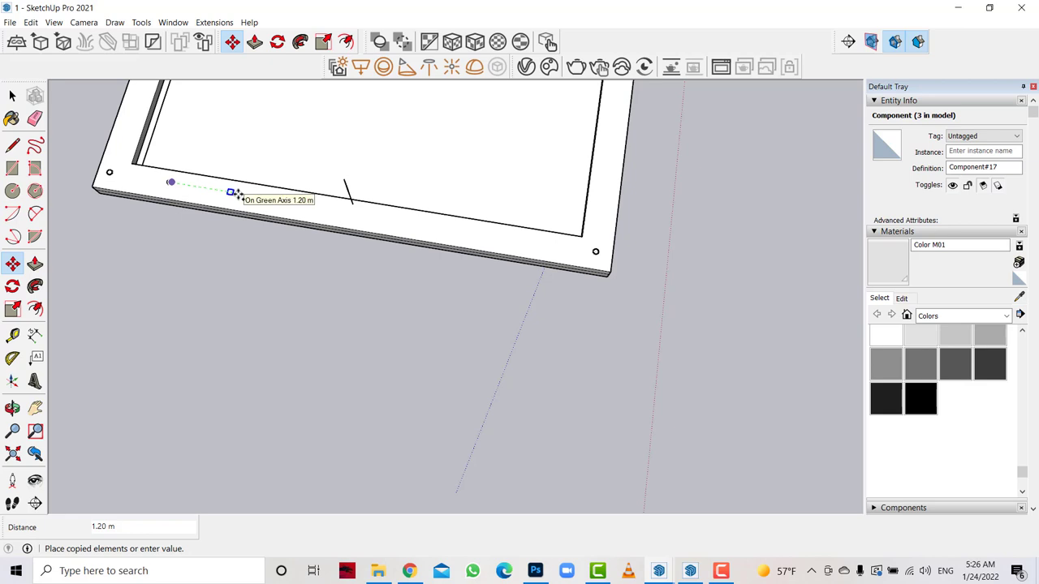
{"action": "key", "text": "Return"}
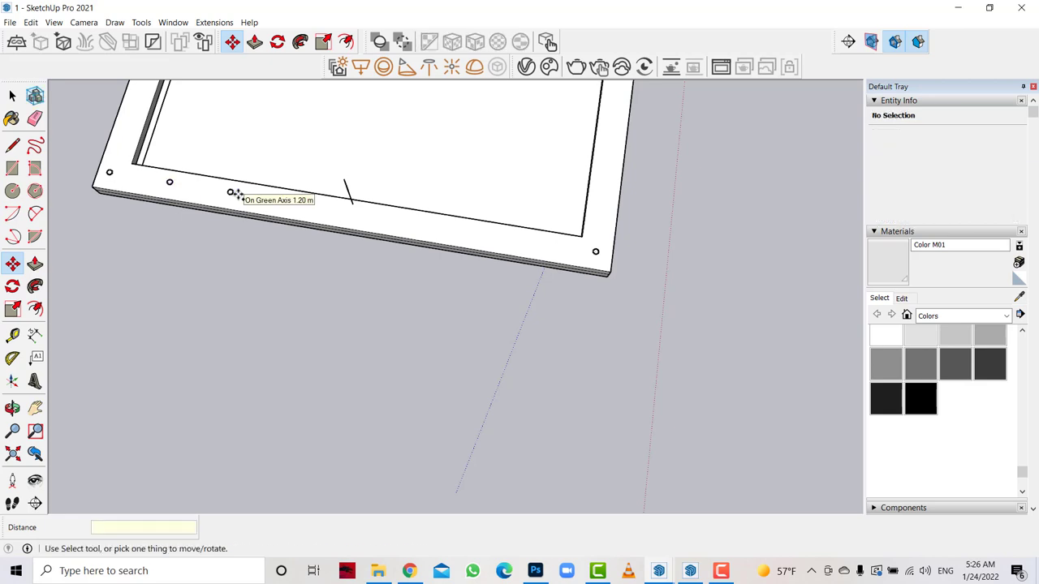
{"action": "left_click", "coordinate": [231, 193]}
{"action": "type", "text": "1.2"}
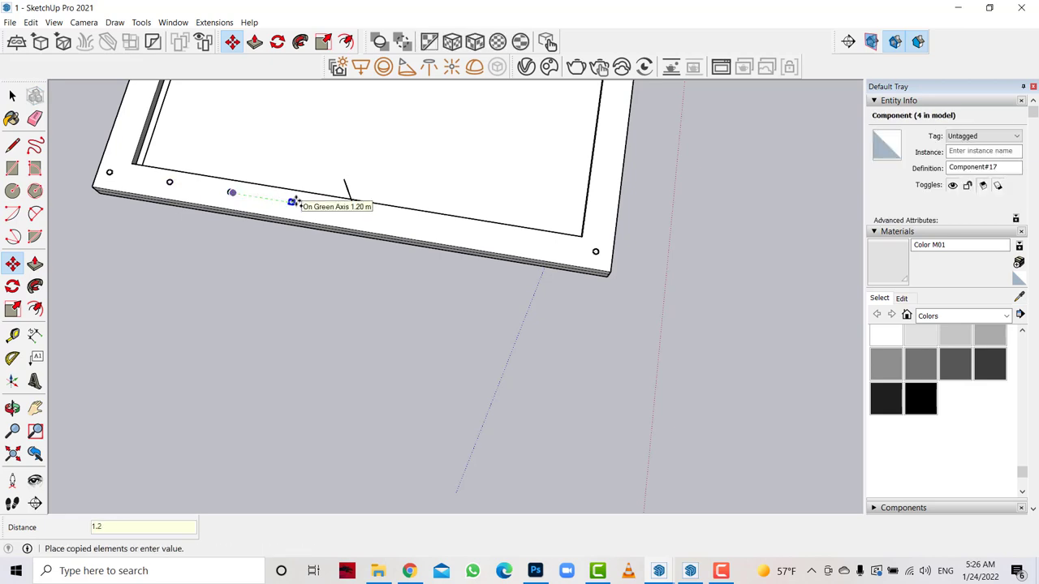
{"action": "key", "text": "Return"}
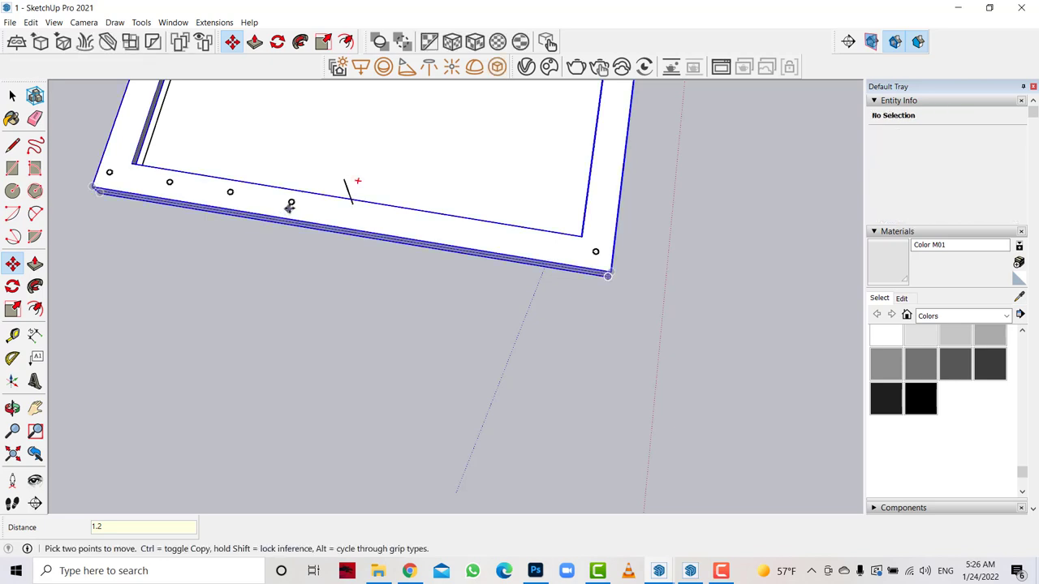
{"action": "left_click", "coordinate": [292, 203]}
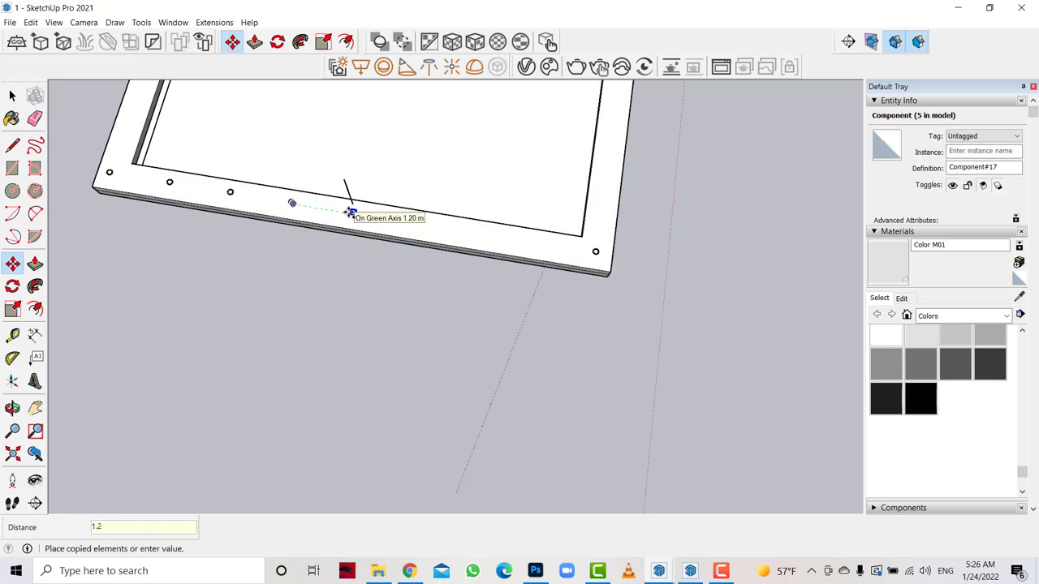
{"action": "key", "text": "Return"}
Add three more 1.2 m downlight copies to reach the far corner, then orbit out.
{"action": "left_click", "coordinate": [352, 214]}
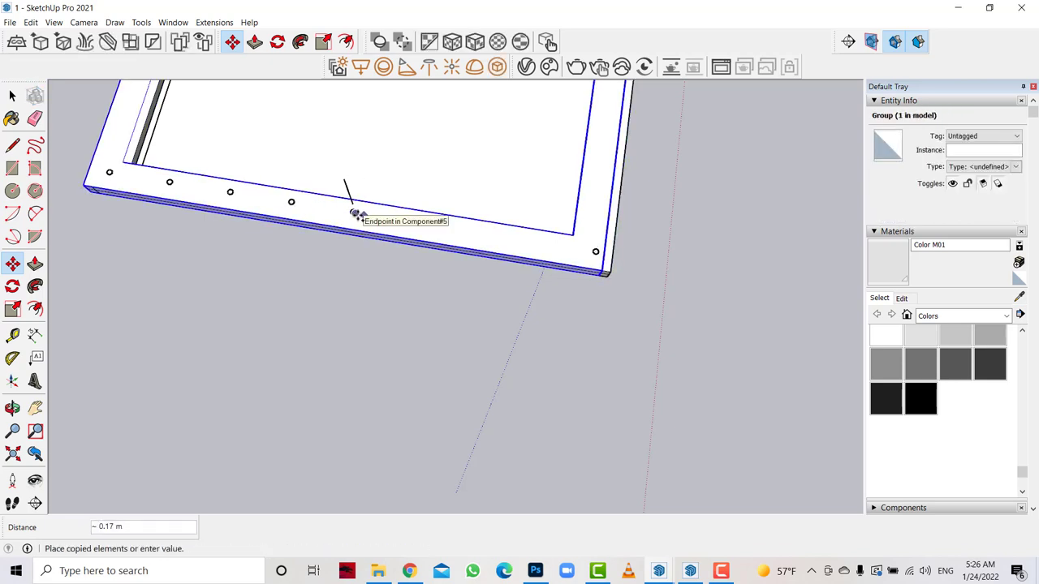
{"action": "key", "text": "Escape"}
{"action": "left_click", "coordinate": [353, 213]}
{"action": "type", "text": "1.2"}
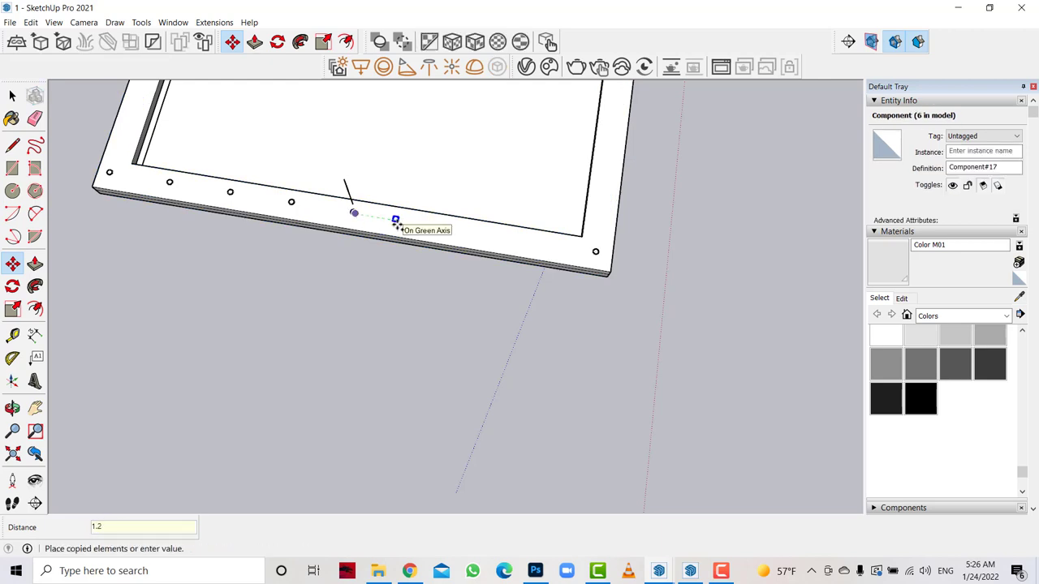
{"action": "key", "text": "Return"}
{"action": "left_click", "coordinate": [415, 223]}
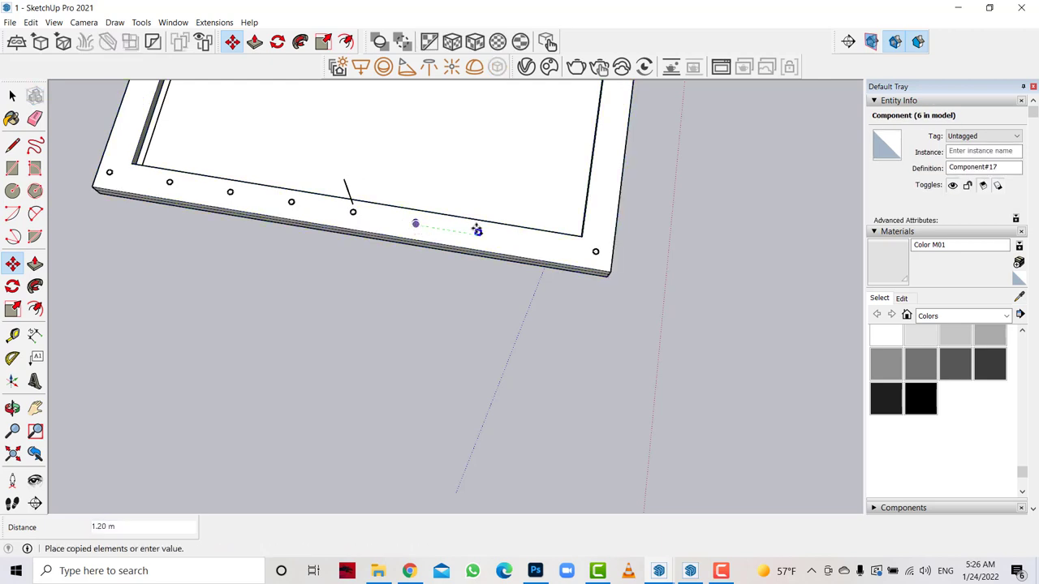
{"action": "key", "text": "Return"}
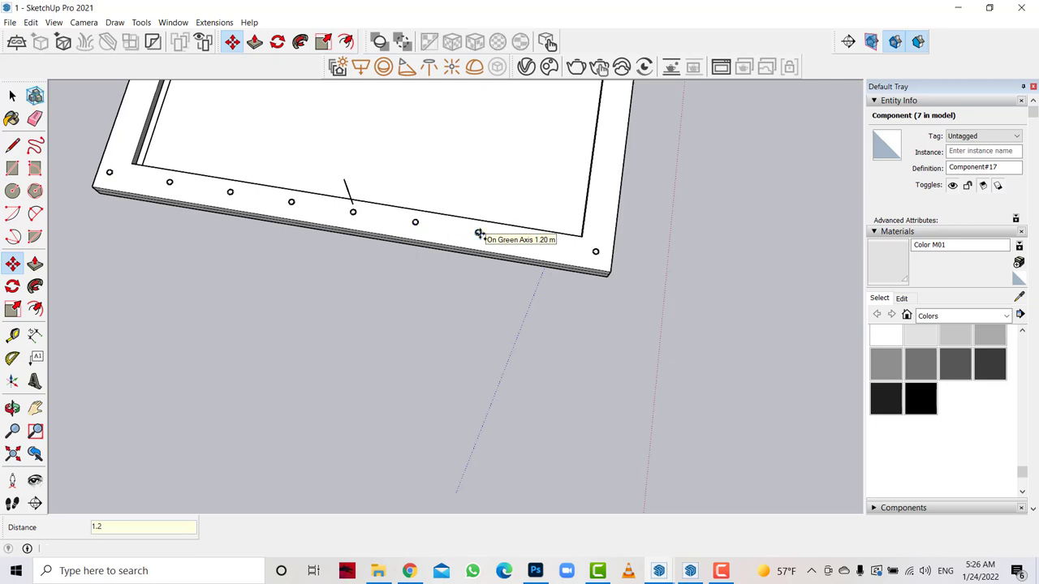
{"action": "left_click", "coordinate": [479, 233]}
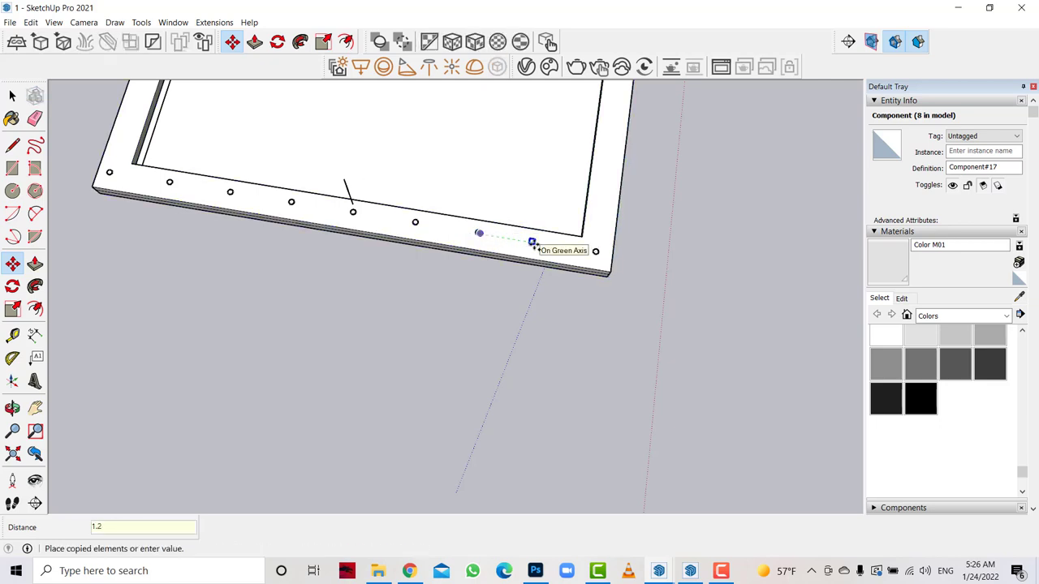
{"action": "key", "text": "Return"}
{"action": "middle_click_drag", "start_coordinate": [313, 332], "coordinate": [340, 346]}
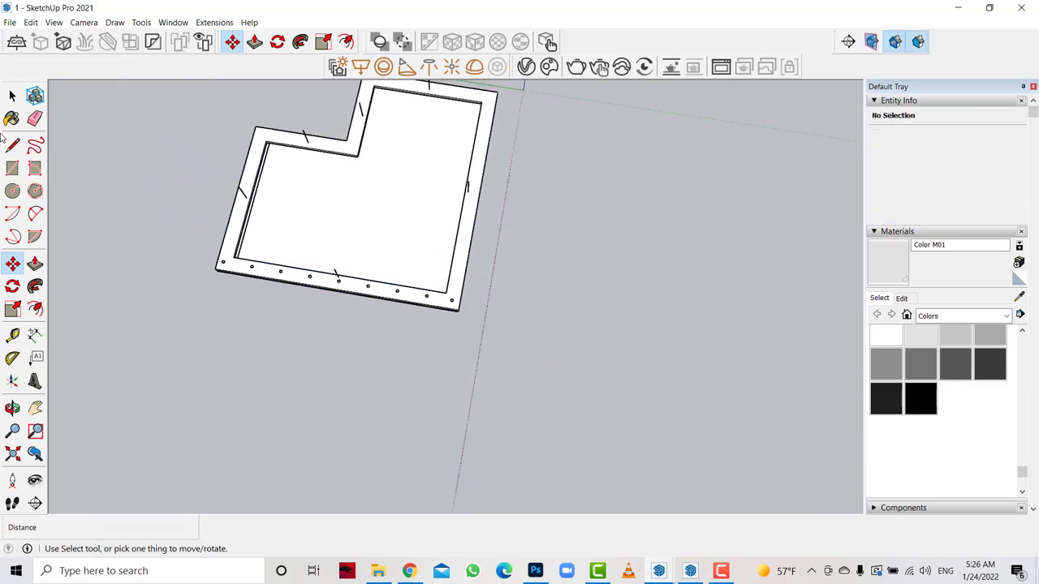
Select the downlight at the slab's front-right corner.
{"action": "left_click", "coordinate": [12, 96]}
{"action": "scroll", "coordinate": [492, 158], "scroll_direction": "down", "scroll_amount": 3}
{"action": "scroll", "coordinate": [449, 186], "scroll_direction": "up", "scroll_amount": 3}
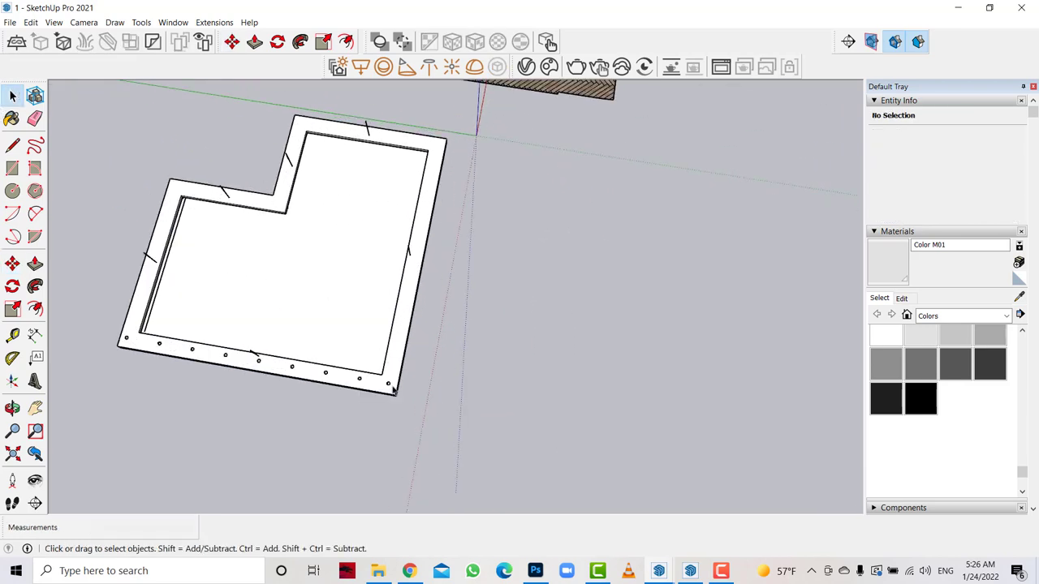
{"action": "left_click", "coordinate": [388, 385]}
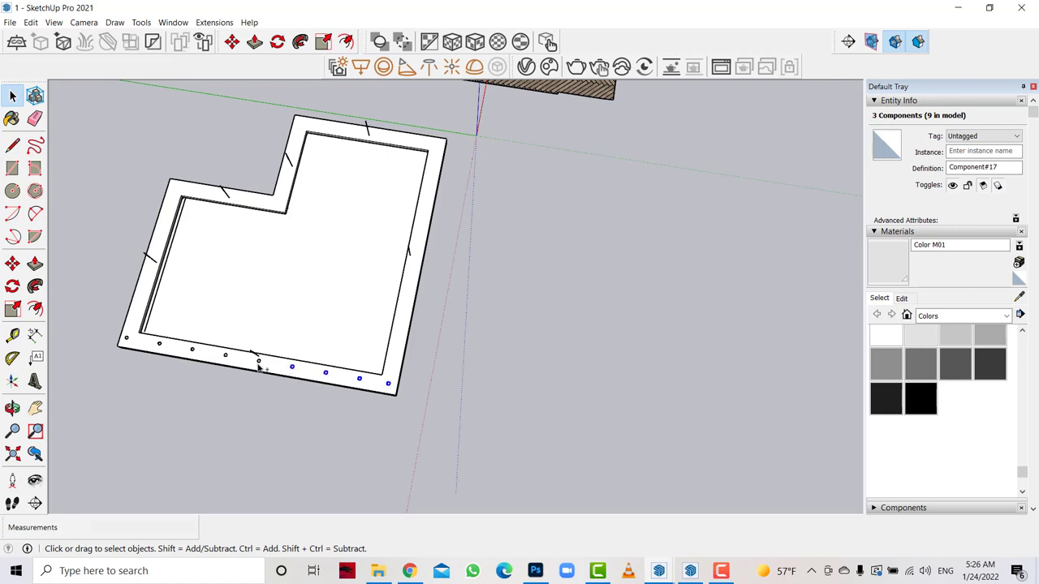
{"action": "left_click", "coordinate": [400, 385]}
{"action": "scroll", "coordinate": [401, 381], "scroll_direction": "up", "scroll_amount": 3}
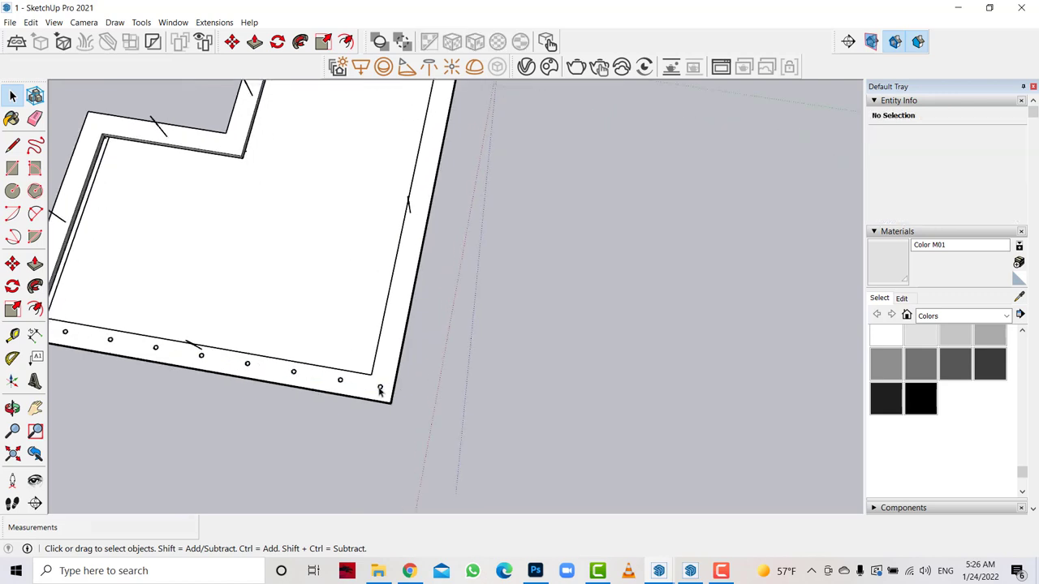
Copy the corner downlight 1.2 m up the right border three times.
{"action": "key", "text": "s"}
{"action": "key", "text": "m"}
{"action": "left_click", "coordinate": [406, 366]}
{"action": "key", "text": "ctrl"}
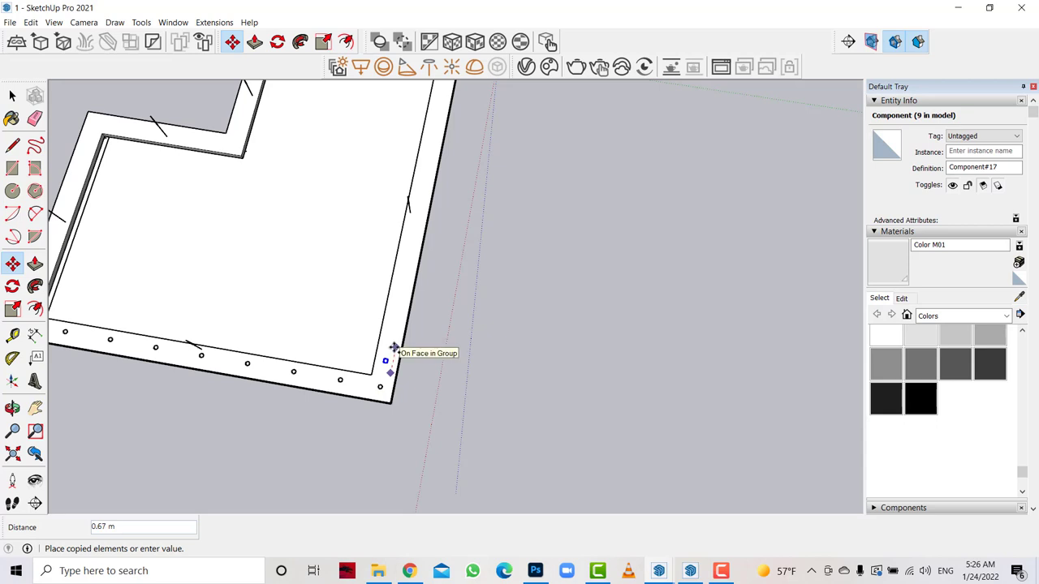
{"action": "type", "text": "1.2"}
{"action": "key", "text": "Return"}
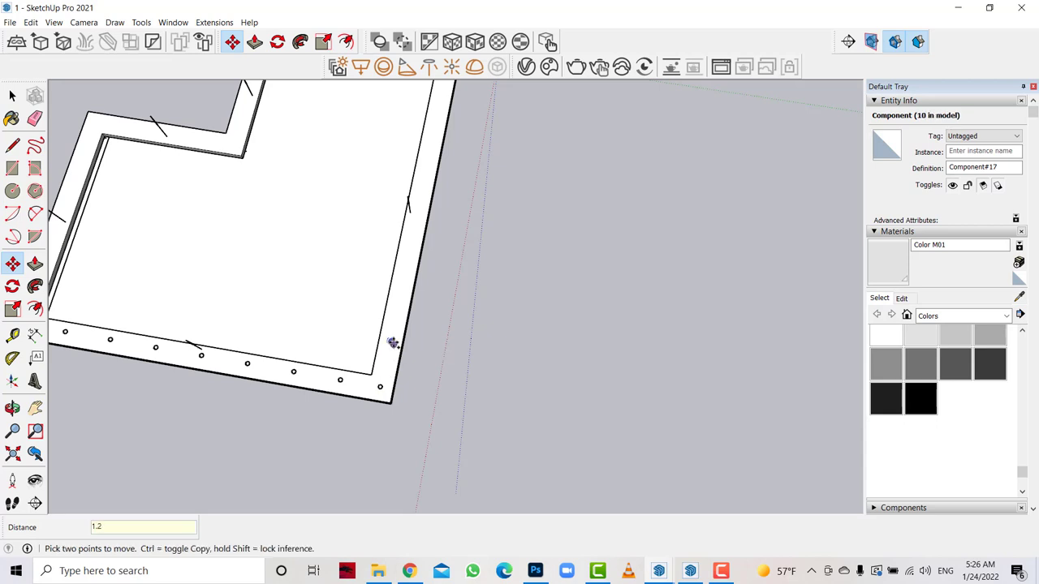
{"action": "left_click", "coordinate": [391, 340]}
{"action": "key", "text": "ctrl"}
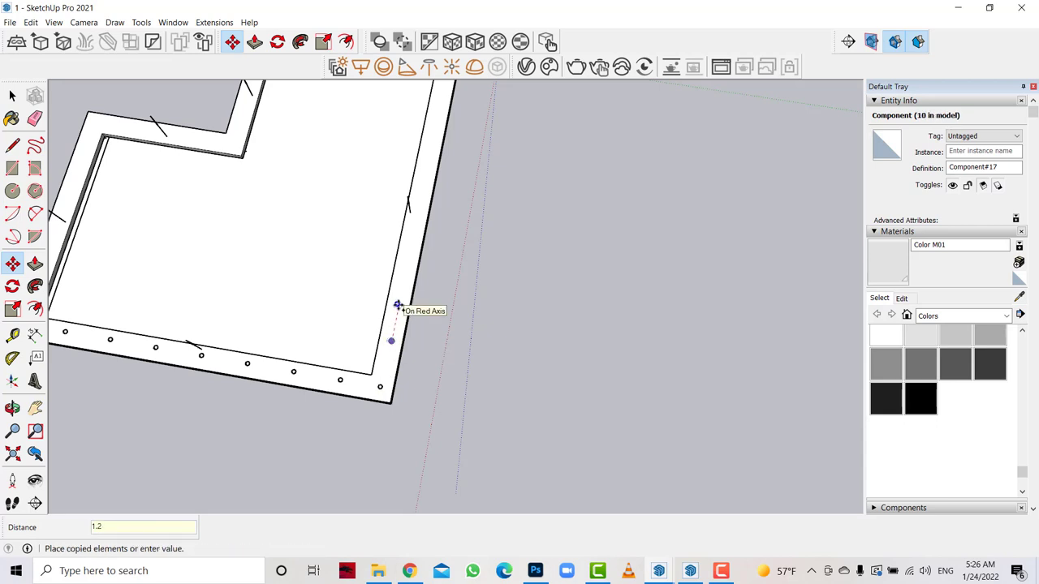
{"action": "key", "text": "Return"}
{"action": "left_click", "coordinate": [399, 297]}
{"action": "key", "text": "ctrl"}
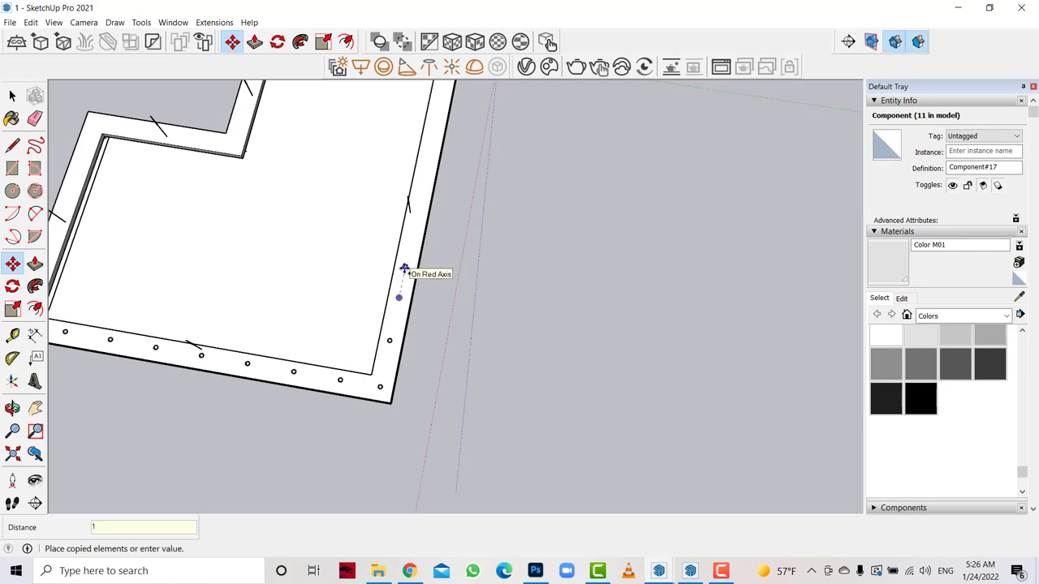
{"action": "key", "text": "Return"}
Add two more downlight copies at 1.2 m spacing further up the right border.
{"action": "left_click", "coordinate": [408, 253]}
{"action": "key", "text": "ctrl"}
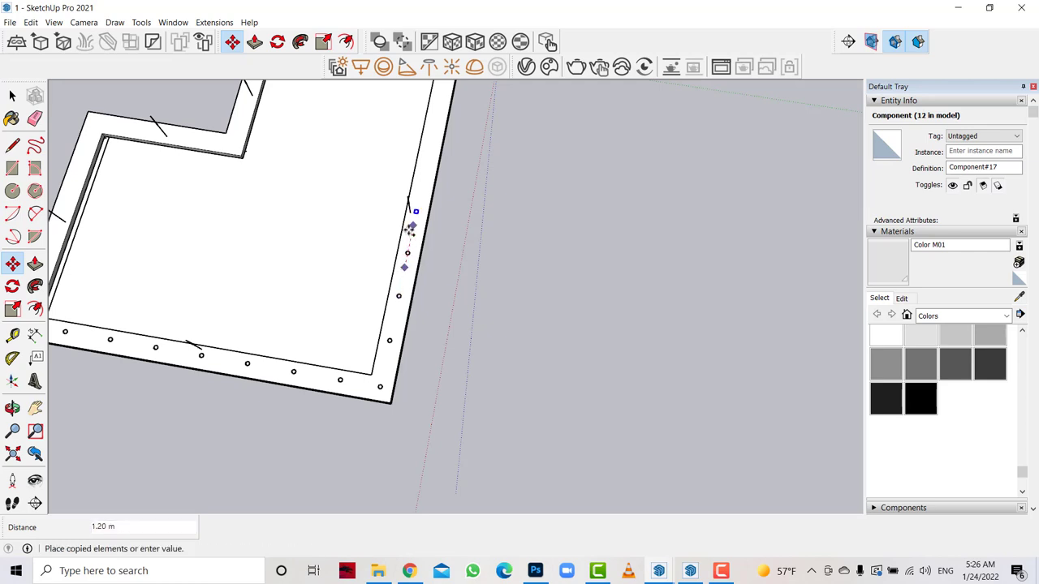
{"action": "type", "text": "1"}
{"action": "key", "text": "Return"}
{"action": "scroll", "coordinate": [410, 231], "scroll_direction": "down", "scroll_amount": 3}
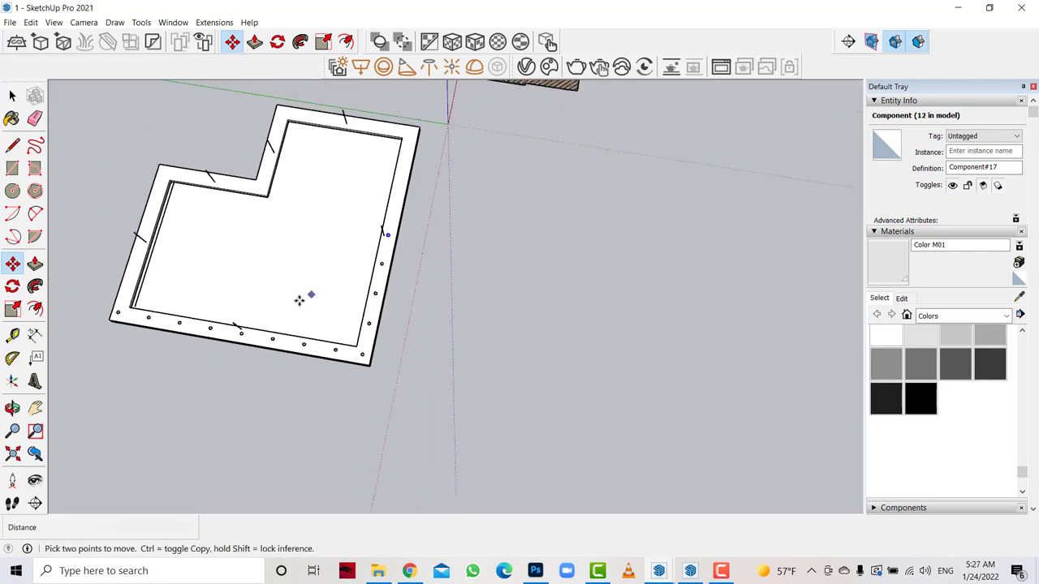
{"action": "scroll", "coordinate": [394, 195], "scroll_direction": "up", "scroll_amount": 4}
{"action": "left_click", "coordinate": [389, 274]}
{"action": "key", "text": "ctrl"}
{"action": "type", "text": "1"}
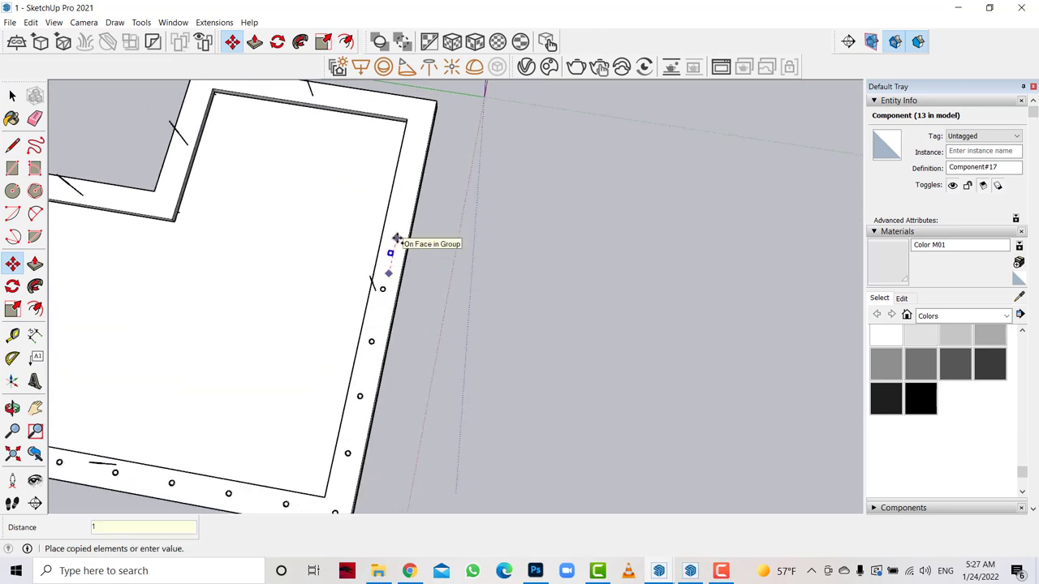
{"action": "key", "text": "Return"}
Continue the 1.2 m downlight copies up the right edge to the far corner.
{"action": "left_click", "coordinate": [395, 239]}
{"action": "key", "text": "ctrl"}
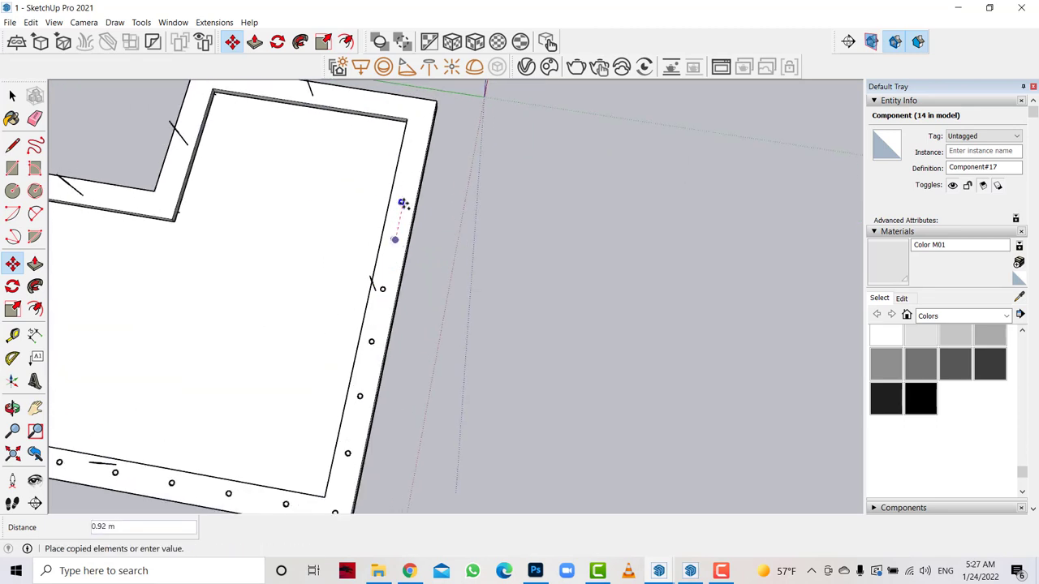
{"action": "key", "text": "Return"}
{"action": "left_click", "coordinate": [403, 202]}
{"action": "key", "text": "ctrl"}
{"action": "key", "text": "Return"}
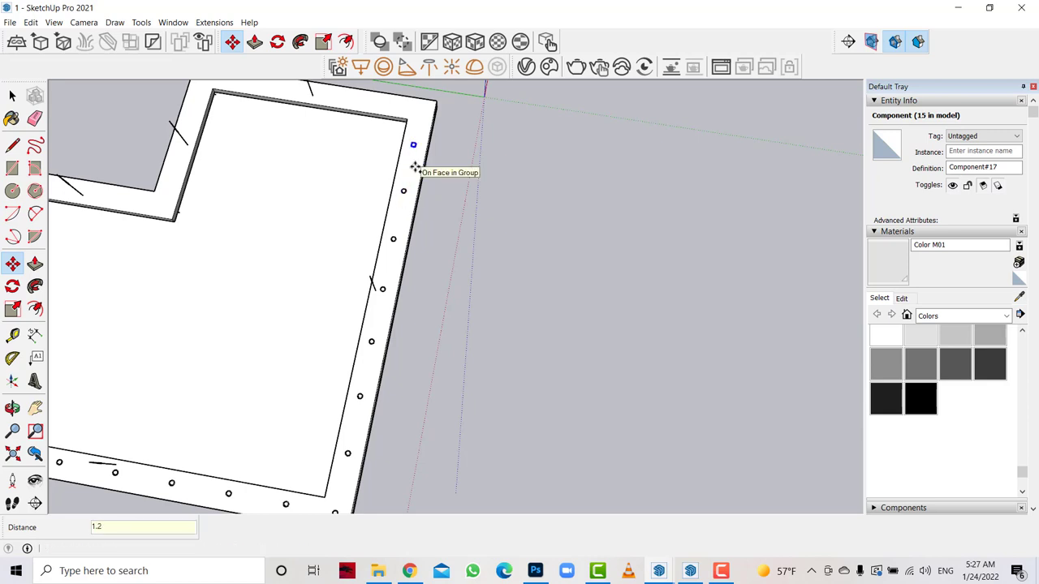
{"action": "left_click", "coordinate": [414, 166]}
{"action": "key", "text": "ctrl"}
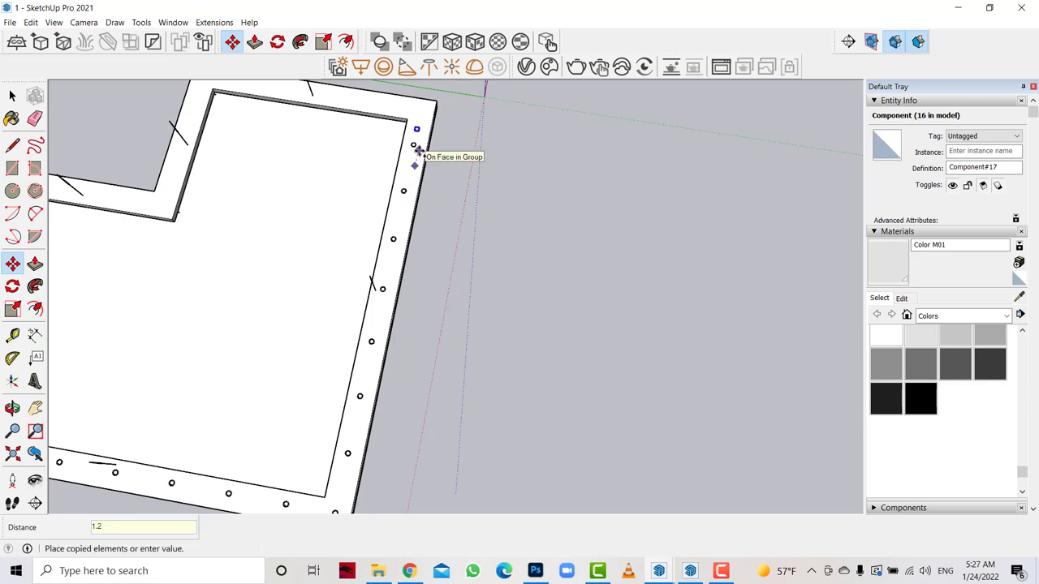
{"action": "key", "text": "Return"}
Begin copying the far-corner downlight along the top border of the slab.
{"action": "scroll", "coordinate": [412, 106], "scroll_direction": "up", "scroll_amount": 3}
{"action": "scroll", "coordinate": [414, 108], "scroll_direction": "up", "scroll_amount": 3}
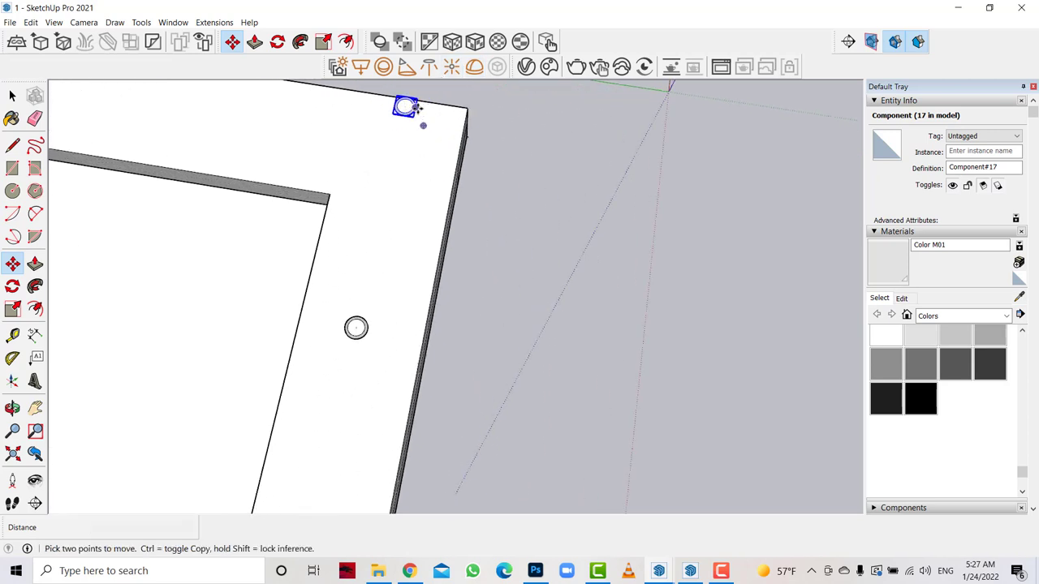
{"action": "left_click", "coordinate": [414, 108]}
{"action": "scroll", "coordinate": [591, 169], "scroll_direction": "down", "scroll_amount": 2}
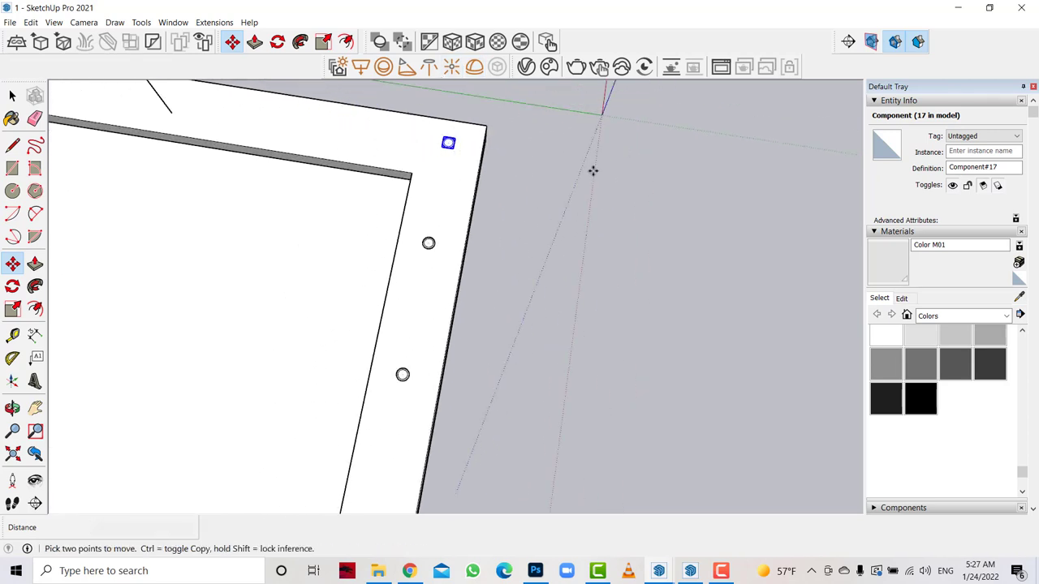
{"action": "scroll", "coordinate": [638, 170], "scroll_direction": "down", "scroll_amount": 2}
{"action": "left_click", "coordinate": [551, 172]}
{"action": "key", "text": "ctrl"}
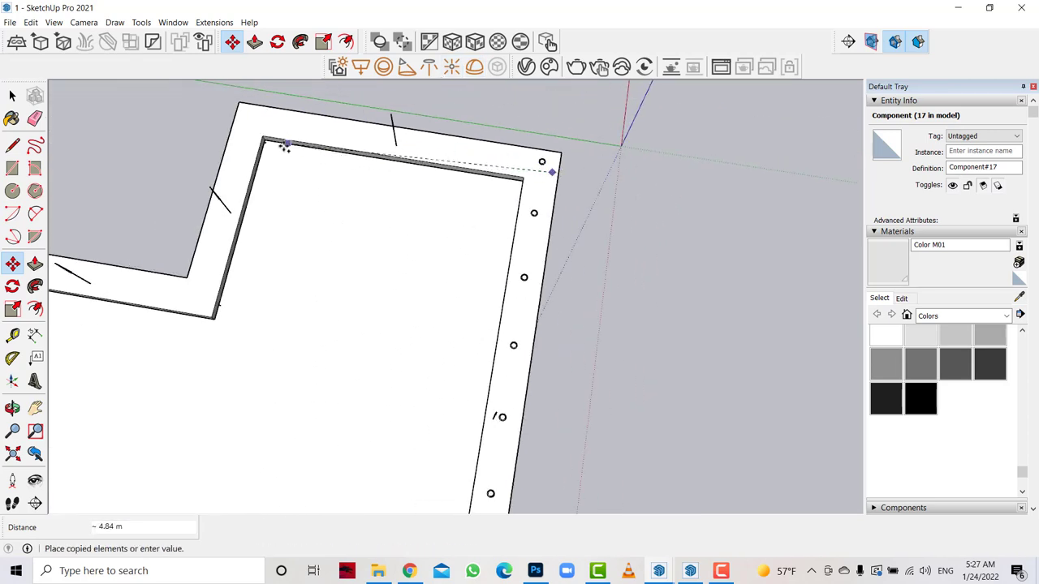
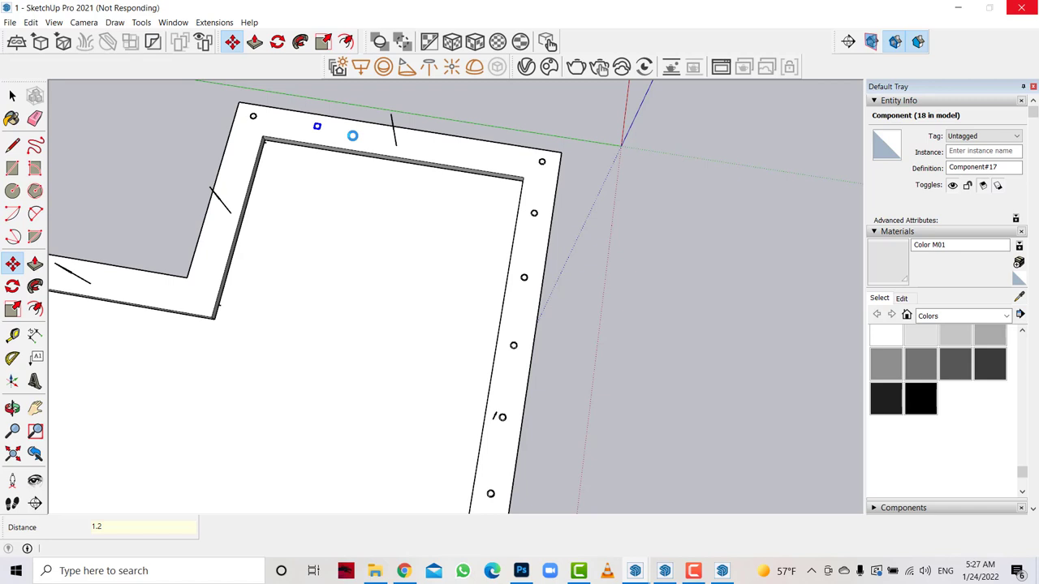
Place four more hole copies 1.1 m apart along the upper frame edge.
{"action": "key", "text": "Return"}
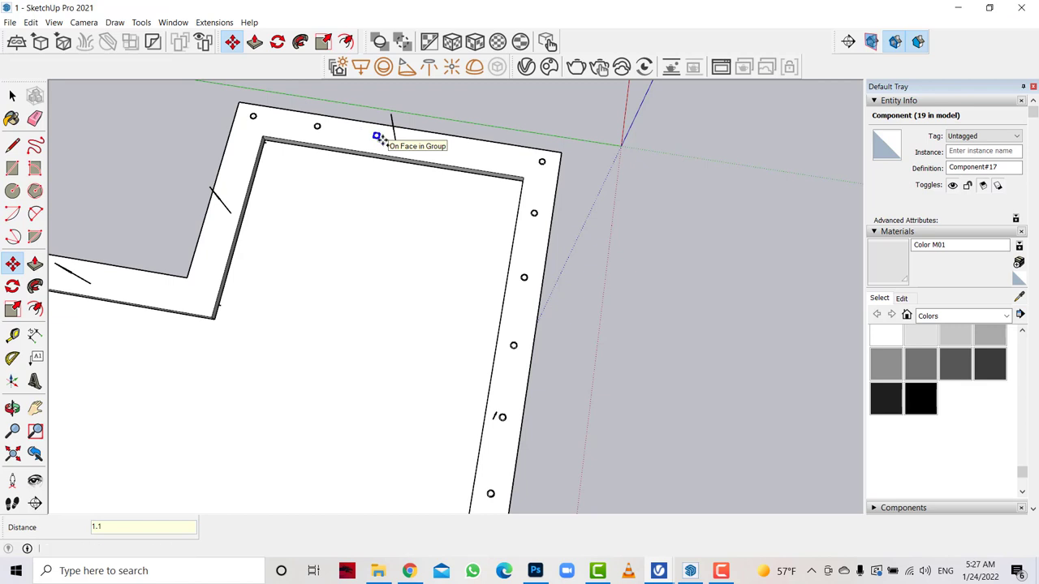
{"action": "key", "text": "Return"}
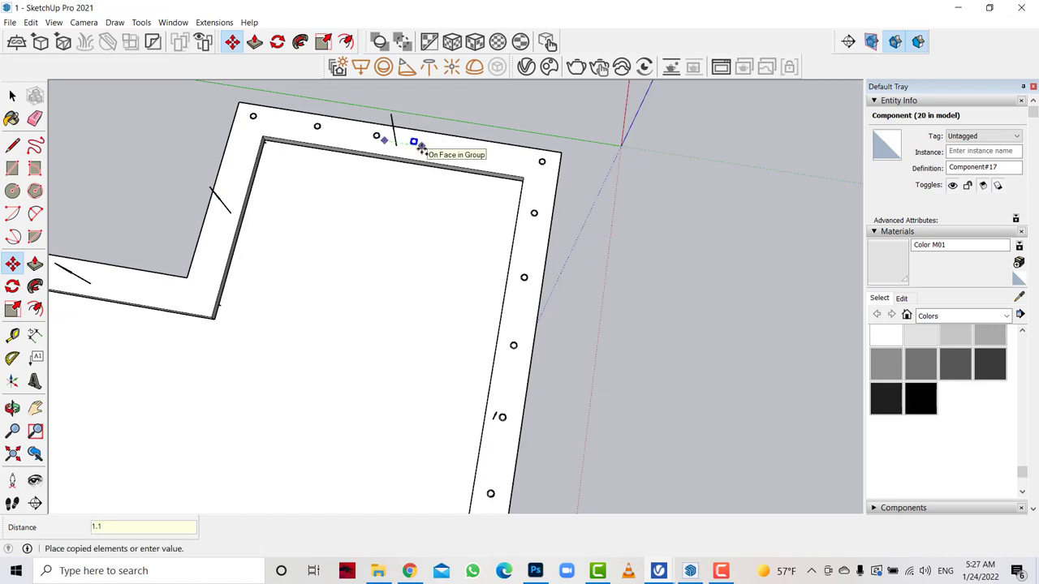
{"action": "key", "text": "Return"}
{"action": "left_click", "coordinate": [430, 146]}
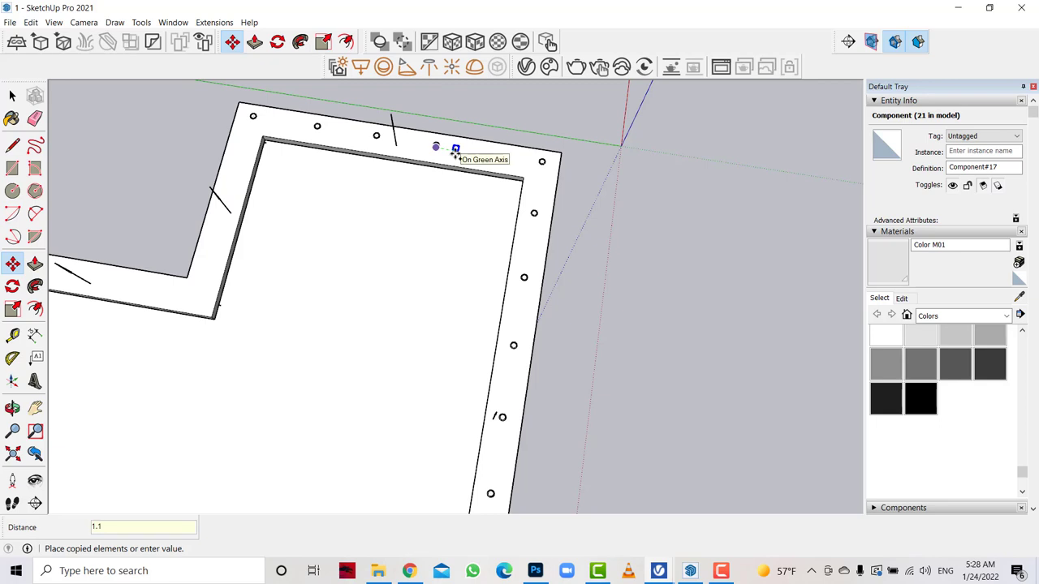
{"action": "key", "text": "Return"}
{"action": "scroll", "coordinate": [484, 157], "scroll_direction": "up", "scroll_amount": 2}
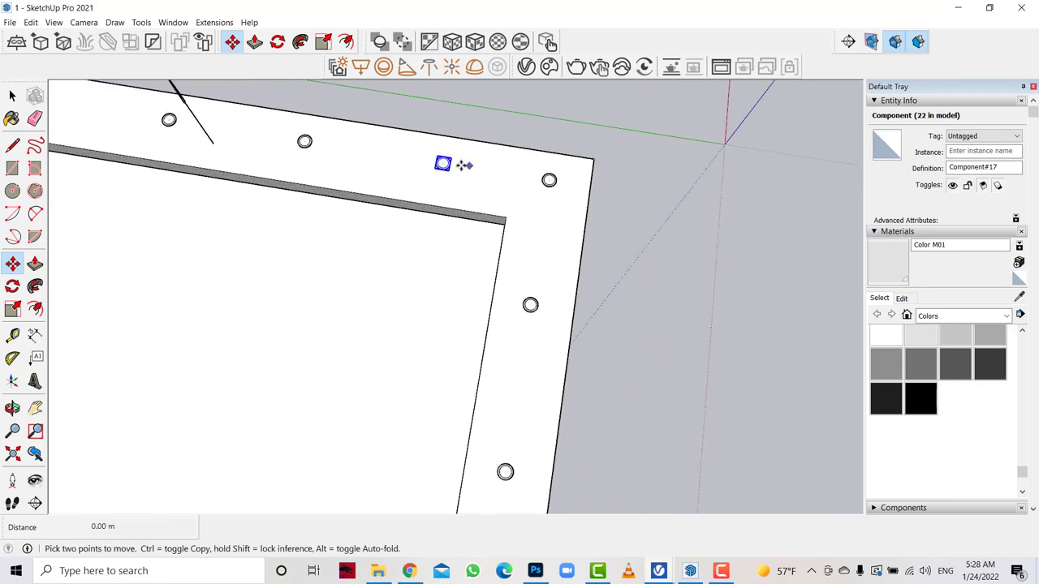
{"action": "scroll", "coordinate": [817, 149], "scroll_direction": "down", "scroll_amount": 3}
{"action": "scroll", "coordinate": [783, 156], "scroll_direction": "down", "scroll_amount": 2}
{"action": "left_click", "coordinate": [11, 96]}
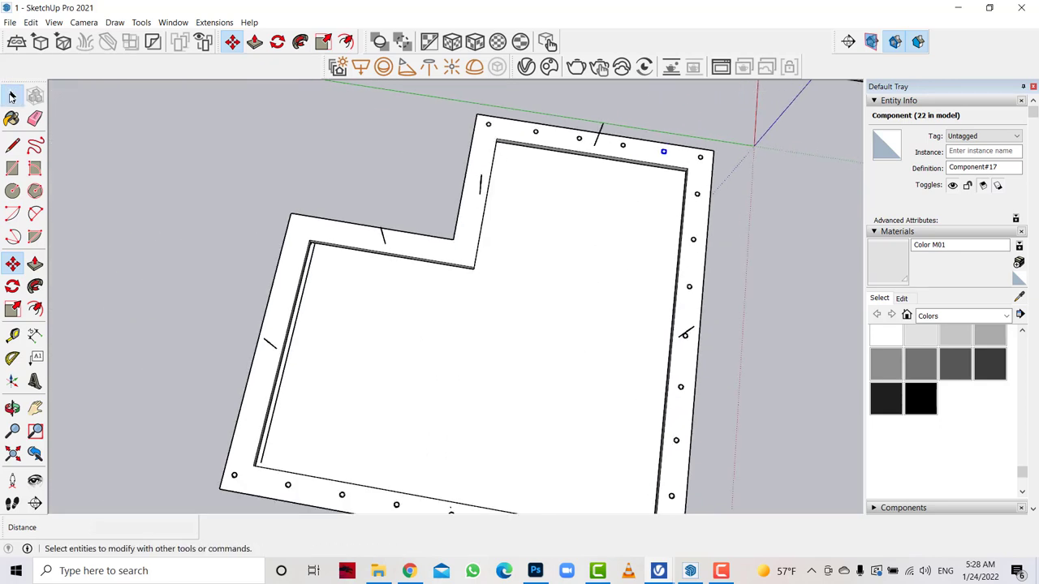
{"action": "left_click", "coordinate": [12, 96]}
{"action": "scroll", "coordinate": [521, 151], "scroll_direction": "up", "scroll_amount": 2}
Copy the corner hole three times, 1.1 m apart, down the next frame edge.
{"action": "key", "text": "m"}
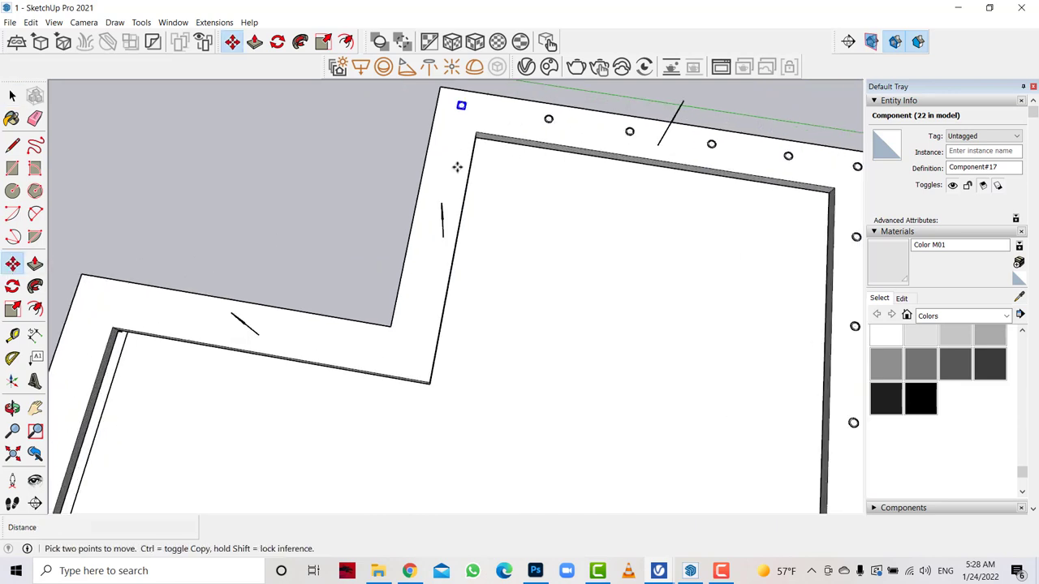
{"action": "left_click", "coordinate": [461, 122]}
{"action": "key", "text": "ctrl"}
{"action": "type", "text": "1.1"}
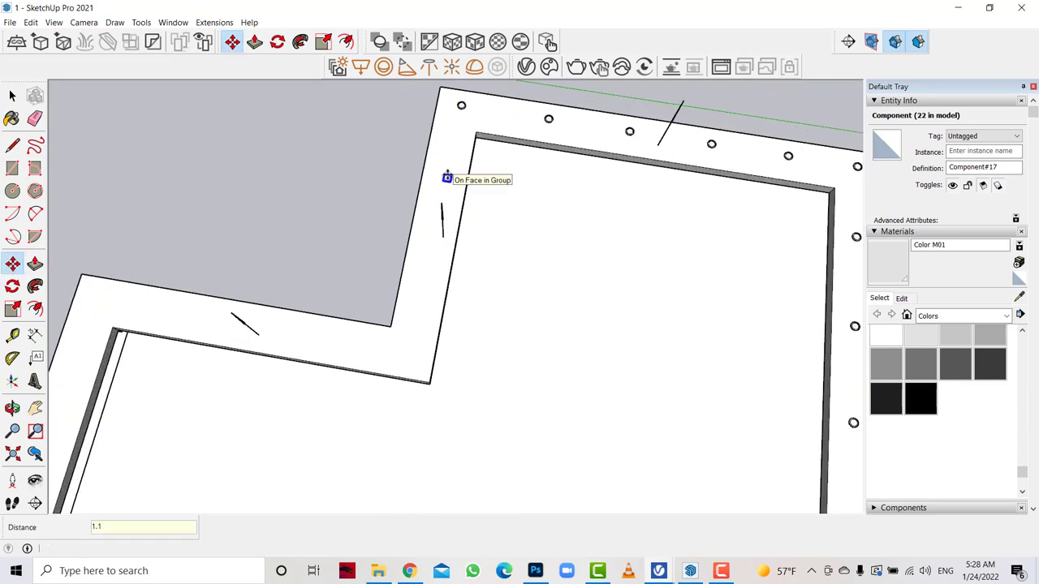
{"action": "key", "text": "Return"}
{"action": "left_click", "coordinate": [446, 179]}
{"action": "key", "text": "ctrl"}
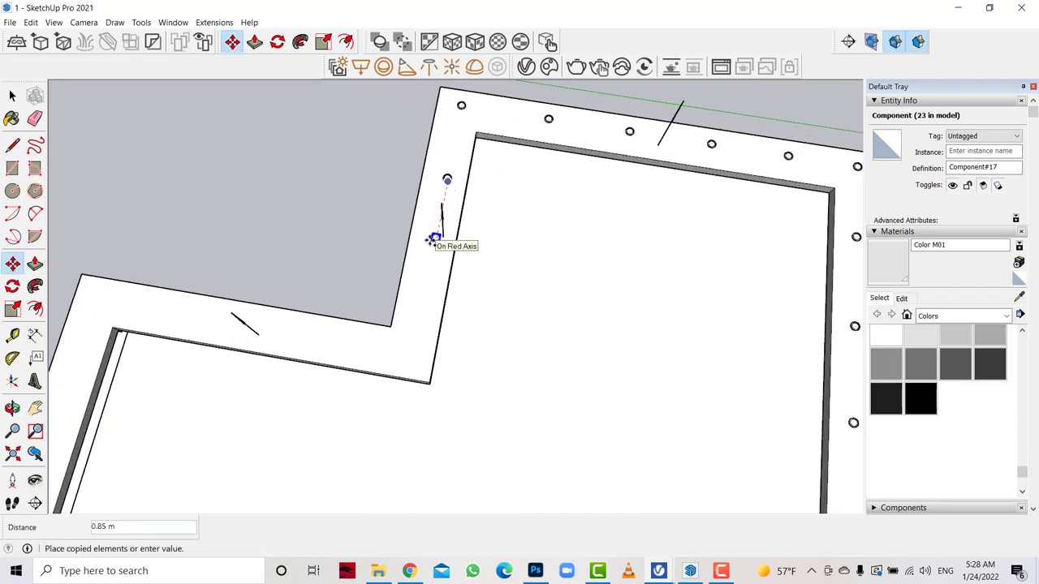
{"action": "type", "text": "1.1"}
{"action": "key", "text": "Return"}
{"action": "left_click", "coordinate": [432, 255]}
{"action": "key", "text": "ctrl"}
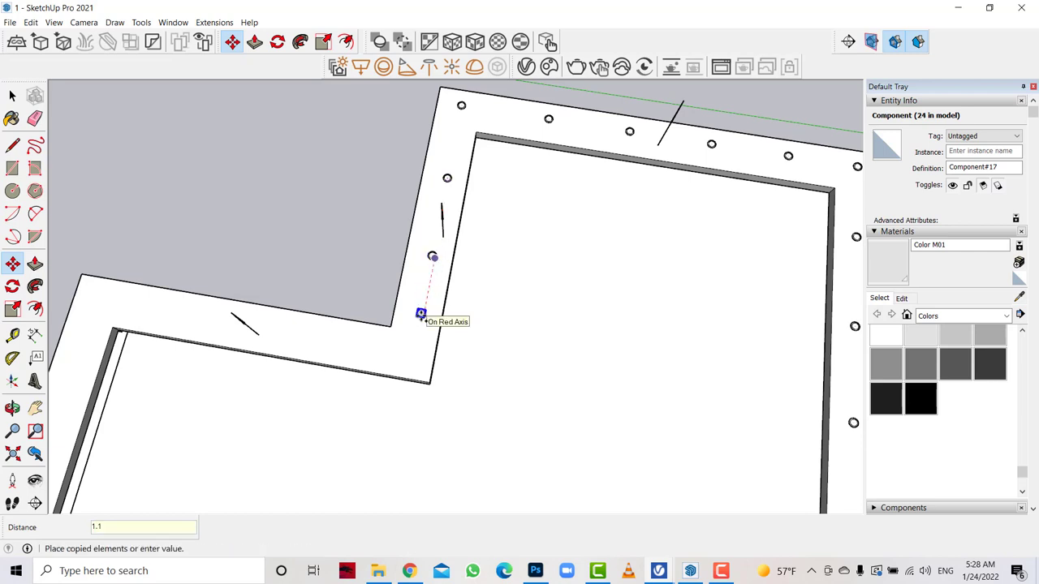
{"action": "key", "text": "Return"}
Copy two more holes onto the step edge of the frame.
{"action": "left_click", "coordinate": [435, 305]}
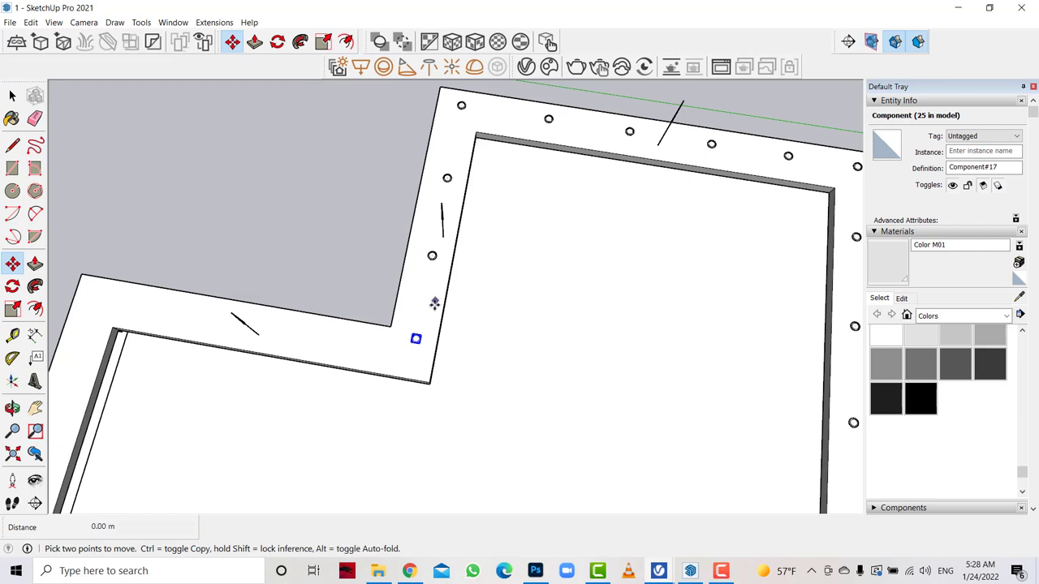
{"action": "key", "text": "ctrl"}
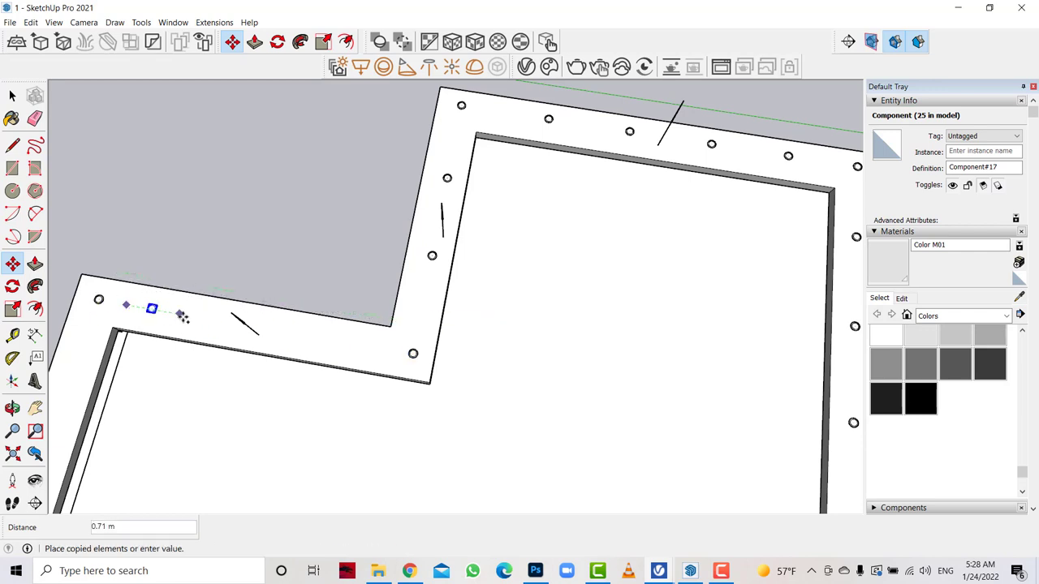
{"action": "left_click", "coordinate": [210, 319]}
{"action": "left_click", "coordinate": [198, 332]}
{"action": "key", "text": "ctrl"}
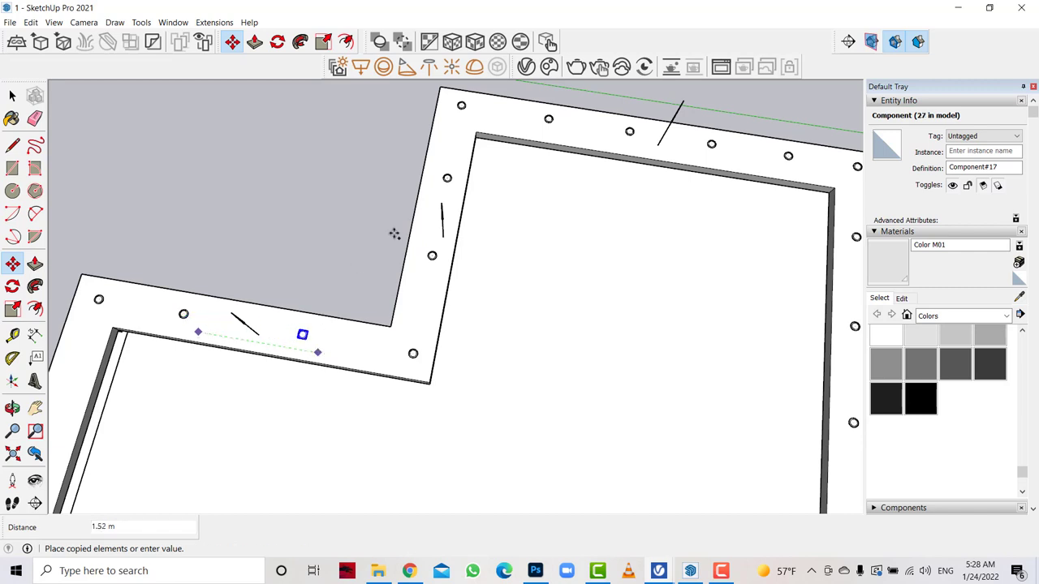
{"action": "left_click", "coordinate": [395, 232]}
{"action": "scroll", "coordinate": [395, 232], "scroll_direction": "down", "scroll_amount": 2}
{"action": "scroll", "coordinate": [338, 233], "scroll_direction": "down", "scroll_amount": 2}
Copy the top-left corner hole twice, 1.1 m apart, down the left edge.
{"action": "key", "text": "space"}
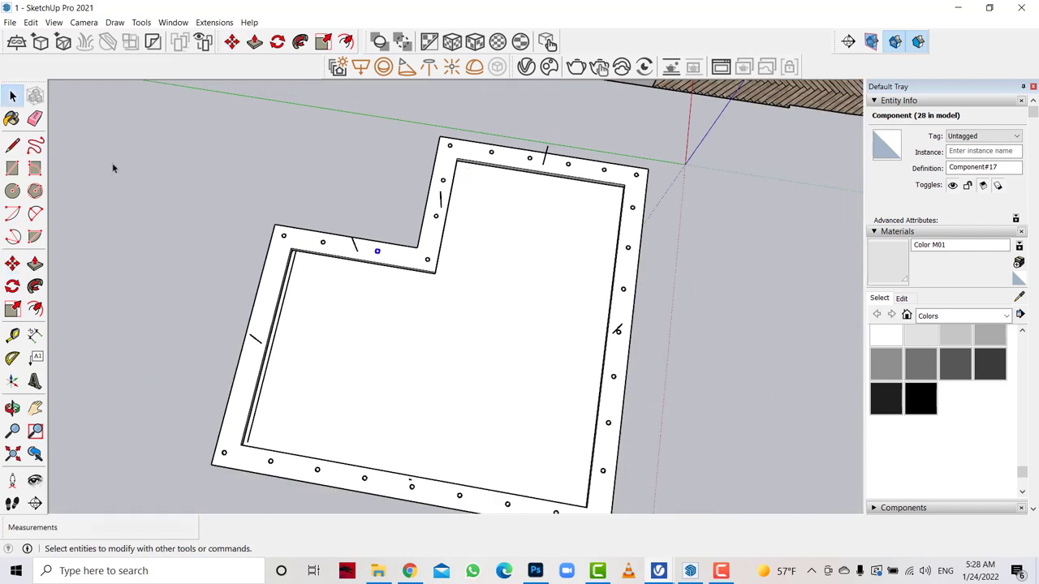
{"action": "left_click", "coordinate": [12, 263]}
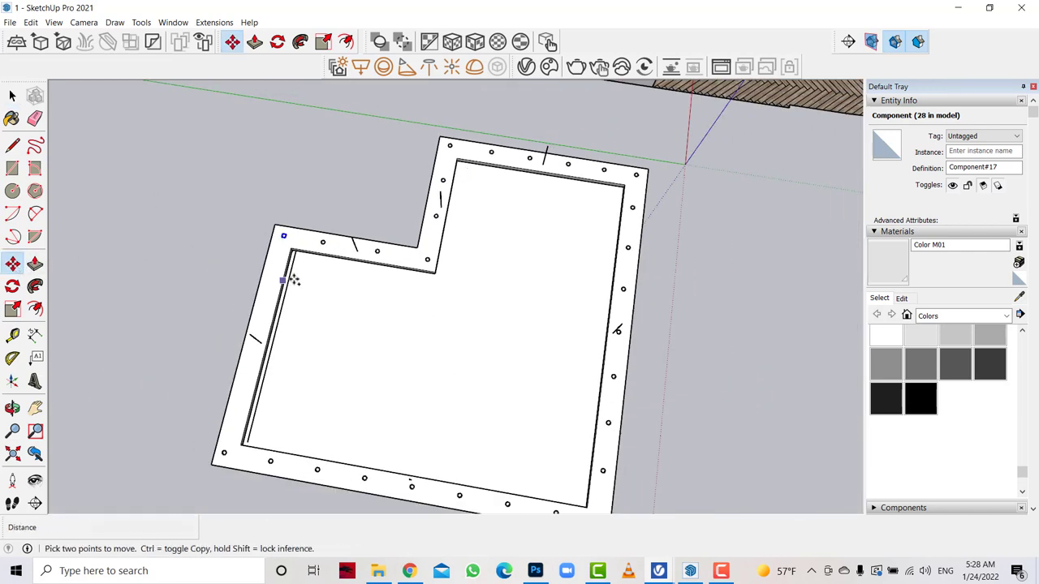
{"action": "left_click", "coordinate": [306, 276]}
{"action": "key", "text": "ctrl"}
{"action": "type", "text": "1.1"}
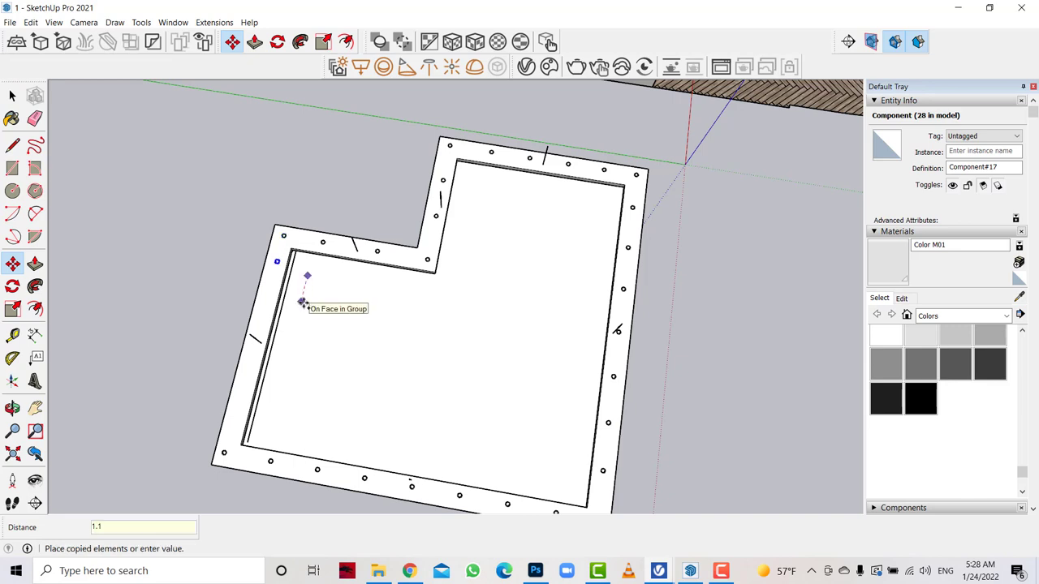
{"action": "key", "text": "Return"}
{"action": "left_click", "coordinate": [272, 290]}
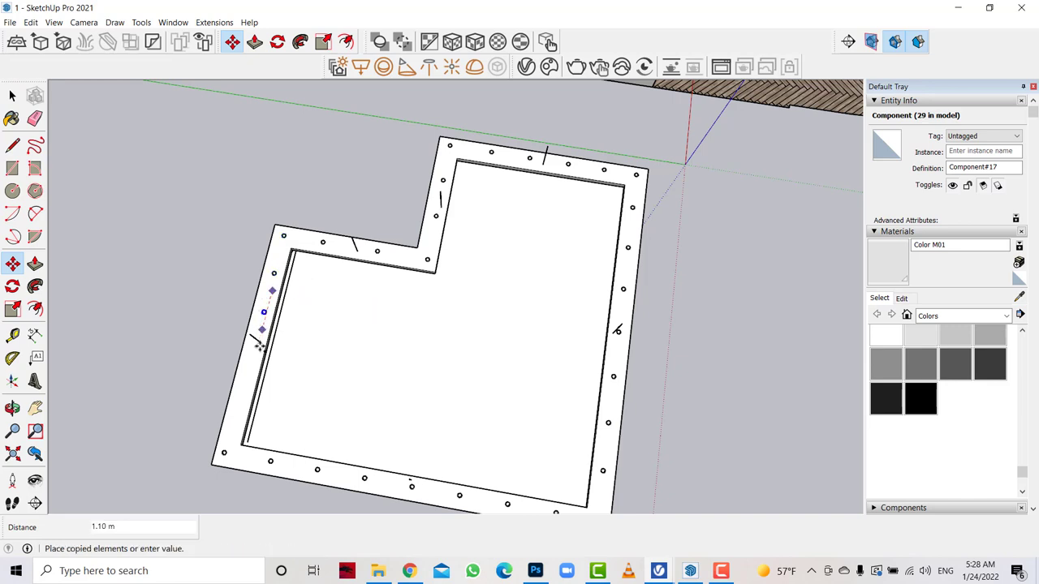
{"action": "key", "text": "Return"}
Add the remaining left-edge holes down to the bottom-left corner.
{"action": "left_click", "coordinate": [261, 329]}
{"action": "key", "text": "Return"}
{"action": "left_click", "coordinate": [253, 374]}
{"action": "key", "text": "Return"}
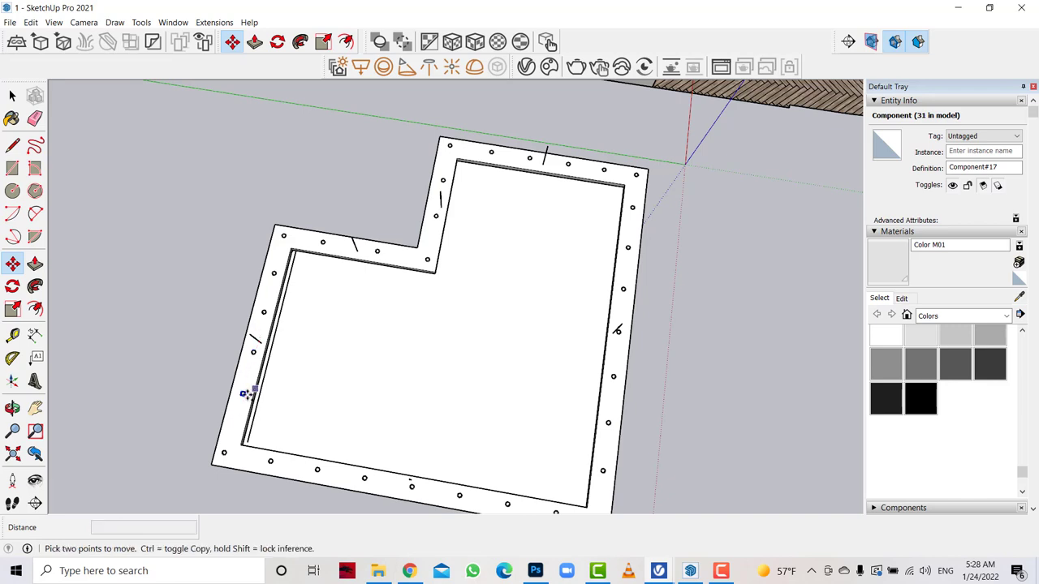
{"action": "left_click", "coordinate": [254, 390]}
{"action": "left_click", "coordinate": [103, 302]}
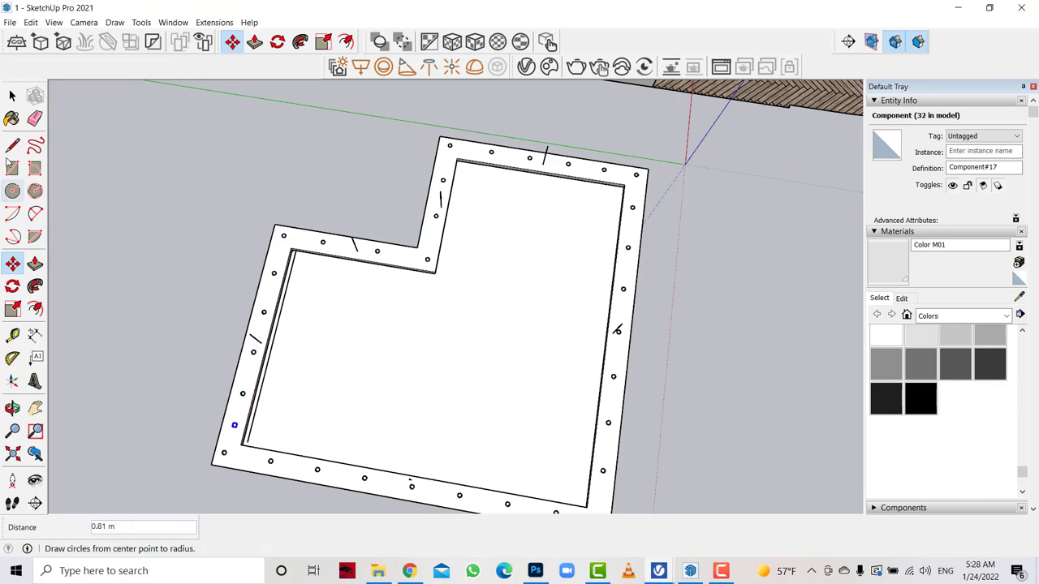
{"action": "left_click", "coordinate": [12, 95]}
{"action": "scroll", "coordinate": [118, 180], "scroll_direction": "down", "scroll_amount": 3}
{"action": "scroll", "coordinate": [302, 220], "scroll_direction": "up", "scroll_amount": 3}
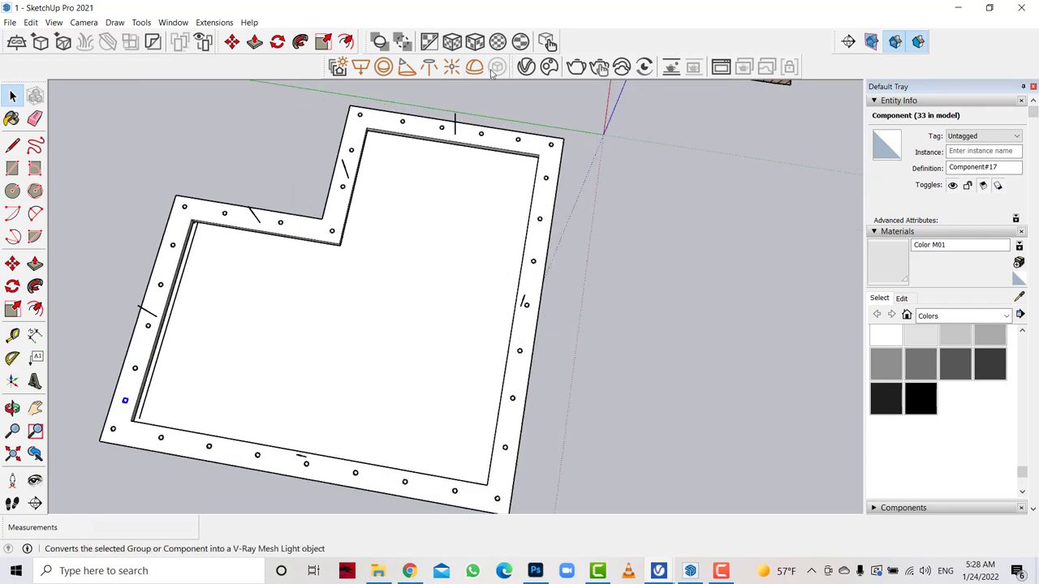
Load the 16.ies profile from the ies folder for a new V-Ray IES light.
{"action": "left_click", "coordinate": [407, 69]}
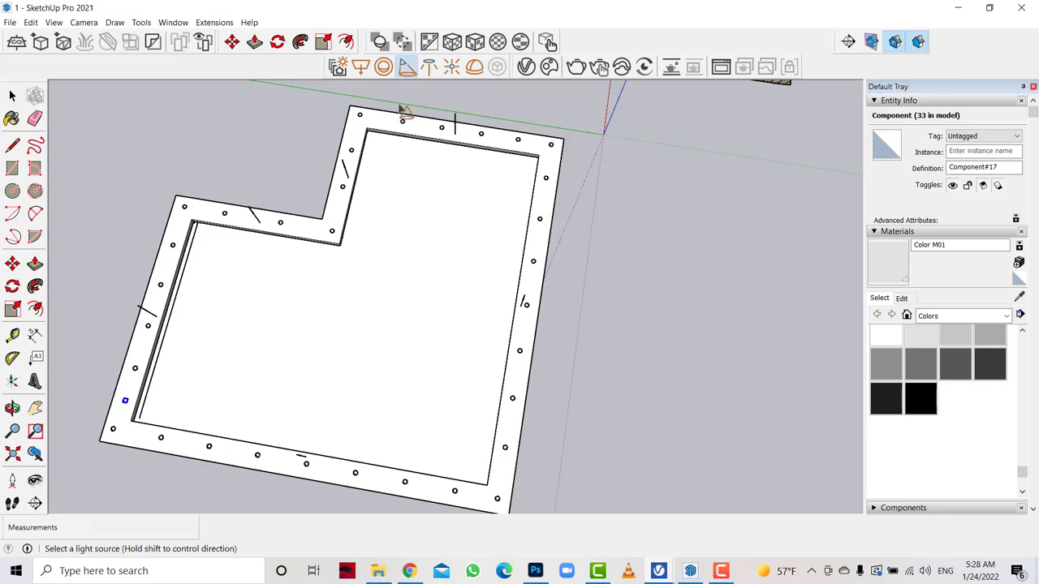
{"action": "left_click", "coordinate": [429, 67]}
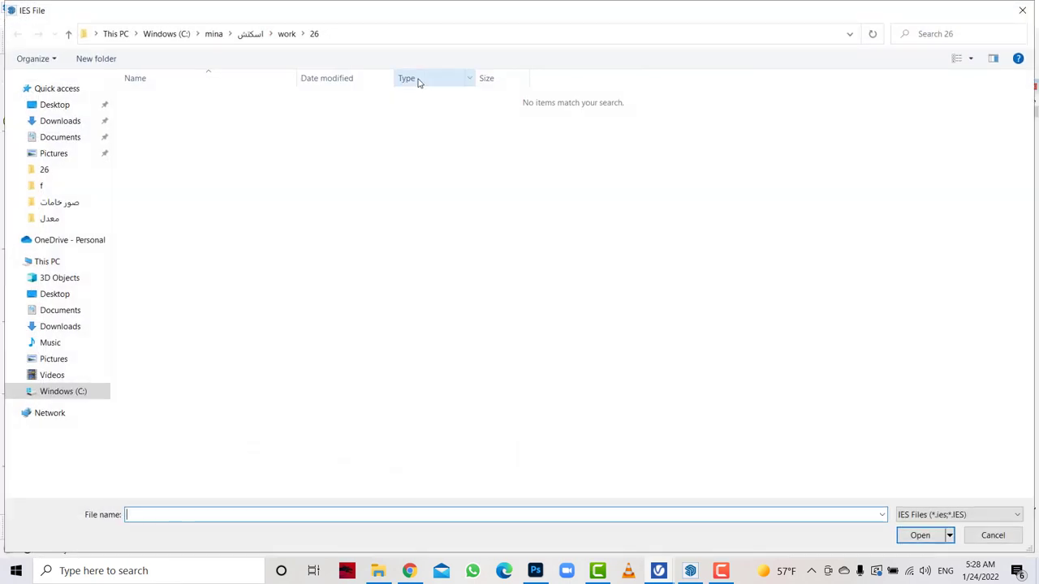
{"action": "left_click", "coordinate": [51, 218]}
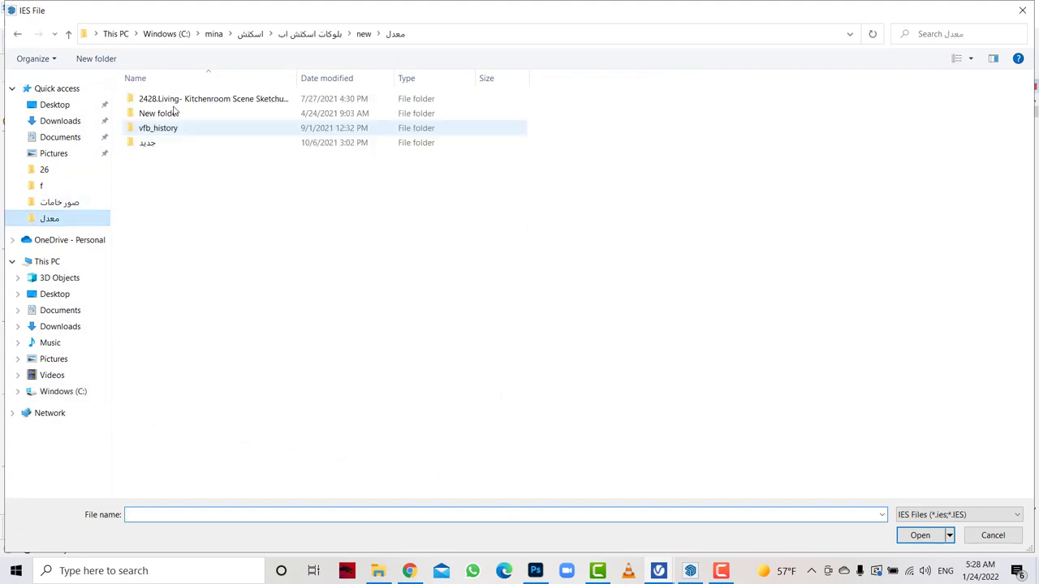
{"action": "left_click", "coordinate": [258, 37]}
{"action": "double_click", "coordinate": [349, 130]}
{"action": "left_click", "coordinate": [455, 213]}
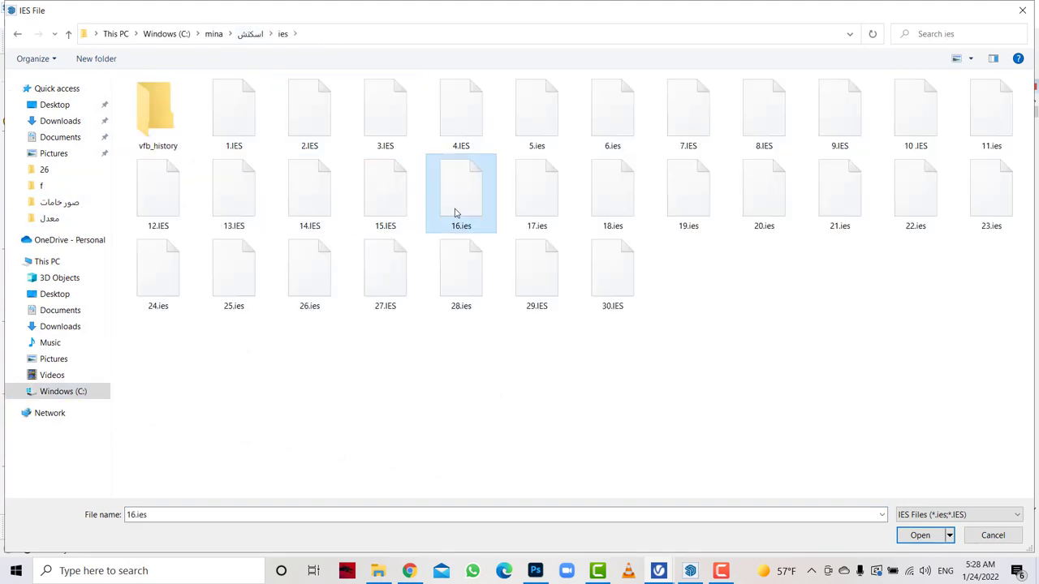
{"action": "double_click", "coordinate": [454, 212]}
Place the IES light at the corner hole and flip it along its green axis.
{"action": "scroll", "coordinate": [558, 149], "scroll_direction": "up", "scroll_amount": 2}
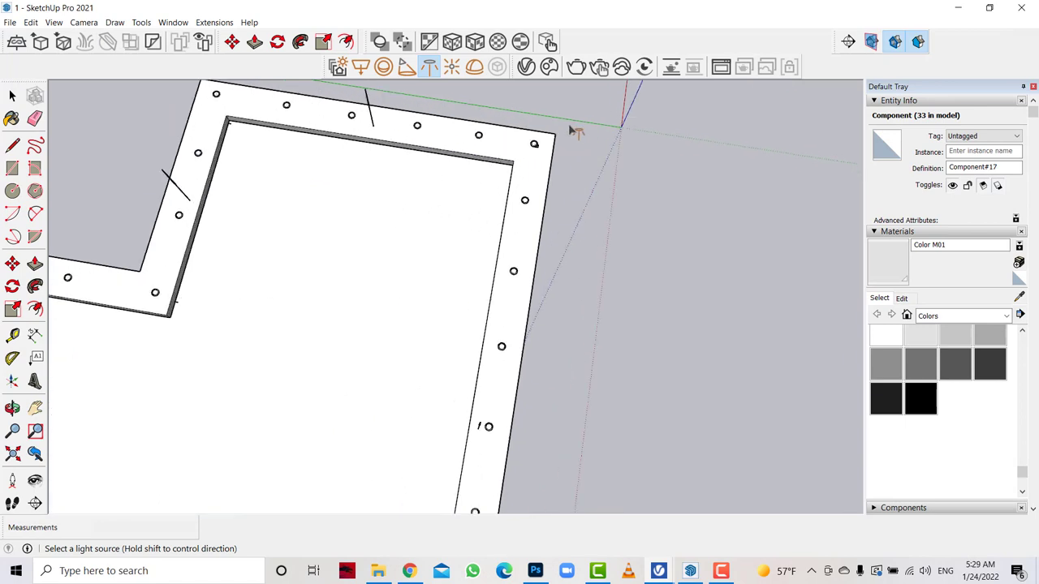
{"action": "scroll", "coordinate": [560, 146], "scroll_direction": "up", "scroll_amount": 3}
{"action": "left_click", "coordinate": [485, 189]}
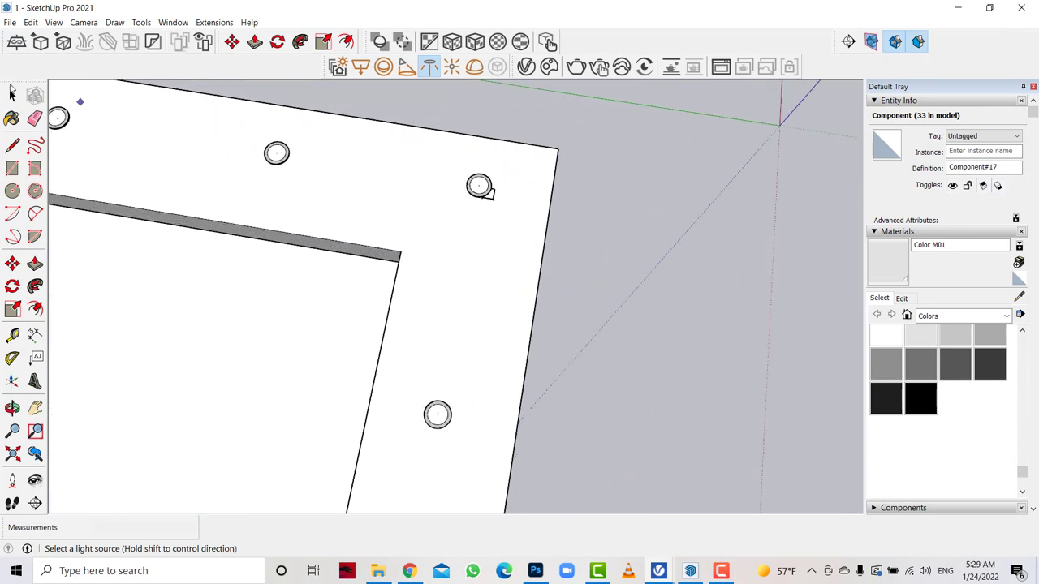
{"action": "right_click", "coordinate": [490, 199]}
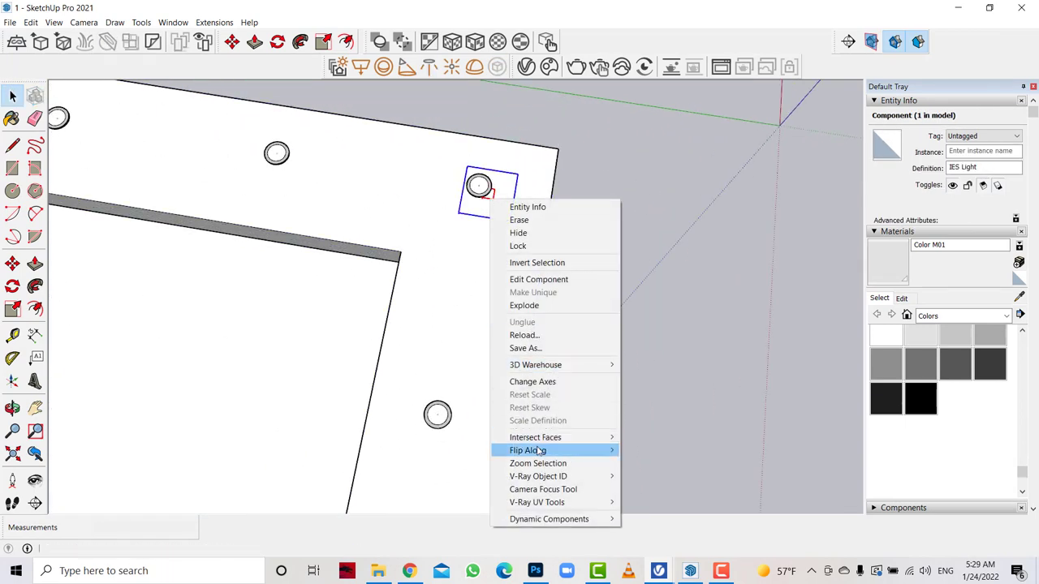
{"action": "mouse_move", "coordinate": [528, 451]}
{"action": "left_click", "coordinate": [707, 466]}
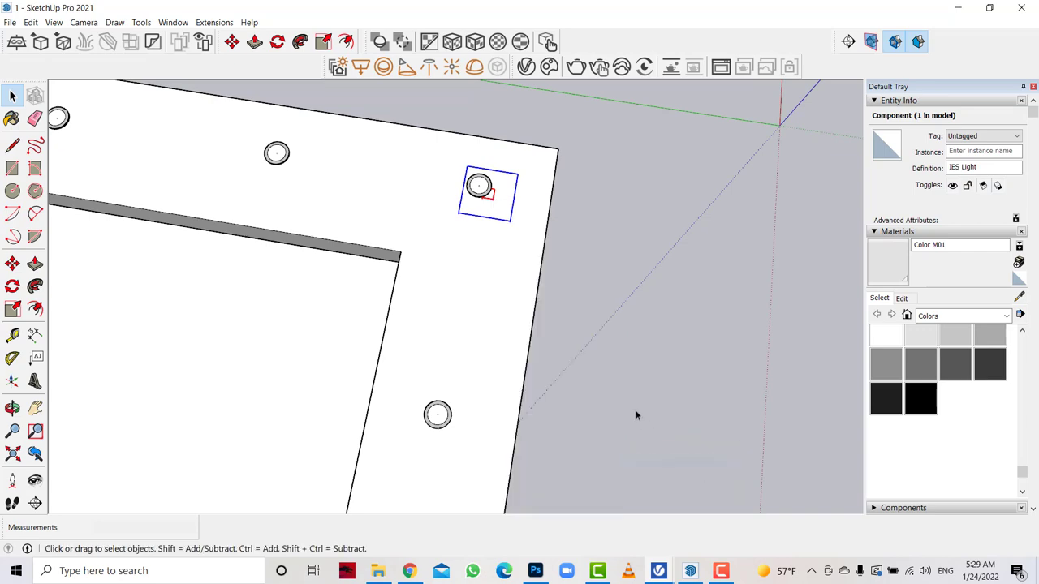
Orbit to the frame corner and flip the IES light upside down.
{"action": "left_click", "coordinate": [15, 270]}
{"action": "scroll", "coordinate": [494, 299], "scroll_direction": "down", "scroll_amount": 2}
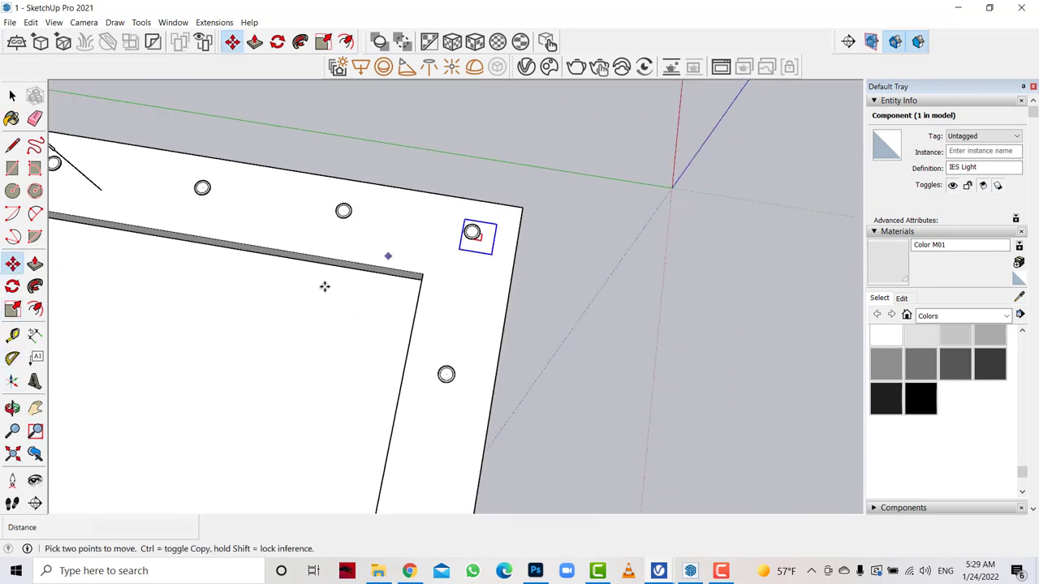
{"action": "scroll", "coordinate": [325, 286], "scroll_direction": "down", "scroll_amount": 2}
{"action": "middle_click_drag", "start_coordinate": [464, 301], "coordinate": [93, 217]}
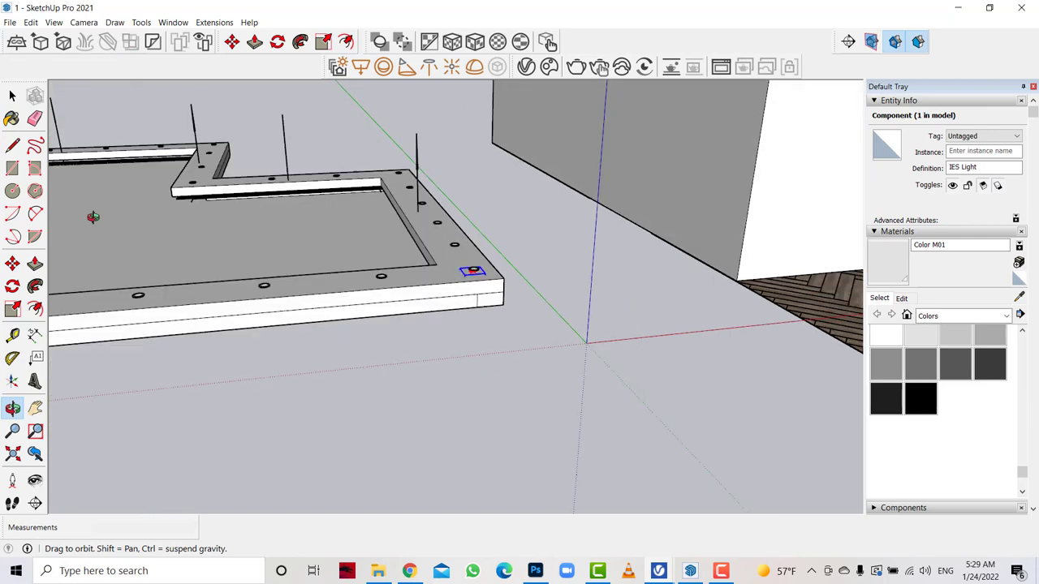
{"action": "left_click", "coordinate": [13, 263]}
{"action": "left_click", "coordinate": [473, 270]}
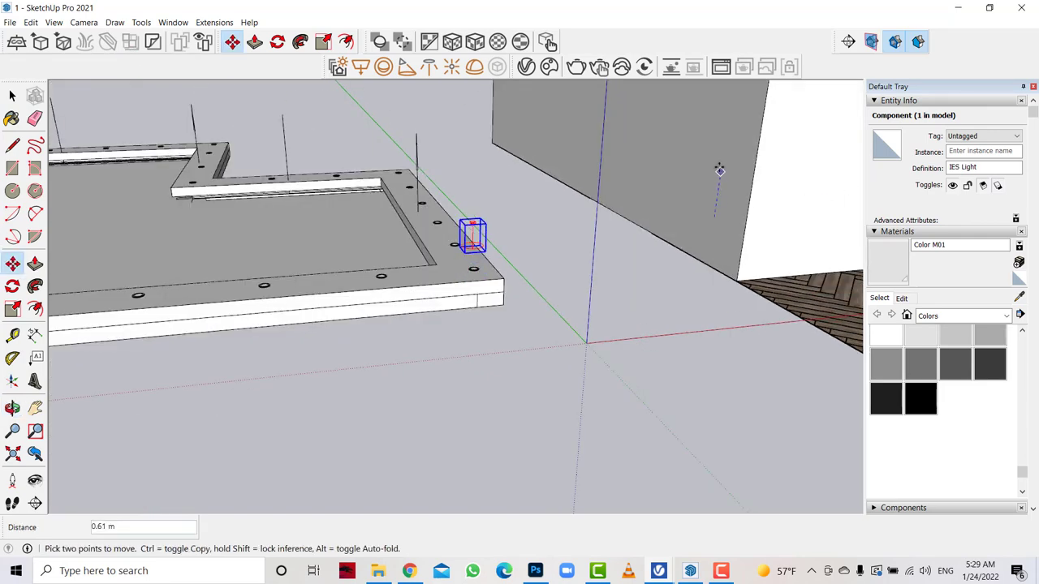
{"action": "key", "text": "Escape"}
{"action": "scroll", "coordinate": [533, 222], "scroll_direction": "up", "scroll_amount": 3}
{"action": "left_click", "coordinate": [12, 95]}
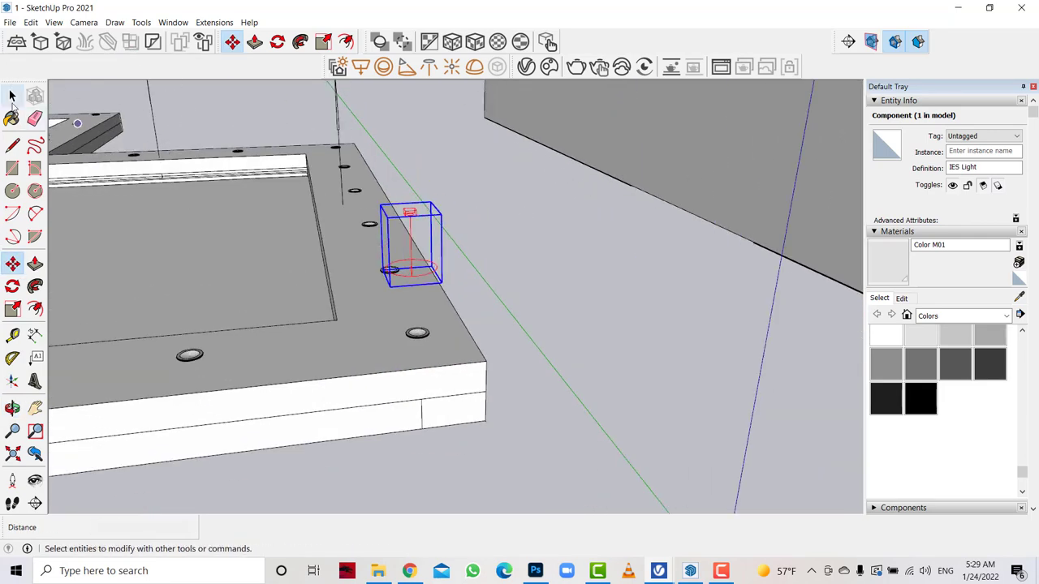
{"action": "right_click", "coordinate": [410, 215]}
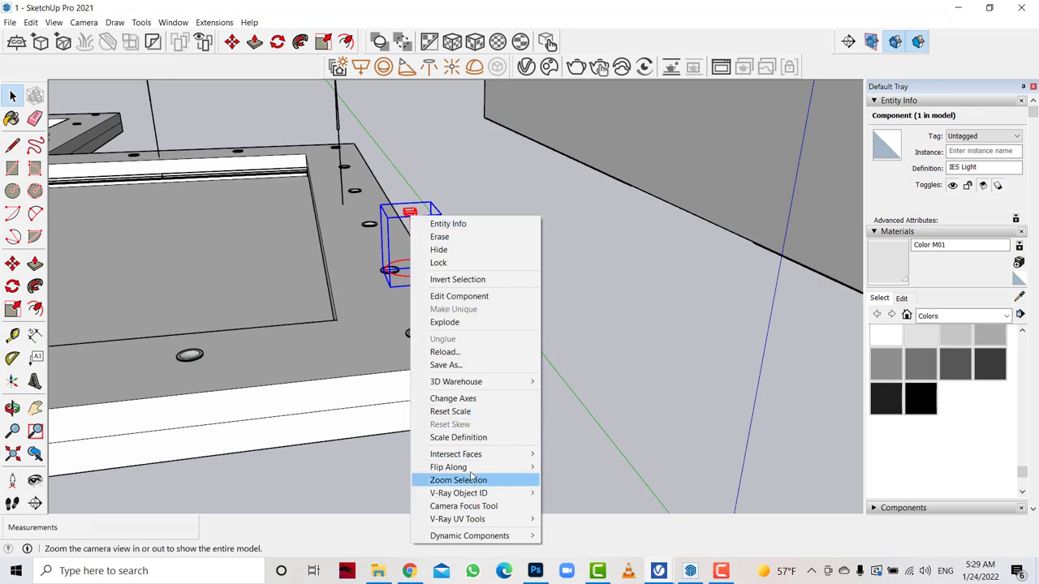
{"action": "left_click", "coordinate": [586, 492]}
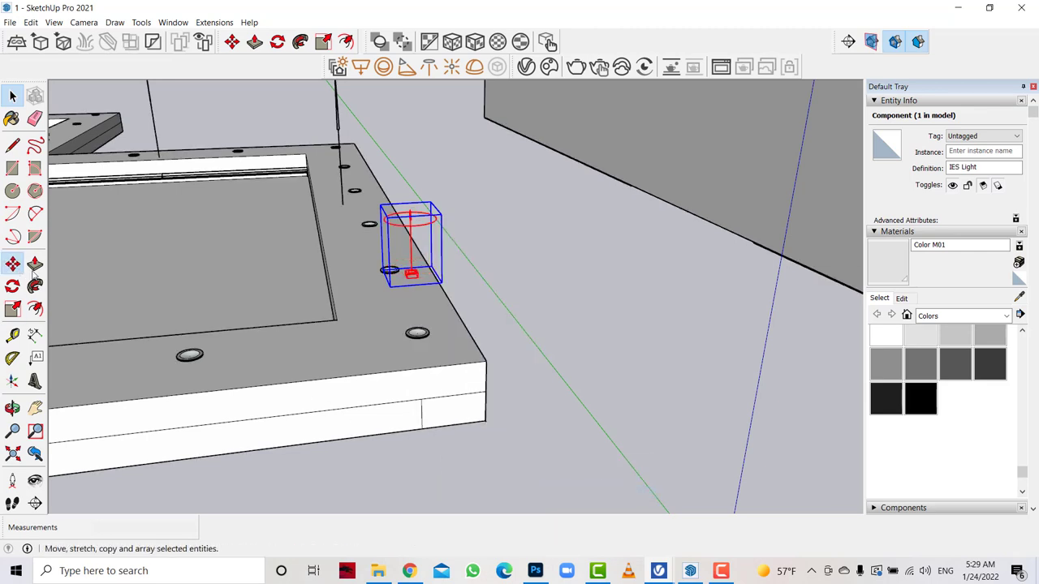
Move the flipped IES light so it sits centred over the corner downlight hole.
{"action": "left_click", "coordinate": [12, 263]}
{"action": "left_click", "coordinate": [435, 309]}
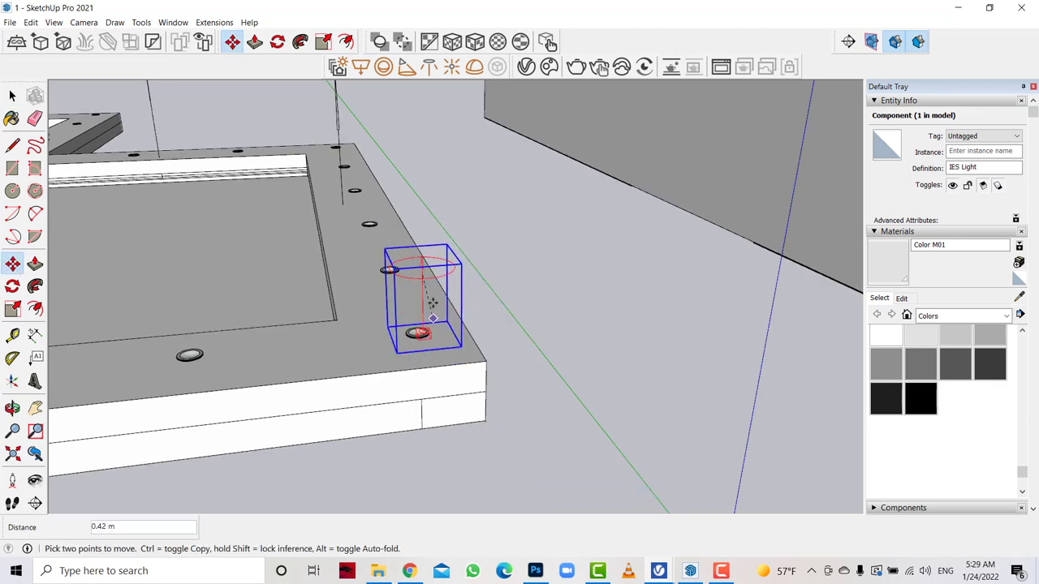
{"action": "left_click", "coordinate": [432, 303]}
{"action": "scroll", "coordinate": [459, 341], "scroll_direction": "up", "scroll_amount": 2}
{"action": "left_click", "coordinate": [468, 307]}
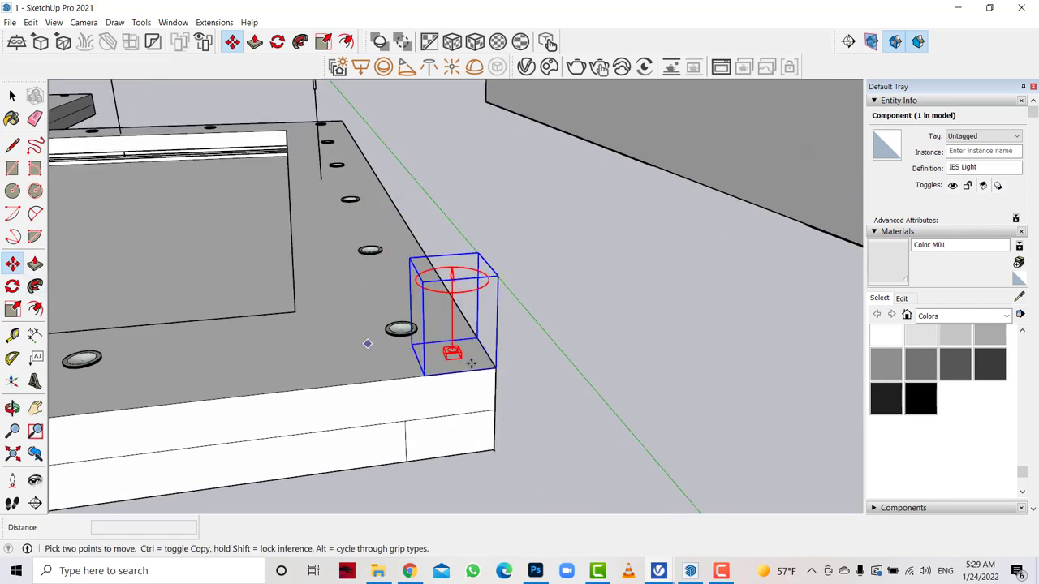
{"action": "left_click", "coordinate": [457, 335]}
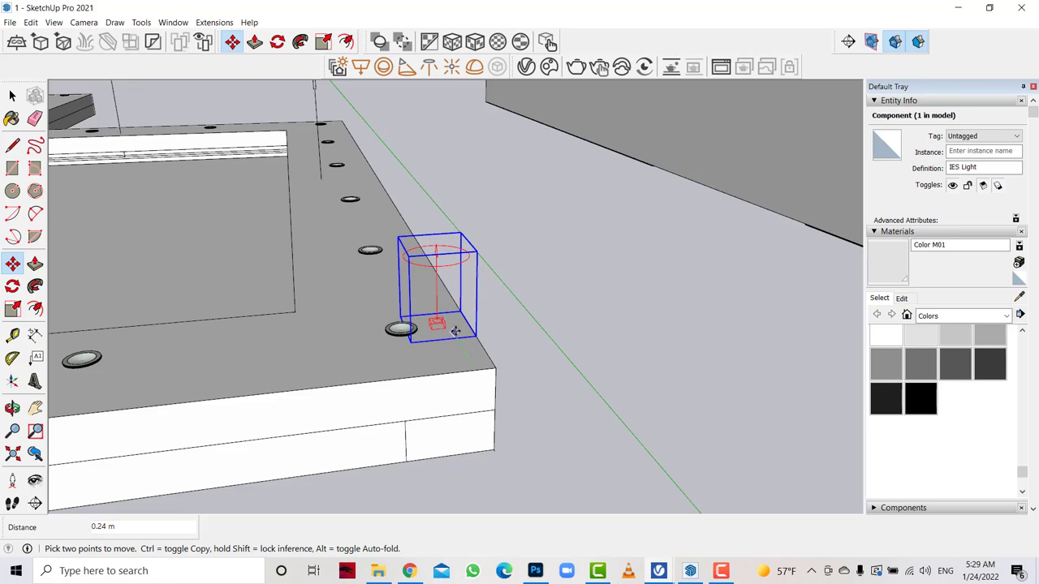
{"action": "scroll", "coordinate": [448, 324], "scroll_direction": "up", "scroll_amount": 3}
{"action": "left_click", "coordinate": [446, 323]}
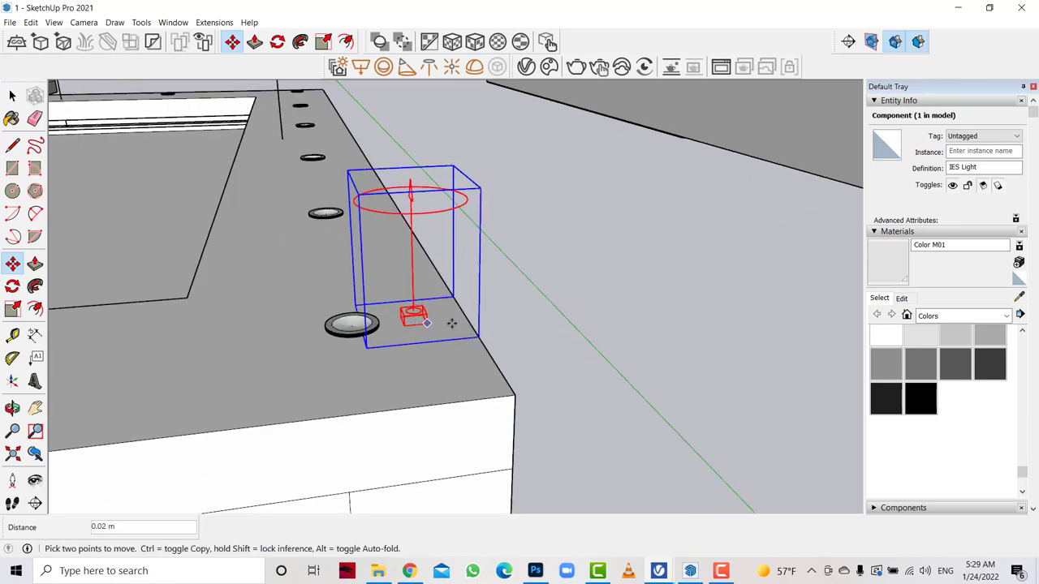
{"action": "left_click", "coordinate": [406, 323]}
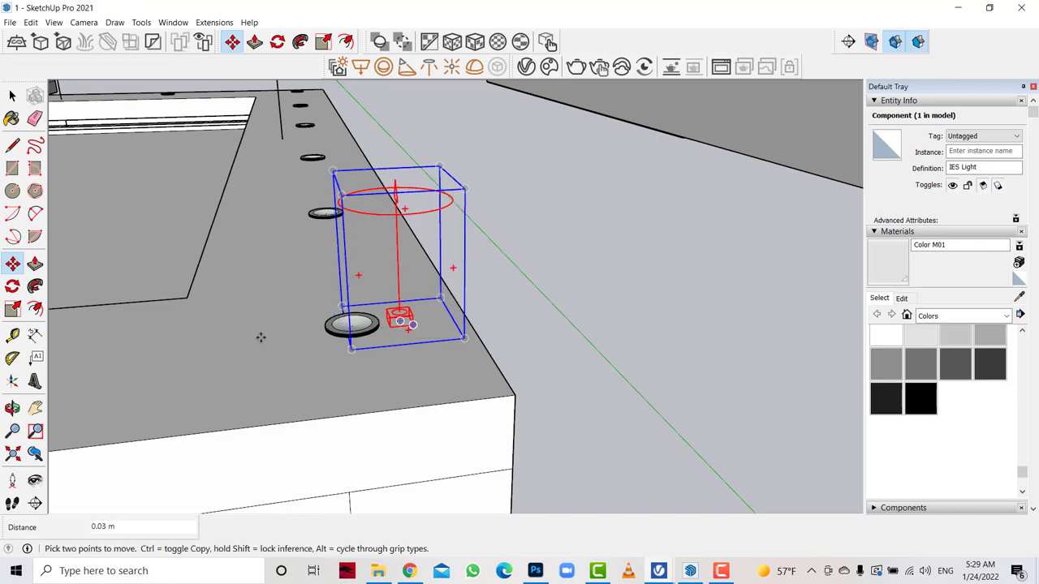
{"action": "left_click", "coordinate": [12, 409]}
{"action": "left_click_drag", "start_coordinate": [241, 334], "coordinate": [688, 381]}
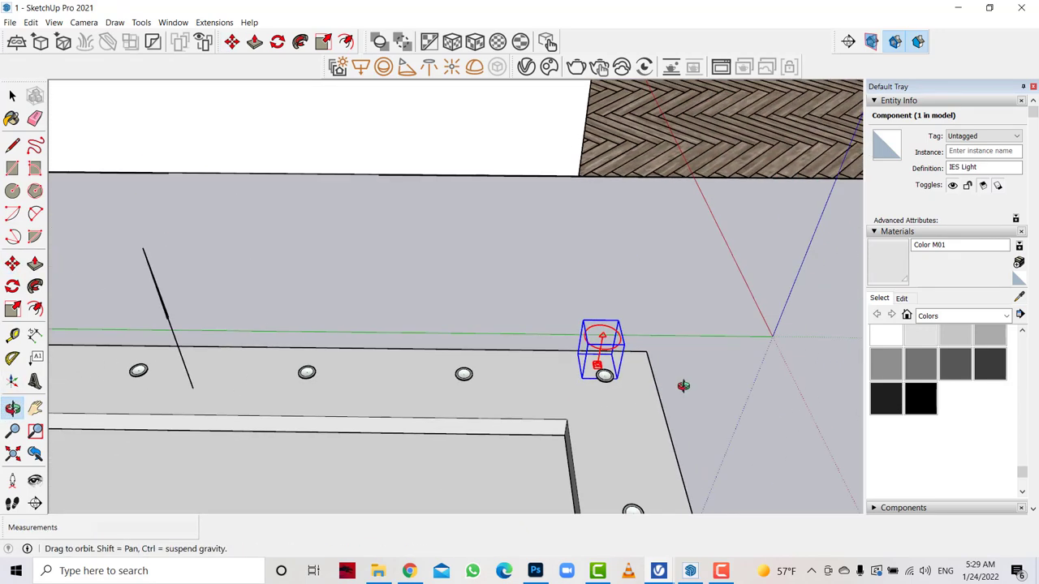
Copy the IES Light onto the next two downlight holes along the frame's stepped edge.
{"action": "left_click", "coordinate": [12, 264]}
{"action": "middle_click_drag", "start_coordinate": [434, 347], "coordinate": [622, 380]}
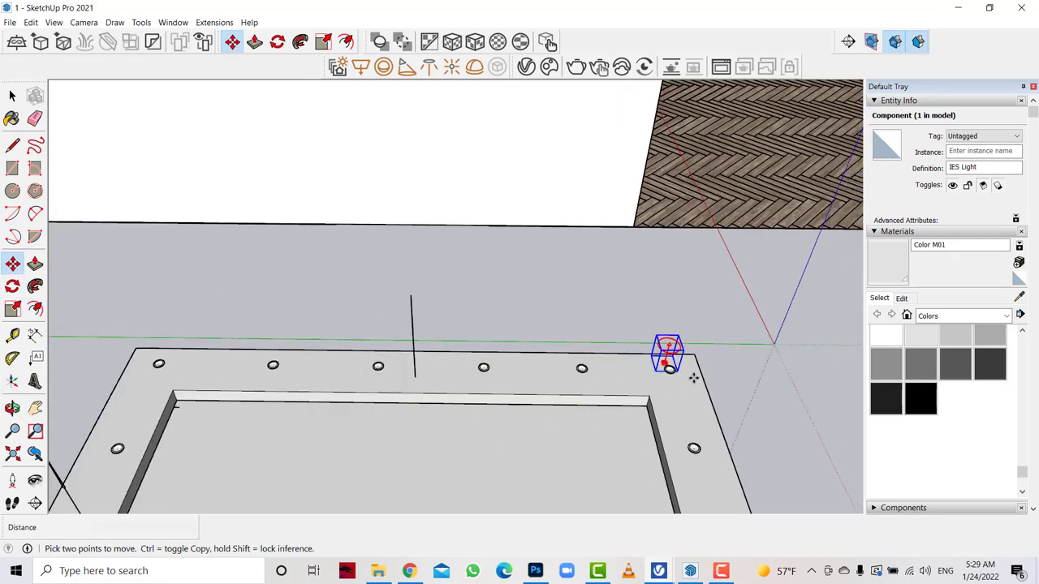
{"action": "key", "text": "Escape"}
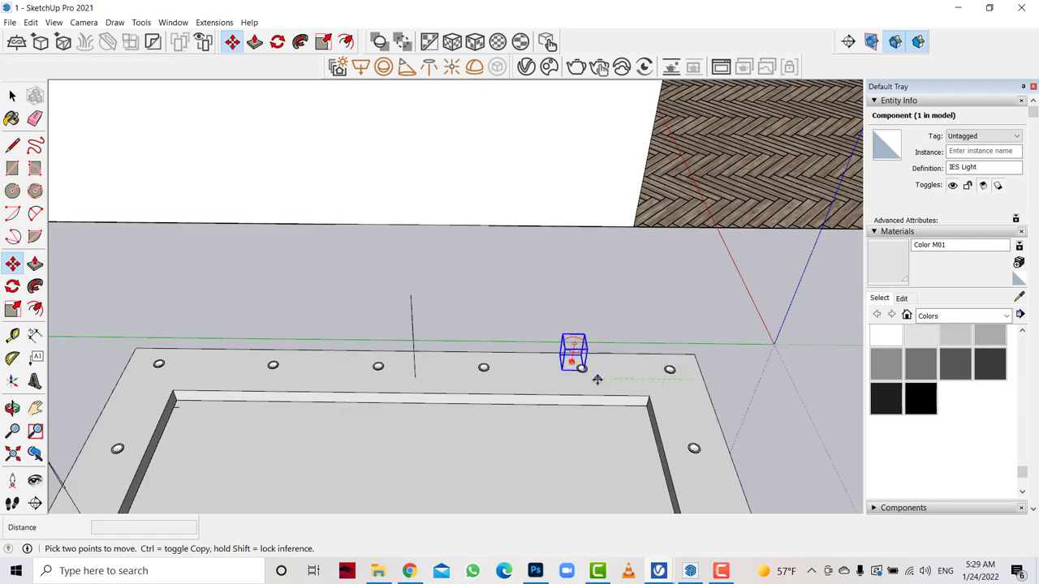
{"action": "key", "text": "ctrl"}
{"action": "left_click", "coordinate": [679, 386]}
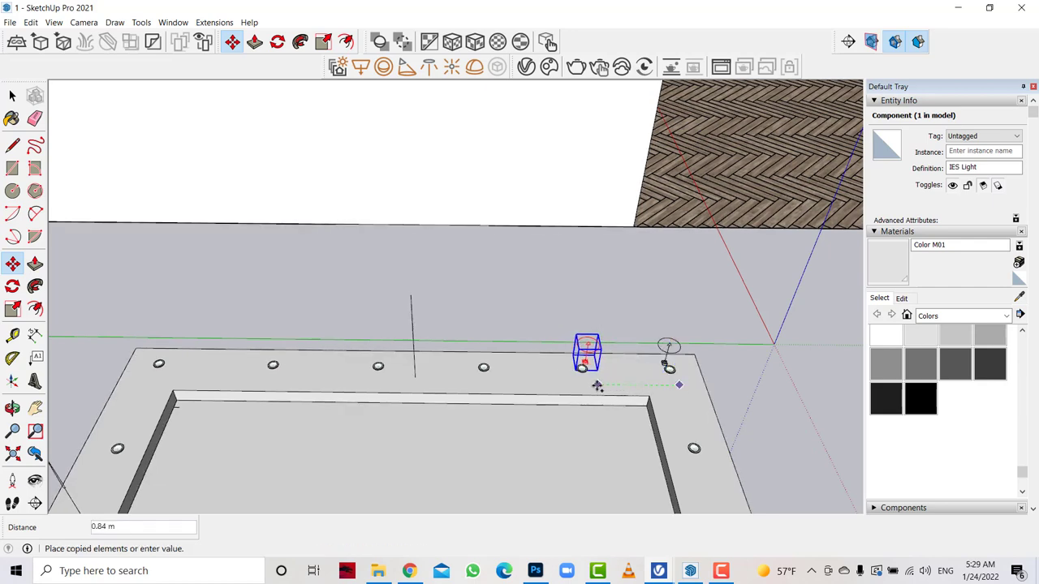
{"action": "left_click", "coordinate": [599, 386]}
{"action": "key", "text": "ctrl"}
{"action": "left_click", "coordinate": [663, 383]}
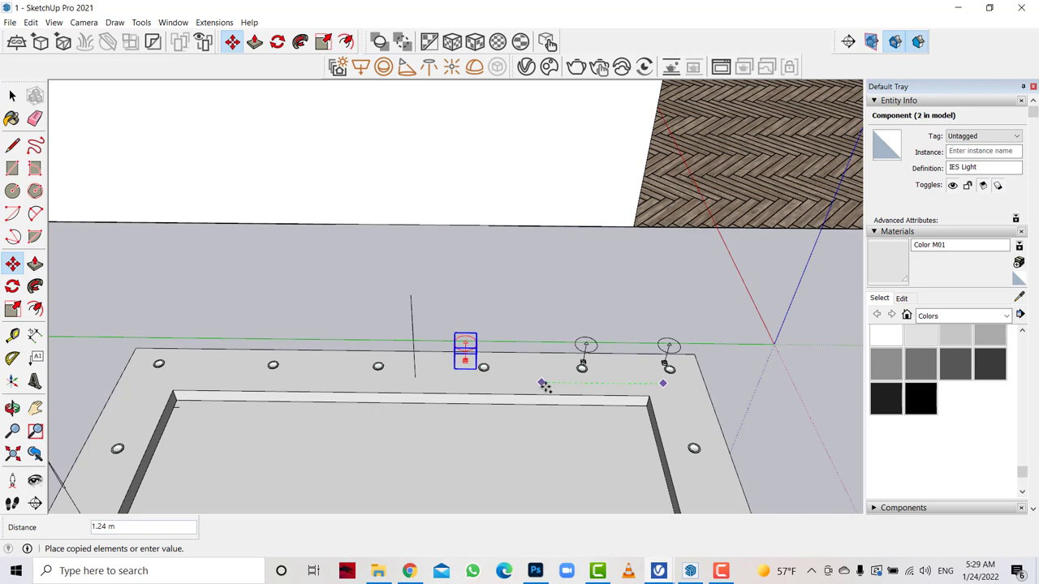
{"action": "left_click", "coordinate": [552, 388]}
Continue copying IES Lights onto further holes toward the end of the edge.
{"action": "key", "text": "ctrl"}
{"action": "left_click", "coordinate": [592, 386]}
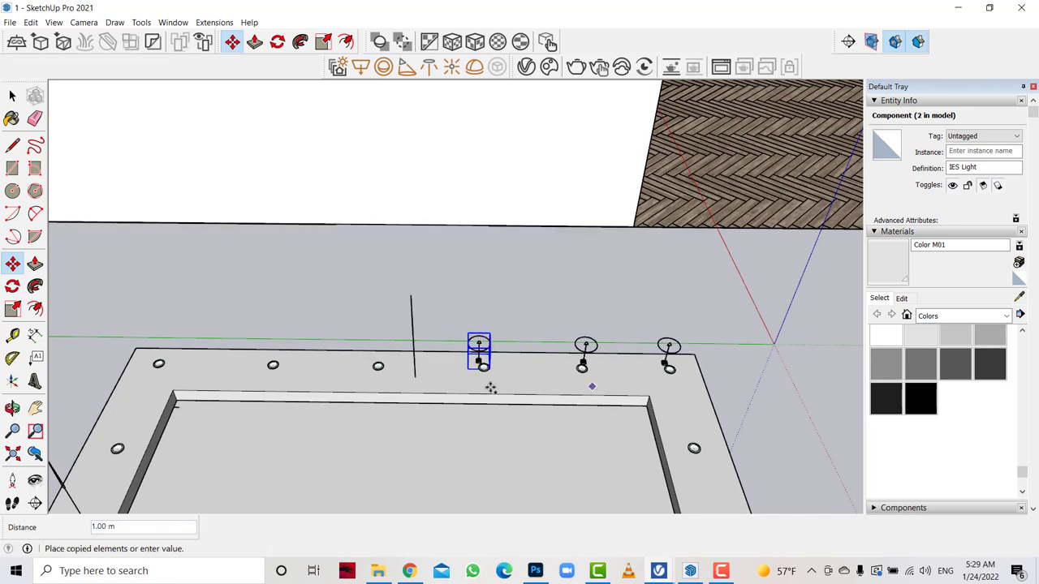
{"action": "left_click", "coordinate": [485, 388]}
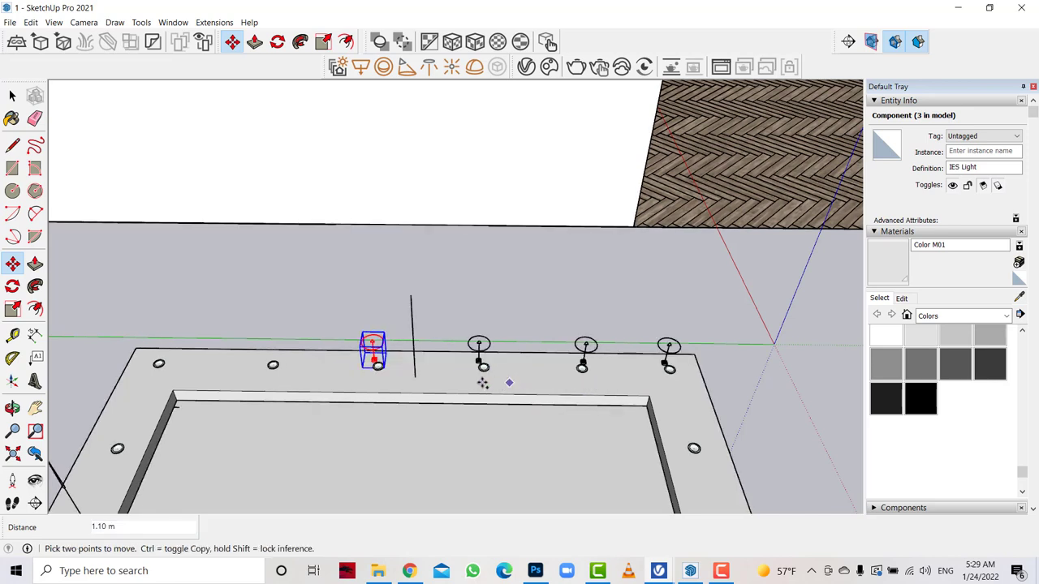
{"action": "key", "text": "ctrl"}
{"action": "left_click", "coordinate": [509, 381]}
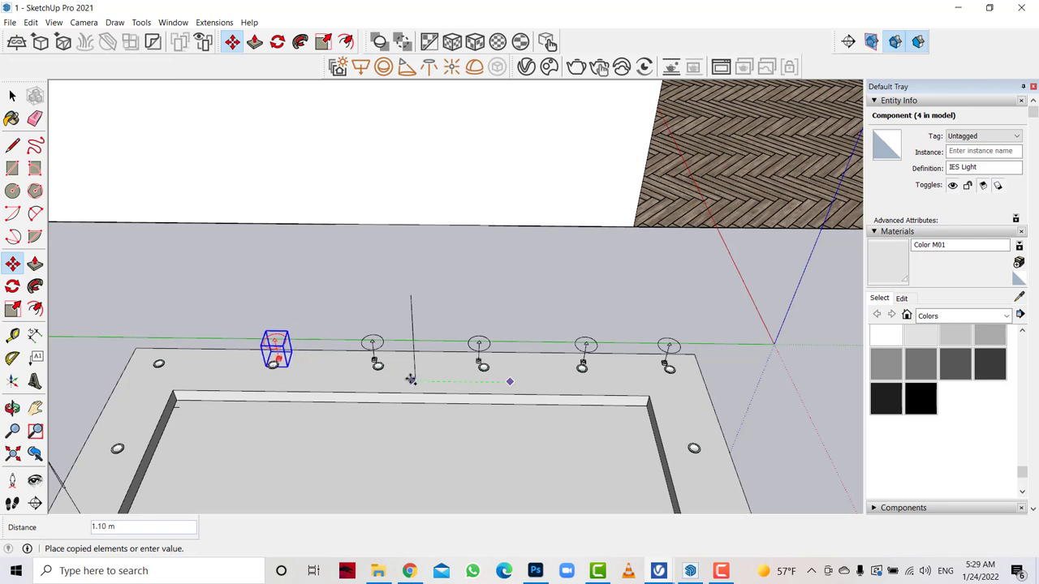
{"action": "left_click", "coordinate": [406, 380]}
{"action": "key", "text": "ctrl"}
{"action": "left_click", "coordinate": [466, 382]}
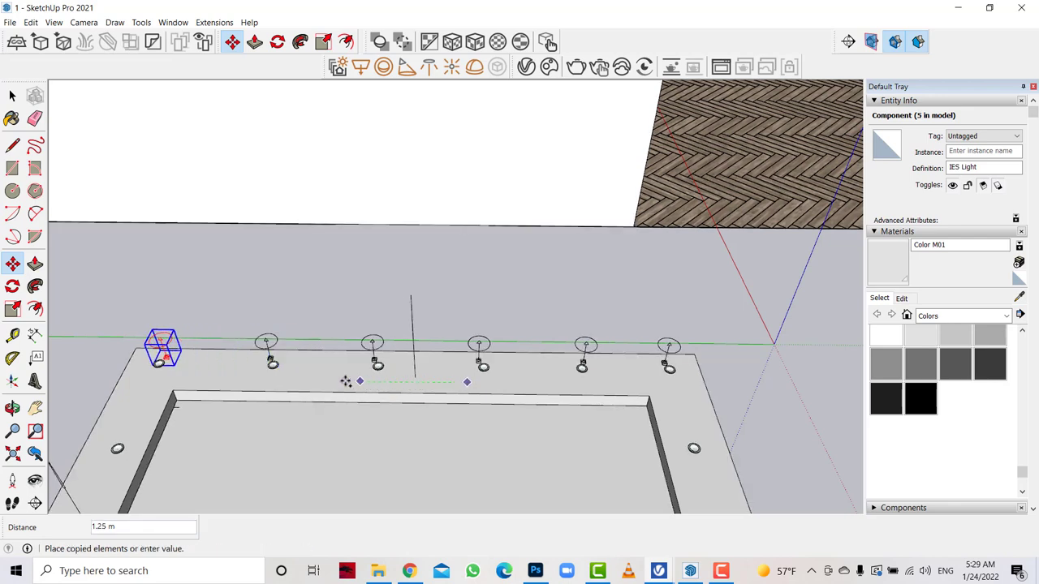
{"action": "key", "text": "Return"}
Copy an IES Light onto a hole near the frame's inner corner.
{"action": "scroll", "coordinate": [525, 284], "scroll_direction": "down", "scroll_amount": 1}
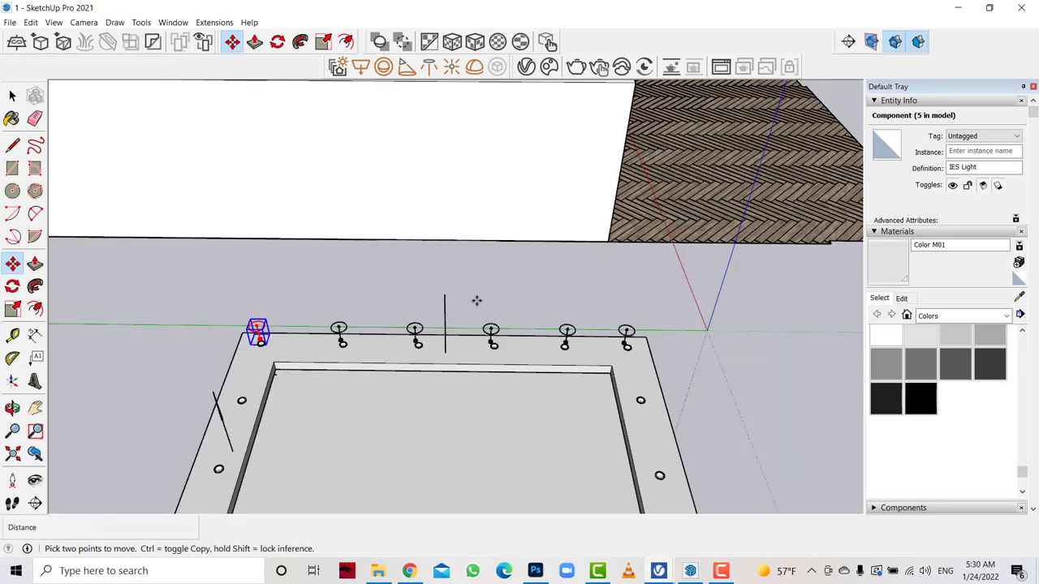
{"action": "scroll", "coordinate": [477, 302], "scroll_direction": "down", "scroll_amount": 2}
{"action": "key", "text": "o"}
{"action": "mouse_move", "coordinate": [413, 379]}
{"action": "left_mouse_down"}
{"action": "mouse_move", "coordinate": [251, 413]}
{"action": "mouse_move", "coordinate": [555, 298]}
{"action": "mouse_move", "coordinate": [144, 268]}
{"action": "left_mouse_up"}
{"action": "scroll", "coordinate": [105, 307], "scroll_direction": "up", "scroll_amount": 3}
{"action": "left_click", "coordinate": [12, 264]}
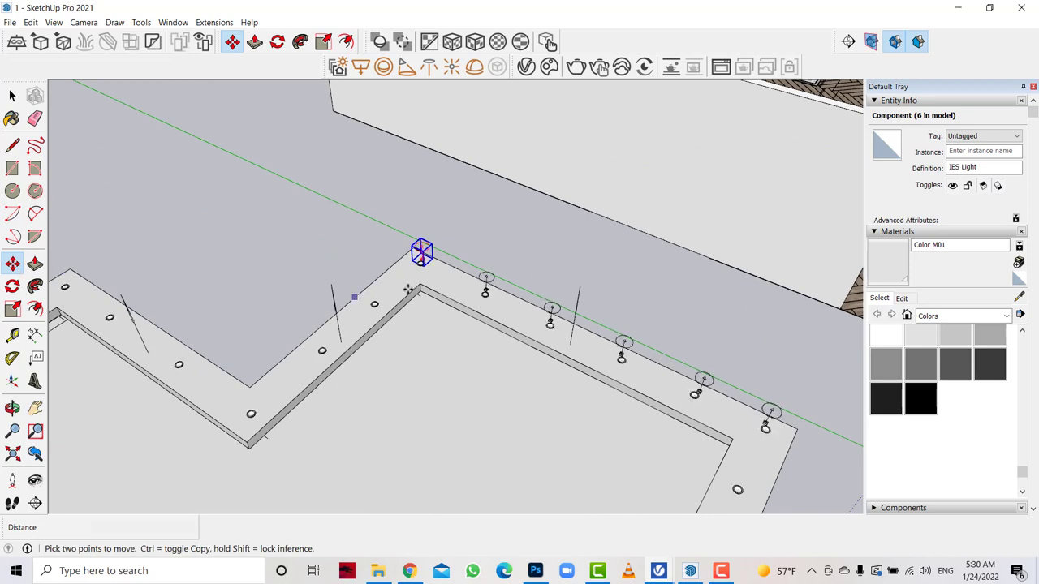
{"action": "left_click", "coordinate": [408, 289], "text": "ctrl"}
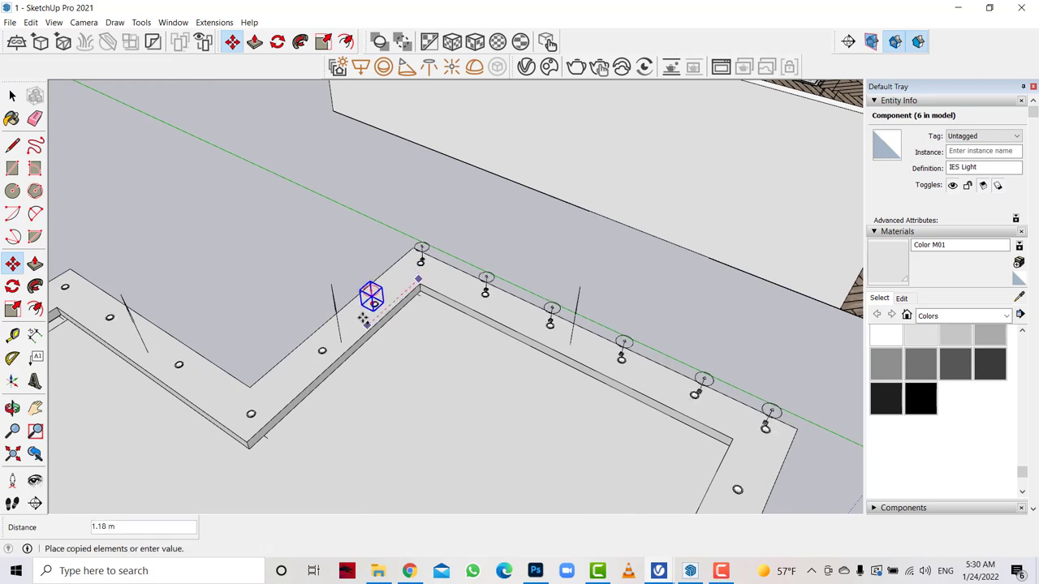
{"action": "left_click", "coordinate": [365, 316]}
{"action": "key", "text": "space"}
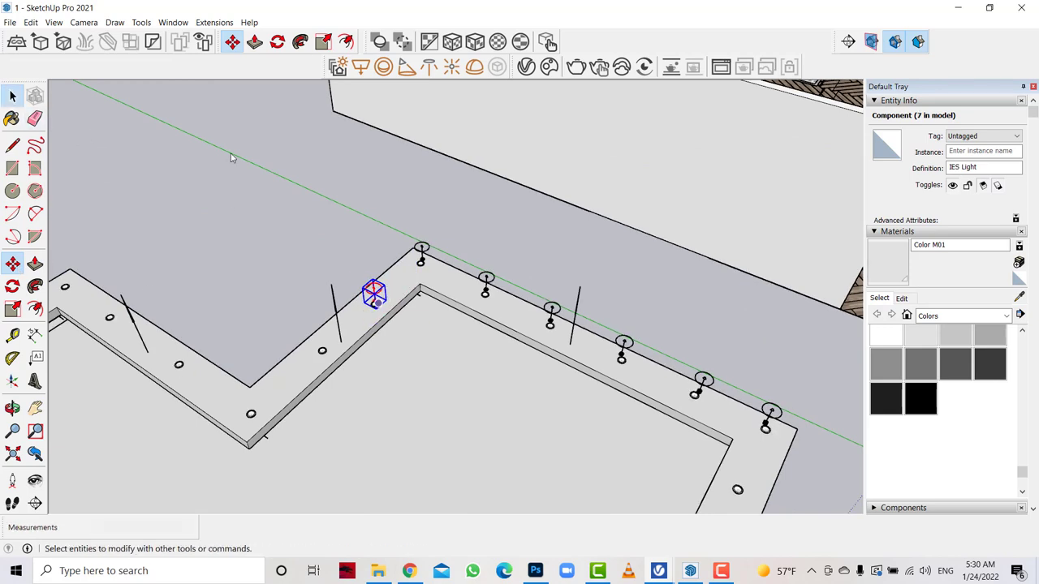
Select the two inner-corner lights and shift them onto their downlight holes.
{"action": "scroll", "coordinate": [421, 264], "scroll_direction": "up", "scroll_amount": 2}
{"action": "scroll", "coordinate": [421, 264], "scroll_direction": "up", "scroll_amount": 1}
{"action": "left_click", "coordinate": [418, 283]}
{"action": "left_click", "coordinate": [322, 355], "text": "shift"}
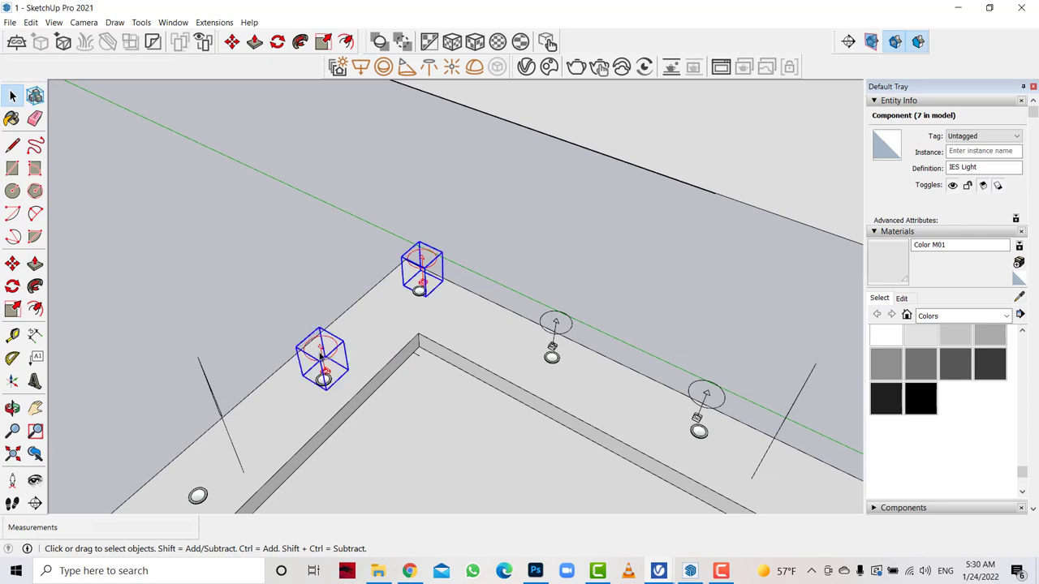
{"action": "key", "text": "m"}
{"action": "left_click", "coordinate": [517, 336]}
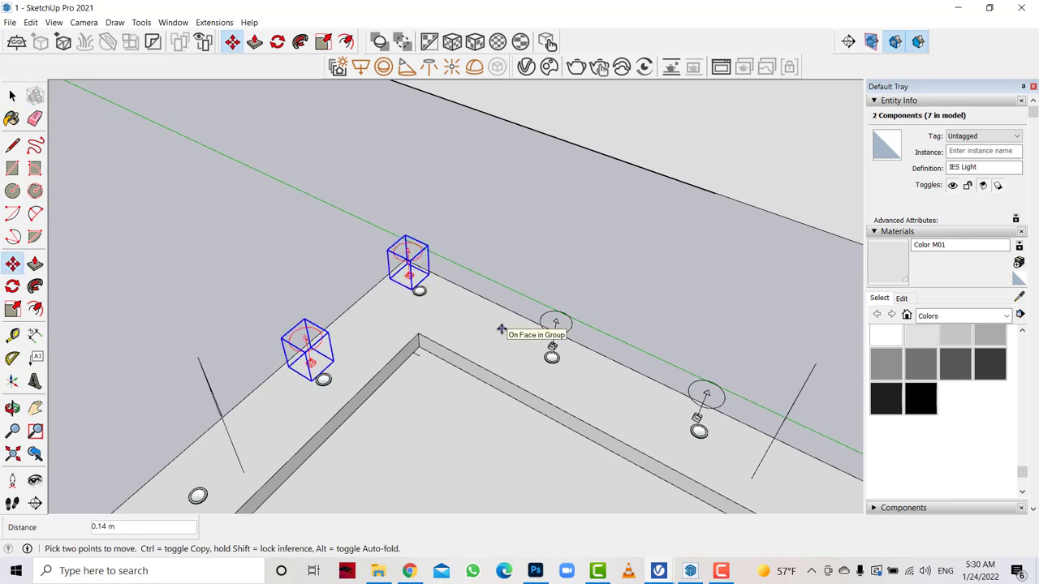
{"action": "left_click", "coordinate": [498, 325]}
Copy both lights together onto the next pair of holes along the edge.
{"action": "scroll", "coordinate": [625, 201], "scroll_direction": "down", "scroll_amount": 1}
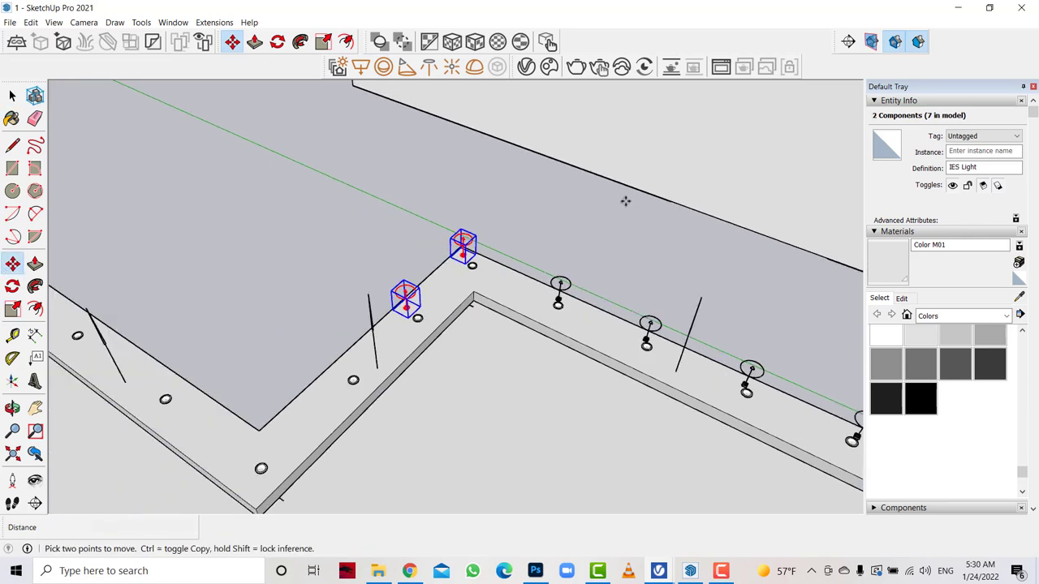
{"action": "left_click", "coordinate": [475, 254]}
{"action": "key", "text": "ctrl"}
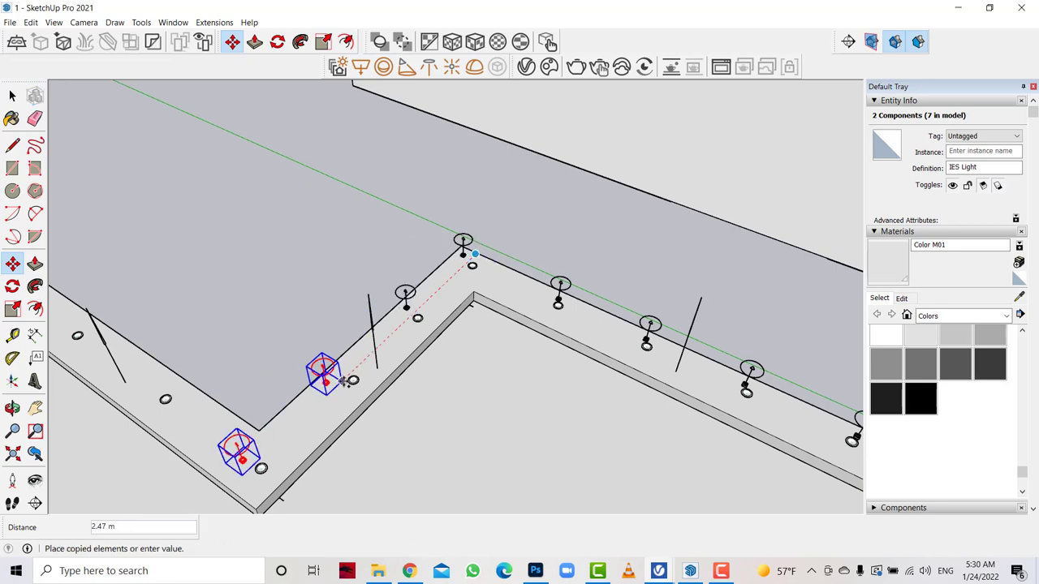
{"action": "left_click", "coordinate": [351, 379]}
{"action": "scroll", "coordinate": [349, 390], "scroll_direction": "down", "scroll_amount": 2}
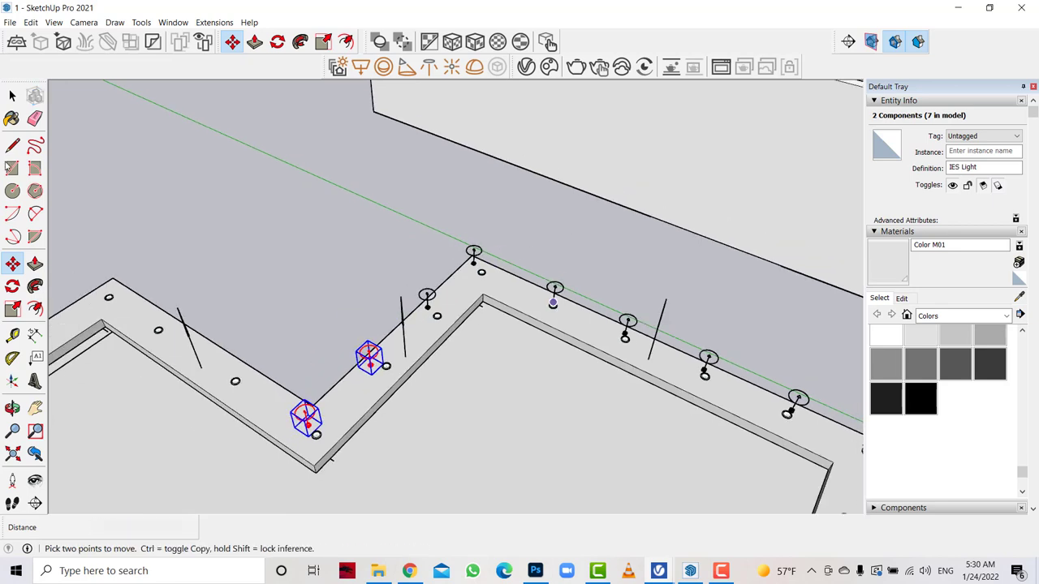
{"action": "key", "text": "space"}
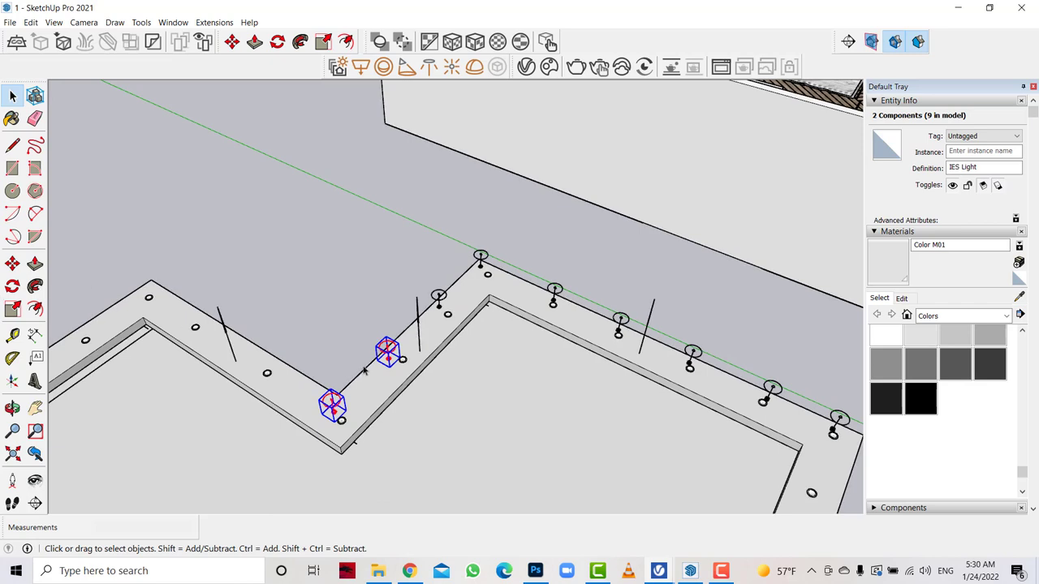
Copy a single downlight three times along the edge toward the frame corner.
{"action": "left_click", "coordinate": [324, 414]}
{"action": "left_click", "coordinate": [332, 404]}
{"action": "left_click", "coordinate": [12, 264]}
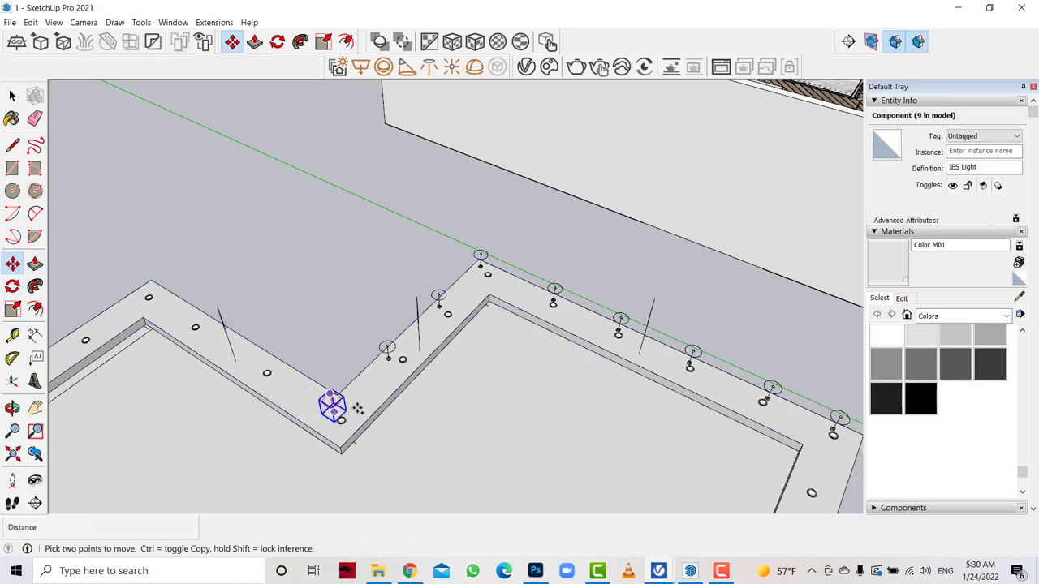
{"action": "left_click", "coordinate": [332, 404]}
{"action": "key", "text": "ctrl"}
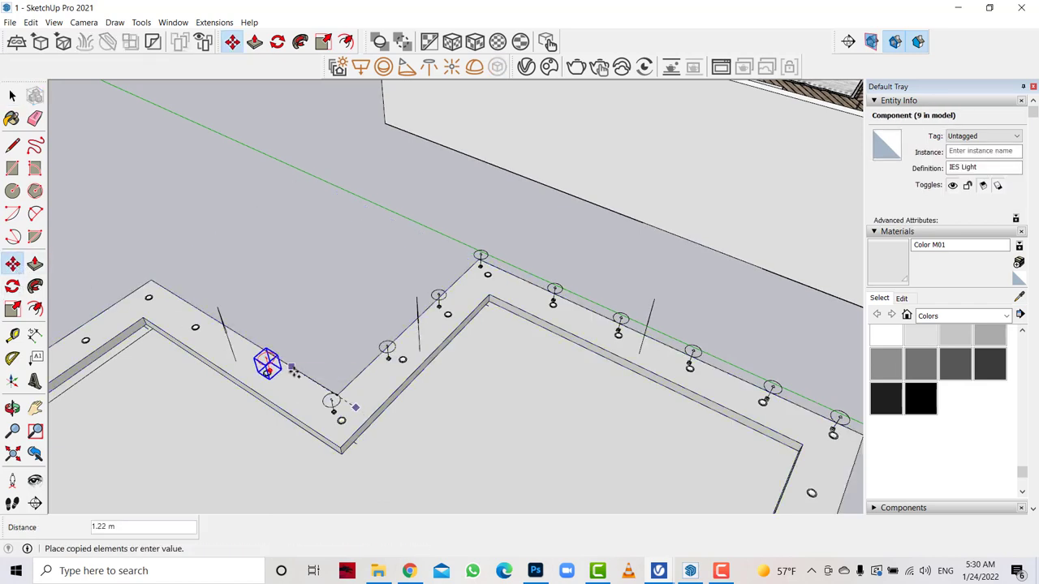
{"action": "left_click", "coordinate": [294, 372]}
{"action": "key", "text": "ctrl"}
{"action": "left_click", "coordinate": [292, 367]}
{"action": "left_click", "coordinate": [234, 332]}
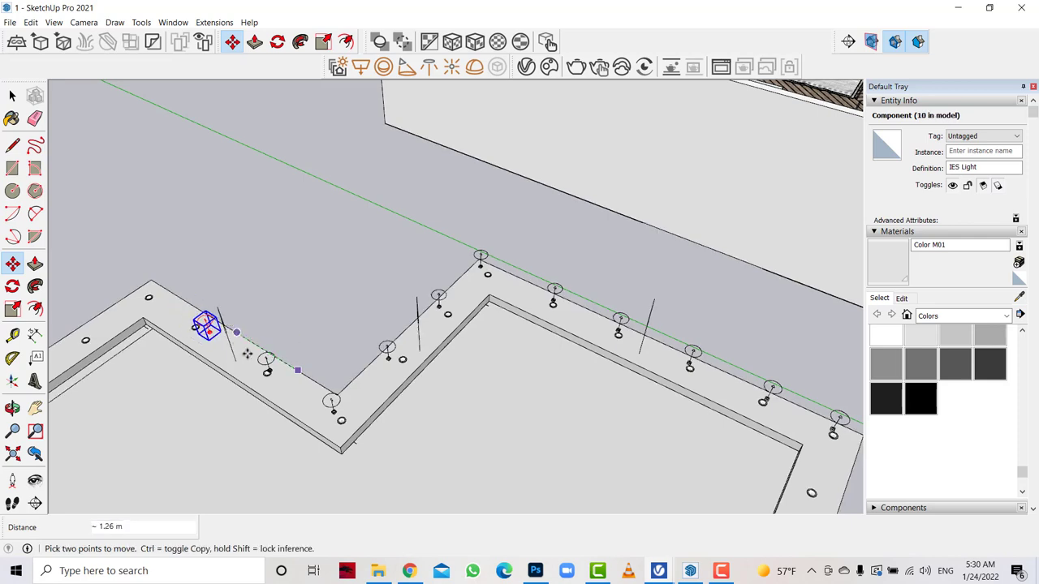
{"action": "left_click", "coordinate": [236, 332]}
{"action": "key", "text": "ctrl"}
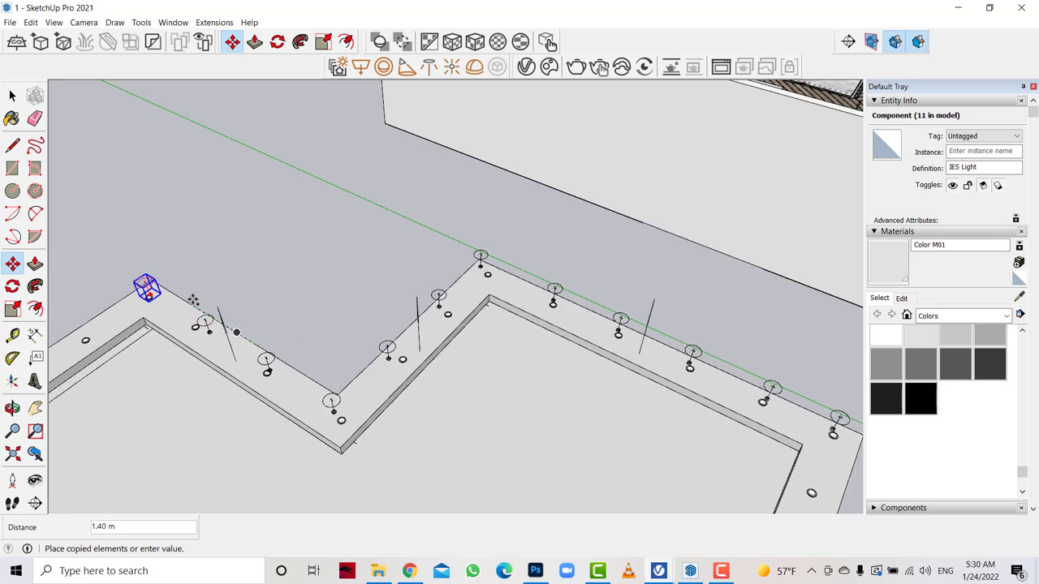
{"action": "left_click", "coordinate": [237, 332]}
{"action": "key", "text": "space"}
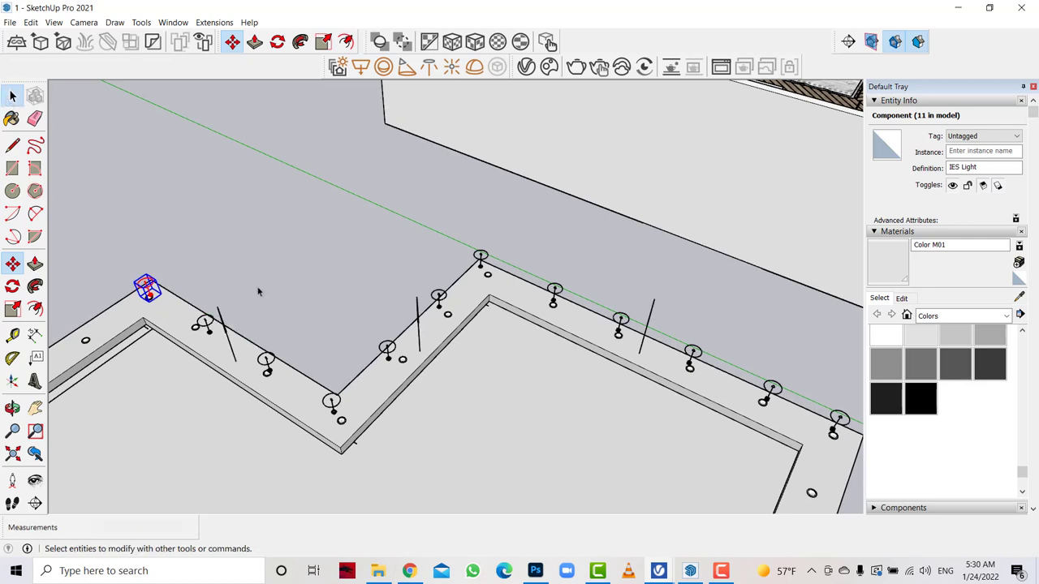
Select four downlights and move them into line with the holes.
{"action": "left_click", "coordinate": [207, 324], "text": "ctrl"}
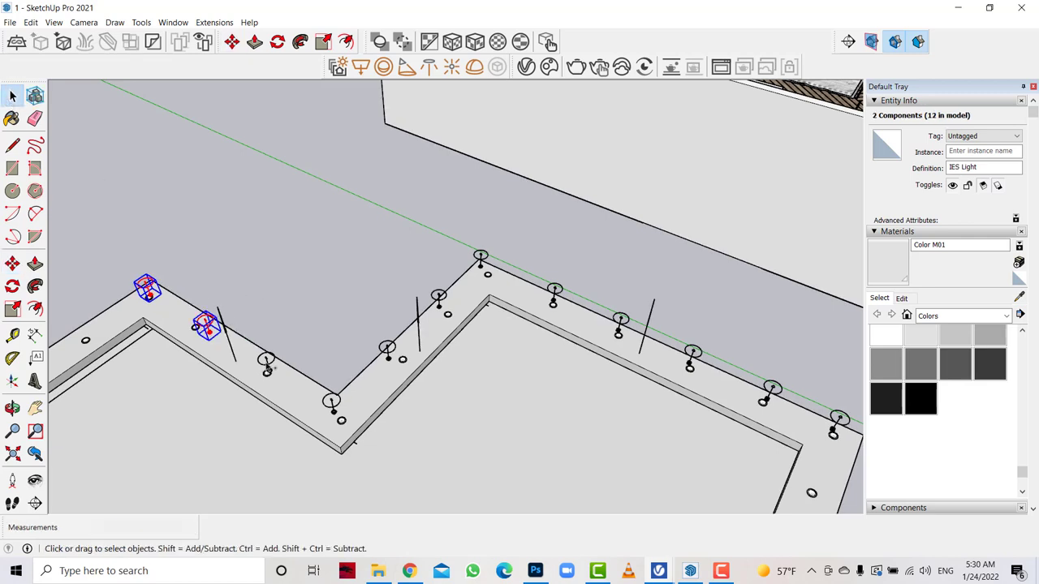
{"action": "left_click", "coordinate": [336, 405], "text": "ctrl"}
{"action": "left_click", "coordinate": [334, 403], "text": "ctrl"}
{"action": "scroll", "coordinate": [334, 403], "scroll_direction": "up", "scroll_amount": 3}
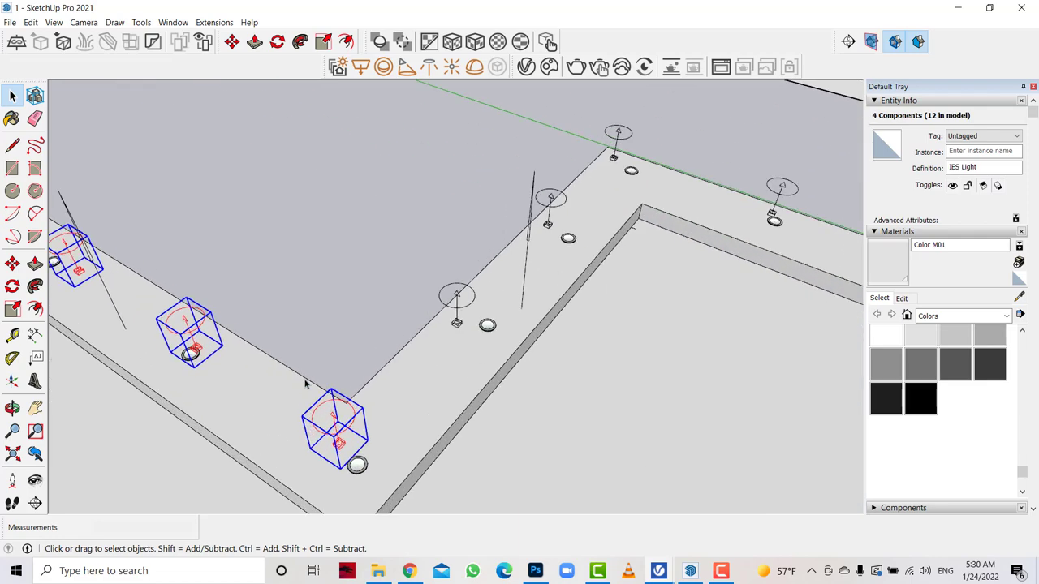
{"action": "scroll", "coordinate": [334, 403], "scroll_direction": "up", "scroll_amount": 2}
{"action": "left_click", "coordinate": [13, 264]}
{"action": "left_click", "coordinate": [209, 404]}
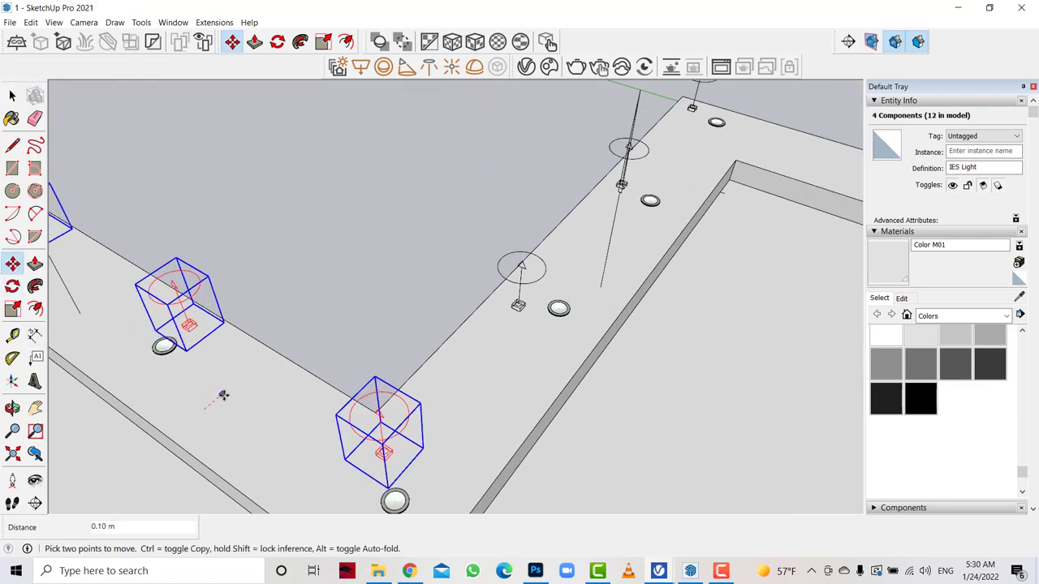
{"action": "scroll", "coordinate": [638, 325], "scroll_direction": "down", "scroll_amount": 3}
{"action": "scroll", "coordinate": [638, 324], "scroll_direction": "down", "scroll_amount": 2}
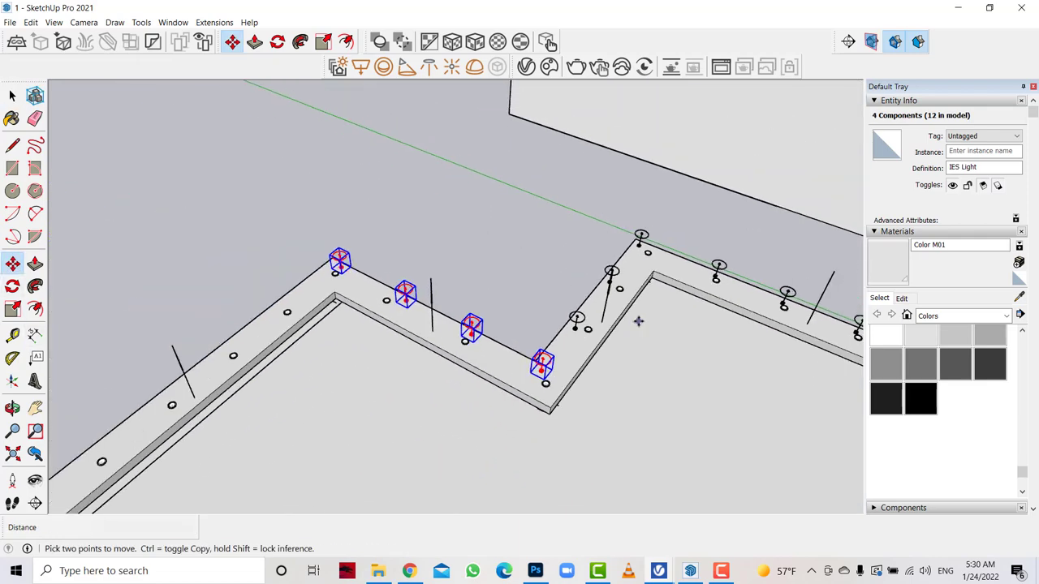
{"action": "left_click", "coordinate": [13, 96]}
{"action": "left_click", "coordinate": [568, 168]}
Copy the corner downlight twice along the next frame edge.
{"action": "scroll", "coordinate": [411, 256], "scroll_direction": "up", "scroll_amount": 2}
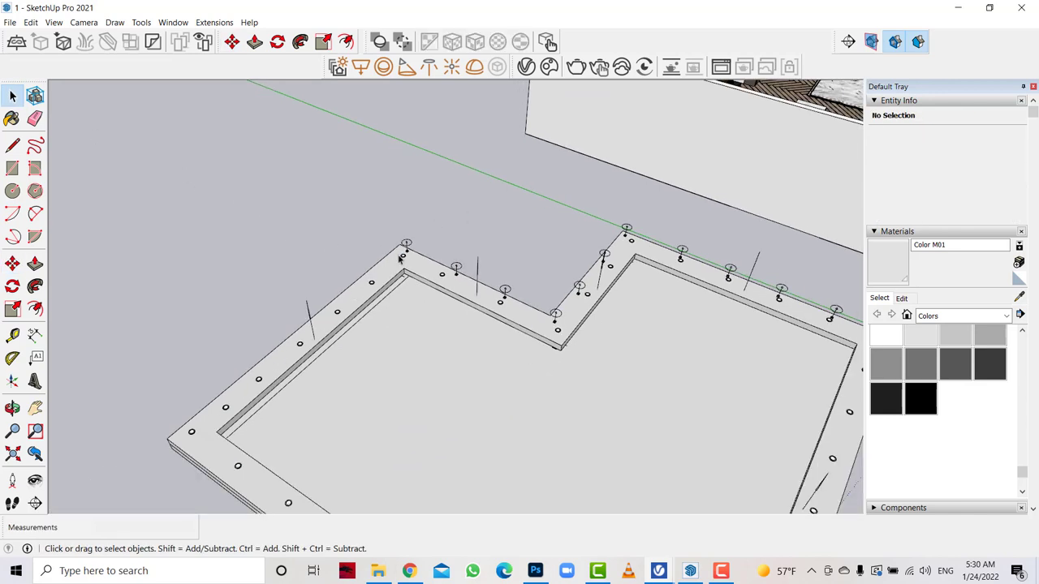
{"action": "scroll", "coordinate": [412, 256], "scroll_direction": "up", "scroll_amount": 3}
{"action": "scroll", "coordinate": [412, 256], "scroll_direction": "up", "scroll_amount": 2}
{"action": "left_click", "coordinate": [412, 255]}
{"action": "key", "text": "m"}
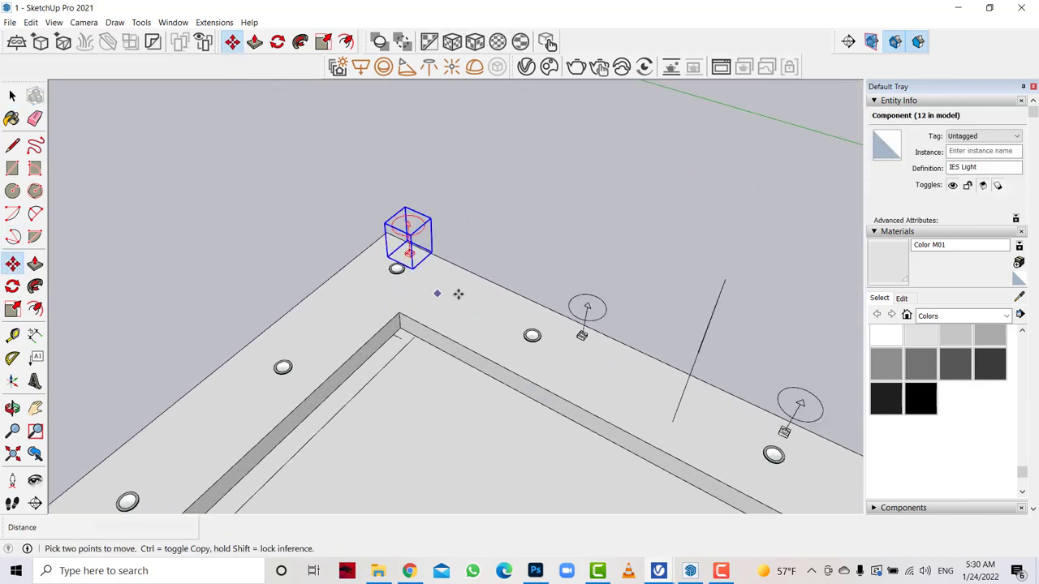
{"action": "left_click", "coordinate": [437, 291]}
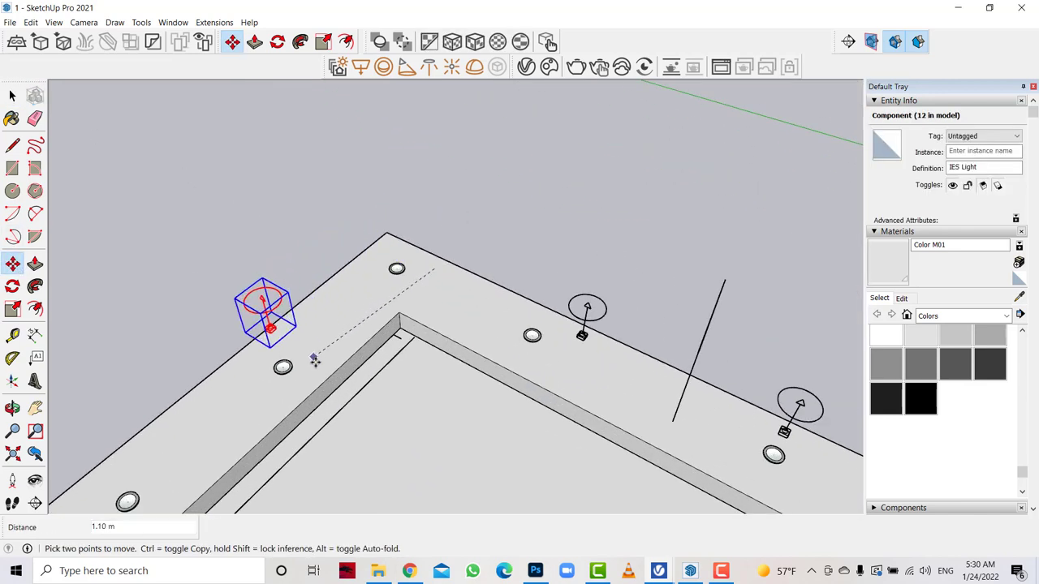
{"action": "key", "text": "Escape"}
{"action": "key", "text": "ctrl"}
{"action": "left_click", "coordinate": [424, 273]}
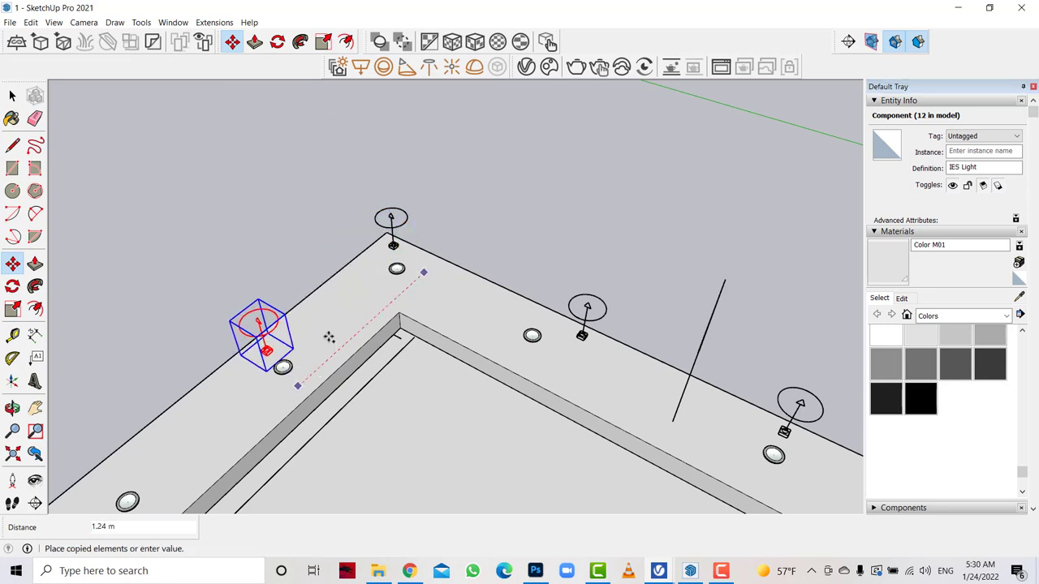
{"action": "left_click", "coordinate": [329, 338]}
{"action": "key", "text": "ctrl"}
{"action": "left_click", "coordinate": [344, 327]}
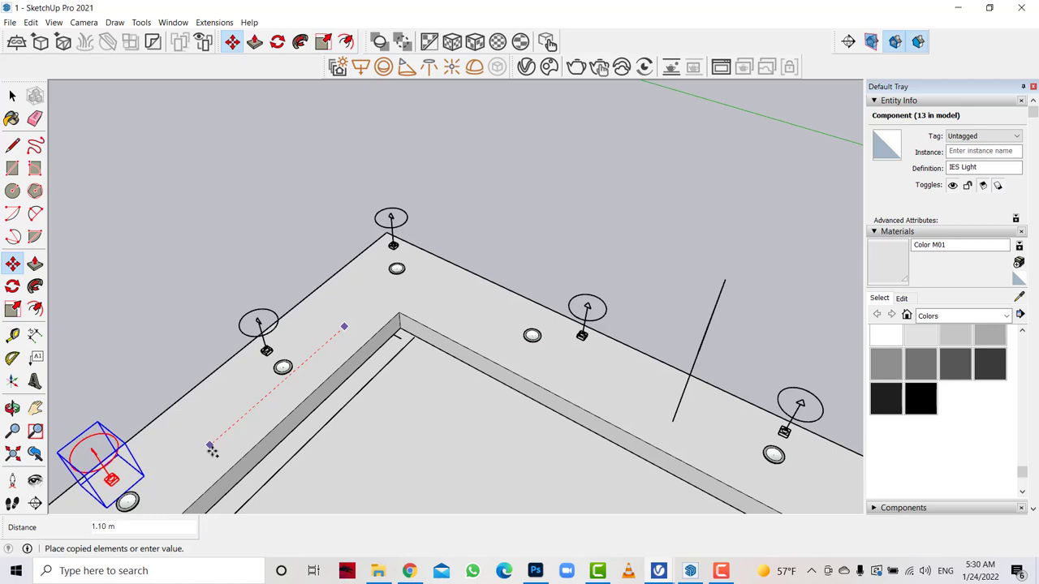
{"action": "left_click", "coordinate": [217, 446]}
Continue the light copies to the lower-left and onto the frame corner.
{"action": "scroll", "coordinate": [338, 365], "scroll_direction": "down", "scroll_amount": 3}
{"action": "left_click", "coordinate": [394, 349]}
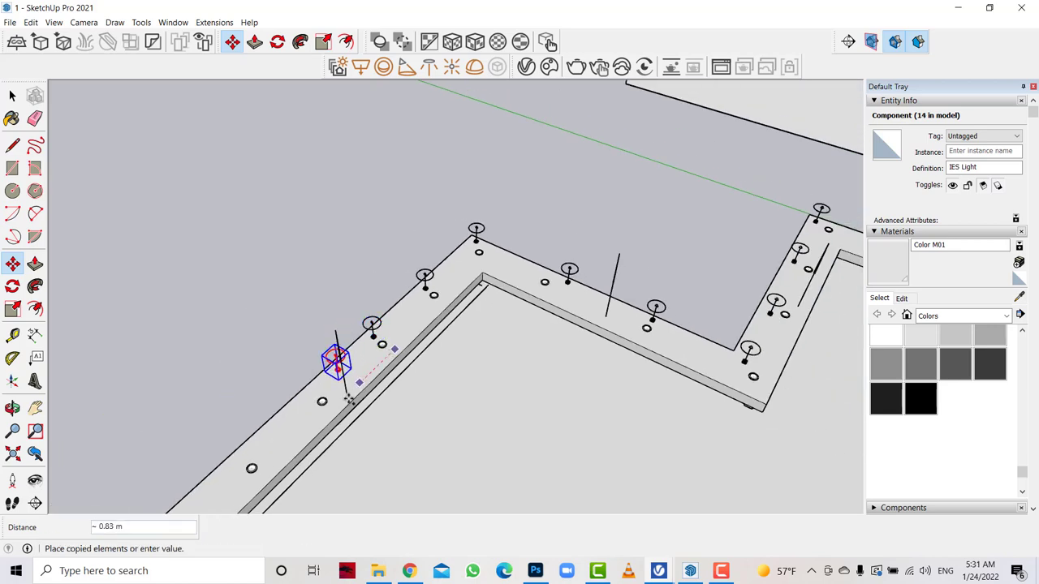
{"action": "left_click", "coordinate": [344, 391]}
{"action": "left_click", "coordinate": [309, 380]}
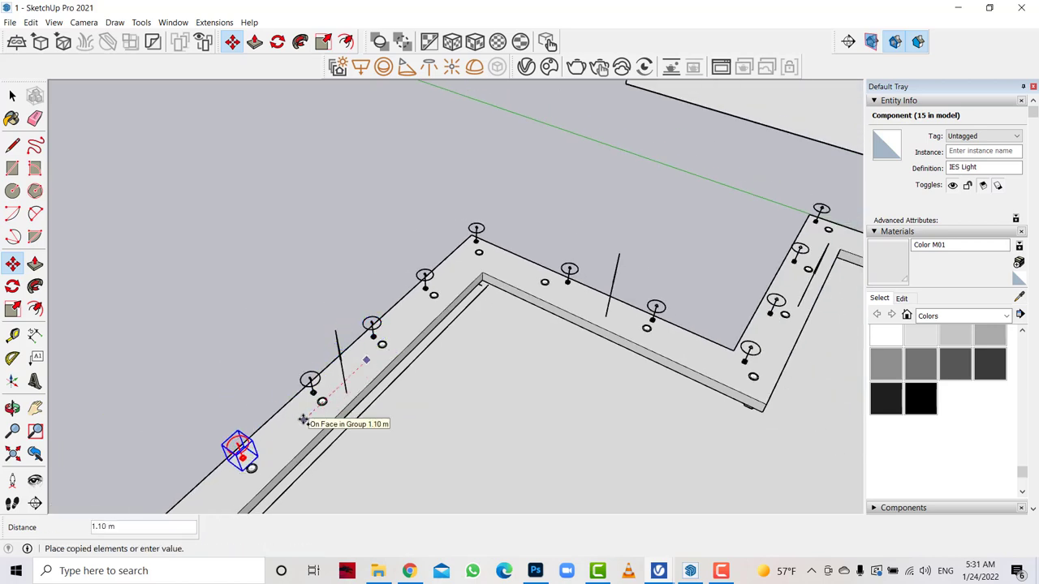
{"action": "left_click", "coordinate": [509, 167]}
{"action": "scroll", "coordinate": [597, 159], "scroll_direction": "down", "scroll_amount": 2}
{"action": "scroll", "coordinate": [246, 447], "scroll_direction": "up", "scroll_amount": 3}
{"action": "scroll", "coordinate": [360, 417], "scroll_direction": "up", "scroll_amount": 3}
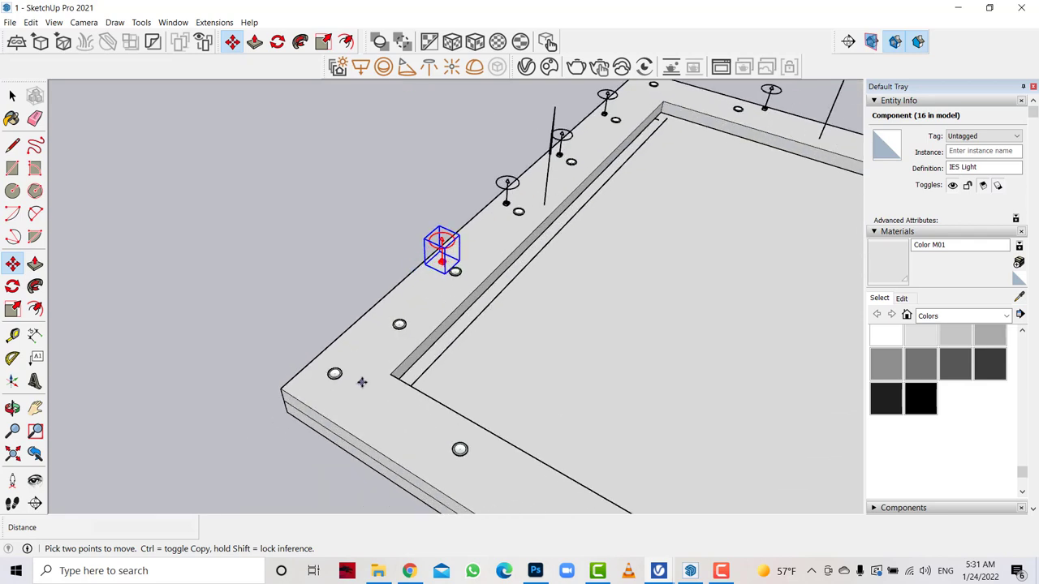
{"action": "scroll", "coordinate": [372, 357], "scroll_direction": "up", "scroll_amount": 2}
{"action": "left_click", "coordinate": [532, 219]}
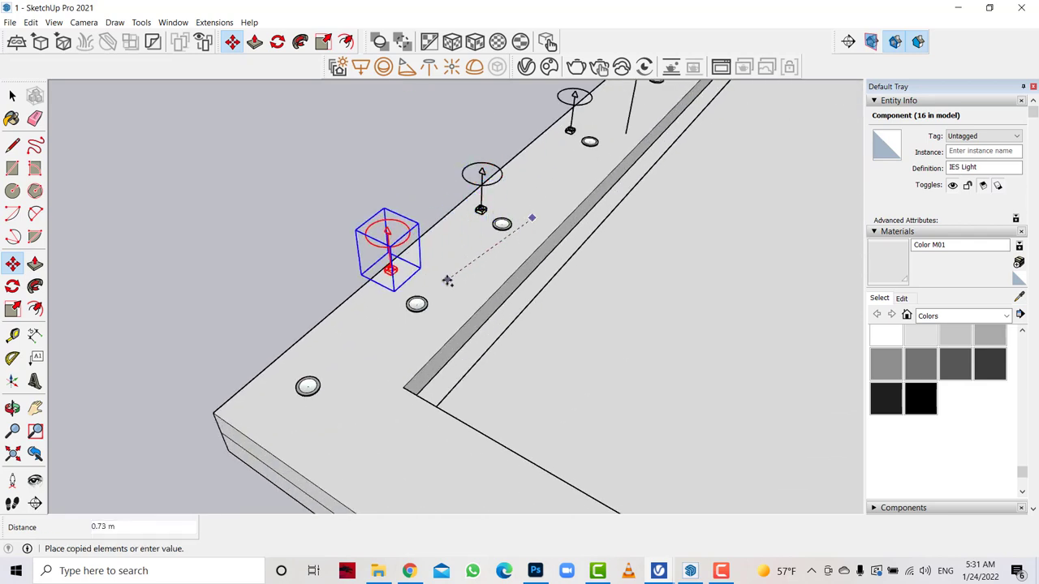
{"action": "left_click", "coordinate": [484, 253]}
{"action": "left_click", "coordinate": [485, 250]}
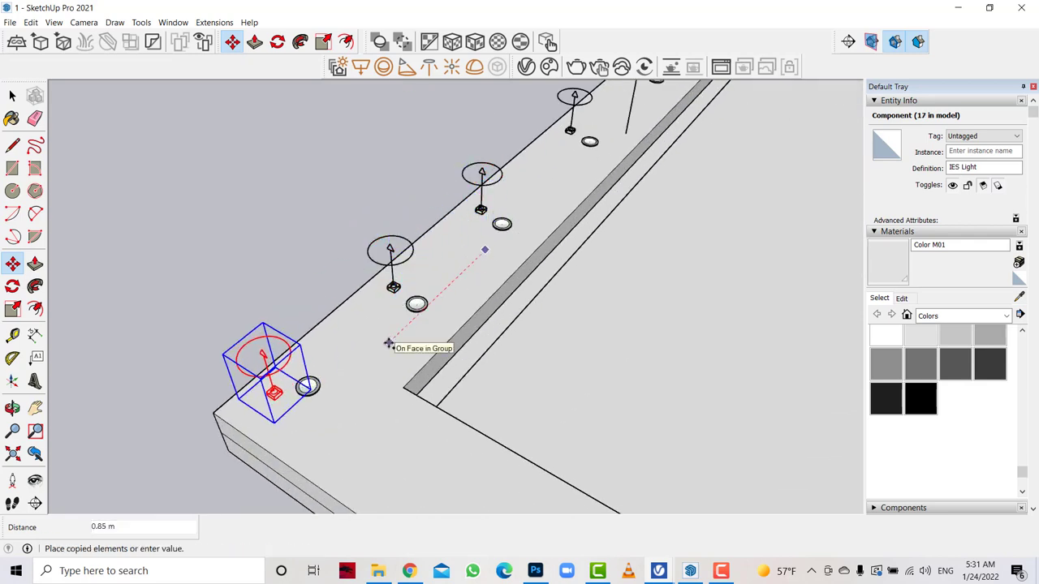
{"action": "left_click", "coordinate": [379, 353]}
Copy the corner light repeatedly along the adjoining frame edge.
{"action": "scroll", "coordinate": [203, 190], "scroll_direction": "down", "scroll_amount": 3}
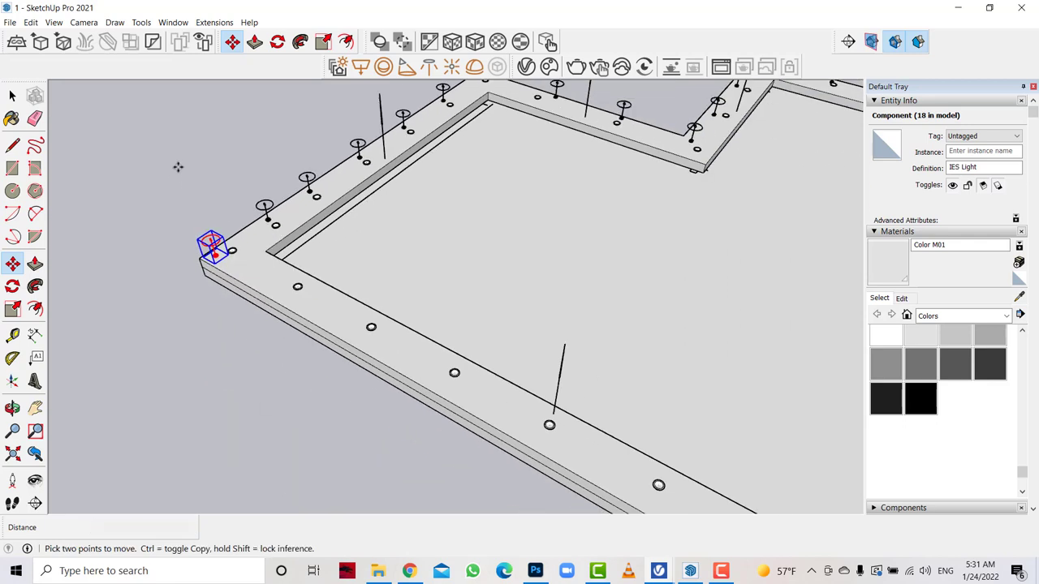
{"action": "left_click", "coordinate": [262, 279]}
{"action": "left_click", "coordinate": [323, 317]}
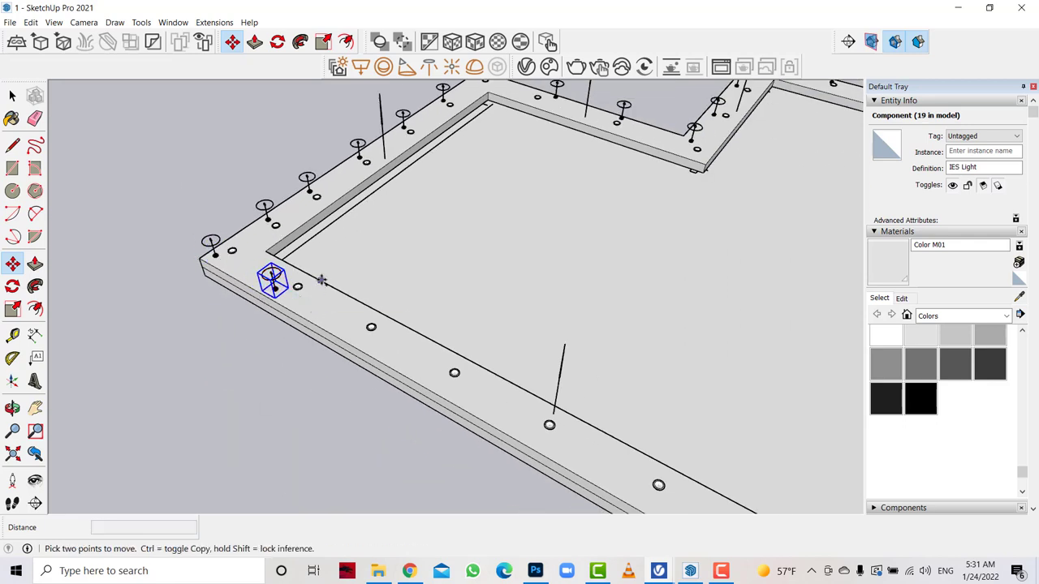
{"action": "left_click", "coordinate": [322, 280]}
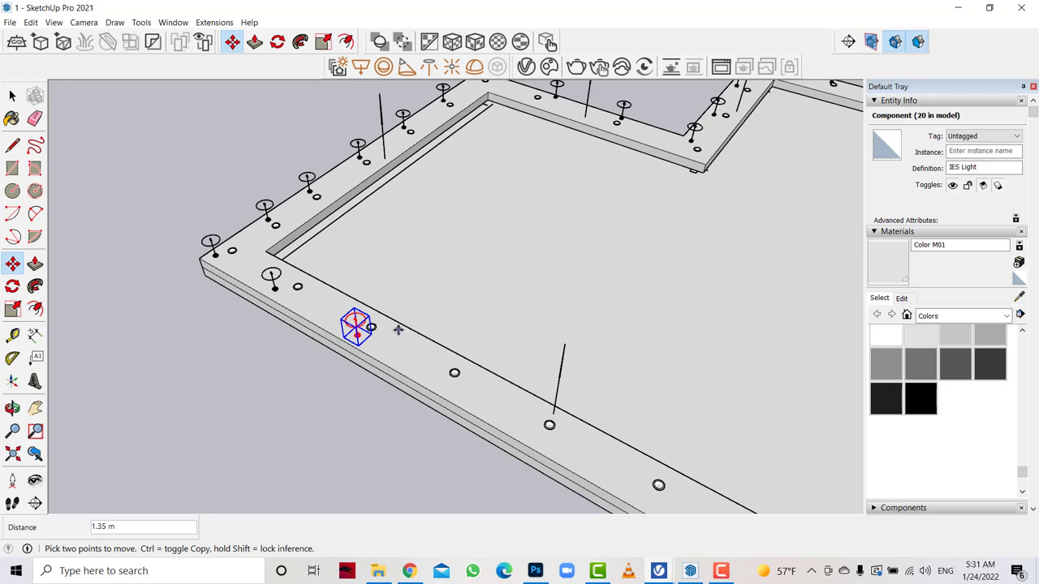
{"action": "left_click", "coordinate": [395, 327]}
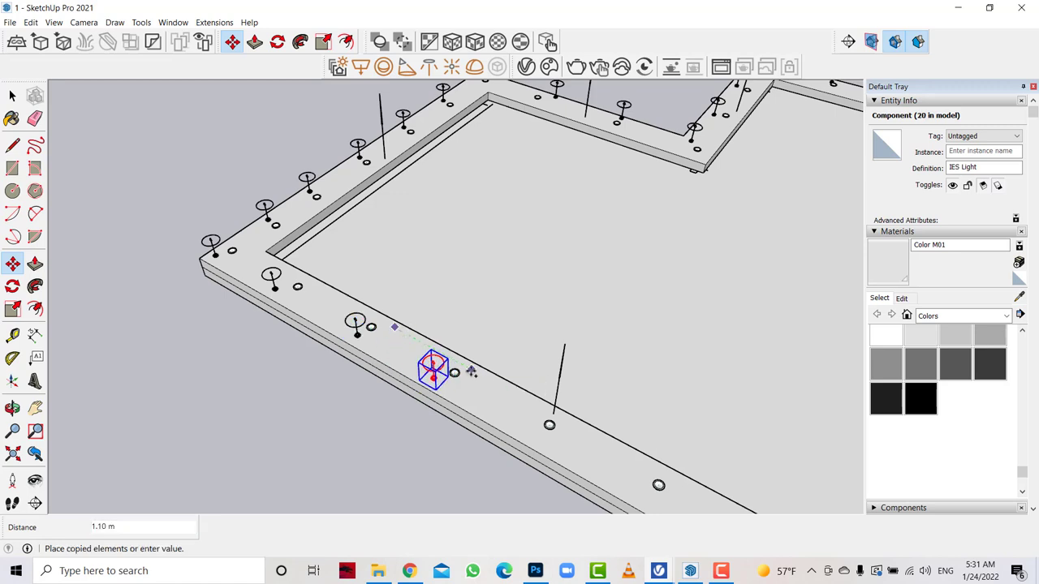
{"action": "left_click", "coordinate": [471, 371]}
{"action": "left_click", "coordinate": [439, 369]}
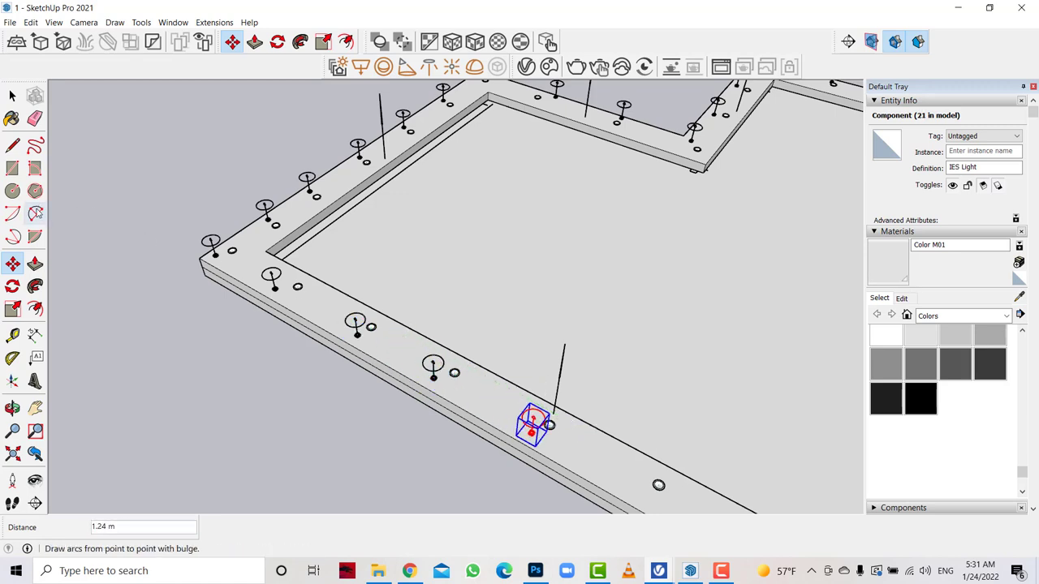
{"action": "scroll", "coordinate": [167, 220], "scroll_direction": "down", "scroll_amount": 3}
{"action": "scroll", "coordinate": [632, 403], "scroll_direction": "up", "scroll_amount": 2}
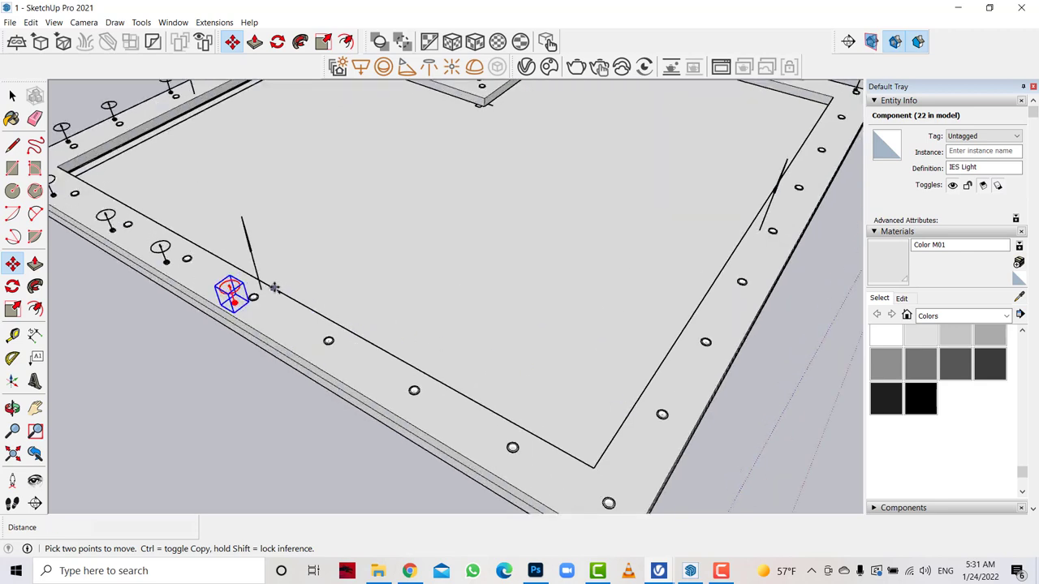
Make a 2x array of evenly spaced light copies, then keep copying along the edge.
{"action": "left_click", "coordinate": [267, 285]}
{"action": "key", "text": "ctrl"}
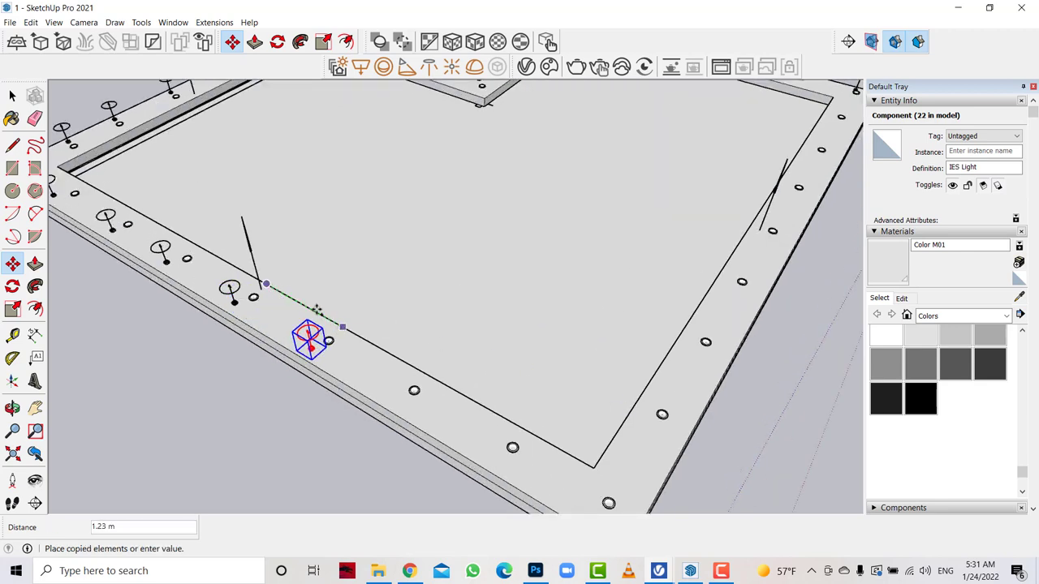
{"action": "left_click", "coordinate": [316, 311]}
{"action": "type", "text": "2x"}
{"action": "key", "text": "Return"}
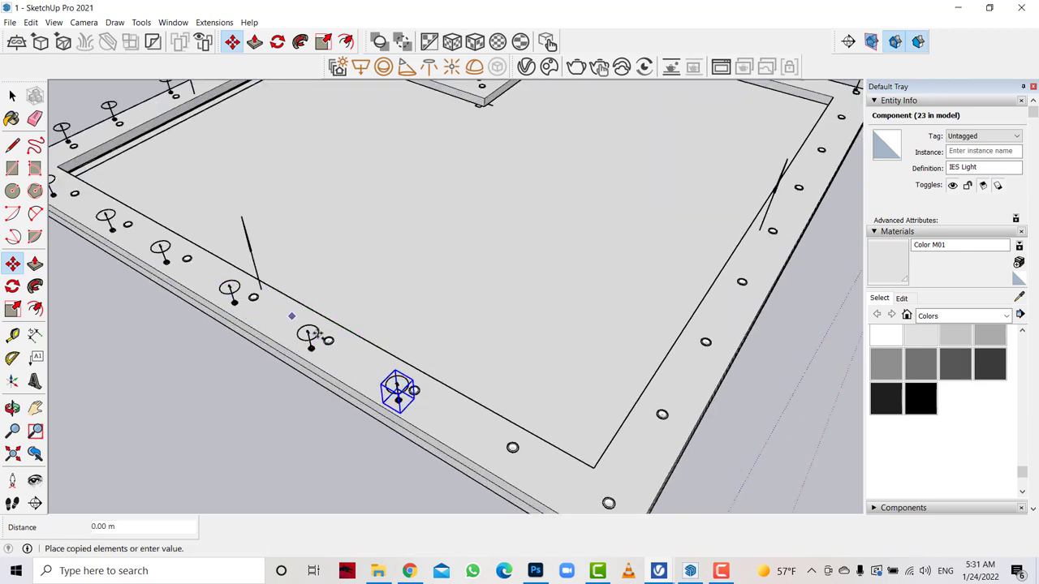
{"action": "left_click", "coordinate": [319, 335]}
{"action": "left_click", "coordinate": [376, 362]}
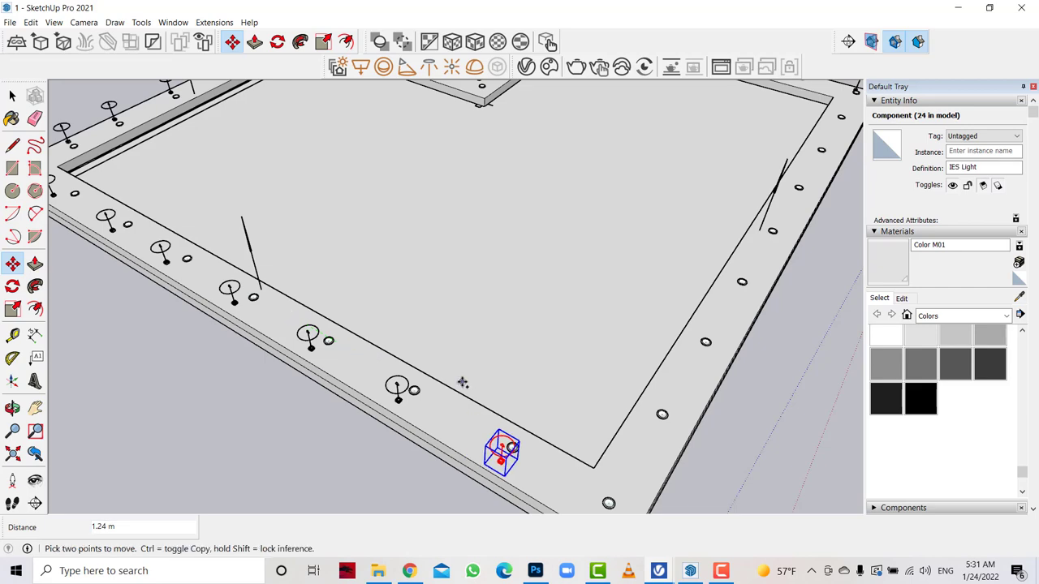
{"action": "left_click", "coordinate": [428, 397]}
{"action": "key", "text": "ctrl"}
Place a light copy at the frame corner, then move both corner lights into position.
{"action": "left_click", "coordinate": [595, 497]}
{"action": "scroll", "coordinate": [511, 255], "scroll_direction": "down", "scroll_amount": 5}
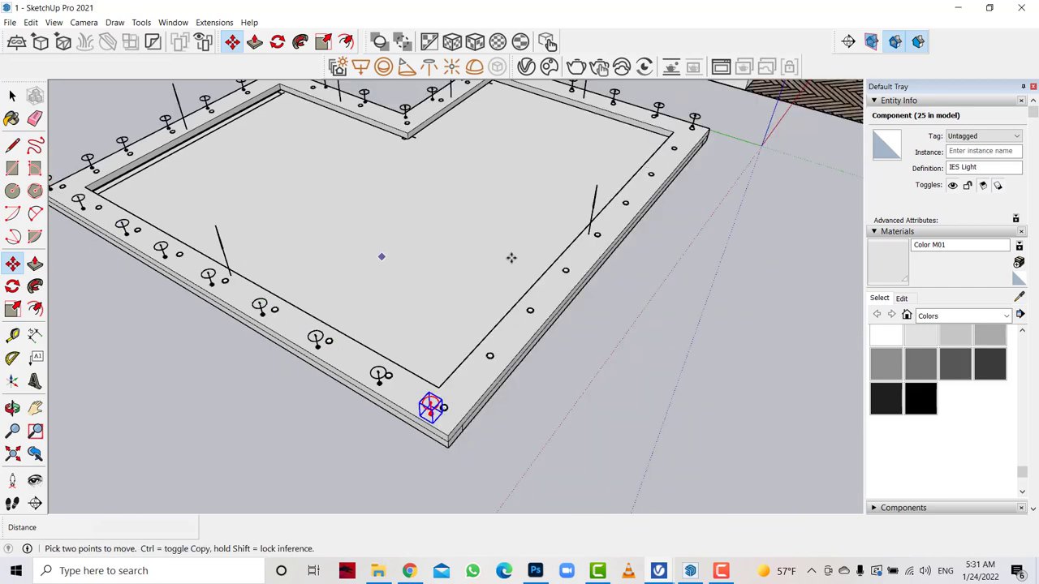
{"action": "scroll", "coordinate": [473, 383], "scroll_direction": "up", "scroll_amount": 5}
{"action": "scroll", "coordinate": [473, 383], "scroll_direction": "down", "scroll_amount": 5}
{"action": "scroll", "coordinate": [280, 406], "scroll_direction": "up", "scroll_amount": 5}
{"action": "left_click", "coordinate": [284, 422]}
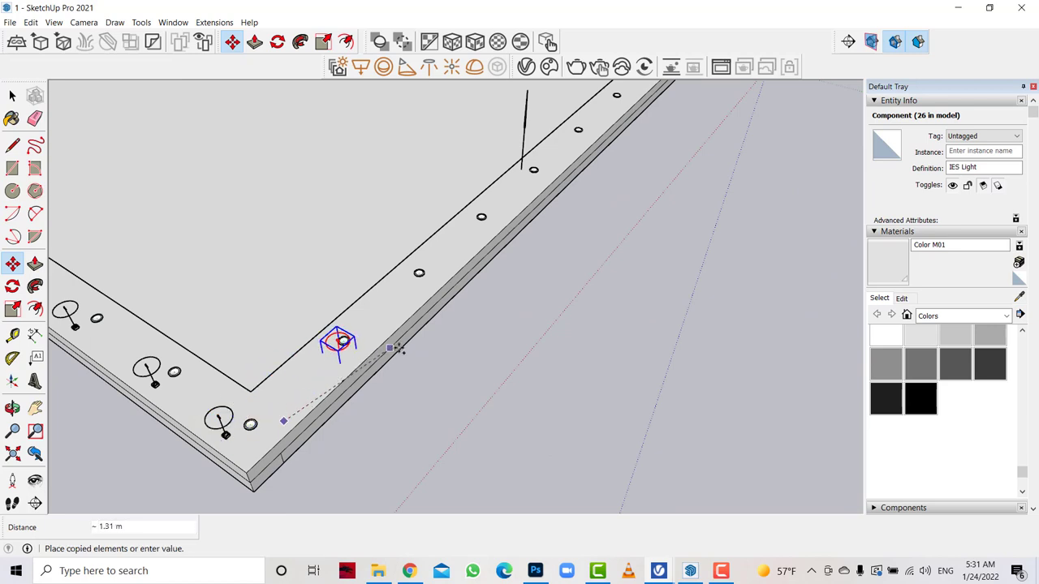
{"action": "left_click", "coordinate": [401, 326]}
{"action": "left_click", "coordinate": [11, 96]}
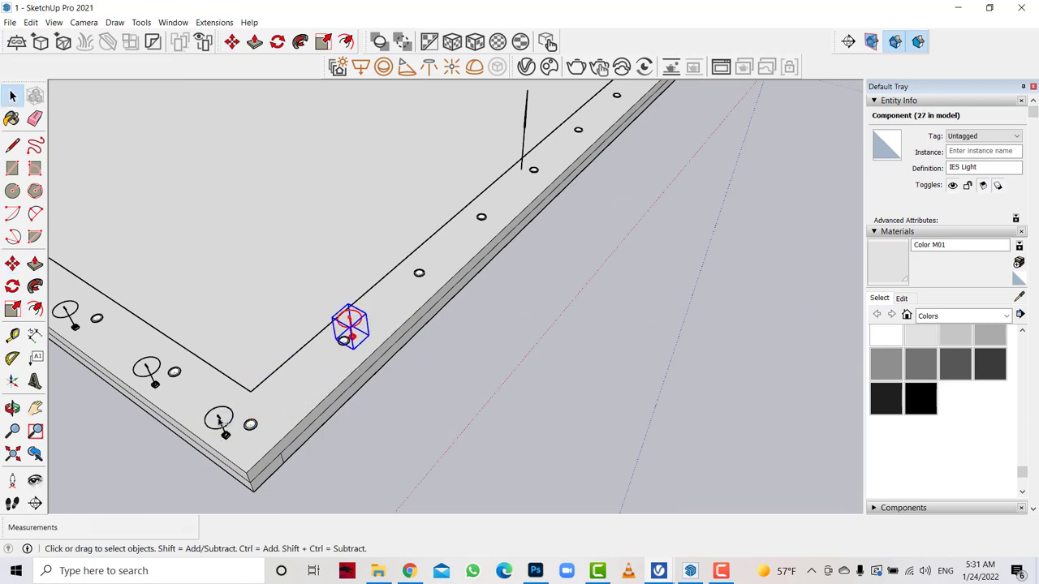
{"action": "left_click", "coordinate": [225, 433], "text": "ctrl"}
{"action": "key", "text": "m"}
{"action": "left_click", "coordinate": [204, 371]}
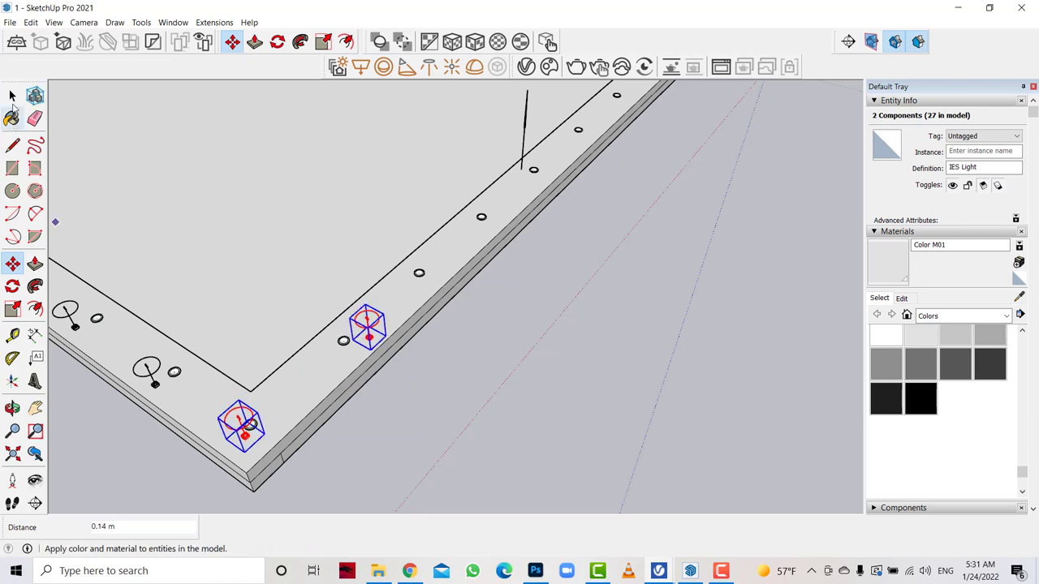
Copy the upper IES light four more times along the frame edge toward the corner.
{"action": "left_click", "coordinate": [12, 96]}
{"action": "left_click", "coordinate": [370, 345]}
{"action": "key", "text": "m"}
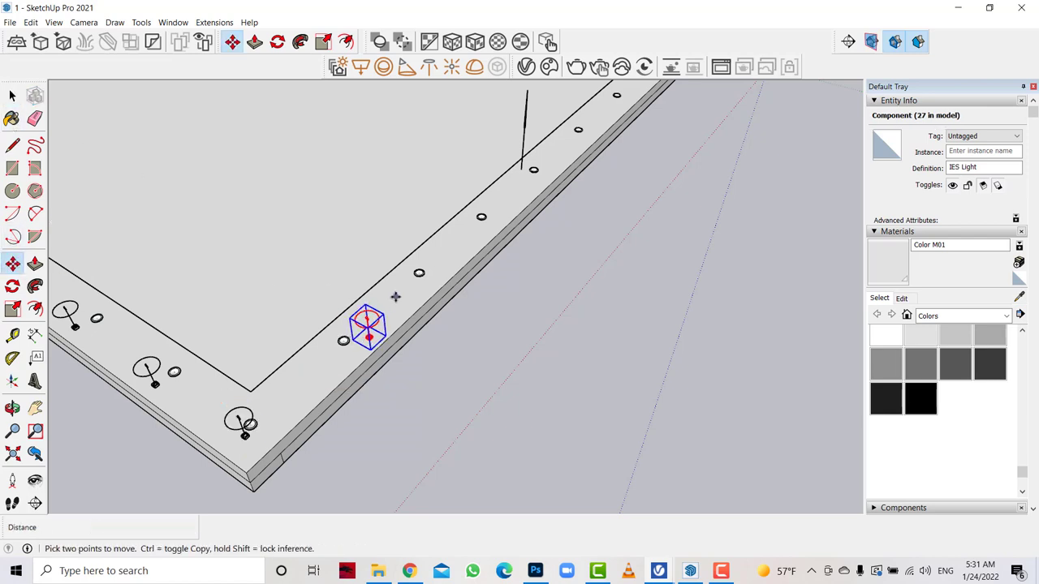
{"action": "key", "text": "ctrl"}
{"action": "left_click", "coordinate": [383, 312]}
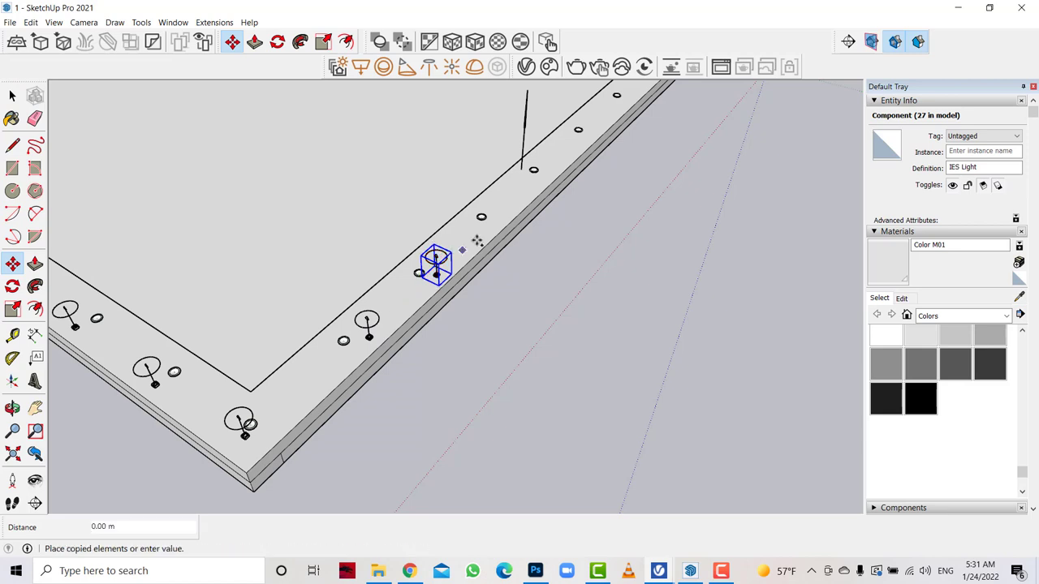
{"action": "scroll", "coordinate": [138, 343], "scroll_direction": "down", "scroll_amount": 3}
{"action": "scroll", "coordinate": [341, 284], "scroll_direction": "up", "scroll_amount": 2}
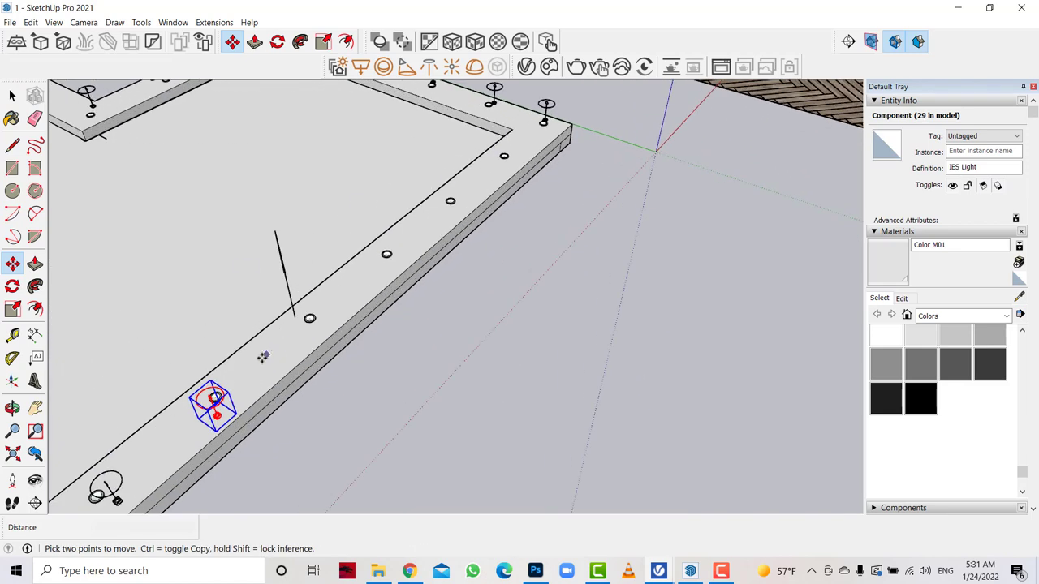
{"action": "left_click", "coordinate": [340, 295]}
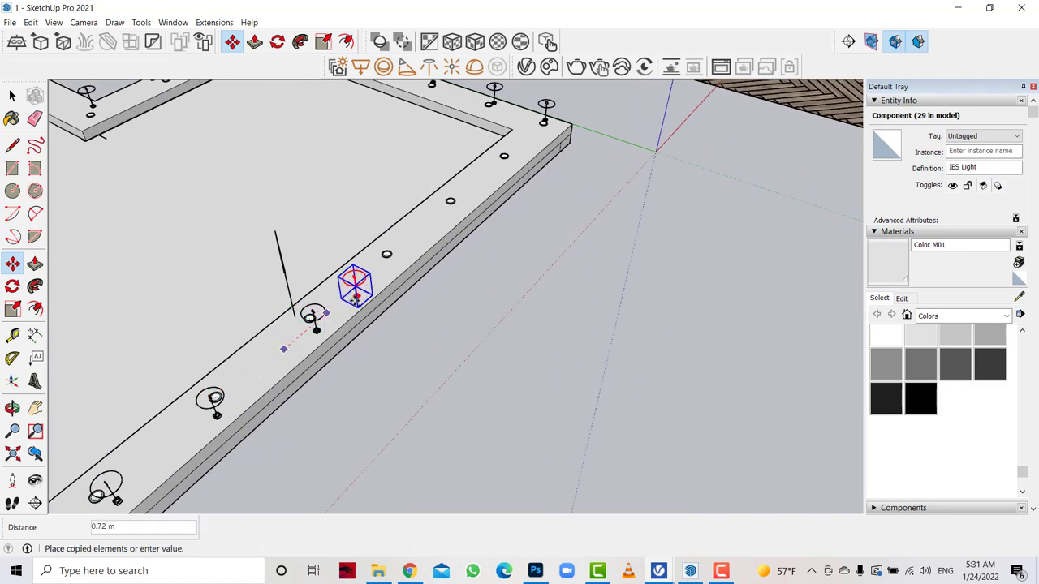
{"action": "left_click", "coordinate": [347, 303]}
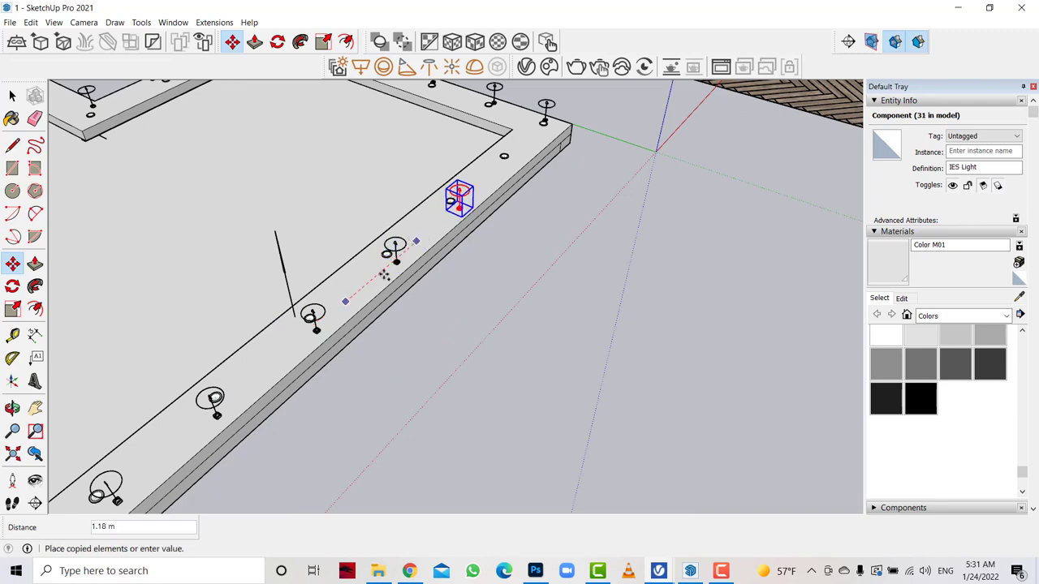
{"action": "left_click", "coordinate": [410, 247]}
{"action": "left_click", "coordinate": [437, 232]}
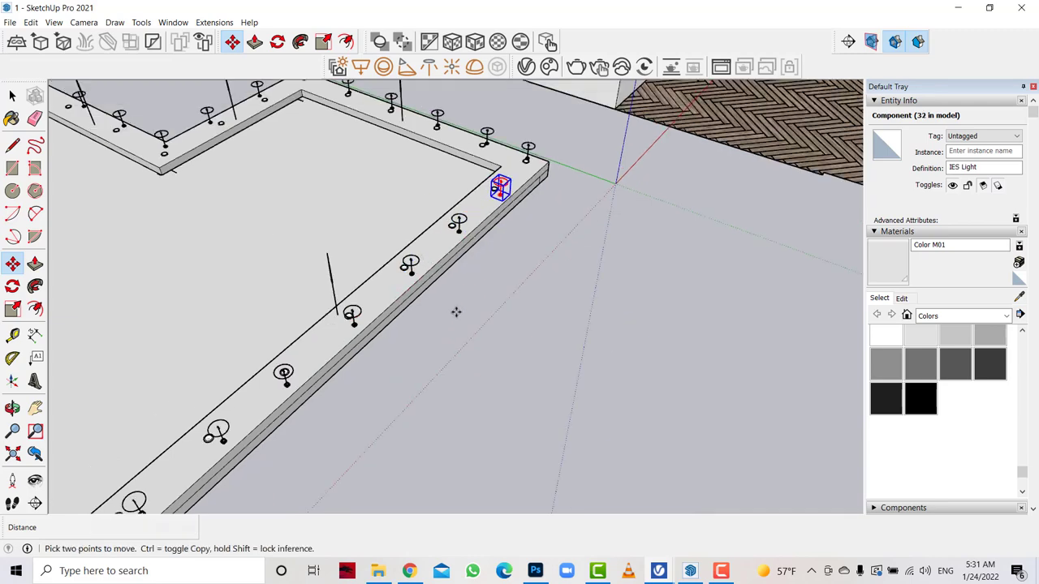
{"action": "scroll", "coordinate": [455, 309], "scroll_direction": "down", "scroll_amount": 2}
{"action": "scroll", "coordinate": [392, 311], "scroll_direction": "down", "scroll_amount": 2}
{"action": "scroll", "coordinate": [329, 365], "scroll_direction": "down", "scroll_amount": 2}
{"action": "left_click", "coordinate": [12, 96]}
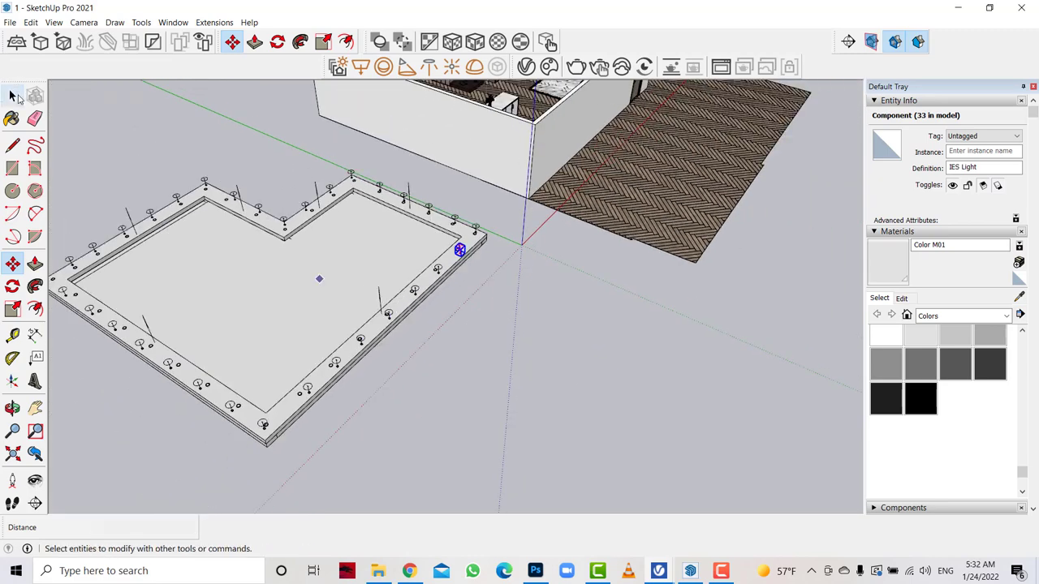
Select the ceiling frame with all its lights and make them one group.
{"action": "middle_click_drag", "start_coordinate": [412, 262], "coordinate": [243, 325]}
{"action": "left_click", "coordinate": [13, 408]}
{"action": "mouse_move", "coordinate": [243, 438]}
{"action": "left_mouse_down"}
{"action": "mouse_move", "coordinate": [471, 399]}
{"action": "mouse_move", "coordinate": [455, 381]}
{"action": "left_mouse_up"}
{"action": "left_click", "coordinate": [12, 96]}
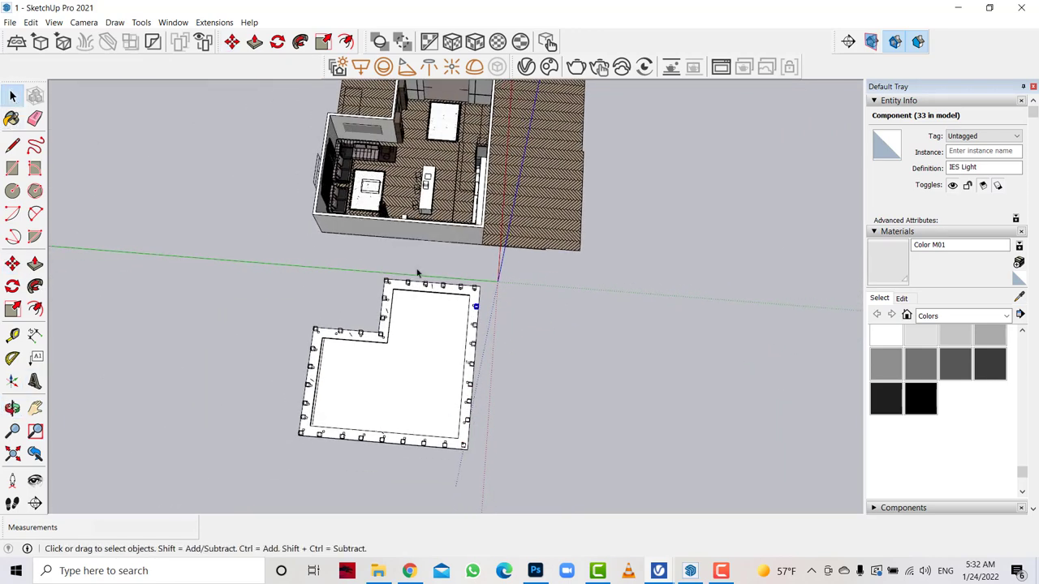
{"action": "left_click_drag", "start_coordinate": [480, 268], "coordinate": [246, 474]}
{"action": "right_click", "coordinate": [400, 146]}
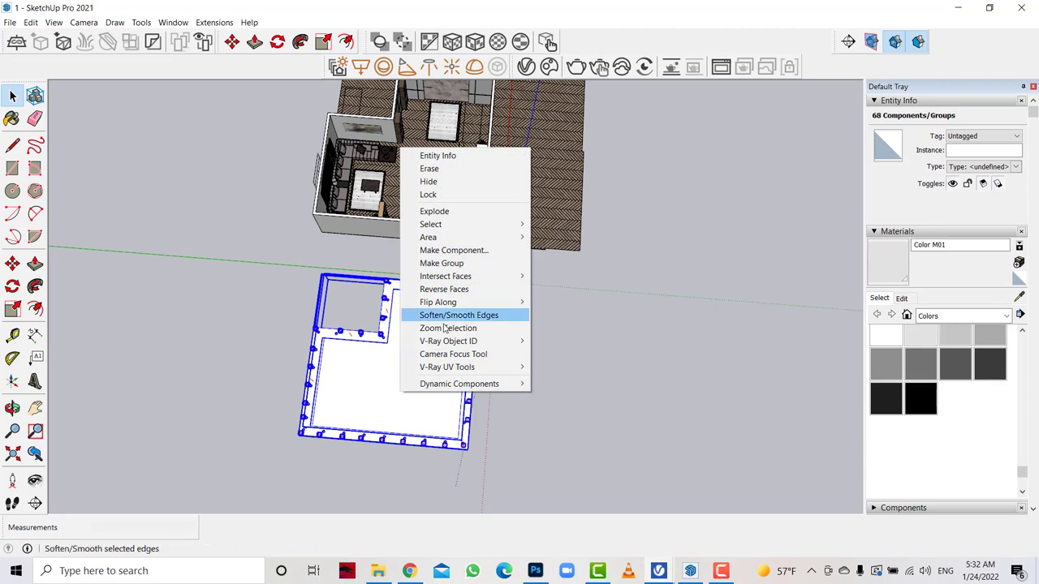
{"action": "left_click", "coordinate": [440, 263]}
{"action": "mouse_move", "coordinate": [301, 344]}
{"action": "middle_mouse_down"}
{"action": "mouse_move", "coordinate": [143, 336]}
{"action": "mouse_move", "coordinate": [552, 330]}
{"action": "mouse_move", "coordinate": [512, 216]}
{"action": "mouse_move", "coordinate": [490, 307]}
{"action": "middle_mouse_up"}
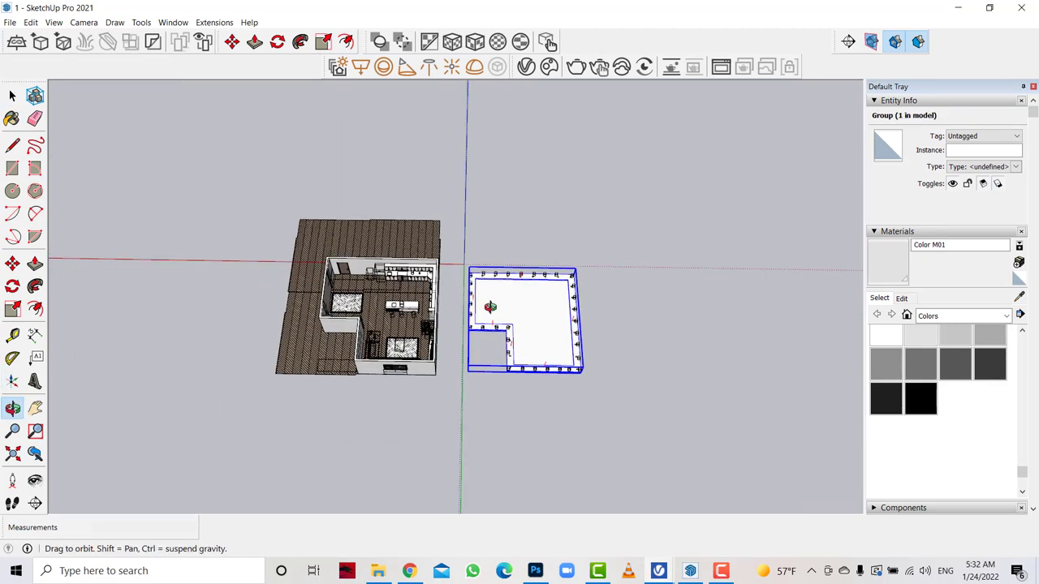
{"action": "scroll", "coordinate": [593, 273], "scroll_direction": "up", "scroll_amount": 2}
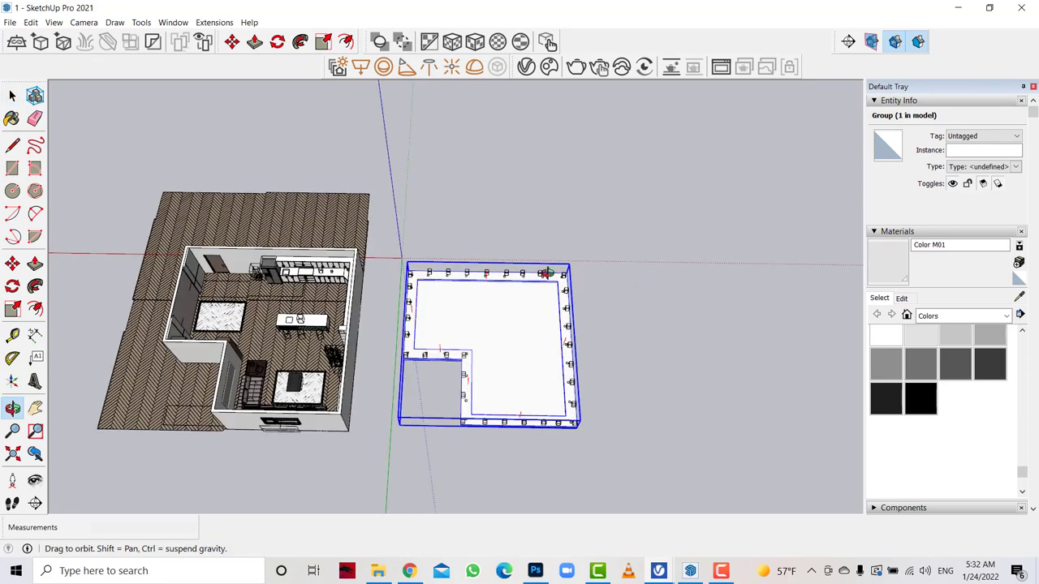
{"action": "scroll", "coordinate": [548, 273], "scroll_direction": "up", "scroll_amount": 2}
{"action": "scroll", "coordinate": [549, 274], "scroll_direction": "up", "scroll_amount": 4}
Enter the ceiling group for editing and choose a grey colour in Materials.
{"action": "left_click", "coordinate": [12, 95]}
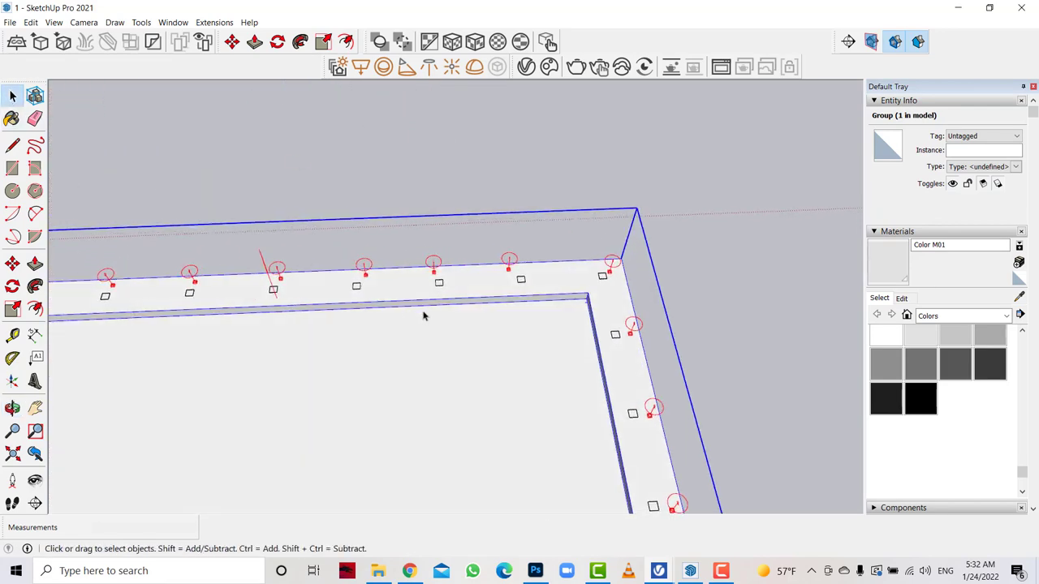
{"action": "double_click", "coordinate": [479, 310]}
{"action": "left_click", "coordinate": [956, 337]}
{"action": "scroll", "coordinate": [590, 292], "scroll_direction": "up", "scroll_amount": 3}
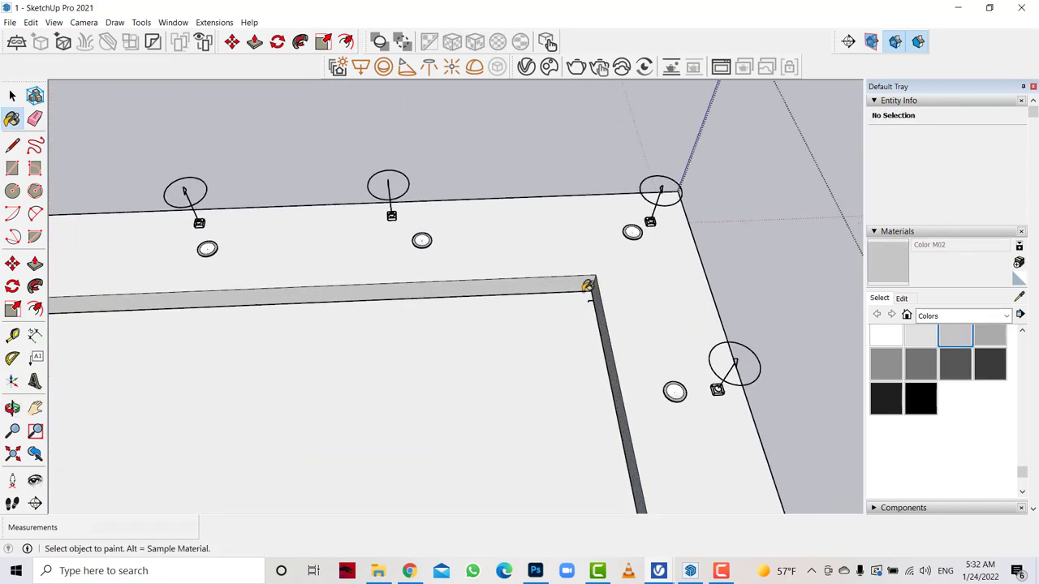
{"action": "left_click", "coordinate": [12, 96]}
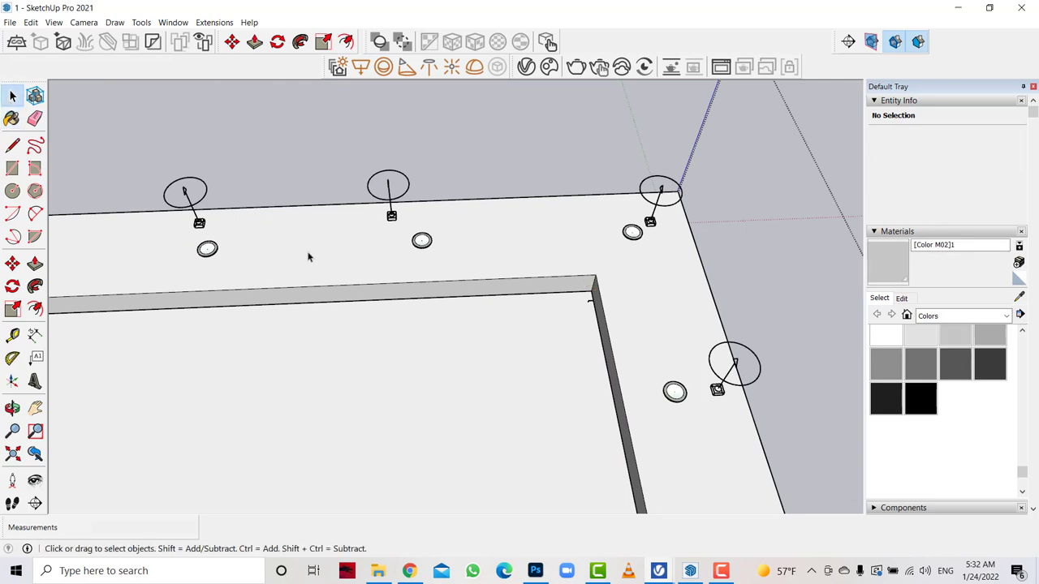
{"action": "double_click", "coordinate": [343, 273]}
{"action": "left_click", "coordinate": [955, 337]}
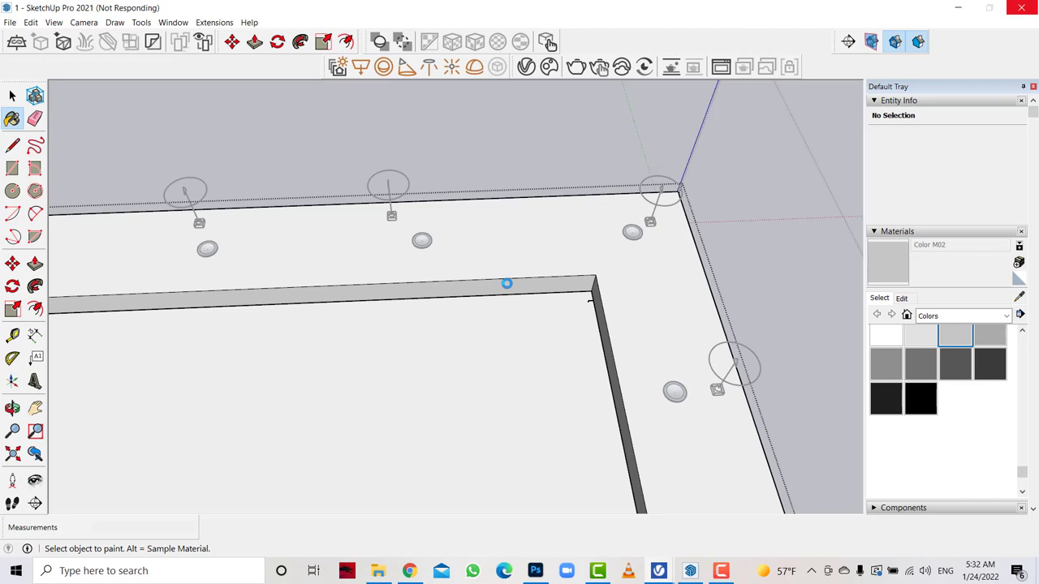
{"action": "left_click", "coordinate": [711, 573]}
{"action": "left_click", "coordinate": [989, 524]}
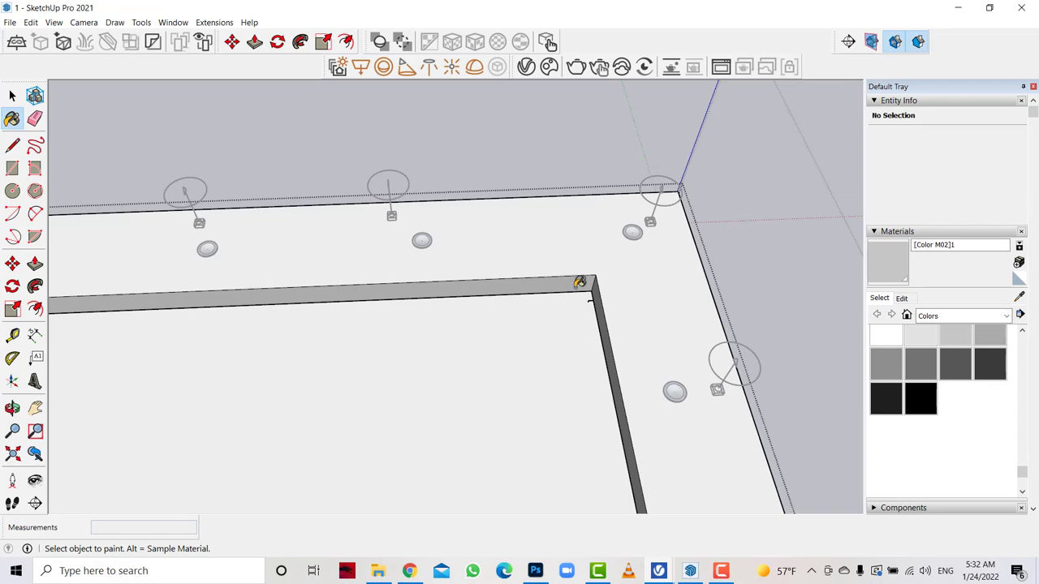
Select the inner ledge's top faces and paint them with the darker grey Color M03.
{"action": "left_click", "coordinate": [12, 95]}
{"action": "left_click", "coordinate": [379, 260]}
{"action": "left_click", "coordinate": [441, 291]}
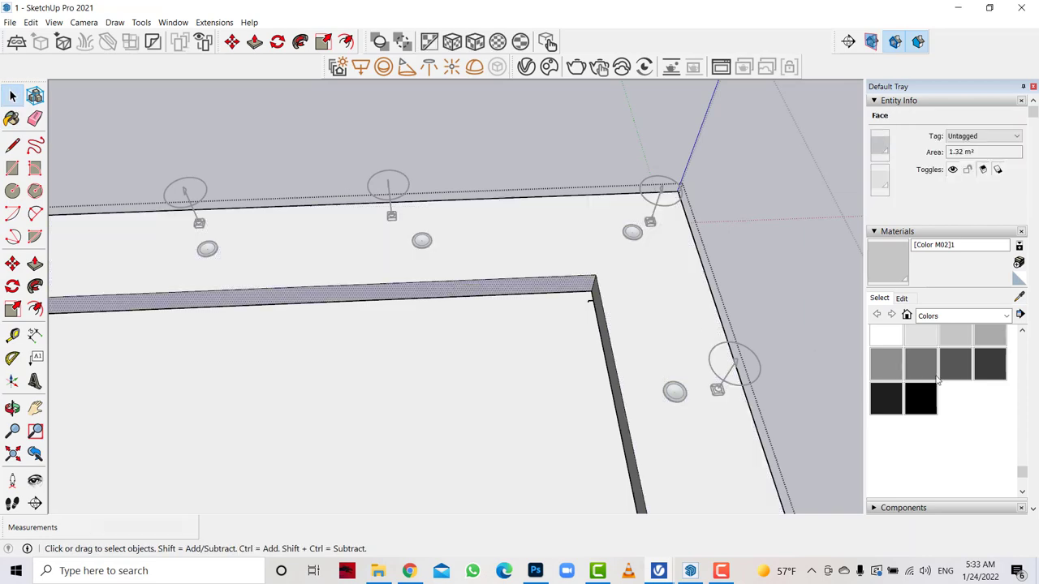
{"action": "left_click", "coordinate": [956, 364]}
{"action": "scroll", "coordinate": [731, 349], "scroll_direction": "up", "scroll_amount": 3}
{"action": "left_click", "coordinate": [434, 240]}
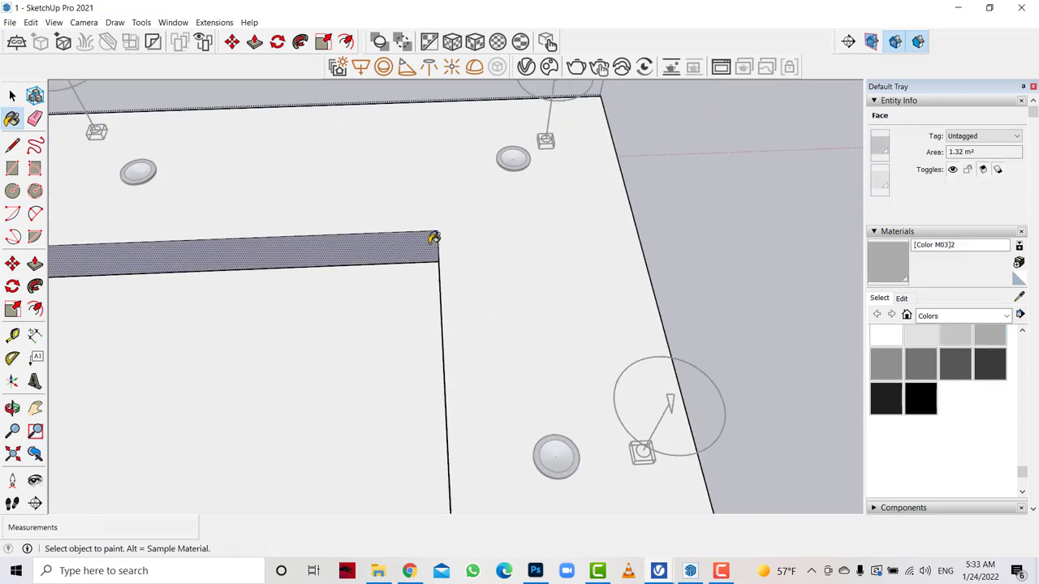
{"action": "scroll", "coordinate": [617, 243], "scroll_direction": "down", "scroll_amount": 3}
{"action": "scroll", "coordinate": [528, 278], "scroll_direction": "up", "scroll_amount": 3}
{"action": "scroll", "coordinate": [694, 239], "scroll_direction": "down", "scroll_amount": 3}
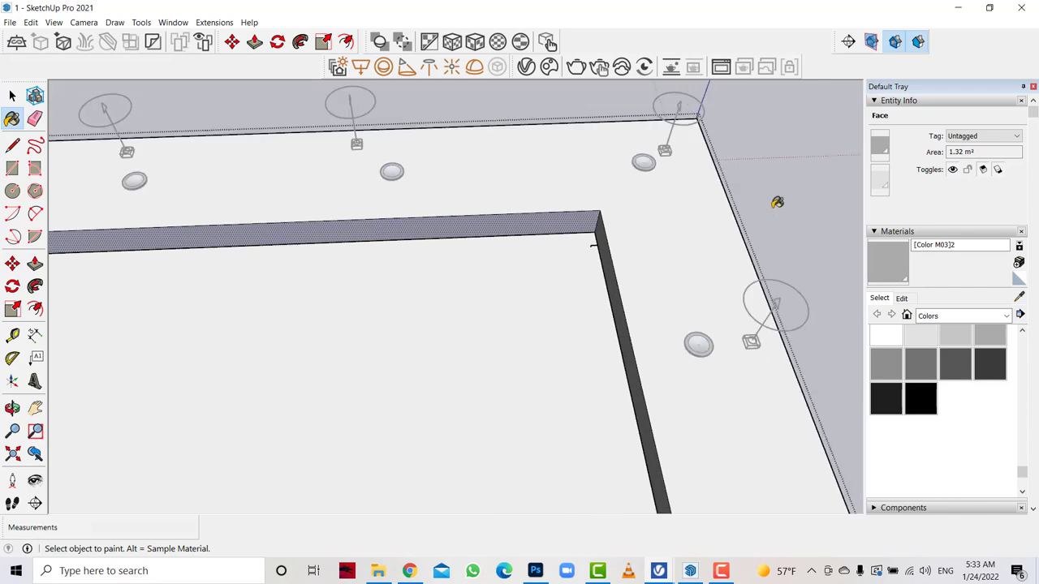
{"action": "scroll", "coordinate": [779, 199], "scroll_direction": "down", "scroll_amount": 3}
{"action": "scroll", "coordinate": [763, 207], "scroll_direction": "down", "scroll_amount": 2}
{"action": "scroll", "coordinate": [714, 227], "scroll_direction": "down", "scroll_amount": 2}
{"action": "scroll", "coordinate": [142, 243], "scroll_direction": "up", "scroll_amount": 5}
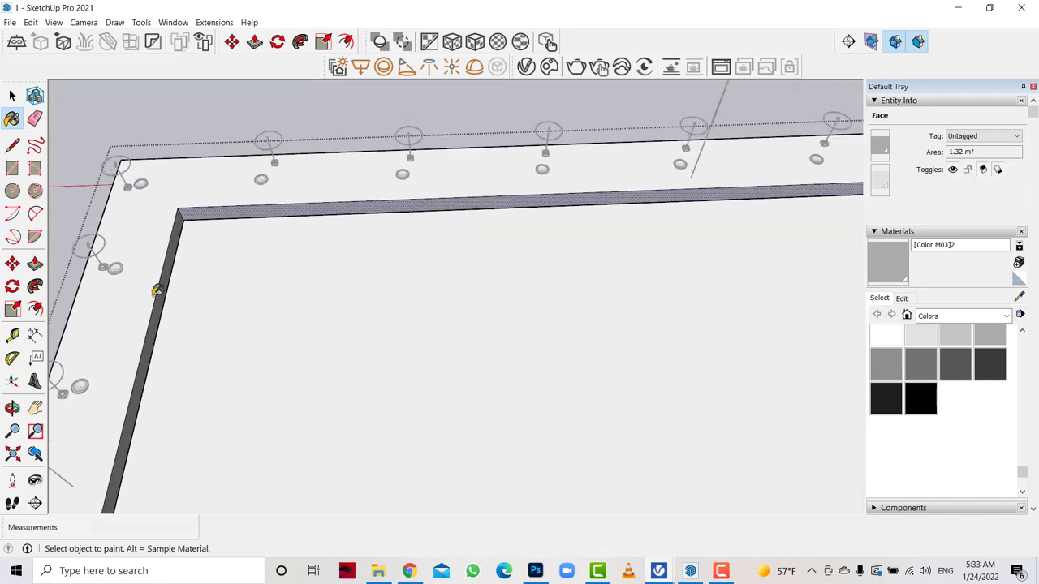
{"action": "scroll", "coordinate": [294, 141], "scroll_direction": "down", "scroll_amount": 2}
{"action": "scroll", "coordinate": [287, 145], "scroll_direction": "down", "scroll_amount": 2}
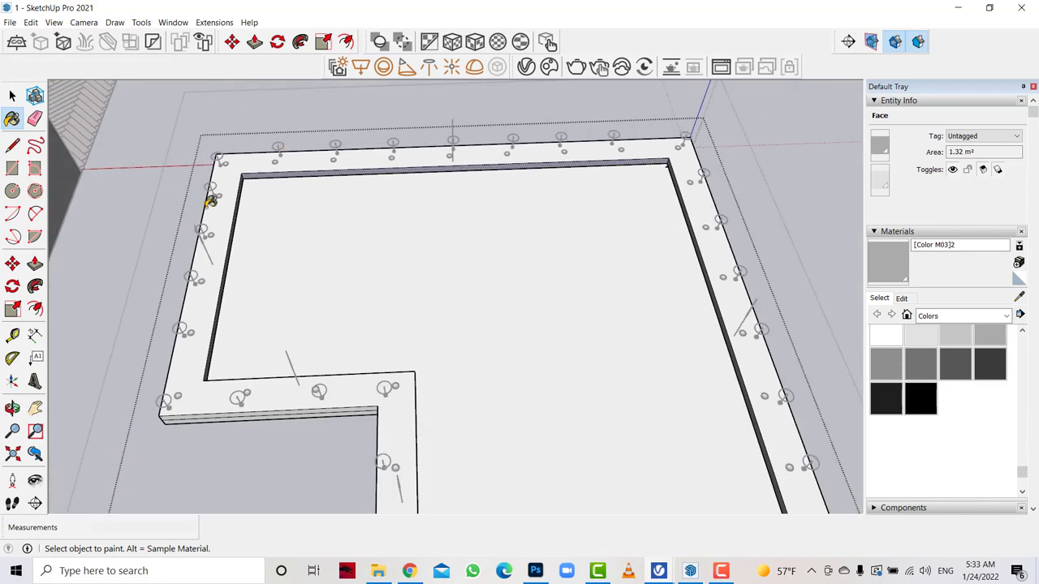
{"action": "scroll", "coordinate": [290, 234], "scroll_direction": "down", "scroll_amount": 2}
{"action": "scroll", "coordinate": [302, 287], "scroll_direction": "down", "scroll_amount": 2}
{"action": "scroll", "coordinate": [269, 316], "scroll_direction": "up", "scroll_amount": 4}
{"action": "scroll", "coordinate": [278, 316], "scroll_direction": "up", "scroll_amount": 2}
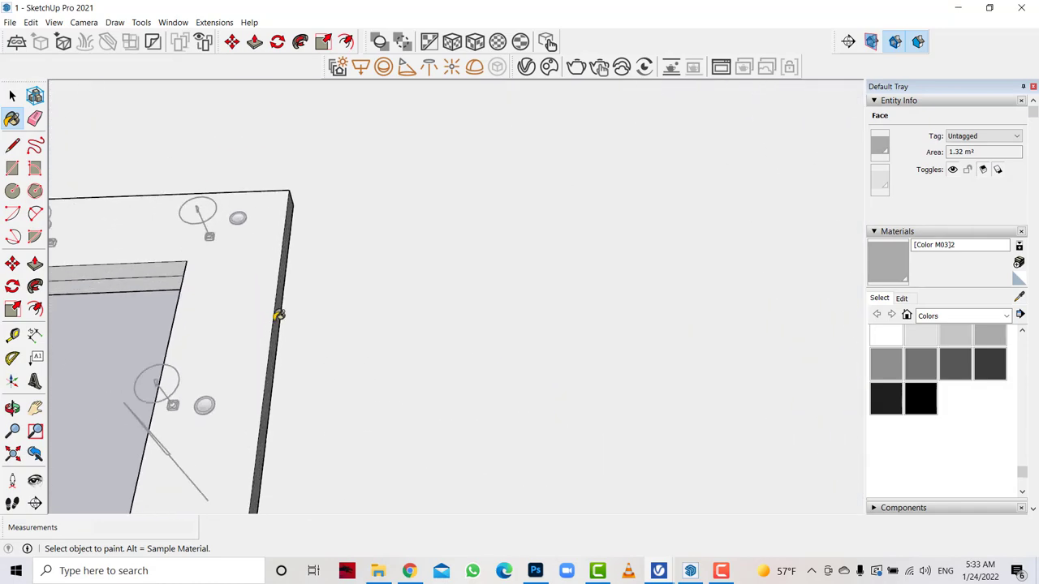
{"action": "scroll", "coordinate": [278, 316], "scroll_direction": "down", "scroll_amount": 1}
Paint the left and right ledge top faces darker grey too, then clear the selection.
{"action": "middle_click_drag", "start_coordinate": [278, 313], "coordinate": [450, 225]}
{"action": "scroll", "coordinate": [450, 225], "scroll_direction": "up", "scroll_amount": 2}
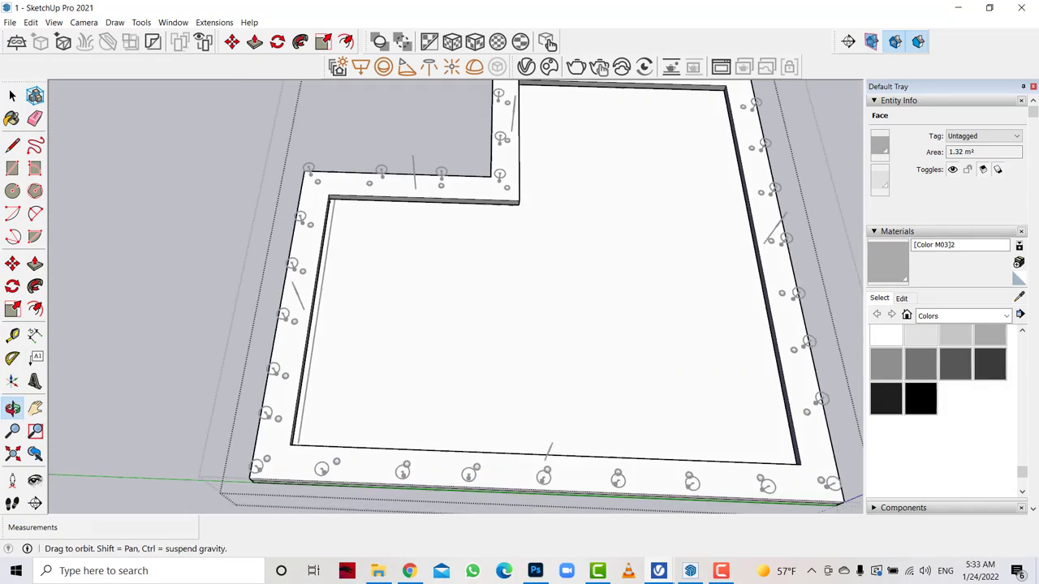
{"action": "scroll", "coordinate": [331, 233], "scroll_direction": "up", "scroll_amount": 3}
{"action": "middle_click_drag", "start_coordinate": [331, 234], "coordinate": [638, 273]}
{"action": "scroll", "coordinate": [638, 263], "scroll_direction": "up", "scroll_amount": 2}
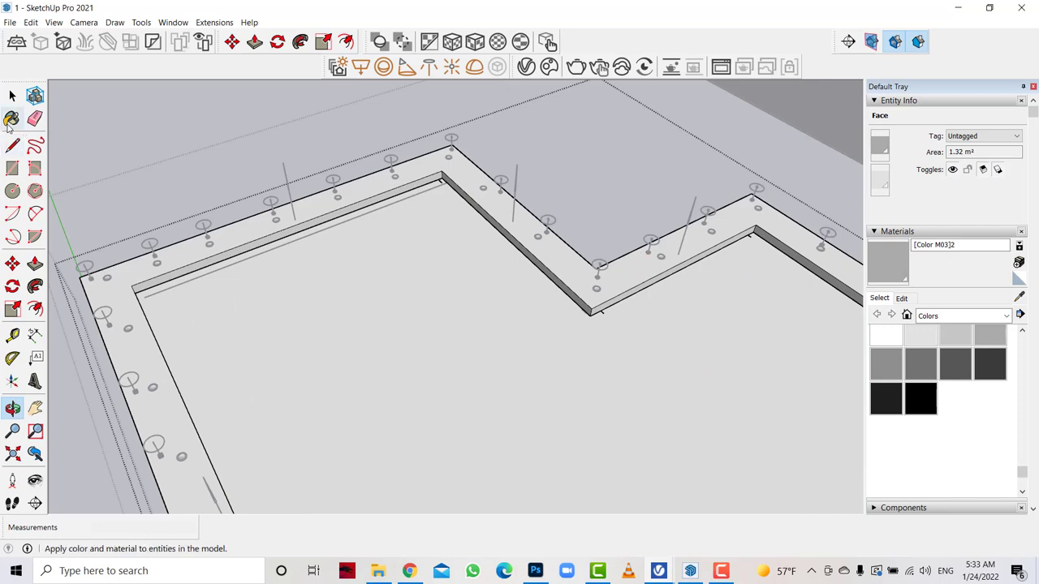
{"action": "left_click", "coordinate": [11, 120]}
{"action": "left_click", "coordinate": [402, 186]}
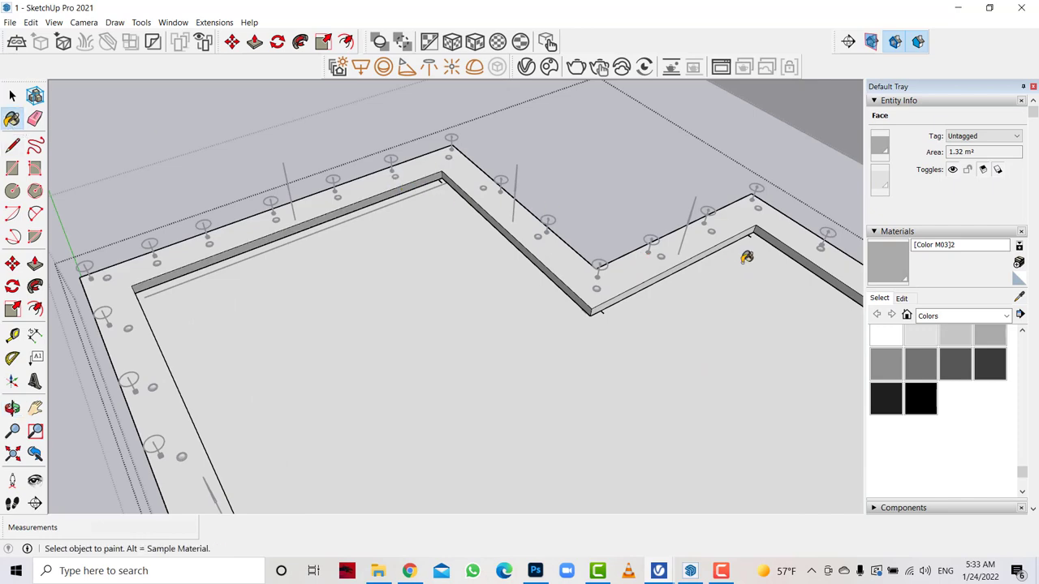
{"action": "left_click", "coordinate": [684, 261]}
{"action": "scroll", "coordinate": [332, 193], "scroll_direction": "down", "scroll_amount": 3}
{"action": "scroll", "coordinate": [332, 193], "scroll_direction": "down", "scroll_amount": 3}
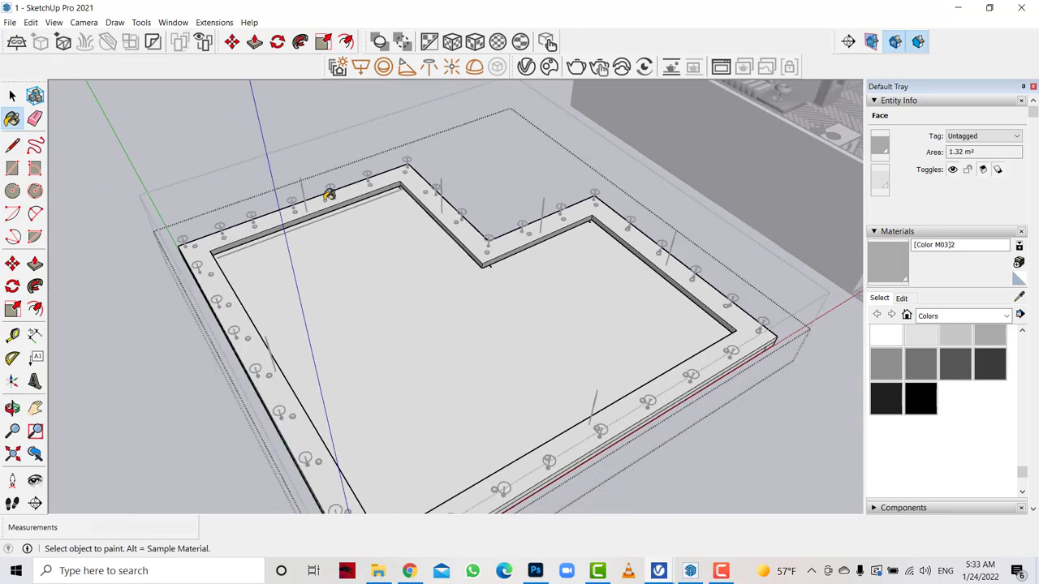
{"action": "scroll", "coordinate": [332, 192], "scroll_direction": "down", "scroll_amount": 2}
{"action": "left_click", "coordinate": [13, 96]}
{"action": "left_click", "coordinate": [12, 95]}
{"action": "left_click", "coordinate": [126, 216]}
{"action": "mouse_move", "coordinate": [127, 216]}
{"action": "middle_mouse_down"}
{"action": "mouse_move", "coordinate": [110, 215]}
{"action": "mouse_move", "coordinate": [72, 250]}
{"action": "middle_mouse_up"}
Flip the ceiling group along its blue axis so the downlights face down.
{"action": "right_click", "coordinate": [350, 259]}
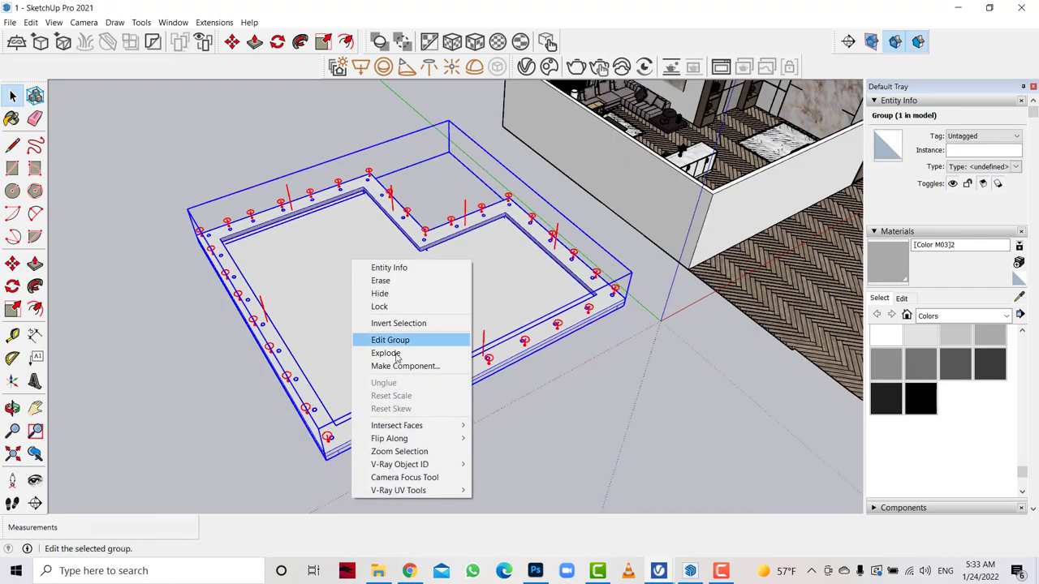
{"action": "mouse_move", "coordinate": [390, 438]}
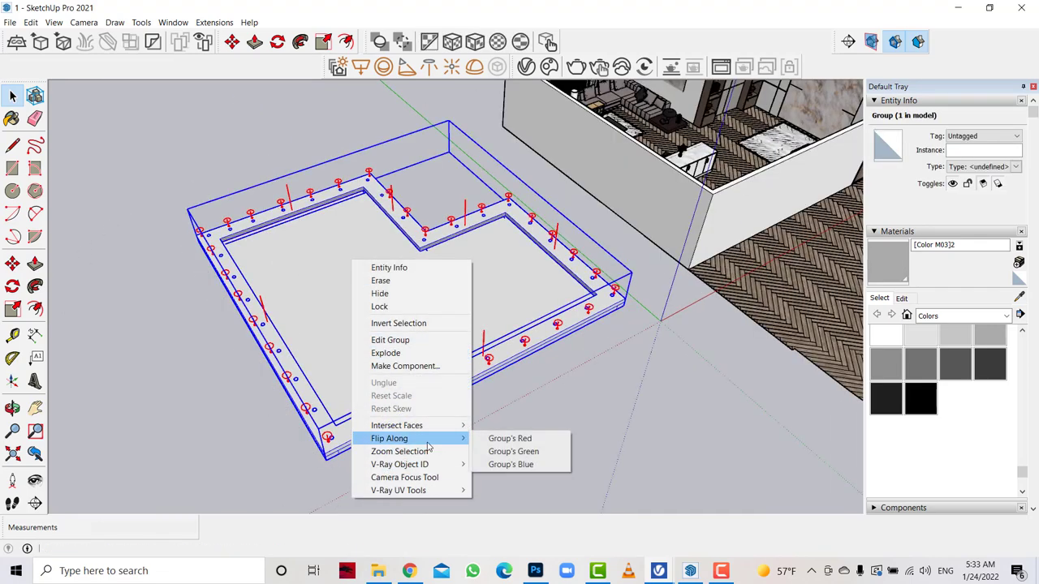
{"action": "left_click", "coordinate": [499, 464]}
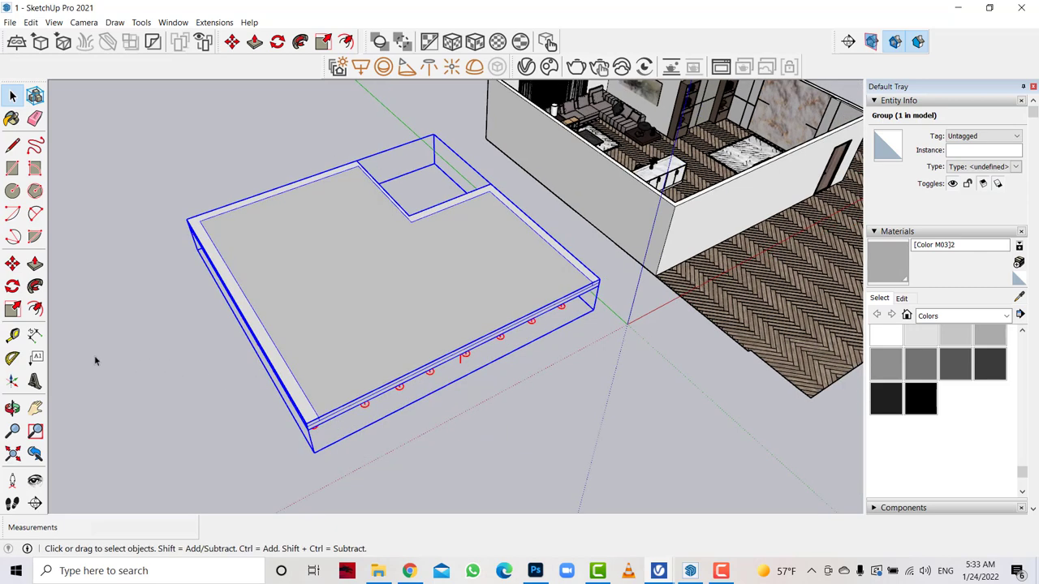
{"action": "mouse_move", "coordinate": [93, 359]}
{"action": "middle_mouse_down"}
{"action": "mouse_move", "coordinate": [814, 187]}
{"action": "mouse_move", "coordinate": [341, 249]}
{"action": "middle_mouse_up"}
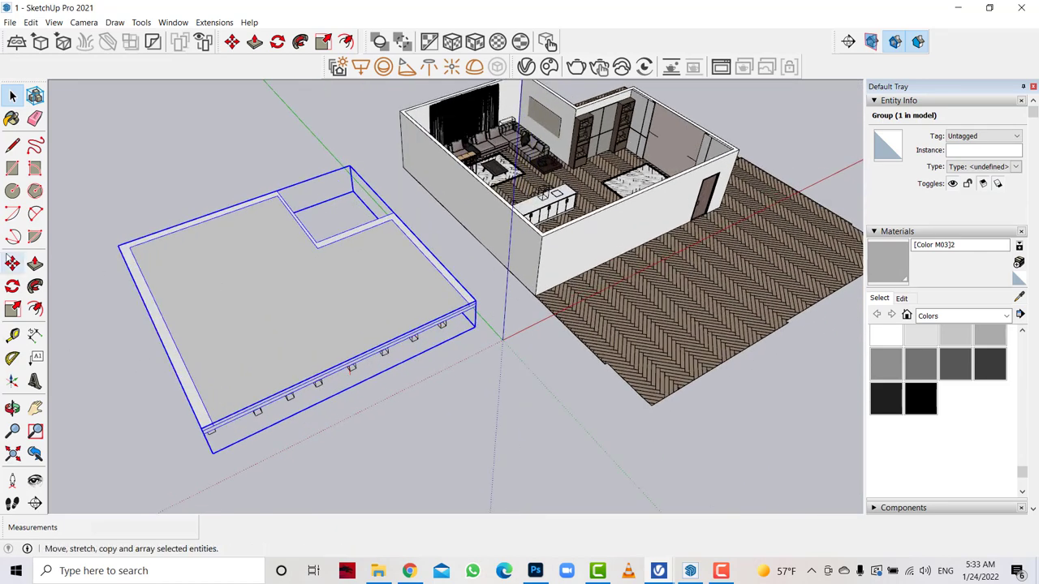
Move the ceiling by its corner onto the house's top corner.
{"action": "left_click", "coordinate": [12, 264]}
{"action": "left_click", "coordinate": [475, 304]}
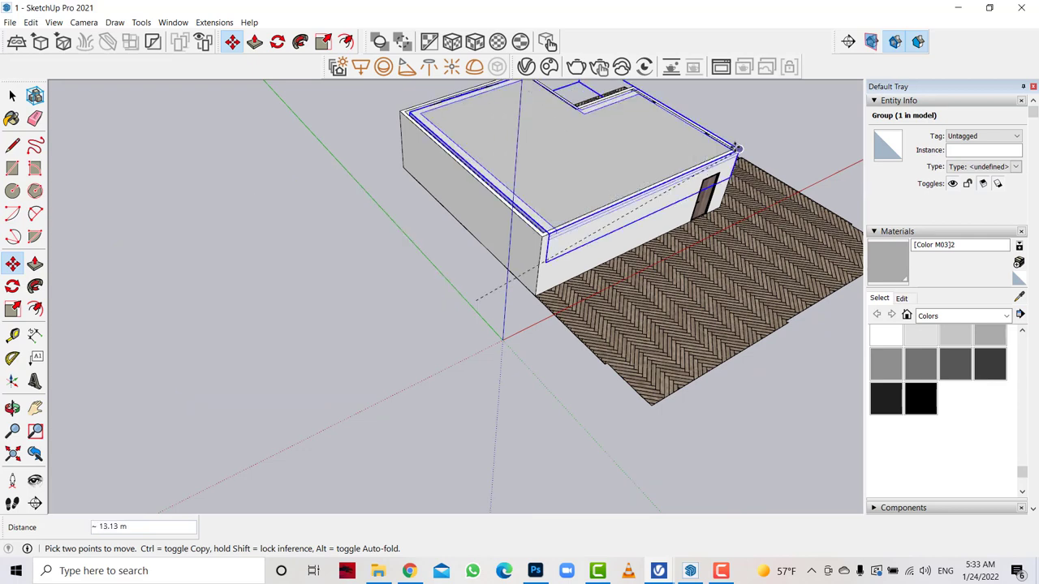
{"action": "left_click", "coordinate": [735, 149]}
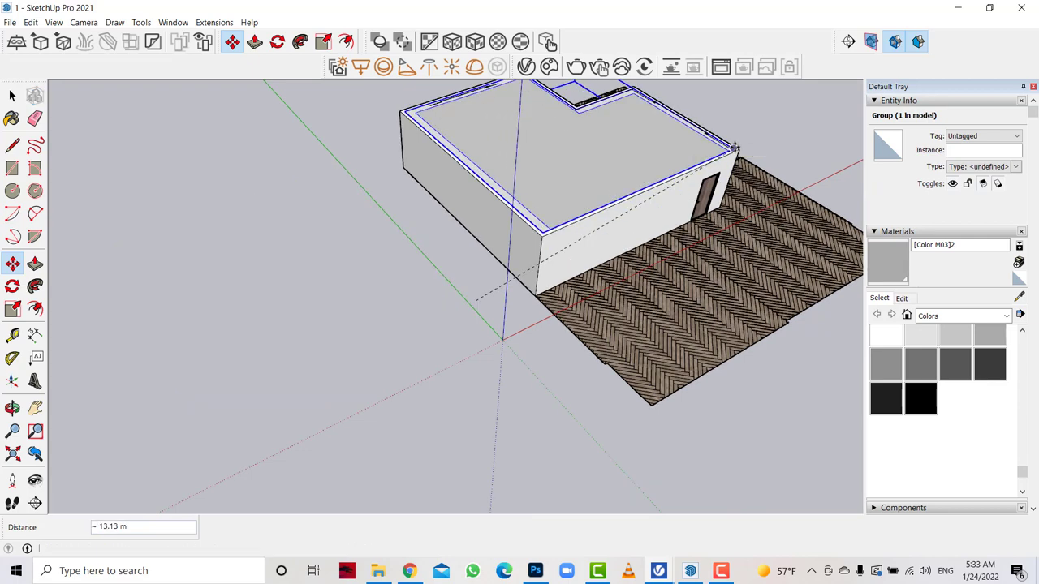
{"action": "scroll", "coordinate": [786, 128], "scroll_direction": "up", "scroll_amount": 1}
{"action": "scroll", "coordinate": [749, 139], "scroll_direction": "up", "scroll_amount": 2}
{"action": "scroll", "coordinate": [691, 158], "scroll_direction": "up", "scroll_amount": 2}
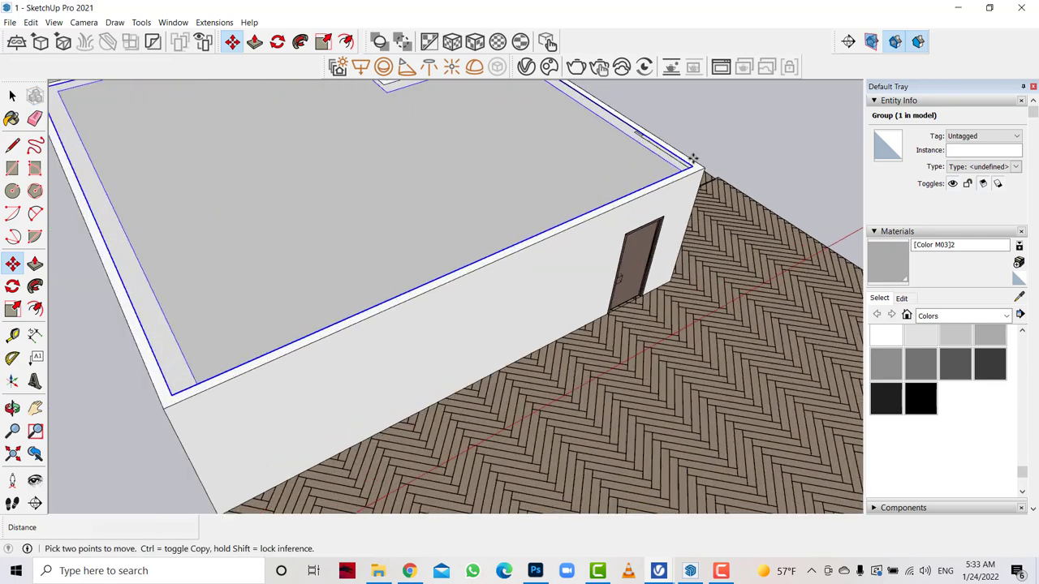
{"action": "scroll", "coordinate": [687, 167], "scroll_direction": "up", "scroll_amount": 1}
{"action": "scroll", "coordinate": [615, 168], "scroll_direction": "up", "scroll_amount": 1}
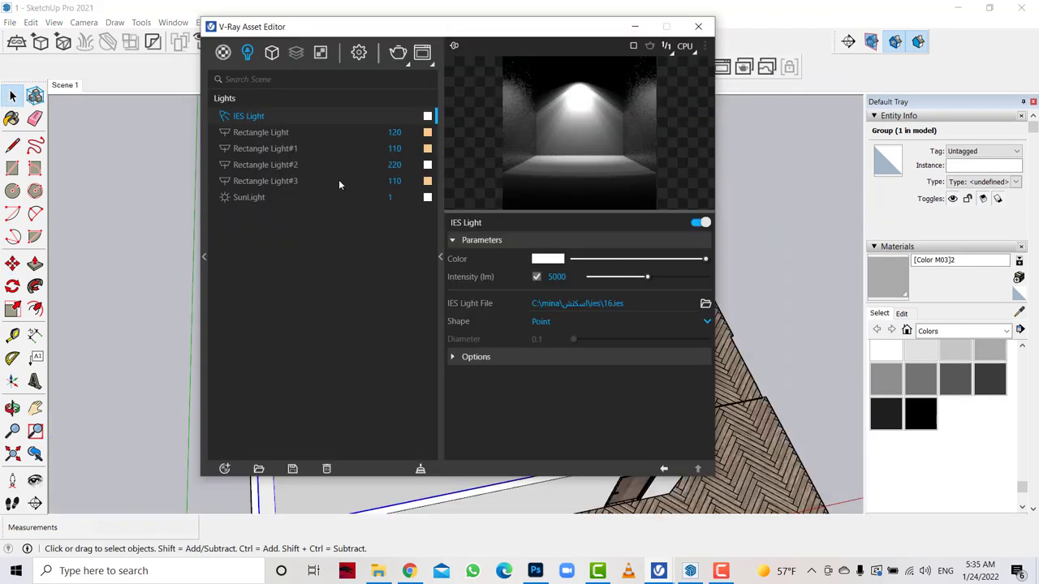
Draw a large and a small V-Ray rectangle light over the ceiling.
{"action": "left_click", "coordinate": [635, 27]}
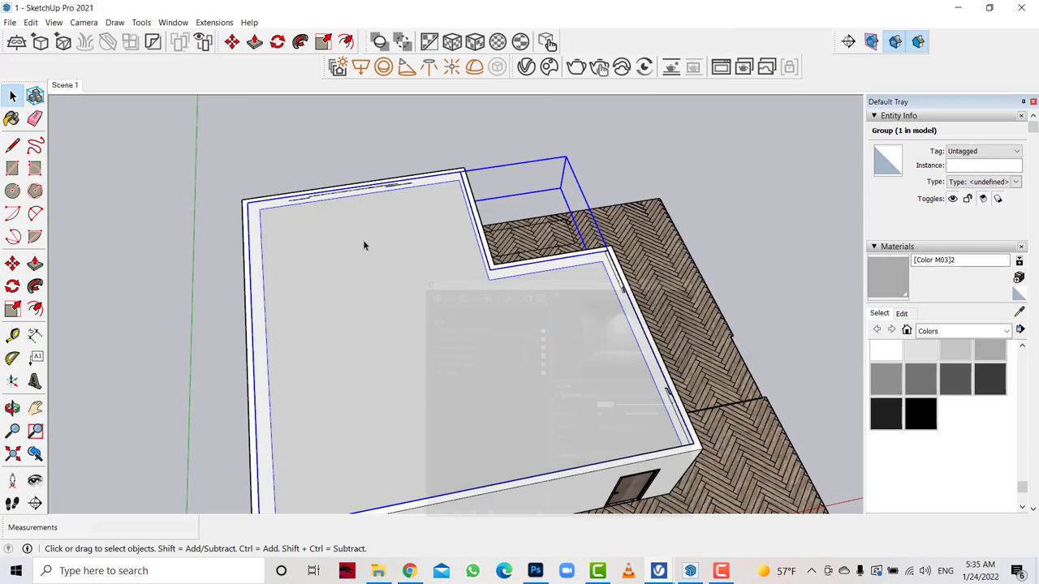
{"action": "scroll", "coordinate": [447, 182], "scroll_direction": "down", "scroll_amount": 2}
{"action": "scroll", "coordinate": [373, 122], "scroll_direction": "down", "scroll_amount": 1}
{"action": "left_click", "coordinate": [361, 67]}
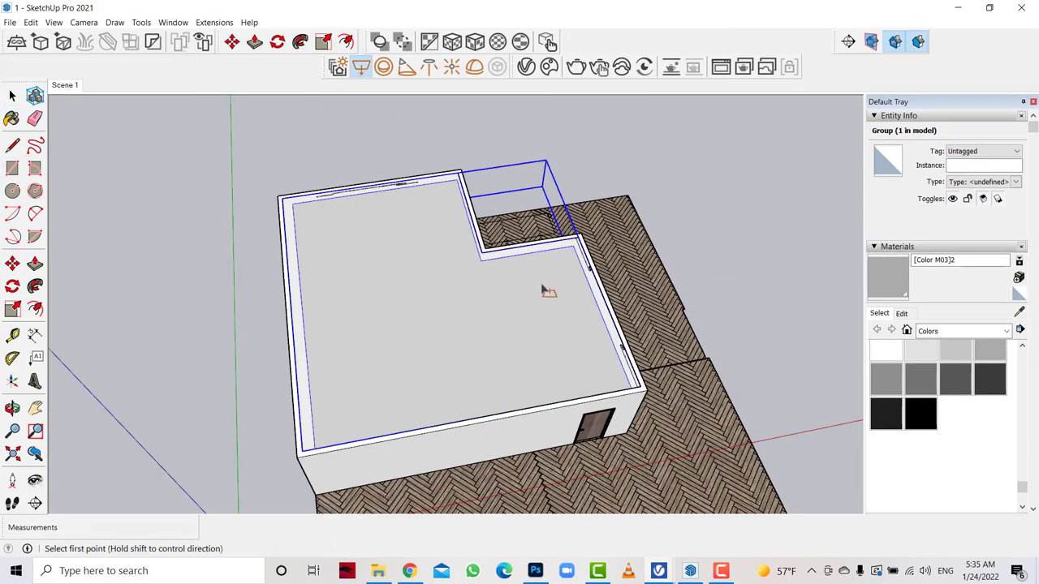
{"action": "left_click", "coordinate": [556, 292]}
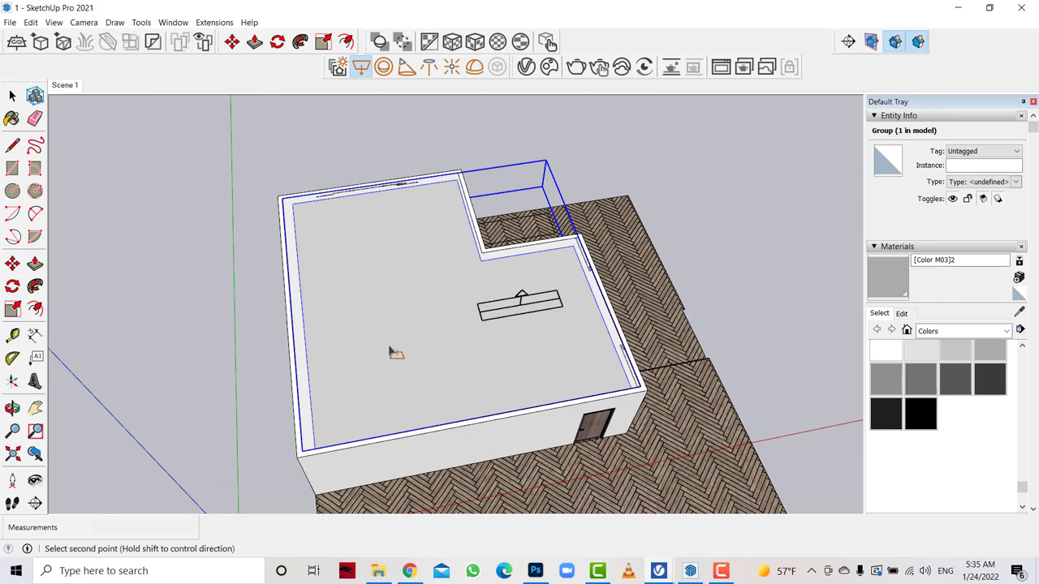
{"action": "left_click", "coordinate": [339, 384]}
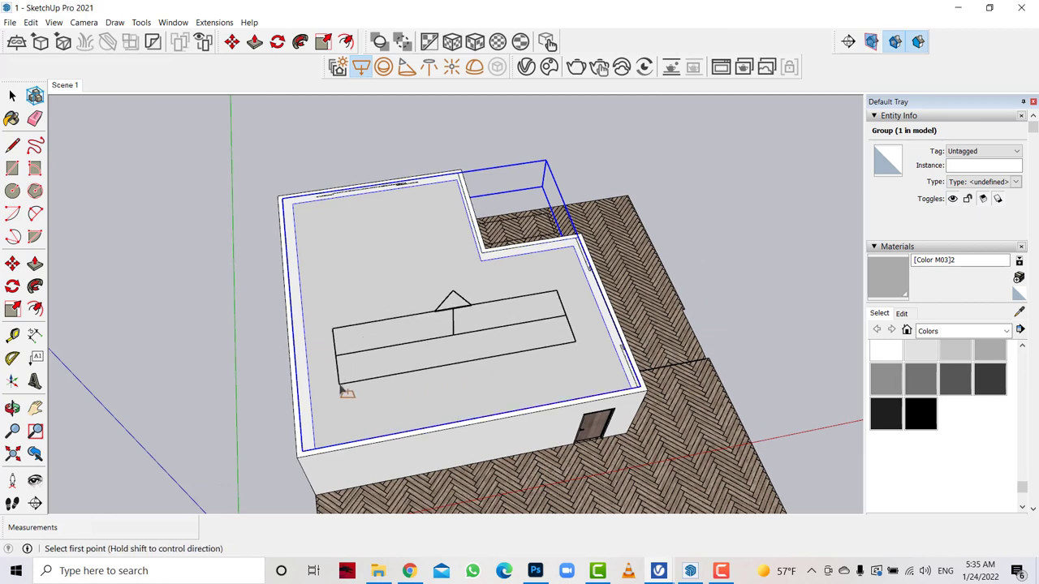
{"action": "left_click", "coordinate": [393, 239]}
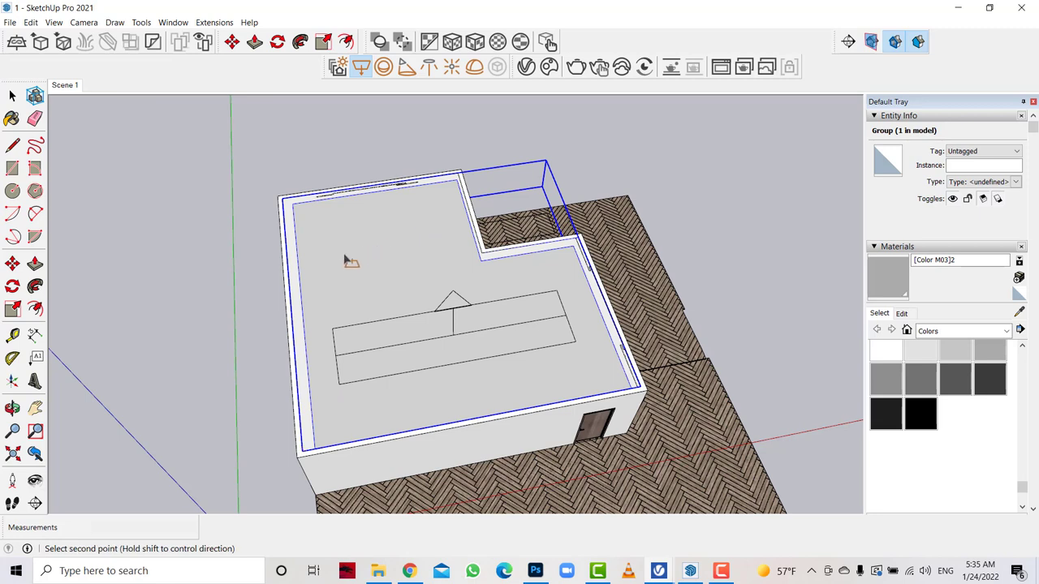
{"action": "left_click", "coordinate": [339, 273]}
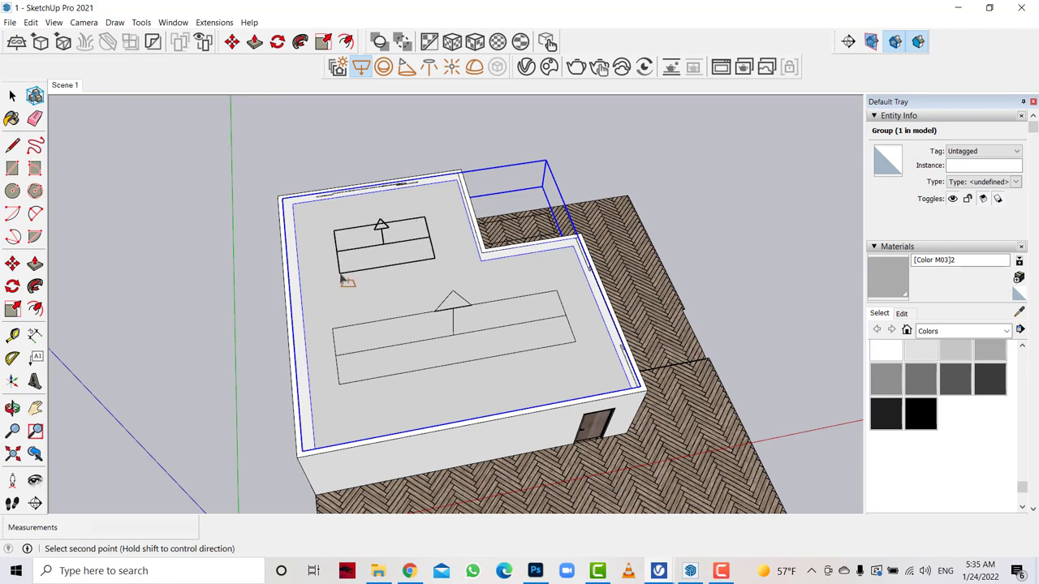
Flip both rectangle lights along blue so they shine downward.
{"action": "left_click", "coordinate": [12, 95]}
{"action": "left_click", "coordinate": [400, 274]}
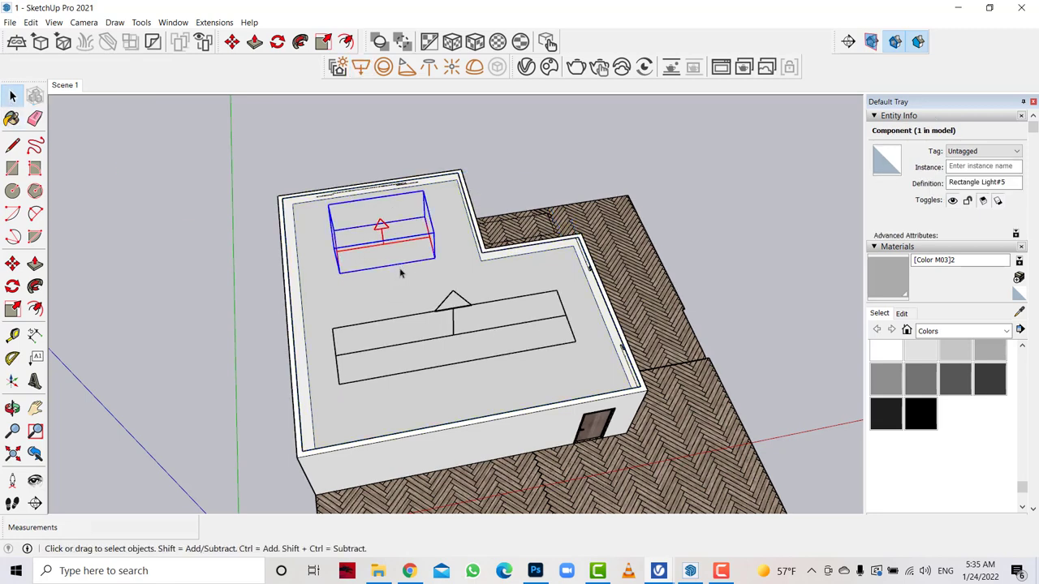
{"action": "left_click", "coordinate": [456, 329], "text": "shift"}
{"action": "right_click", "coordinate": [453, 327]}
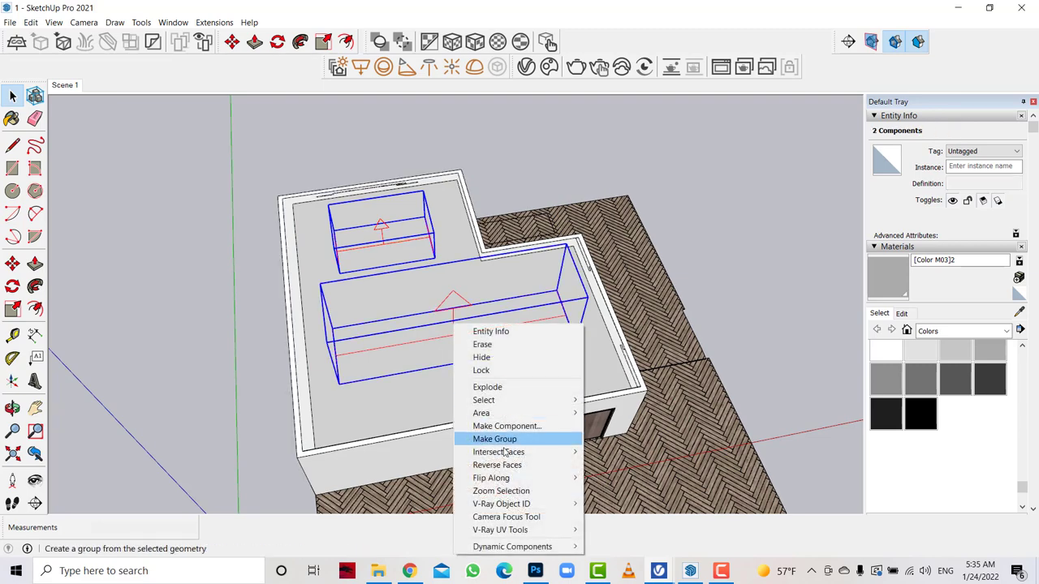
{"action": "left_click", "coordinate": [649, 504]}
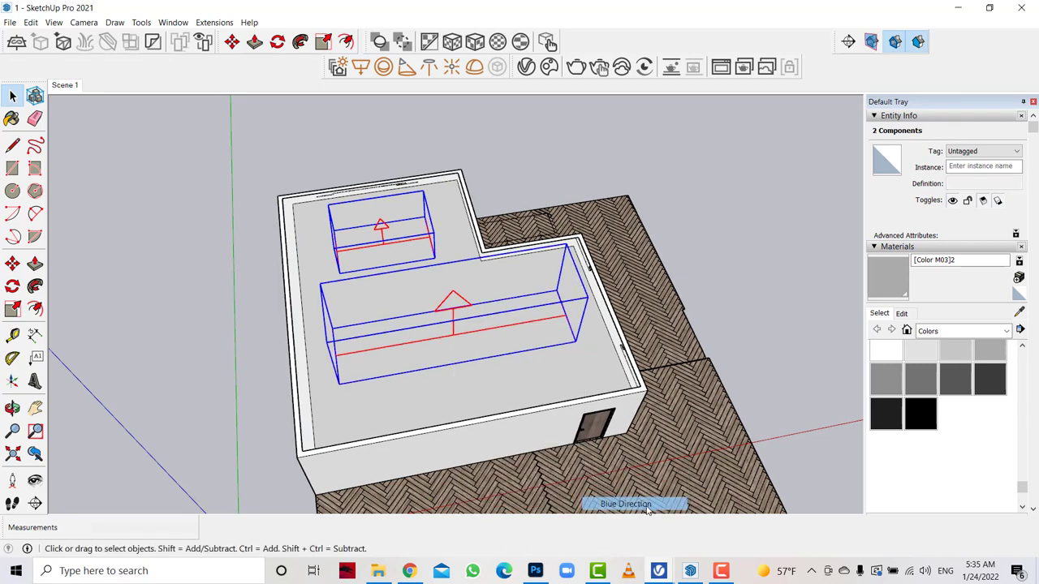
{"action": "left_click", "coordinate": [12, 264]}
Lower both rectangle lights by 3 m.
{"action": "left_click", "coordinate": [12, 408]}
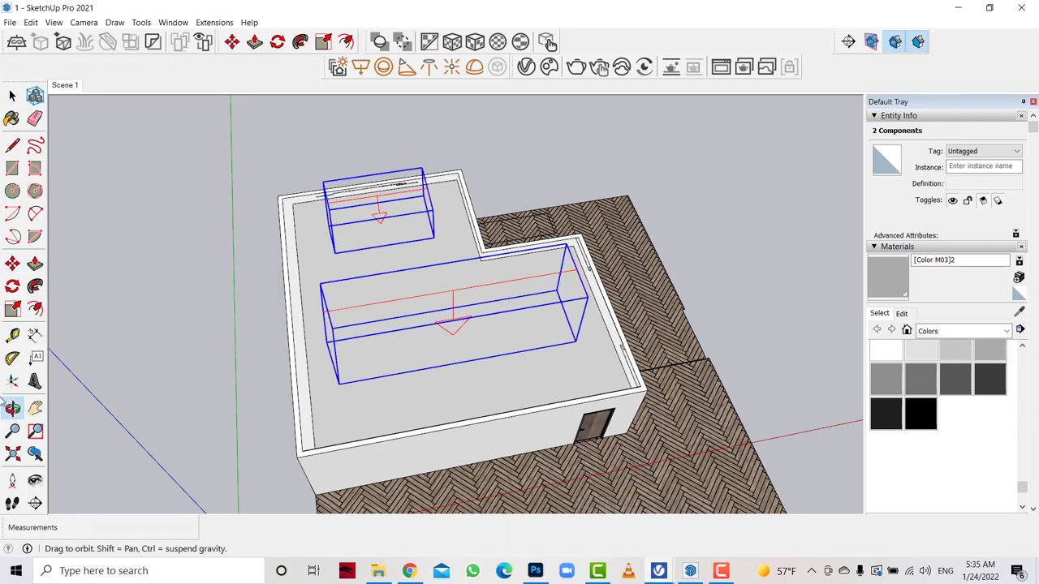
{"action": "mouse_move", "coordinate": [563, 344]}
{"action": "left_mouse_down"}
{"action": "mouse_move", "coordinate": [621, 353]}
{"action": "mouse_move", "coordinate": [656, 371]}
{"action": "mouse_move", "coordinate": [600, 357]}
{"action": "left_mouse_up"}
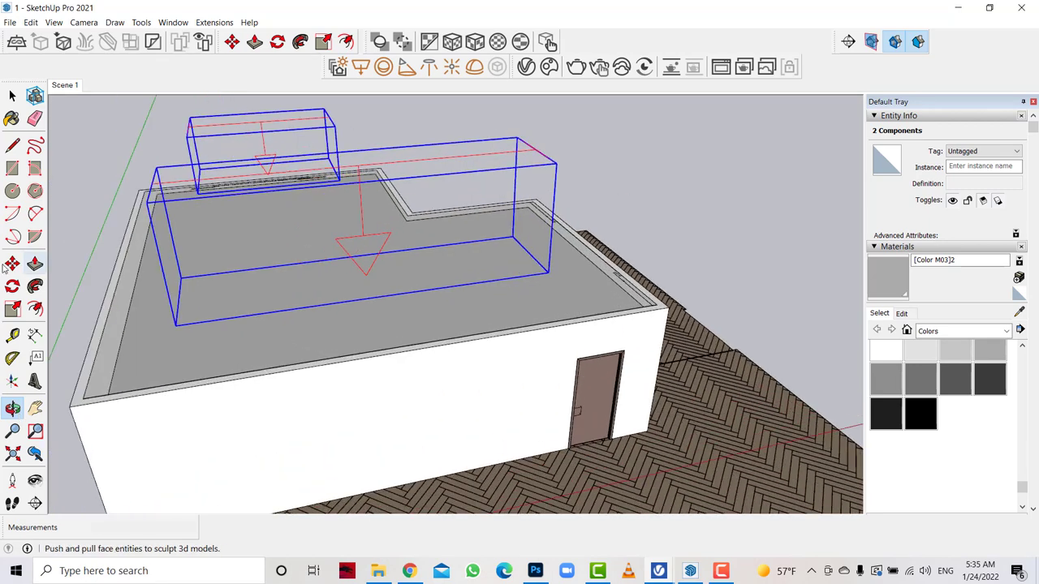
{"action": "left_click", "coordinate": [12, 264]}
{"action": "left_click", "coordinate": [650, 330]}
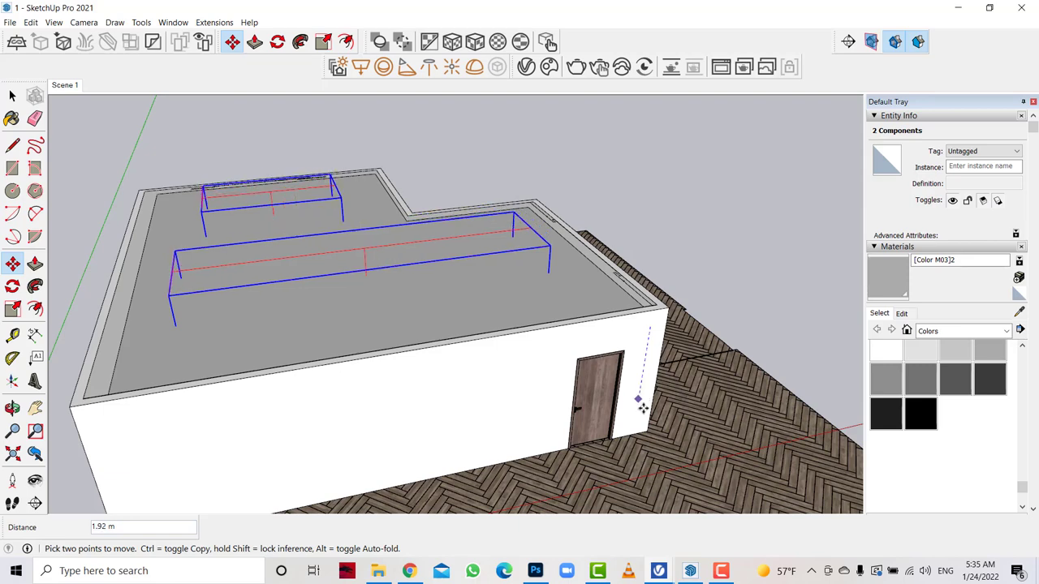
{"action": "type", "text": "3"}
{"action": "key", "text": "Return"}
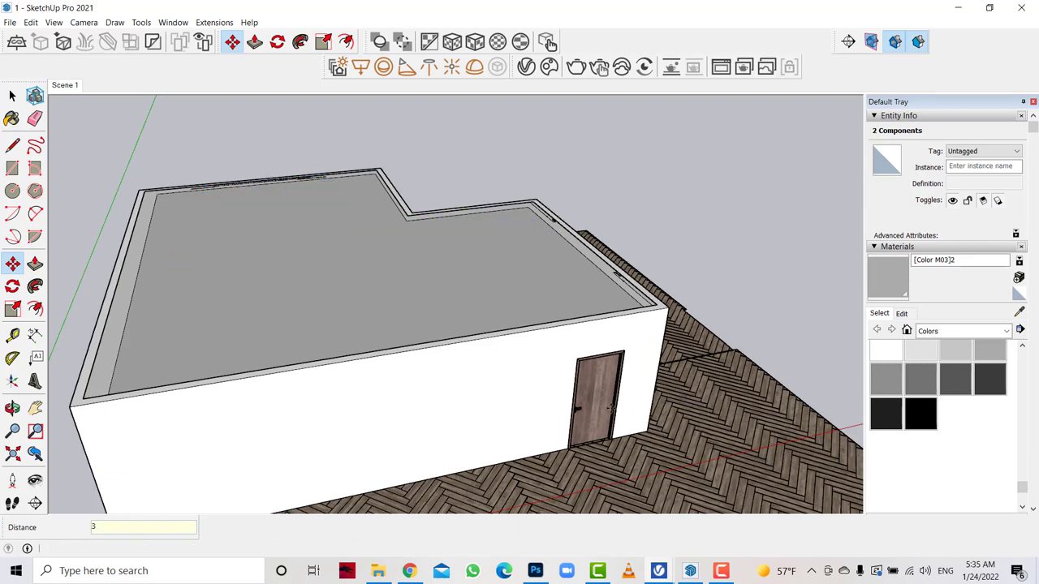
Set Rectangle Light#4 to intensity 110 and make it invisible in renders.
{"action": "left_click", "coordinate": [526, 66]}
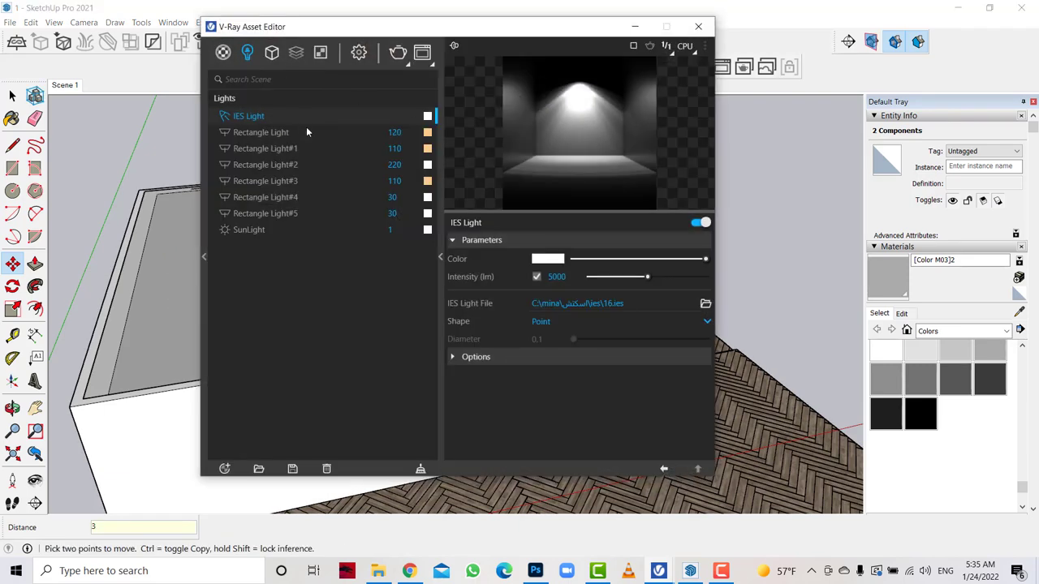
{"action": "left_click", "coordinate": [358, 215]}
{"action": "left_click", "coordinate": [388, 214]}
{"action": "type", "text": "110"}
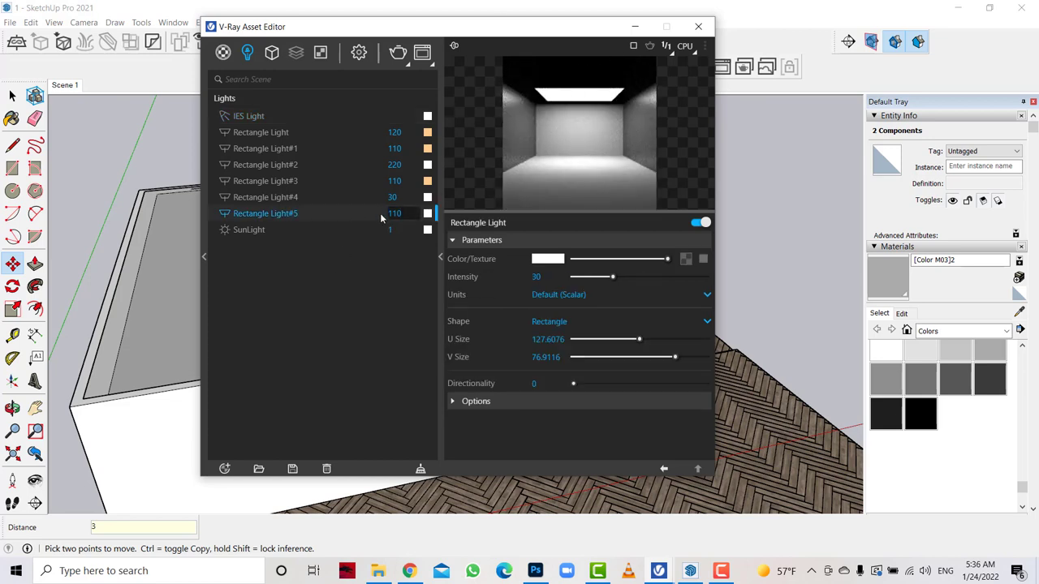
{"action": "left_click", "coordinate": [394, 197]}
{"action": "type", "text": "11"}
{"action": "key", "text": "Return"}
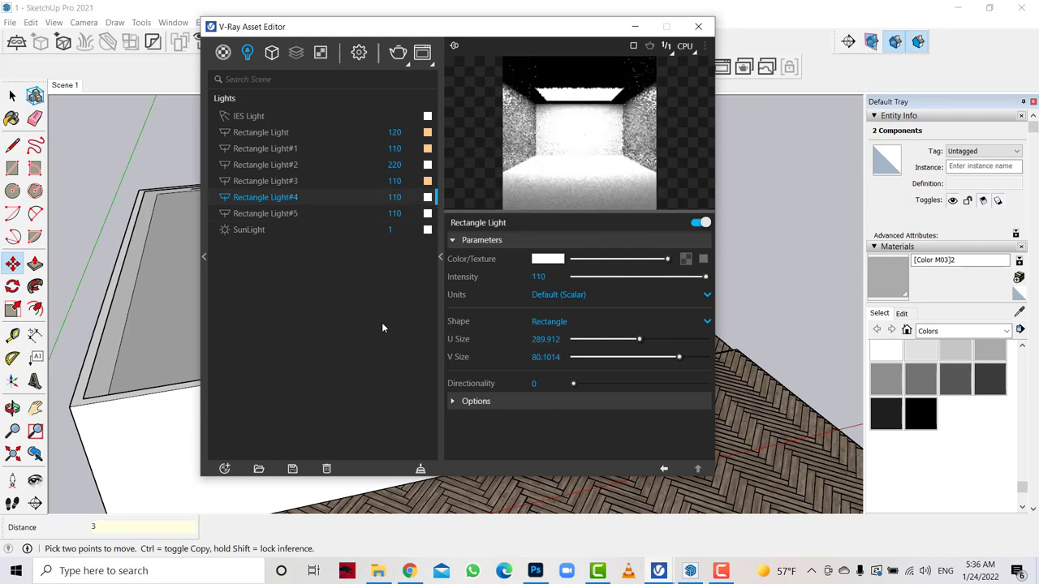
{"action": "left_click", "coordinate": [485, 401]}
{"action": "scroll", "coordinate": [535, 283], "scroll_direction": "down", "scroll_amount": 3}
{"action": "left_click", "coordinate": [536, 288]}
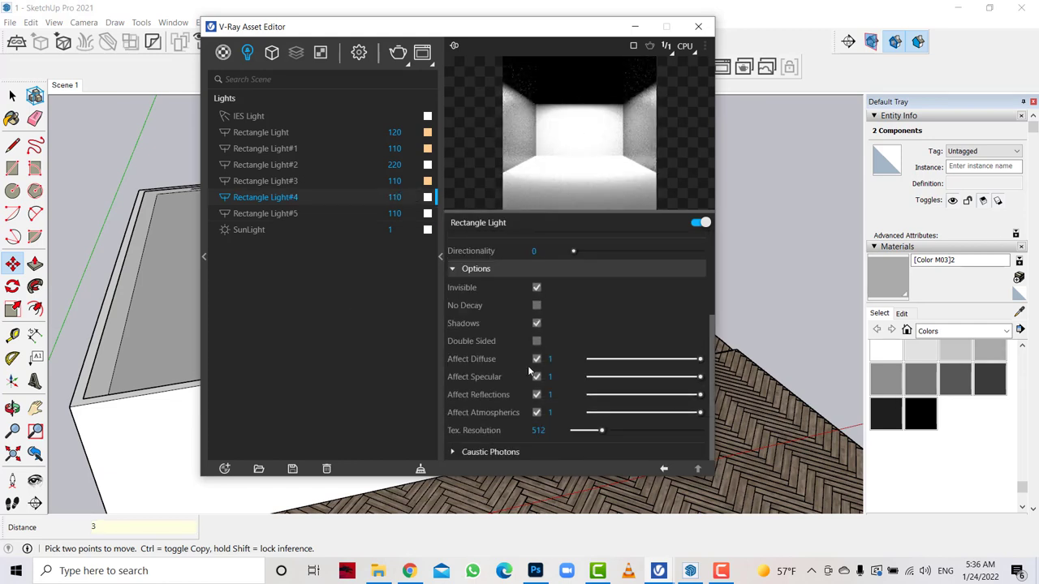
Make Rectangle Light#5 invisible in renders and emit light from both sides.
{"action": "left_click", "coordinate": [395, 213]}
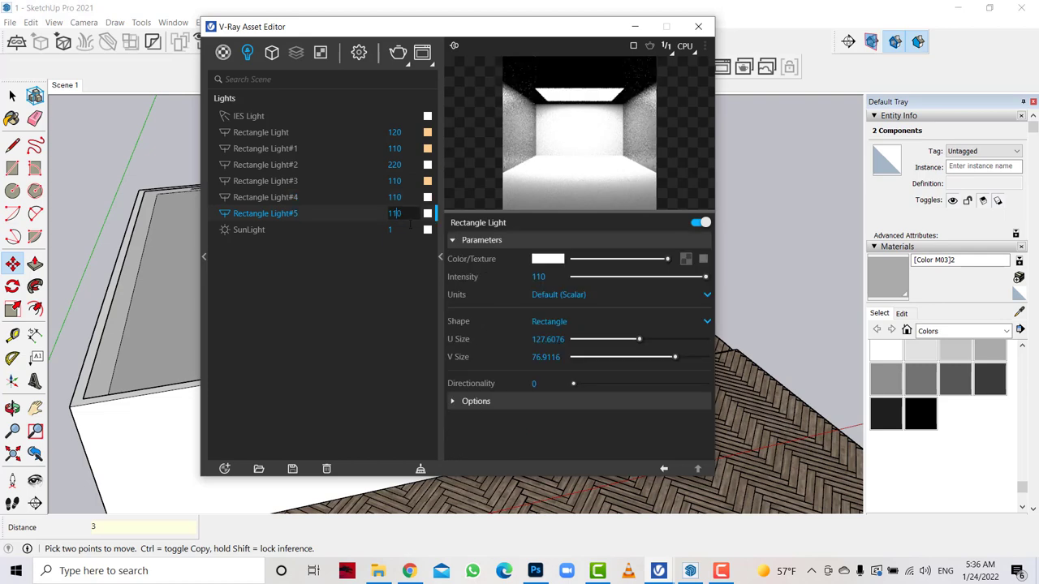
{"action": "left_click", "coordinate": [525, 401]}
{"action": "scroll", "coordinate": [525, 401], "scroll_direction": "down", "scroll_amount": 3}
{"action": "left_click", "coordinate": [537, 287]}
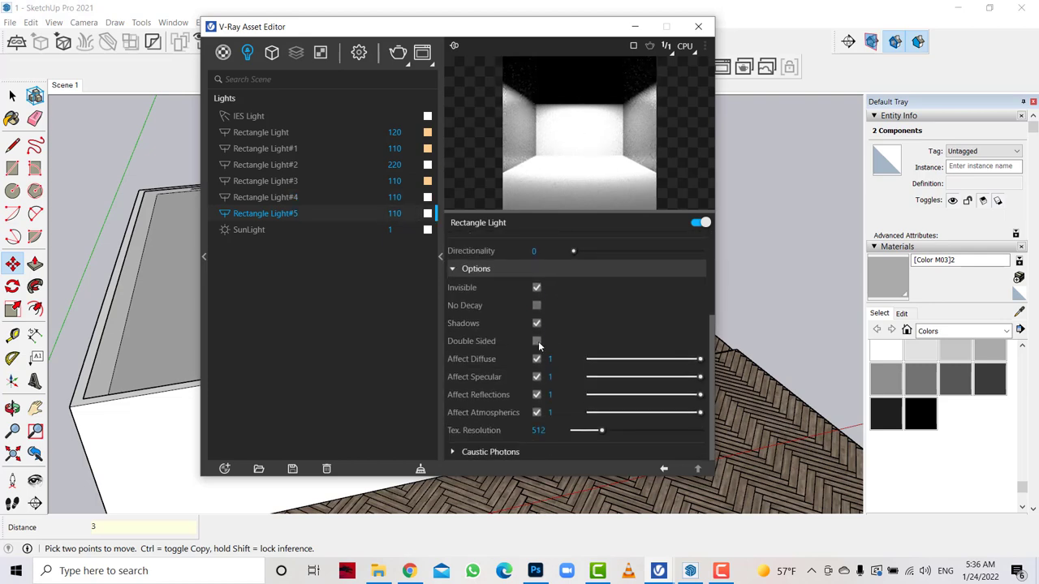
{"action": "left_click", "coordinate": [536, 341]}
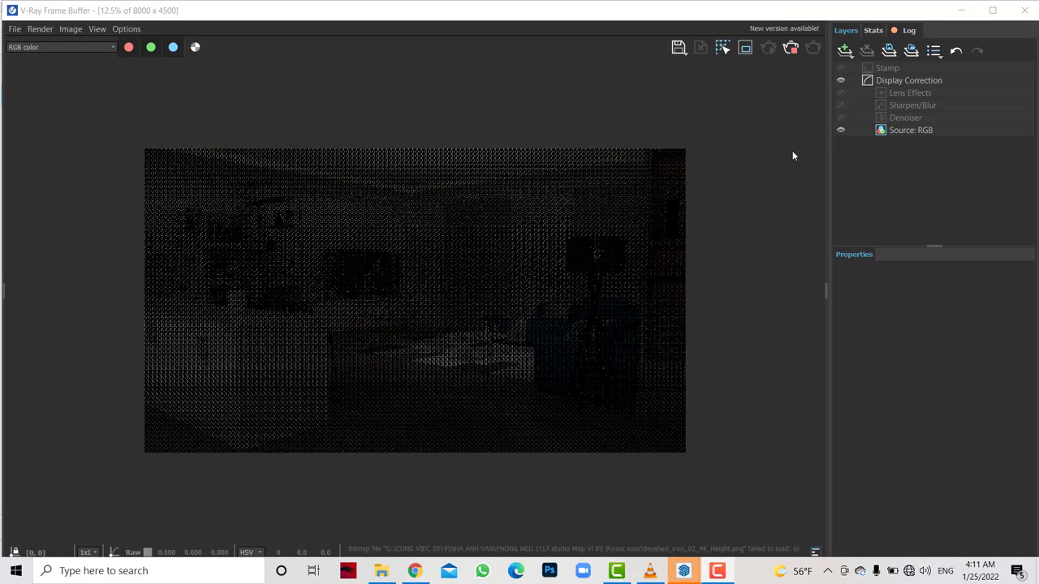